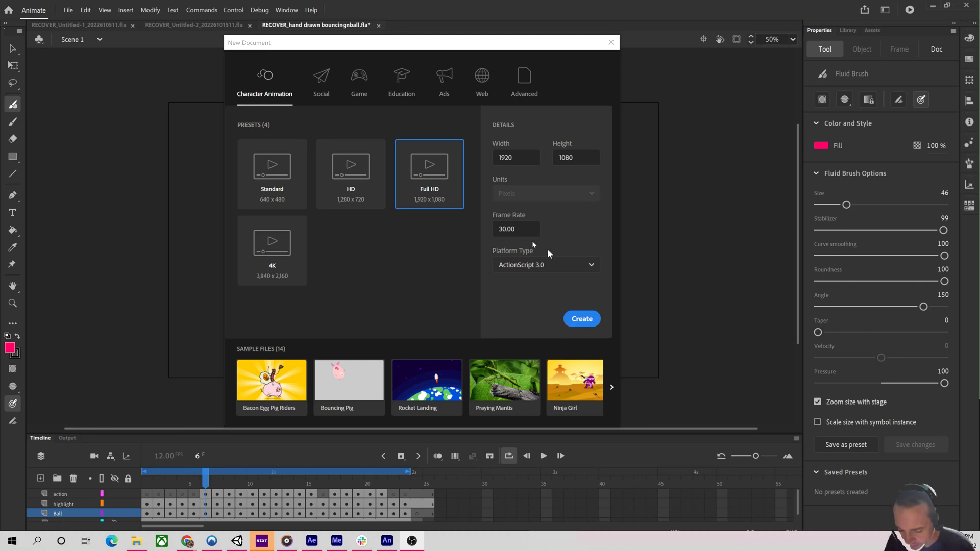
Create a new Full HD 1920 x 1080 document with the frame rate set to 12 fps.
{"action": "left_click", "coordinate": [522, 226]}
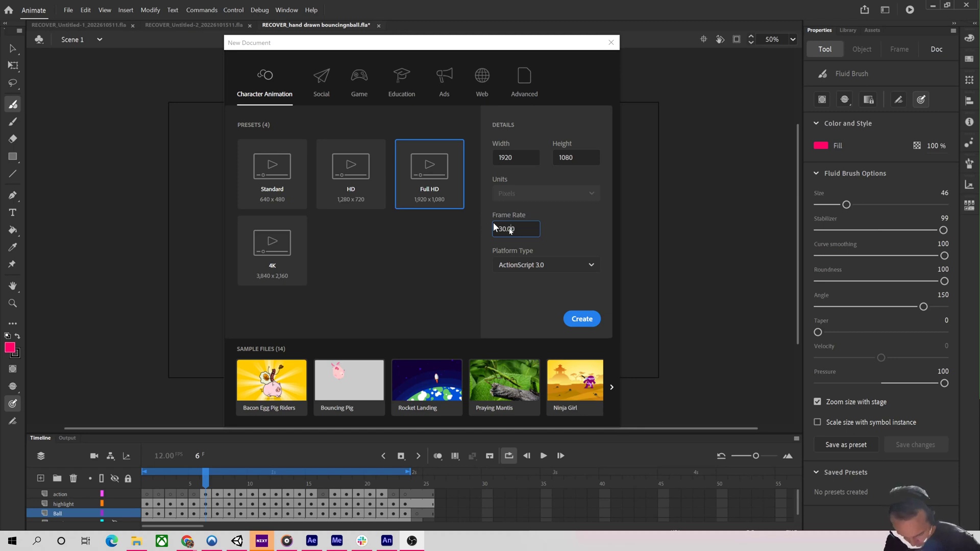
{"action": "key", "text": "BackSpace"}
{"action": "key", "text": "BackSpace"}
{"action": "key", "text": "BackSpace"}
{"action": "key", "text": "BackSpace"}
{"action": "key", "text": "BackSpace"}
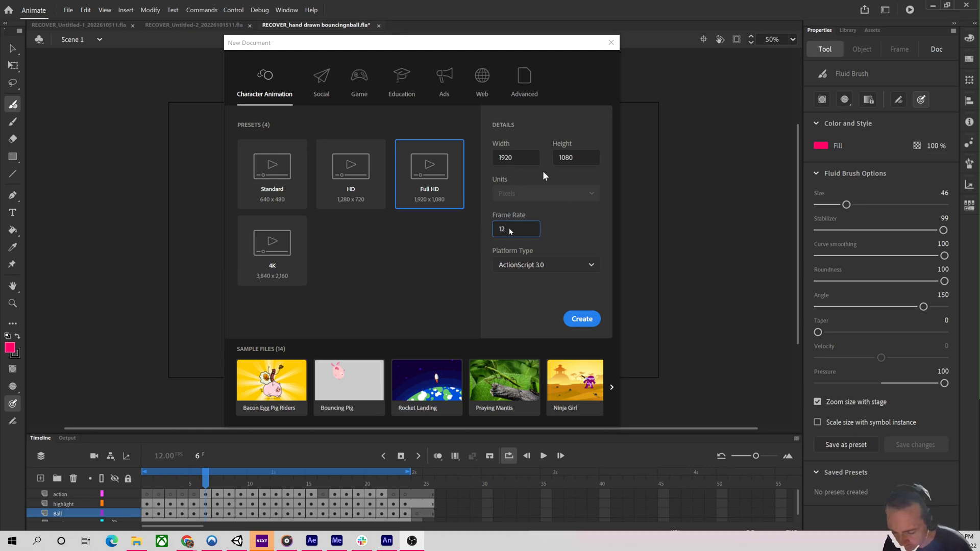
{"action": "left_click", "coordinate": [582, 319]}
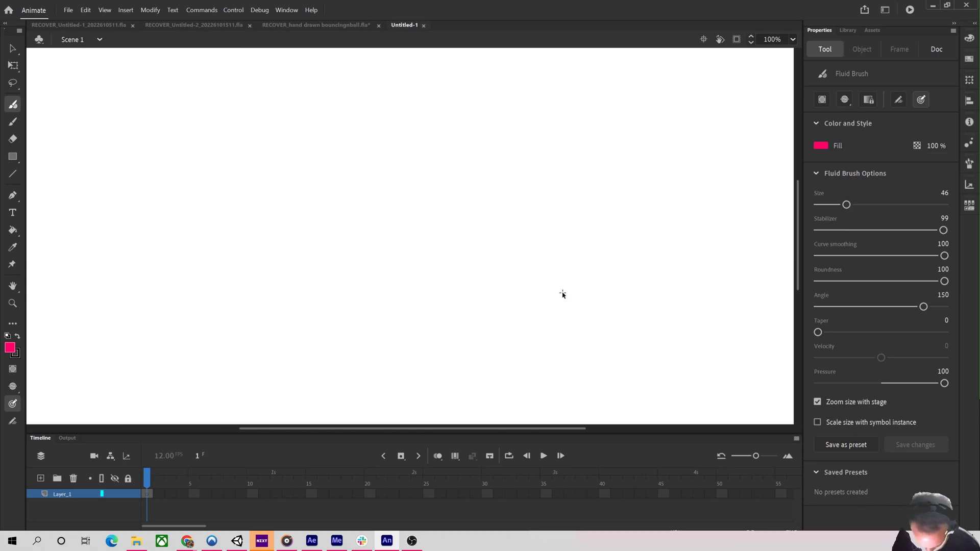
Zoom out to fit the stage and review the document's size and frame-rate settings.
{"action": "key", "text": "ctrl+minus"}
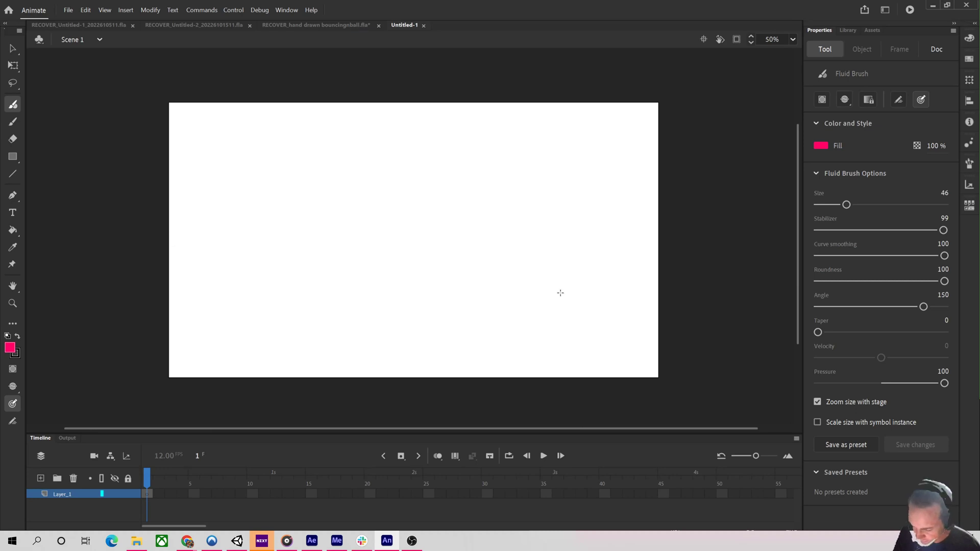
{"action": "left_click", "coordinate": [936, 50]}
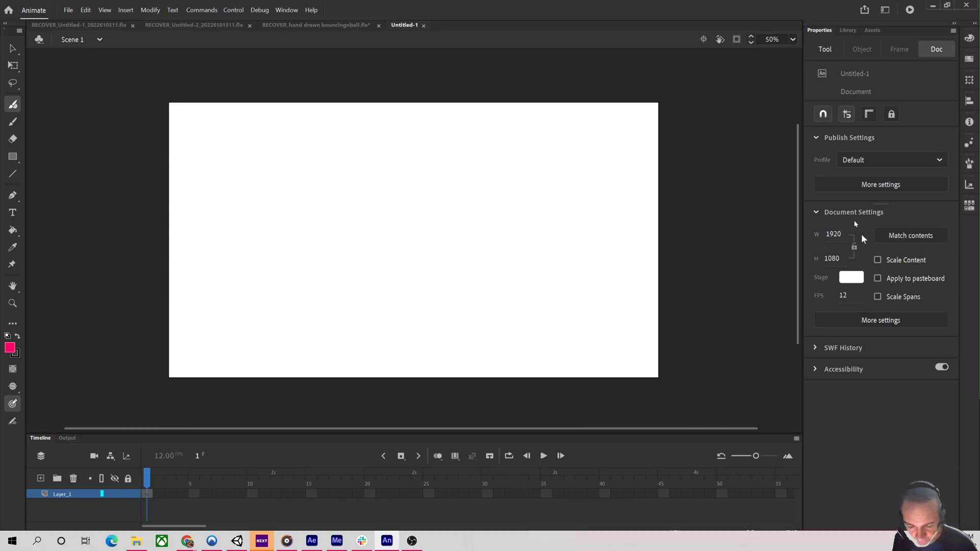
{"action": "left_click", "coordinate": [828, 49]}
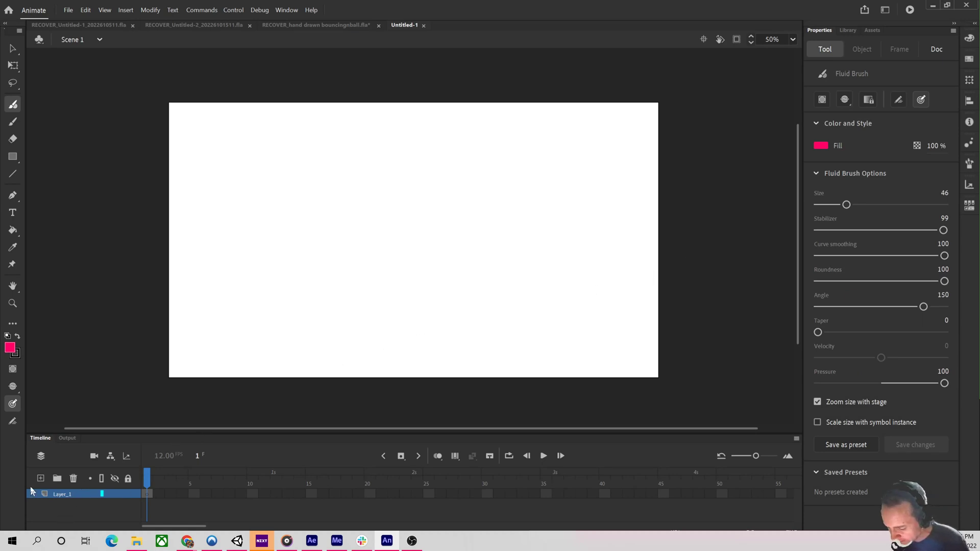
Add a second layer and rename the lower layer Guide.
{"action": "right_click", "coordinate": [241, 437]}
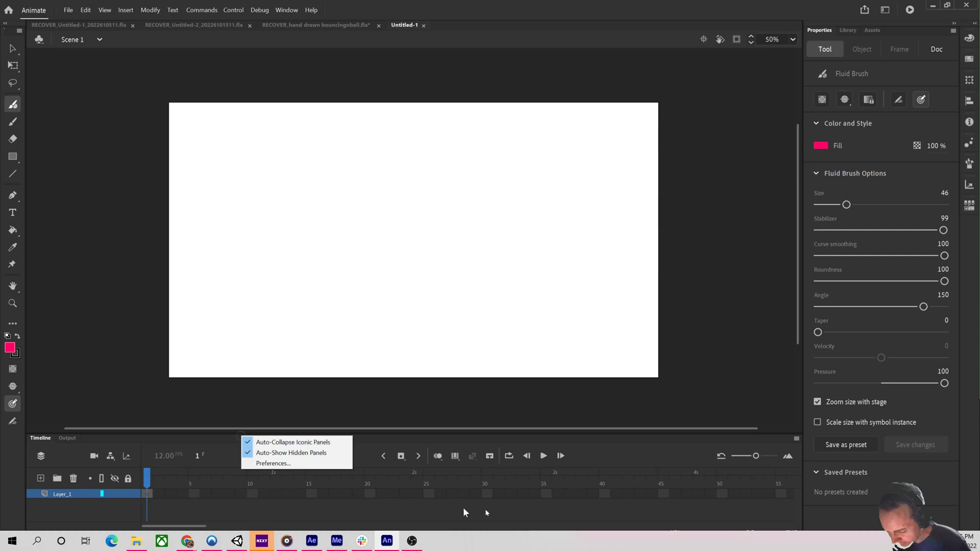
{"action": "left_click", "coordinate": [702, 467]}
{"action": "mouse_move", "coordinate": [756, 456]}
{"action": "left_mouse_down"}
{"action": "mouse_move", "coordinate": [749, 459]}
{"action": "mouse_move", "coordinate": [758, 457]}
{"action": "left_mouse_up"}
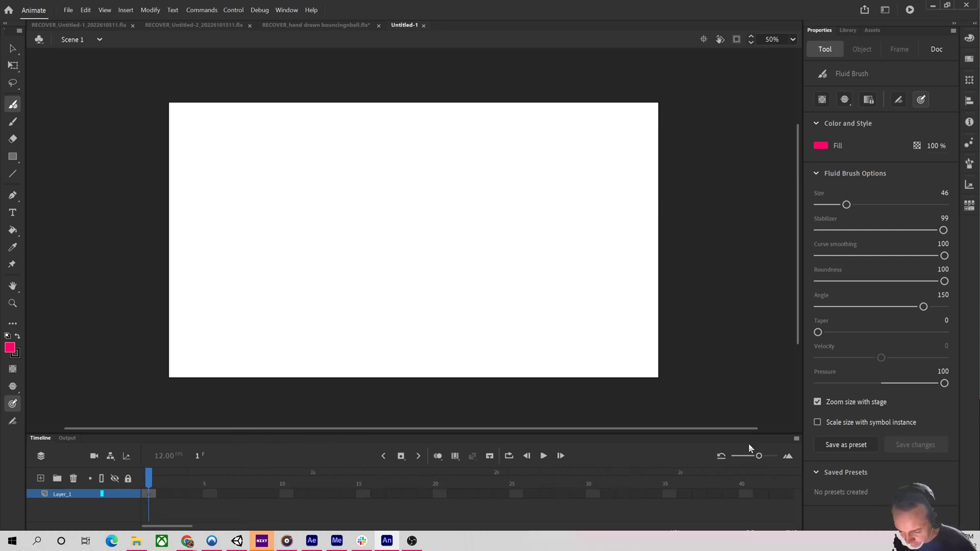
{"action": "left_click", "coordinate": [41, 478]}
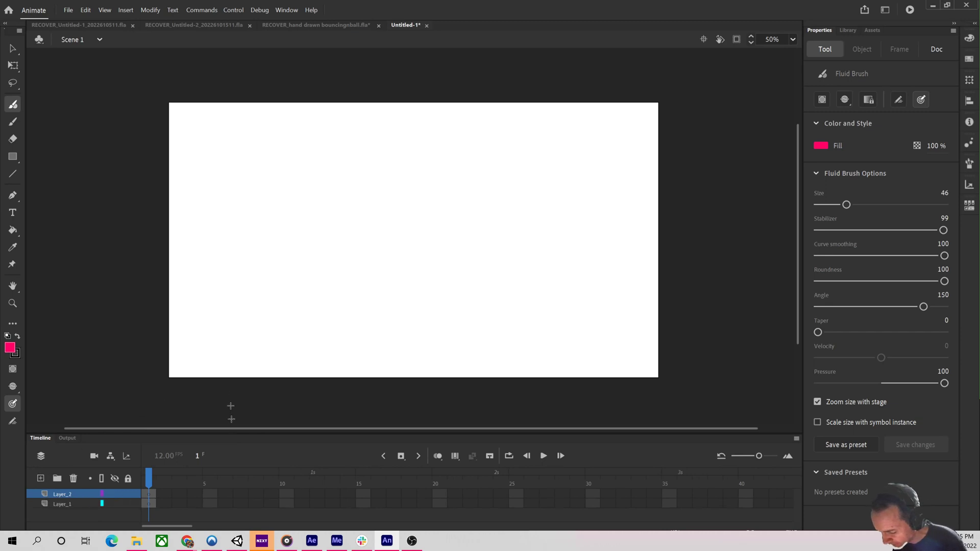
{"action": "double_click", "coordinate": [63, 504]}
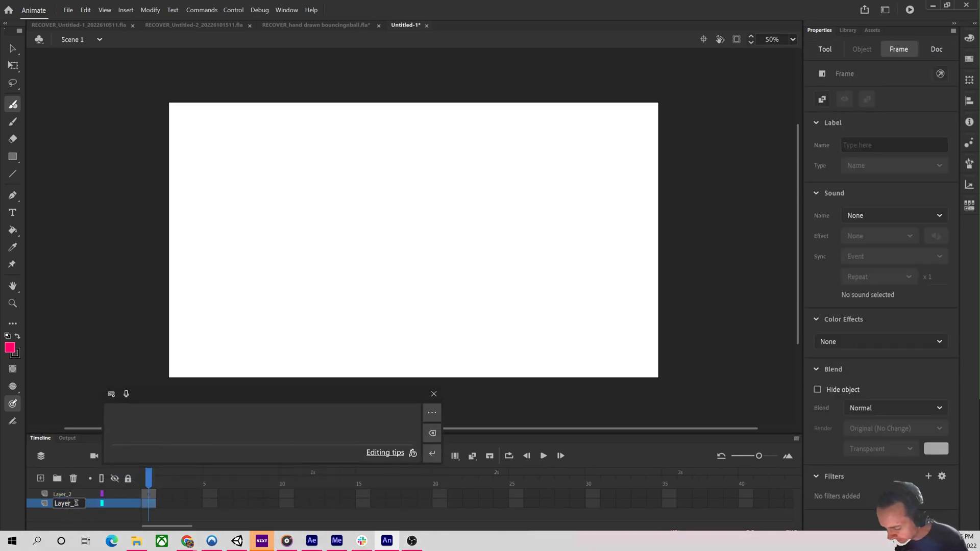
{"action": "type", "text": "Gu"}
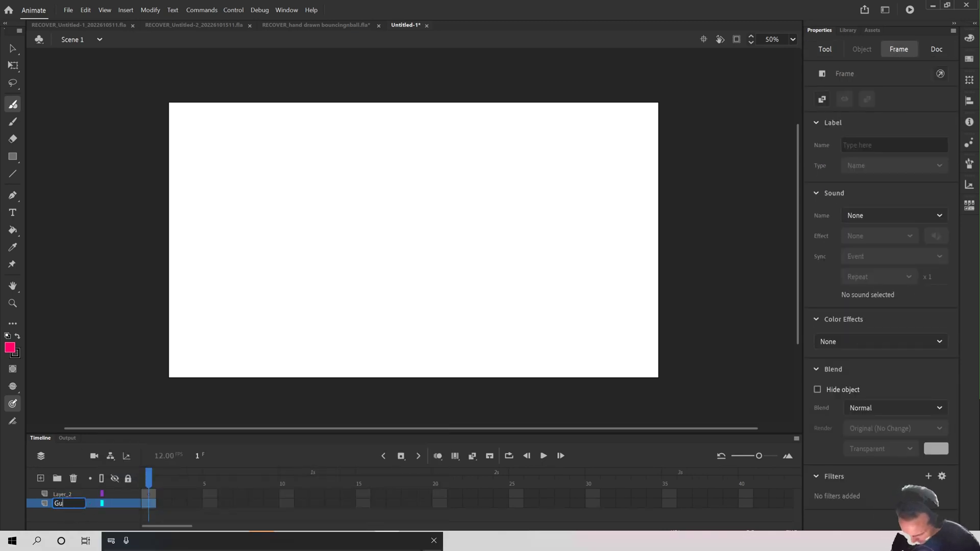
{"action": "type", "text": "ide"}
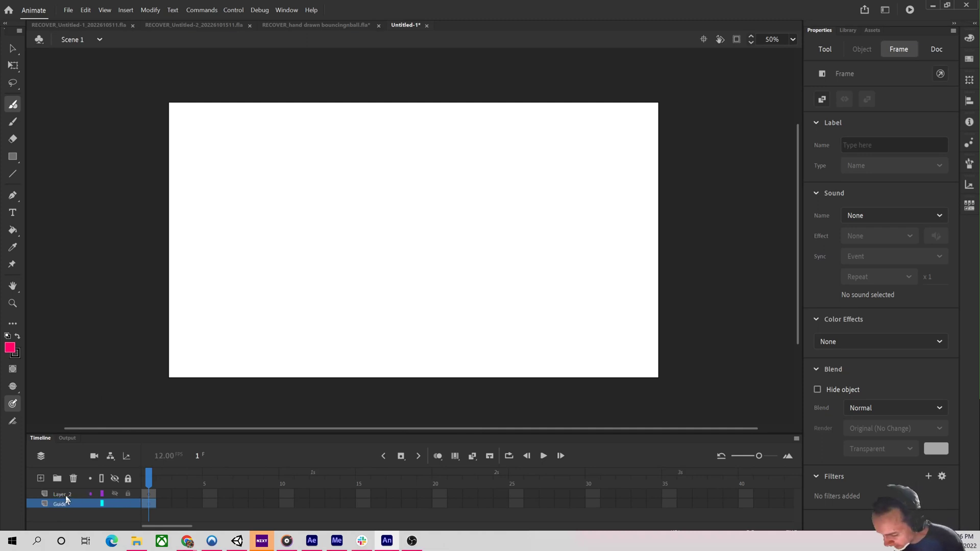
Rename the upper layer Ball.
{"action": "double_click", "coordinate": [67, 494]}
{"action": "type", "text": "Ball"}
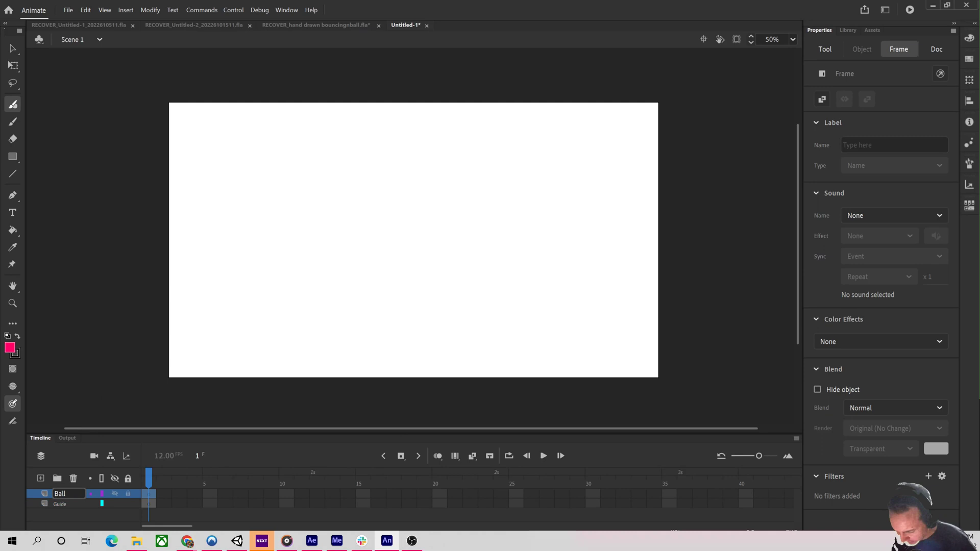
{"action": "key", "text": "Return"}
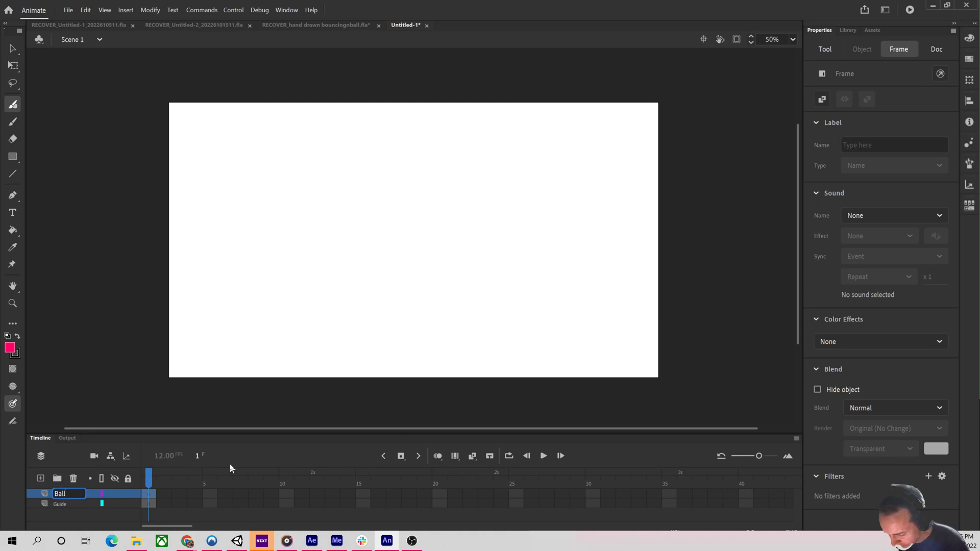
Extend the Guide layer's frames through frame 24.
{"action": "left_click_drag", "start_coordinate": [148, 508], "coordinate": [503, 509]}
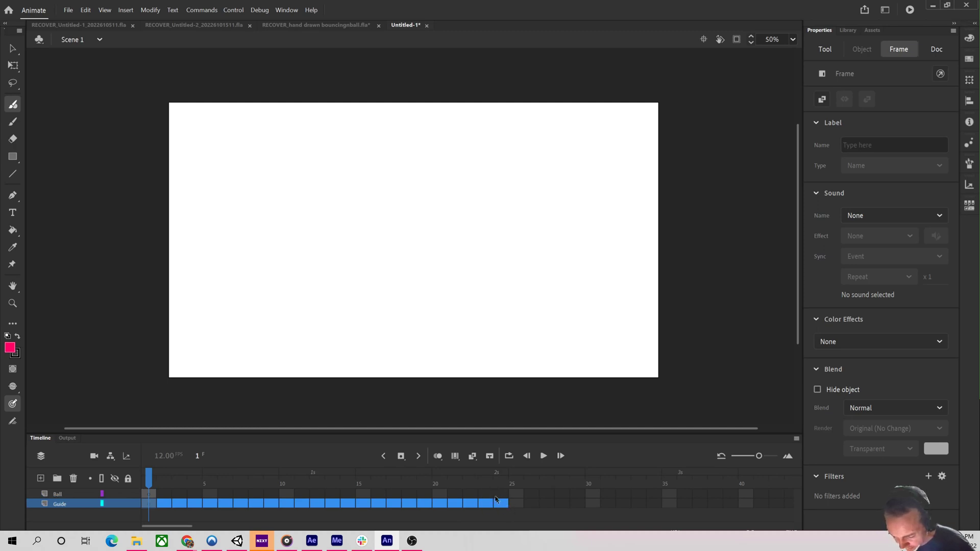
{"action": "right_click", "coordinate": [498, 505]}
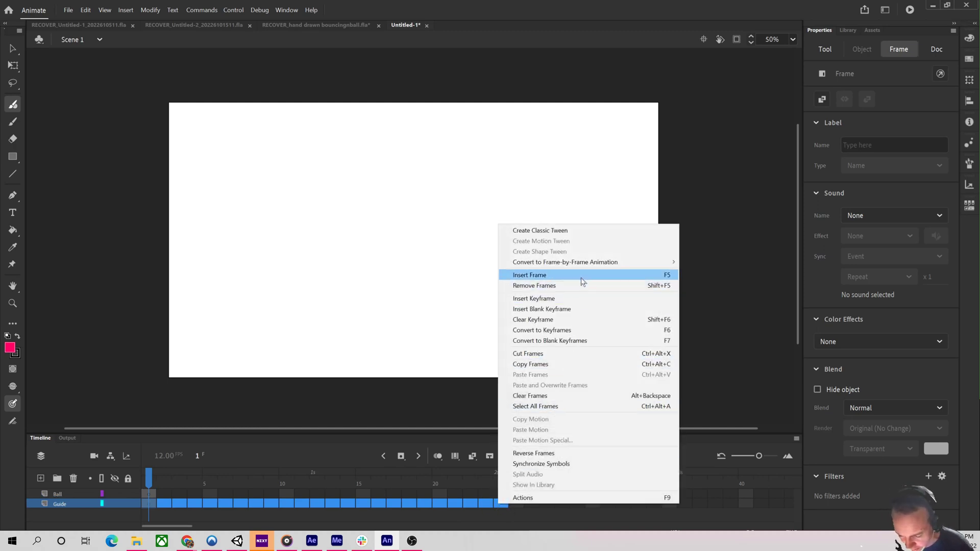
{"action": "left_click", "coordinate": [584, 300]}
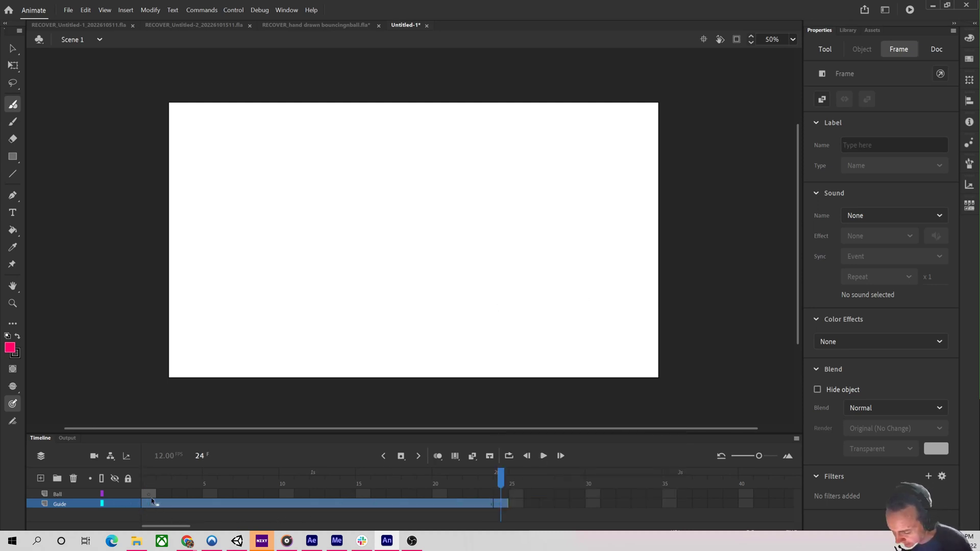
{"action": "left_click_drag", "start_coordinate": [148, 495], "coordinate": [499, 515]}
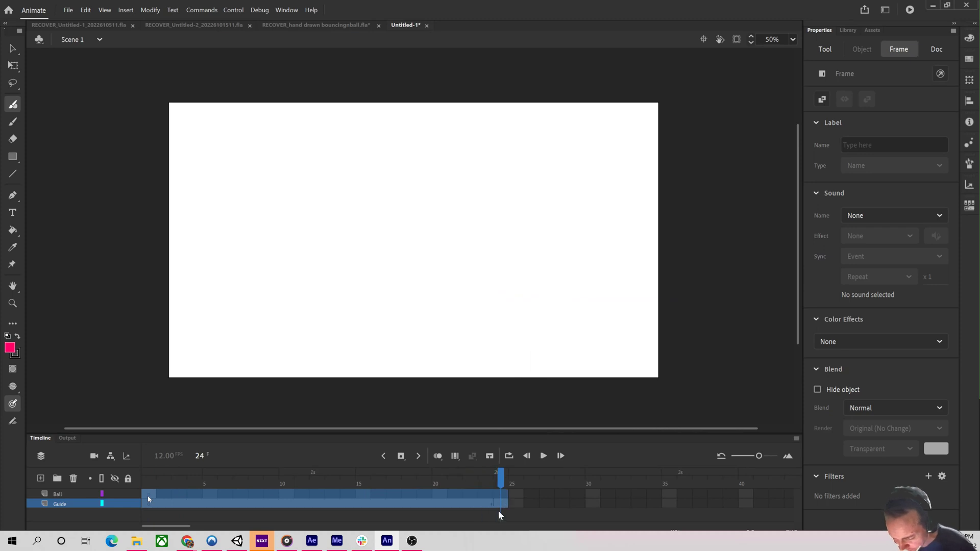
{"action": "right_click", "coordinate": [488, 504]}
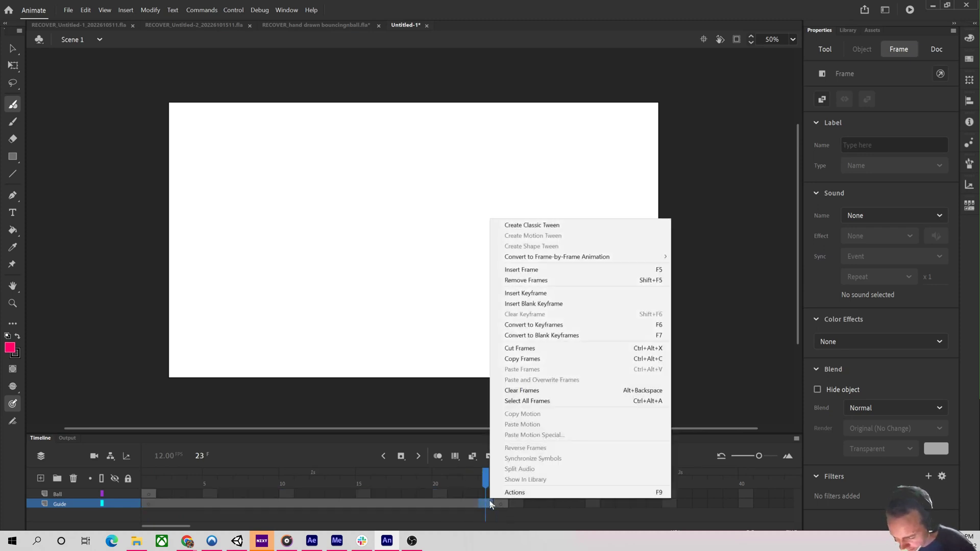
{"action": "left_click", "coordinate": [380, 493]}
Convert frames 1 to 24 of the Ball layer to keyframes.
{"action": "left_click_drag", "start_coordinate": [148, 494], "coordinate": [502, 494]}
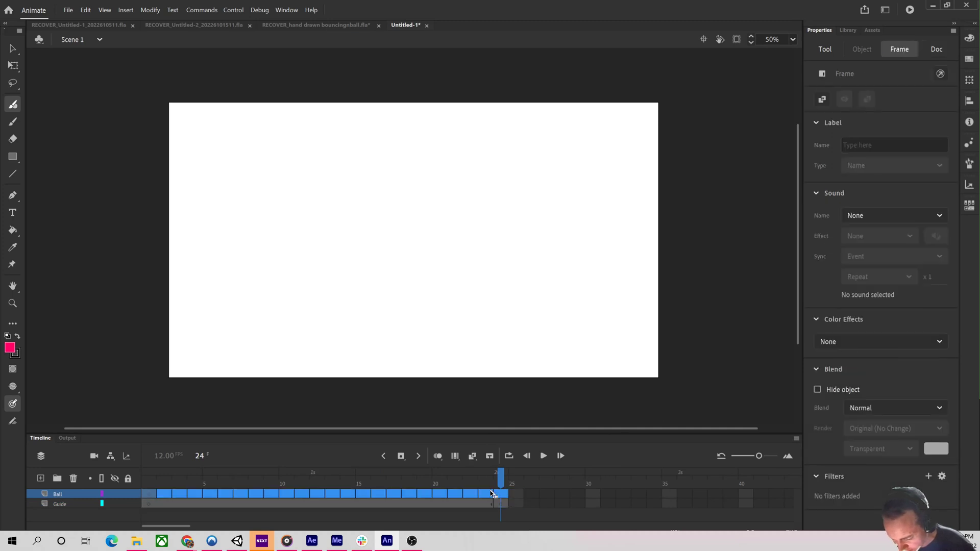
{"action": "right_click", "coordinate": [502, 494]}
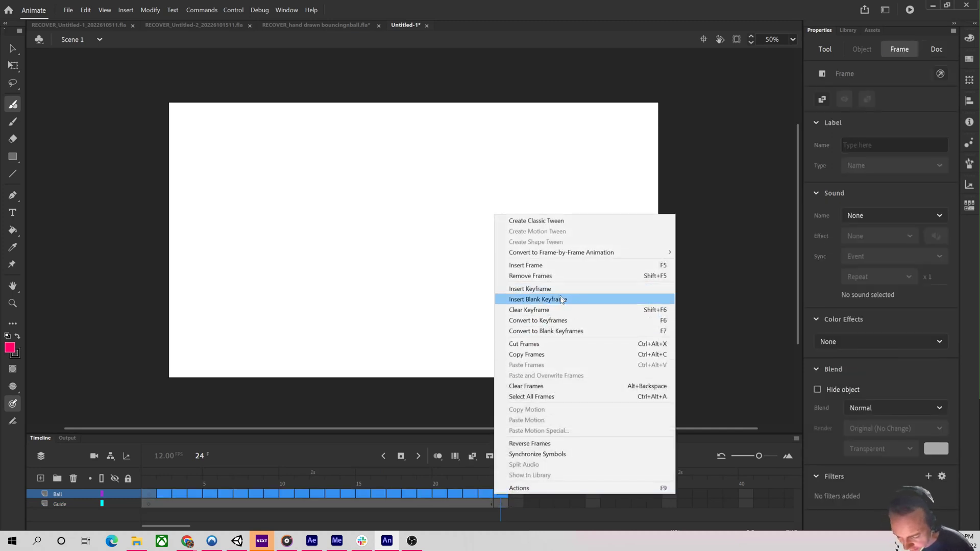
{"action": "left_click", "coordinate": [567, 323]}
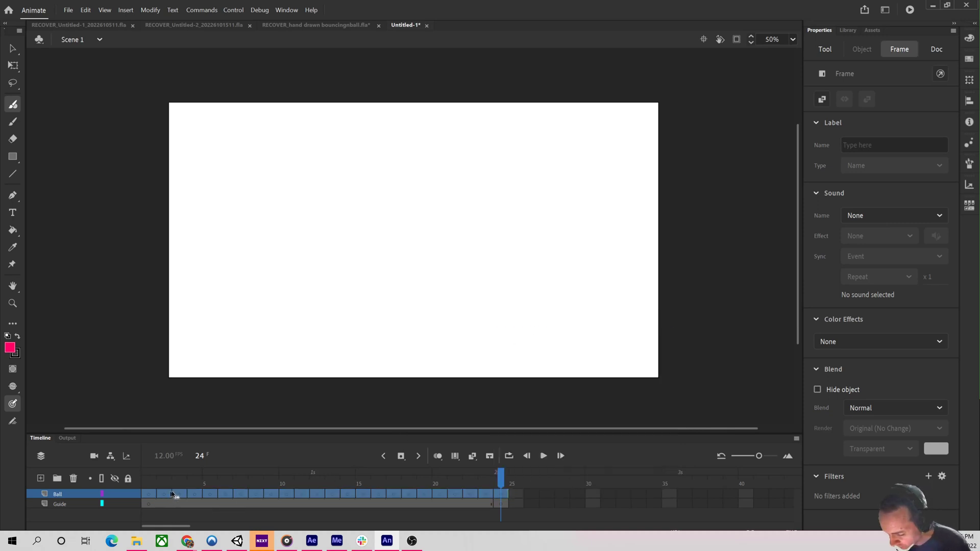
Draw an S-shaped reference stroke with the Fluid Brush on the Guide layer's first frame.
{"action": "mouse_move", "coordinate": [232, 483]}
{"action": "left_mouse_down"}
{"action": "mouse_move", "coordinate": [164, 484]}
{"action": "mouse_move", "coordinate": [242, 488]}
{"action": "left_mouse_up"}
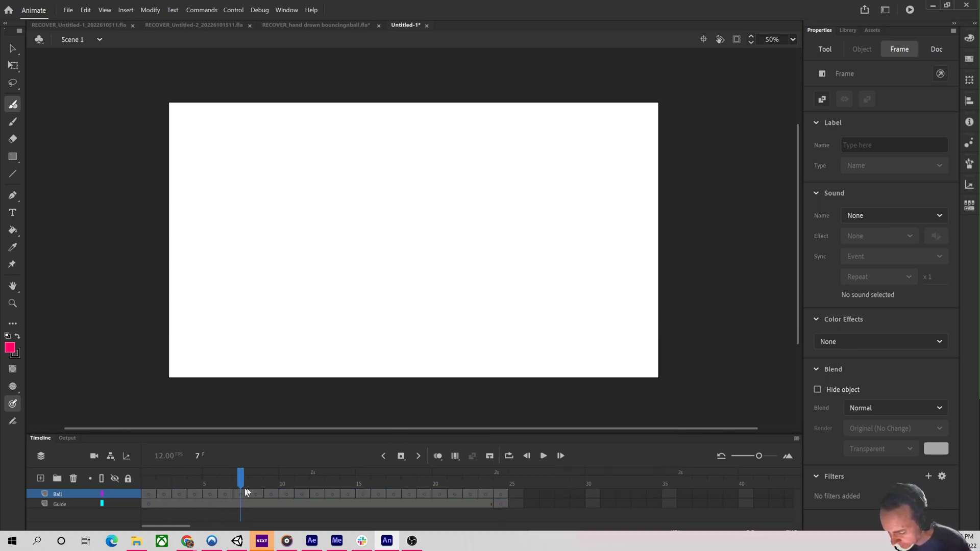
{"action": "left_click", "coordinate": [314, 508]}
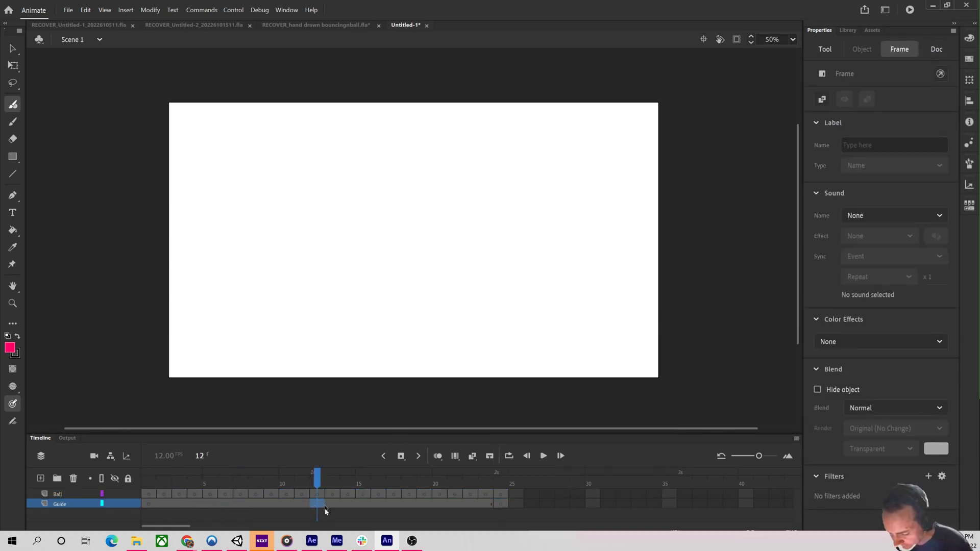
{"action": "left_click", "coordinate": [151, 507]}
{"action": "mouse_move", "coordinate": [556, 162]}
{"action": "left_mouse_down"}
{"action": "mouse_move", "coordinate": [563, 235]}
{"action": "mouse_move", "coordinate": [538, 312]}
{"action": "left_mouse_up"}
Draw an S-shaped stroke on the Ball layer's first frame, left of the guide stroke.
{"action": "left_click_drag", "start_coordinate": [152, 484], "coordinate": [224, 510]}
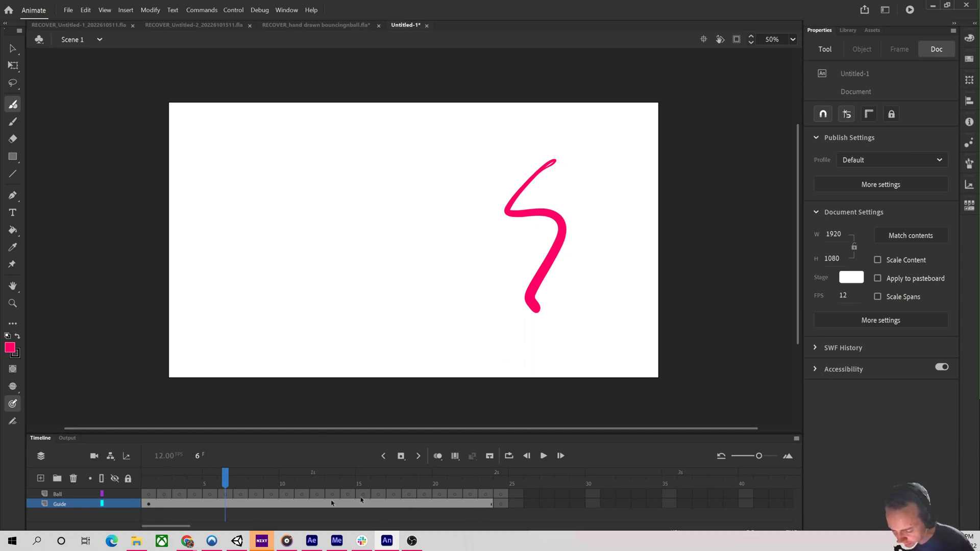
{"action": "left_click", "coordinate": [149, 494]}
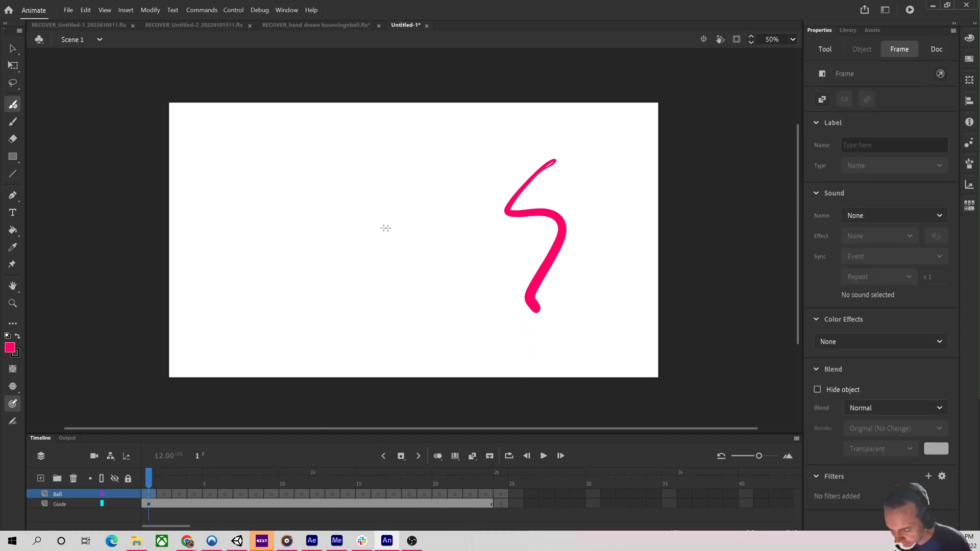
{"action": "mouse_move", "coordinate": [347, 190]}
{"action": "left_mouse_down"}
{"action": "mouse_move", "coordinate": [330, 203]}
{"action": "mouse_move", "coordinate": [340, 317]}
{"action": "left_mouse_up"}
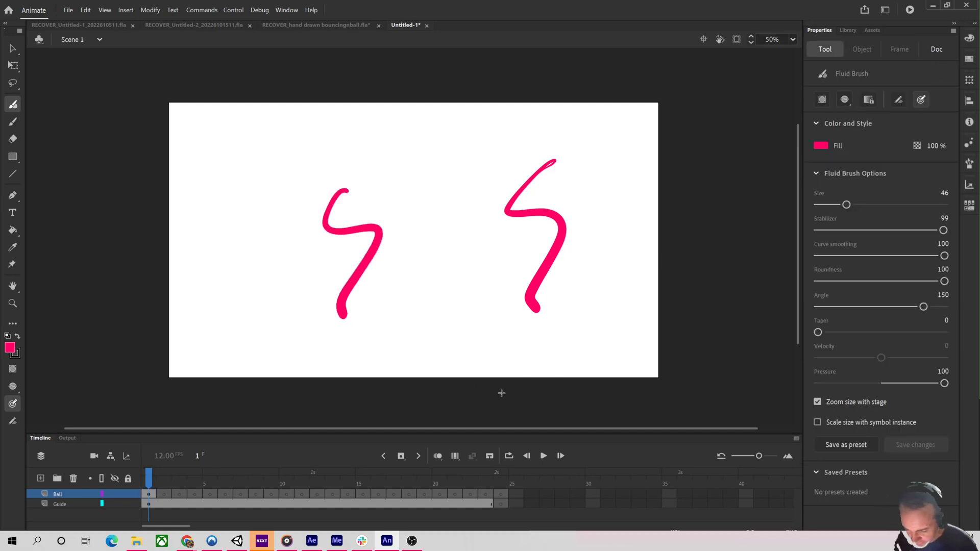
Step back and forth through the first frames of the timeline to preview the drawings.
{"action": "key", "text": "period"}
{"action": "key", "text": "comma"}
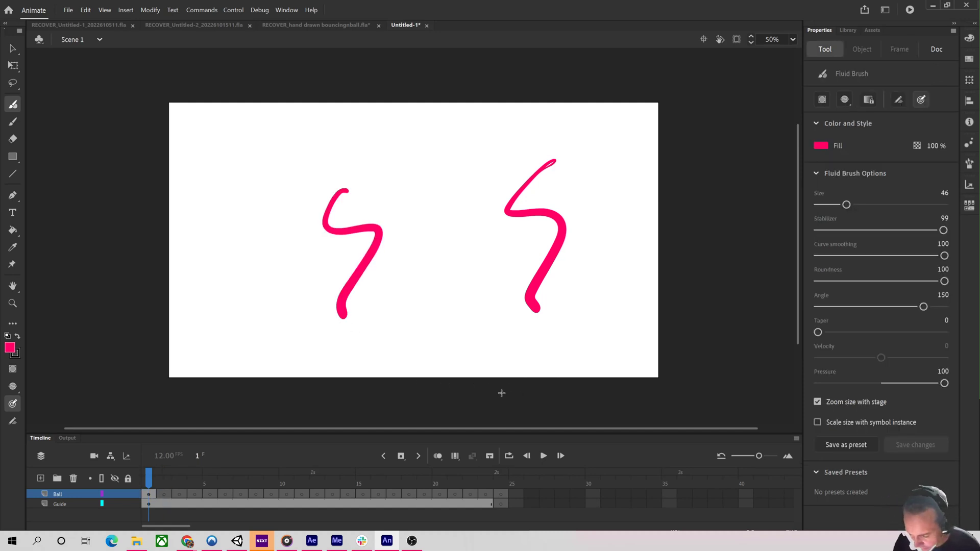
{"action": "key", "text": "period"}
{"action": "left_click_drag", "start_coordinate": [182, 479], "coordinate": [211, 481]}
{"action": "key", "text": "period"}
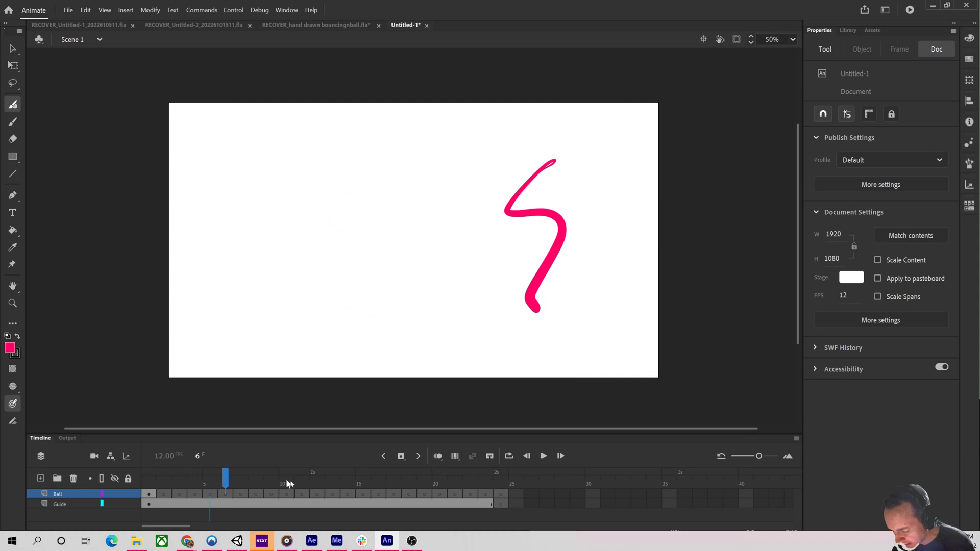
{"action": "key", "text": "comma"}
{"action": "key", "text": "period"}
{"action": "key", "text": "period"}
{"action": "key", "text": "period"}
{"action": "key", "text": "period"}
{"action": "key", "text": "period"}
{"action": "key", "text": "comma"}
{"action": "key", "text": "comma"}
{"action": "key", "text": "comma"}
{"action": "key", "text": "comma"}
{"action": "key", "text": "comma"}
{"action": "key", "text": "comma"}
{"action": "key", "text": "comma"}
{"action": "key", "text": "comma"}
{"action": "key", "text": "comma"}
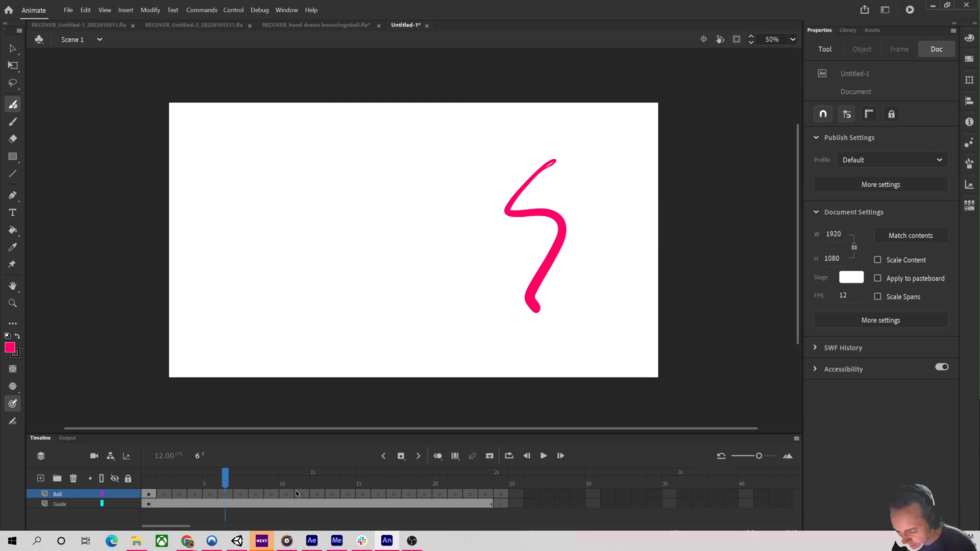
{"action": "key", "text": "period"}
{"action": "key", "text": "period"}
{"action": "key", "text": "comma"}
{"action": "key", "text": "comma"}
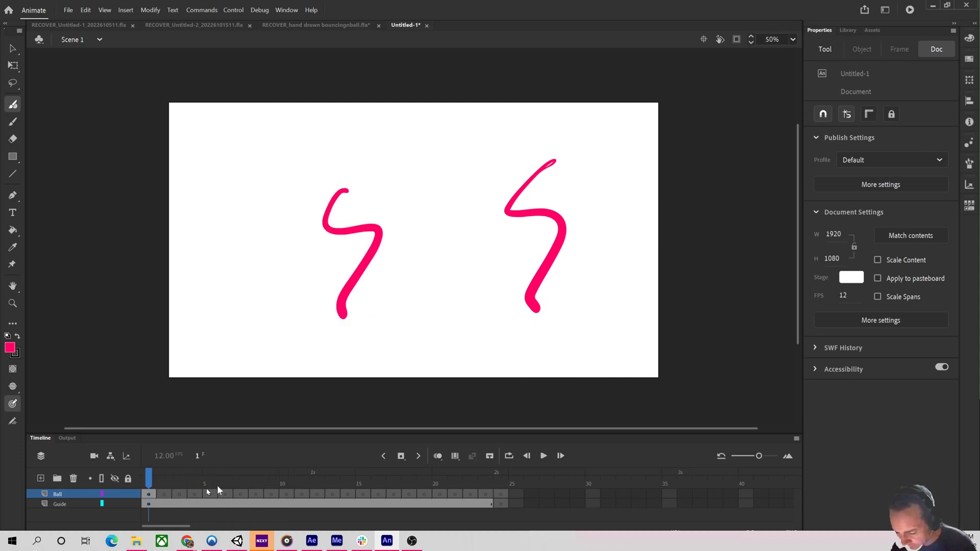
{"action": "key", "text": "period"}
{"action": "key", "text": "comma"}
Draw a new stroke variation on each following Ball frame through frame 5, then step back to frame 1.
{"action": "key", "text": "period"}
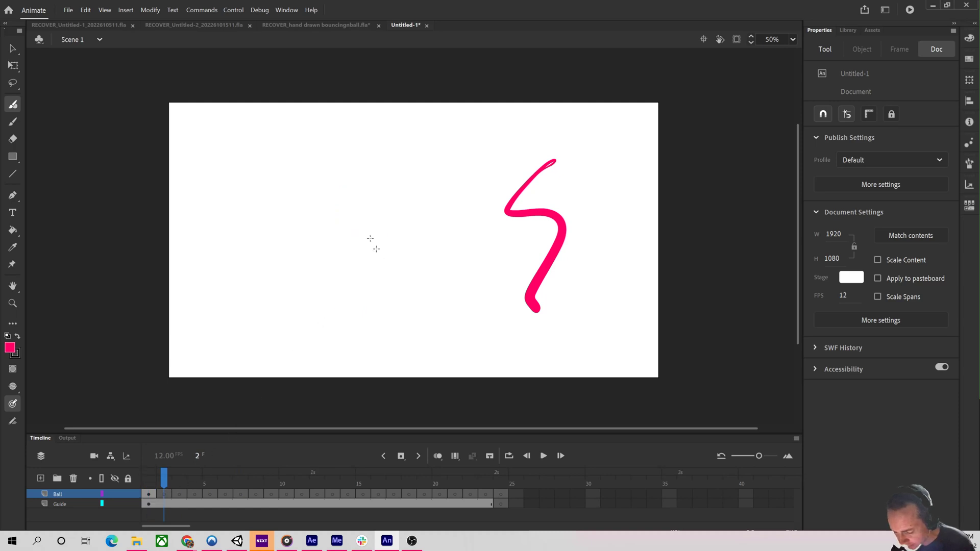
{"action": "mouse_move", "coordinate": [336, 183]}
{"action": "left_mouse_down"}
{"action": "mouse_move", "coordinate": [378, 291]}
{"action": "mouse_move", "coordinate": [379, 319]}
{"action": "mouse_move", "coordinate": [383, 189]}
{"action": "mouse_move", "coordinate": [375, 325]}
{"action": "left_mouse_up"}
{"action": "key", "text": "period"}
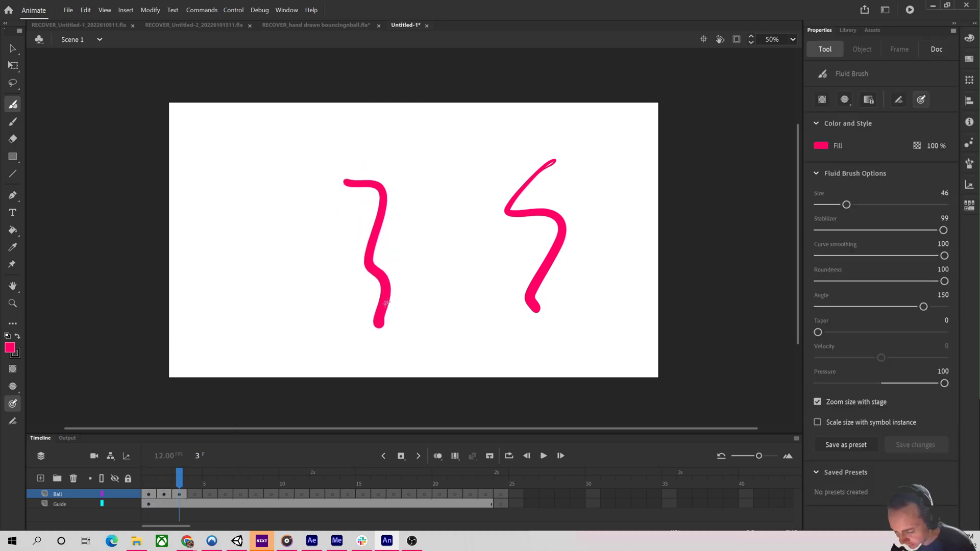
{"action": "key", "text": "period"}
{"action": "mouse_move", "coordinate": [371, 174]}
{"action": "left_mouse_down"}
{"action": "mouse_move", "coordinate": [384, 179]}
{"action": "mouse_move", "coordinate": [398, 325]}
{"action": "left_mouse_up"}
{"action": "key", "text": "period"}
{"action": "mouse_move", "coordinate": [371, 158]}
{"action": "left_mouse_down"}
{"action": "mouse_move", "coordinate": [389, 208]}
{"action": "mouse_move", "coordinate": [404, 329]}
{"action": "left_mouse_up"}
{"action": "key", "text": "period"}
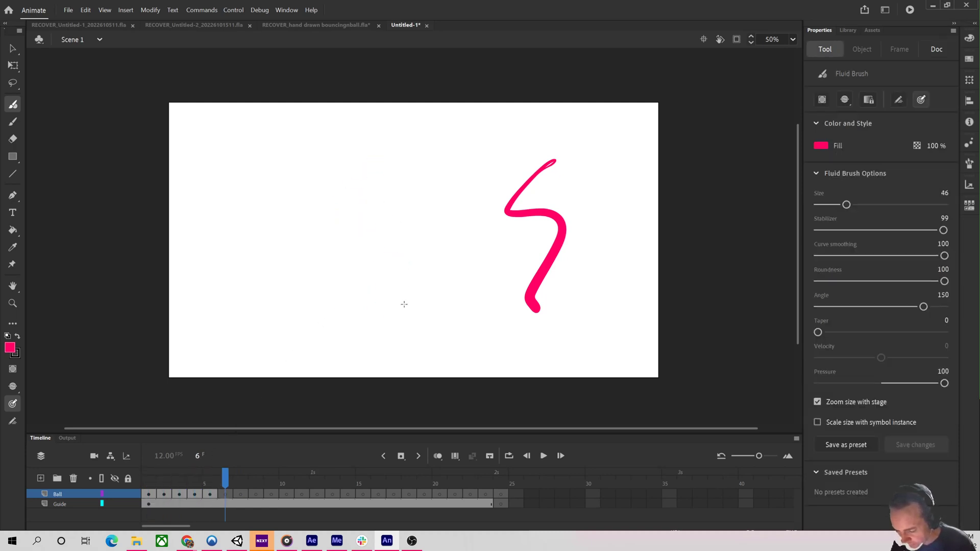
{"action": "key", "text": "comma"}
{"action": "key", "text": "comma"}
{"action": "key", "text": "comma"}
{"action": "key", "text": "comma"}
{"action": "key", "text": "comma"}
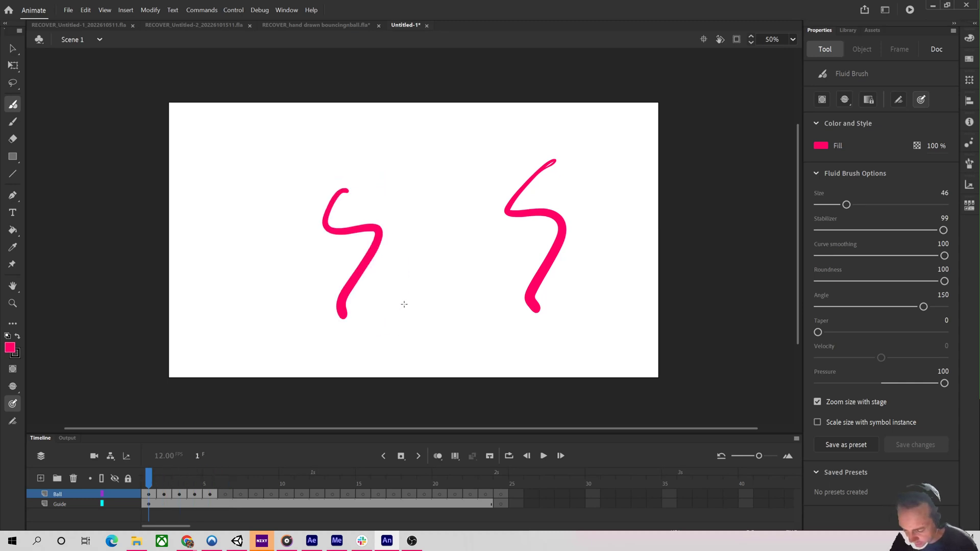
Play the timeline, then undo all the strokes and frames drawn so far on both layers.
{"action": "key", "text": "Return"}
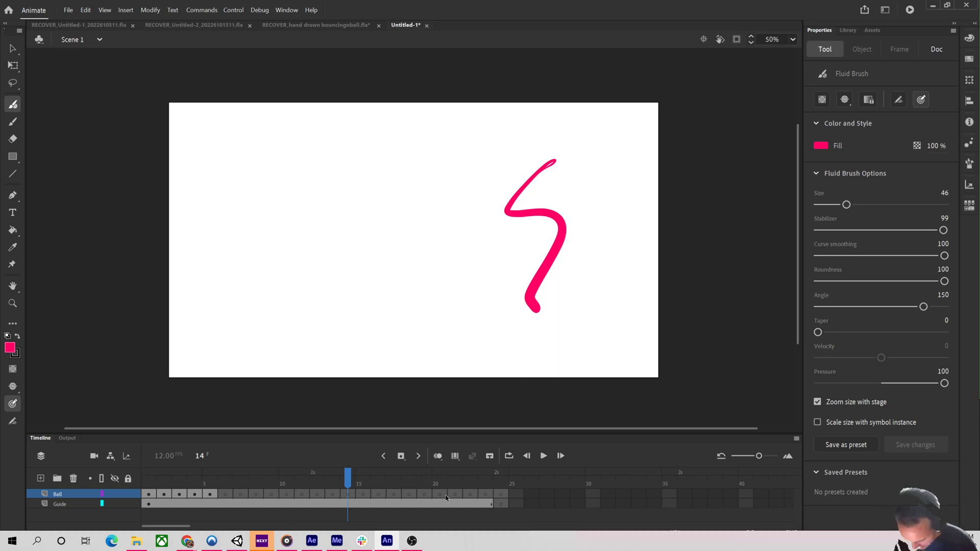
{"action": "key", "text": "ctrl+z"}
{"action": "key", "text": "ctrl+z"}
{"action": "key", "text": "ctrl+z"}
{"action": "key", "text": "ctrl+z"}
{"action": "key", "text": "ctrl+z"}
{"action": "key", "text": "ctrl+z"}
{"action": "key", "text": "ctrl+z"}
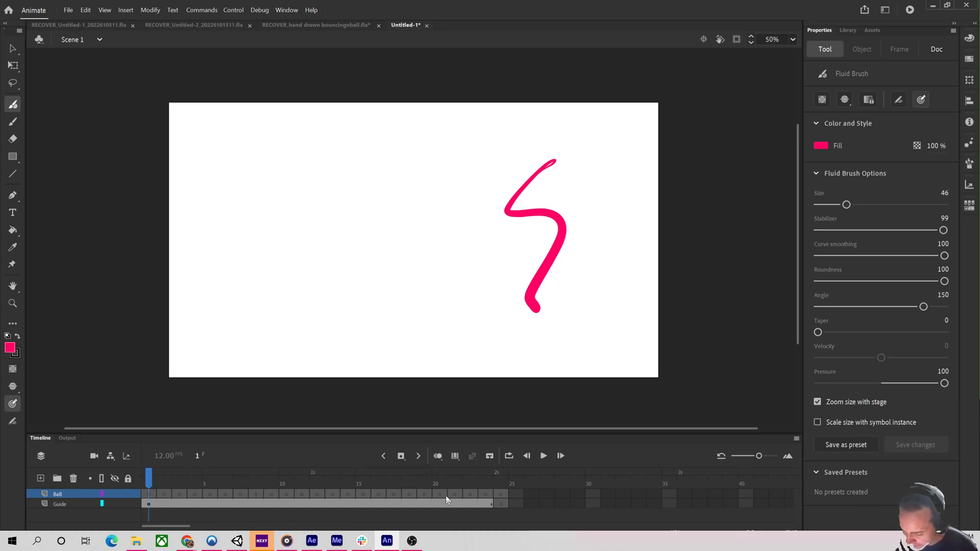
{"action": "key", "text": "ctrl+z"}
{"action": "key", "text": "ctrl+z"}
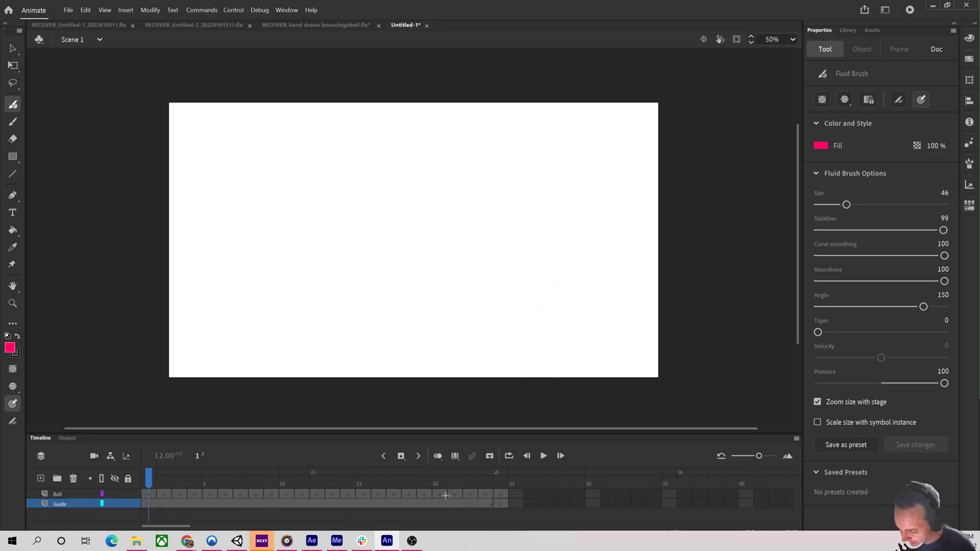
Save the document in Documents as hand drawn bouncing ball1.fla.
{"action": "left_click", "coordinate": [84, 10]}
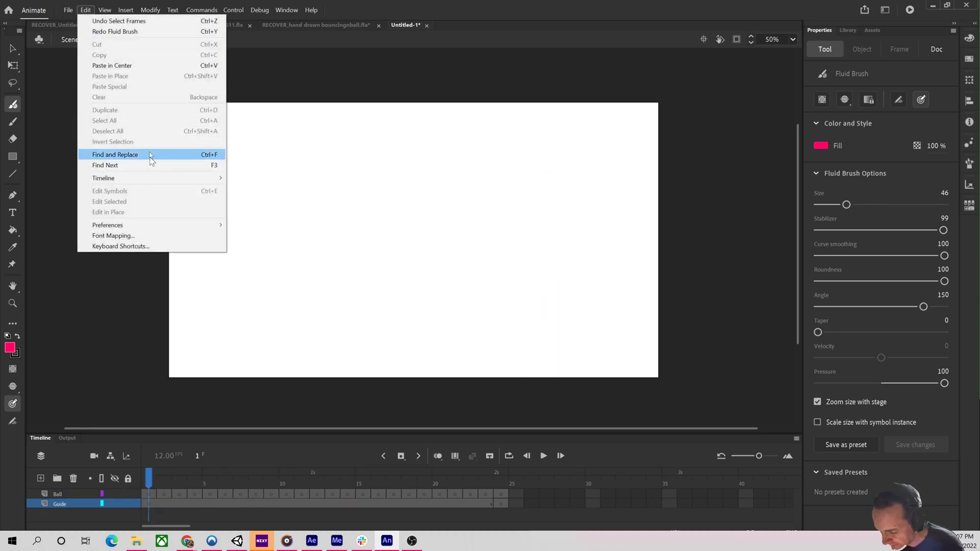
{"action": "mouse_move", "coordinate": [64, 10]}
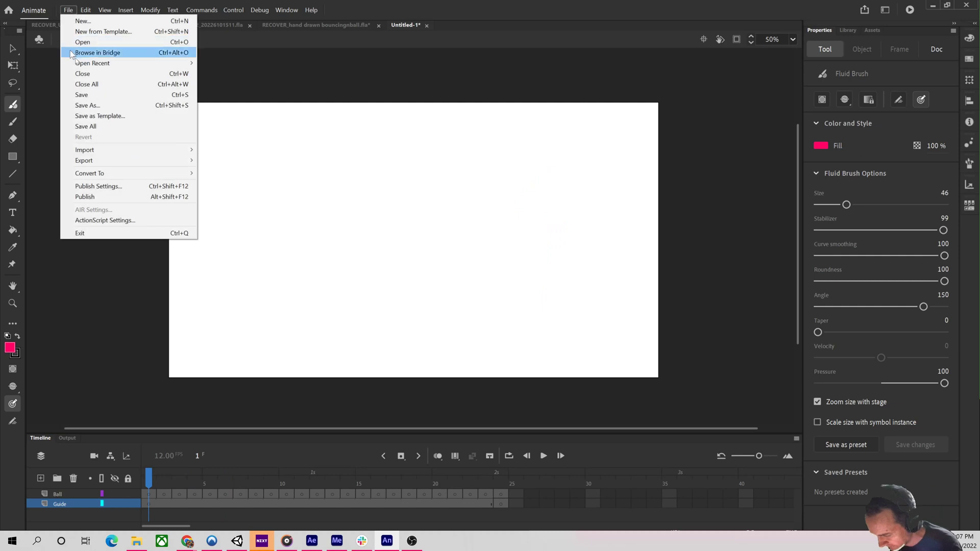
{"action": "left_click", "coordinate": [100, 109]}
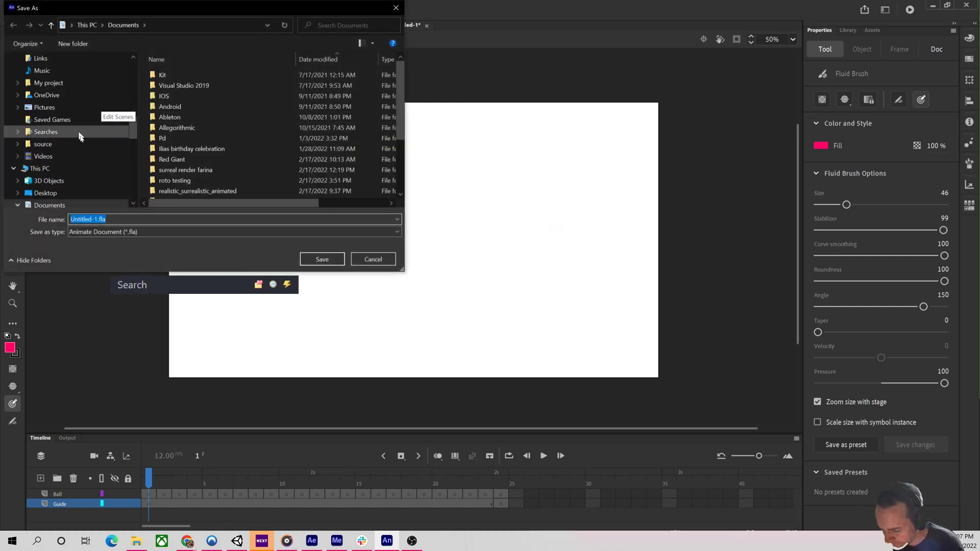
{"action": "scroll", "coordinate": [76, 122], "scroll_direction": "up", "scroll_amount": 5}
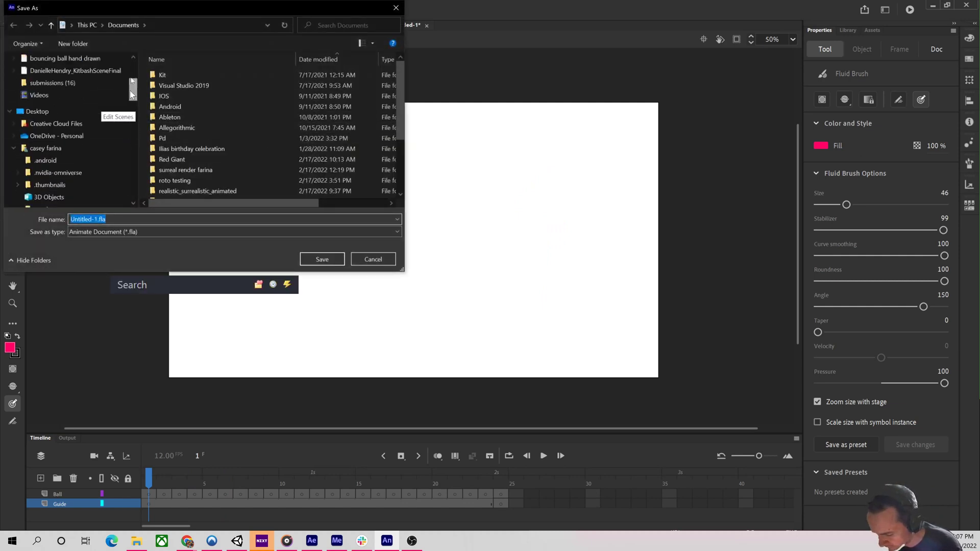
{"action": "left_click", "coordinate": [60, 100]}
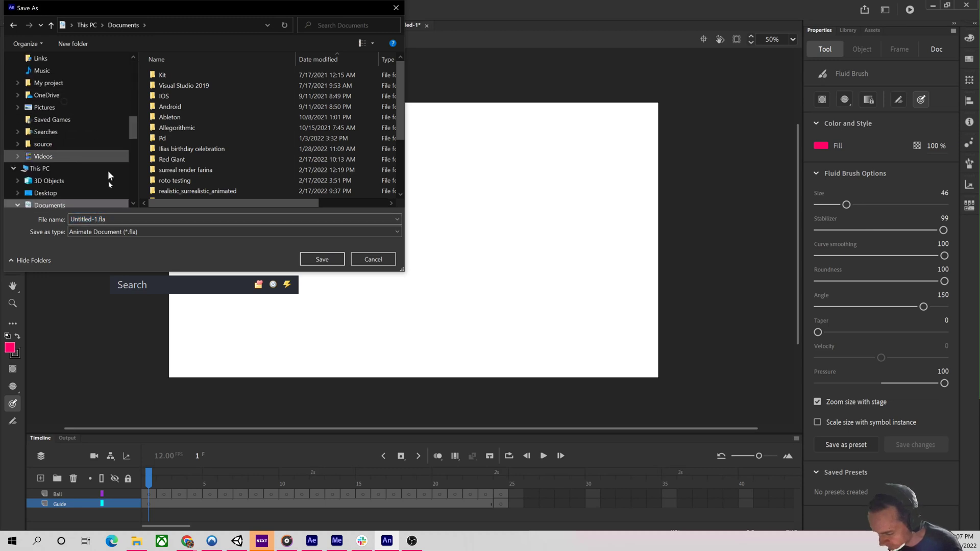
{"action": "left_click", "coordinate": [93, 219]}
{"action": "left_click", "coordinate": [94, 221]}
{"action": "left_click", "coordinate": [105, 217]}
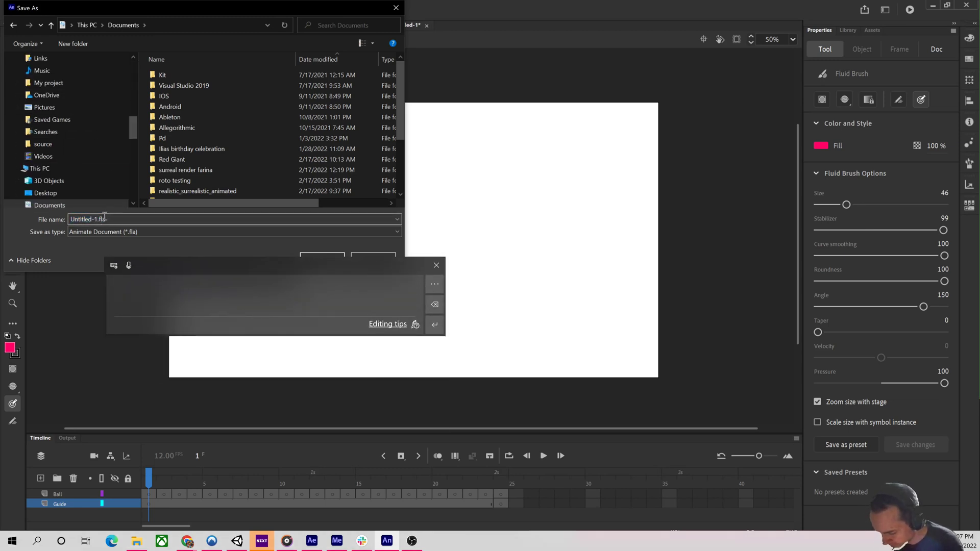
{"action": "key", "text": "BackSpace"}
{"action": "key", "text": "BackSpace"}
{"action": "key", "text": "BackSpace"}
{"action": "key", "text": "BackSpace"}
{"action": "key", "text": "BackSpace"}
{"action": "key", "text": "BackSpace"}
{"action": "key", "text": "BackSpace"}
{"action": "key", "text": "BackSpace"}
{"action": "key", "text": "BackSpace"}
{"action": "key", "text": "BackSpace"}
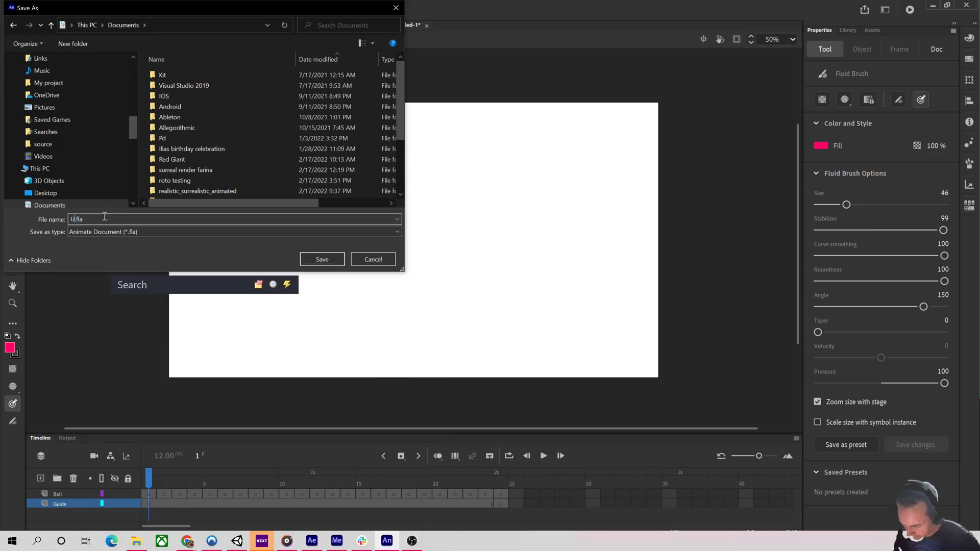
{"action": "type", "text": "hand"}
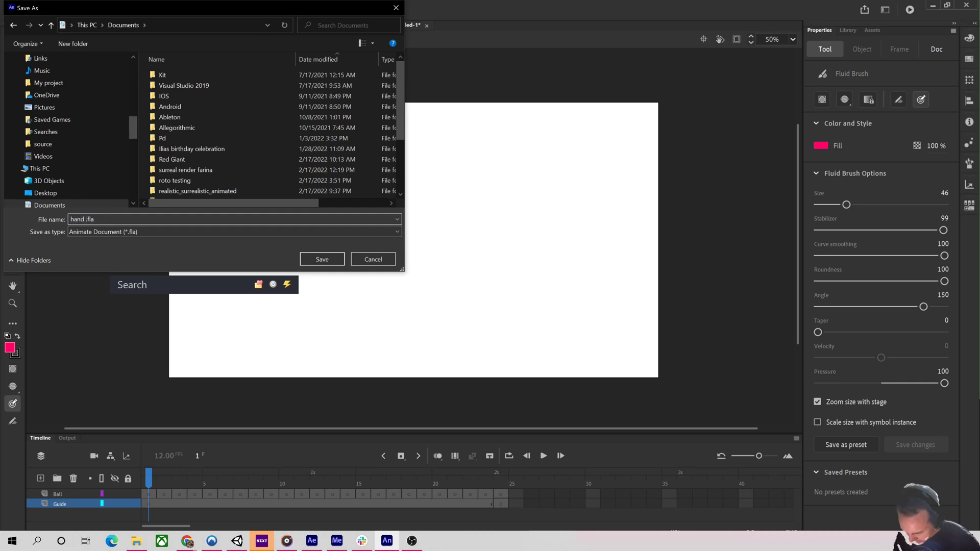
{"action": "type", "text": " drann"}
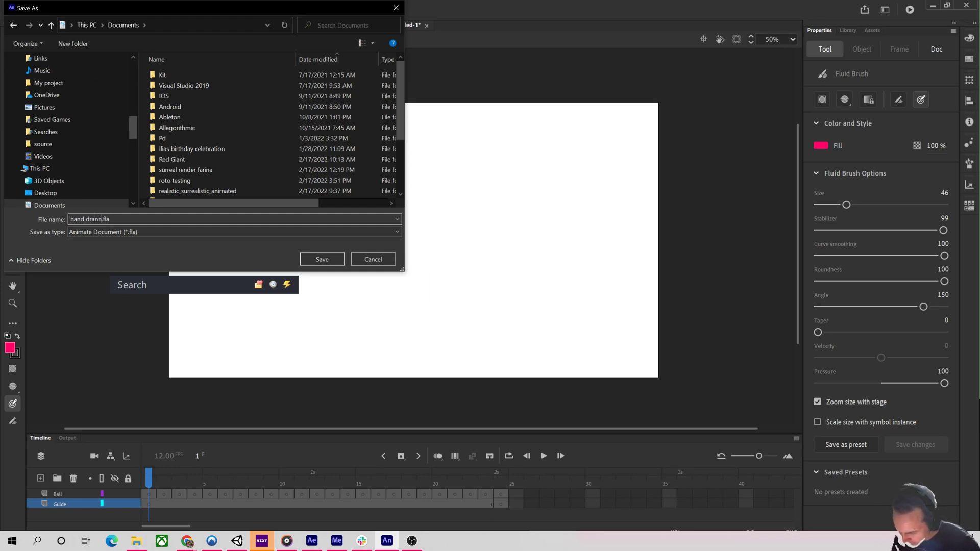
{"action": "key", "text": "BackSpace"}
{"action": "type", "text": "wn"}
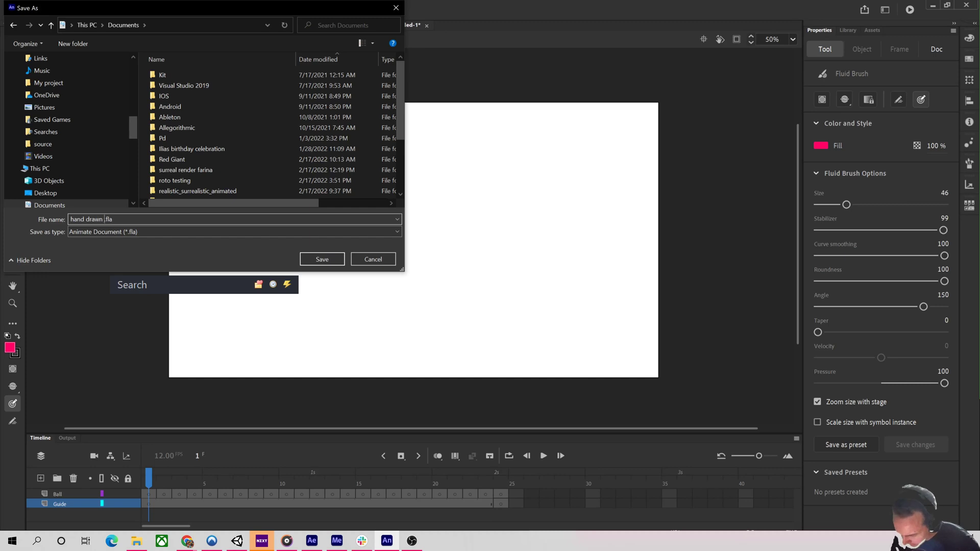
{"action": "type", "text": " bouncing ba"}
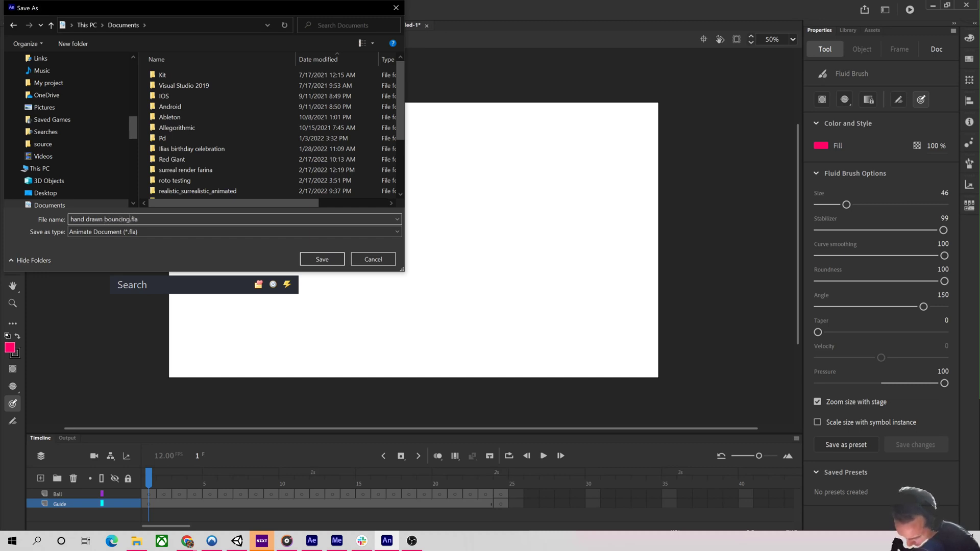
{"action": "type", "text": "ll"}
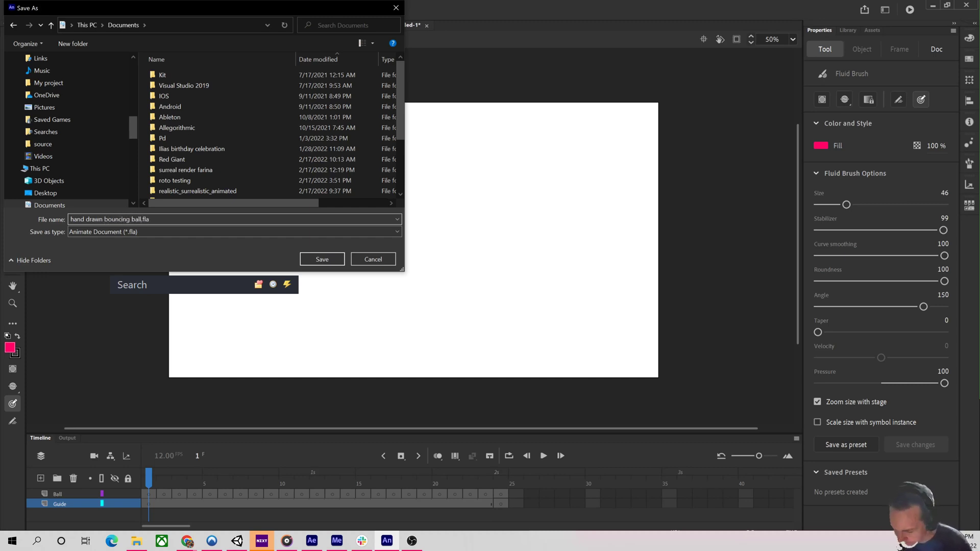
{"action": "type", "text": "1"}
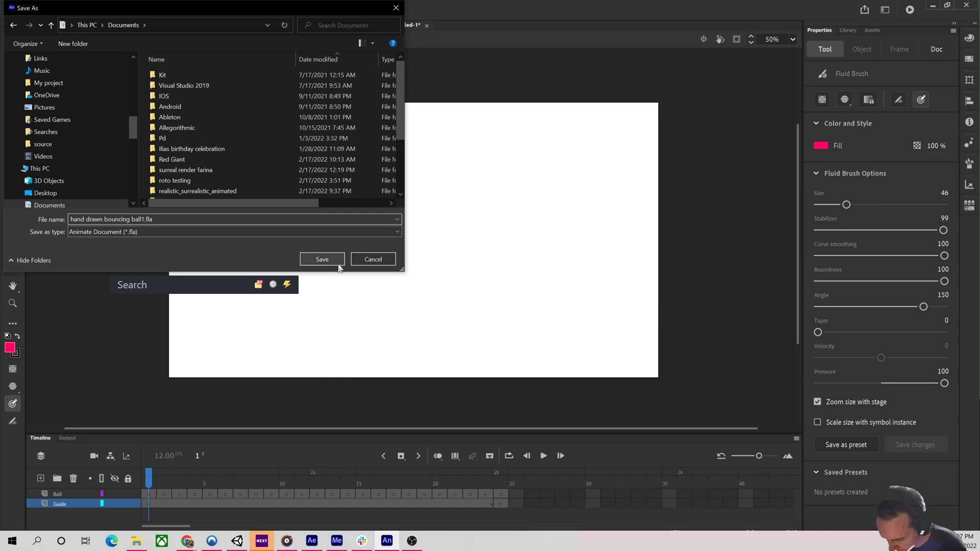
{"action": "left_click", "coordinate": [325, 260]}
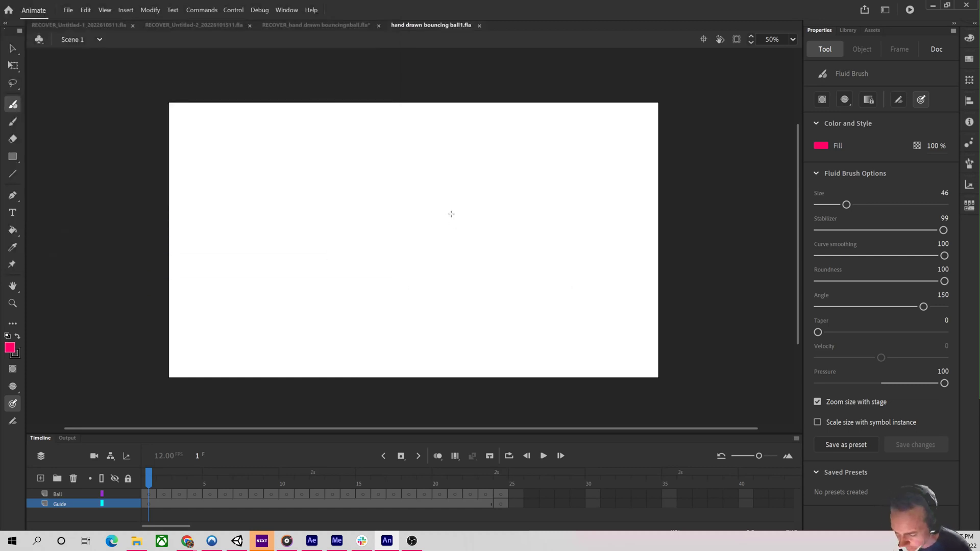
{"action": "mouse_move", "coordinate": [149, 476]}
{"action": "left_mouse_down"}
{"action": "mouse_move", "coordinate": [361, 476]}
{"action": "mouse_move", "coordinate": [136, 477]}
{"action": "left_mouse_up"}
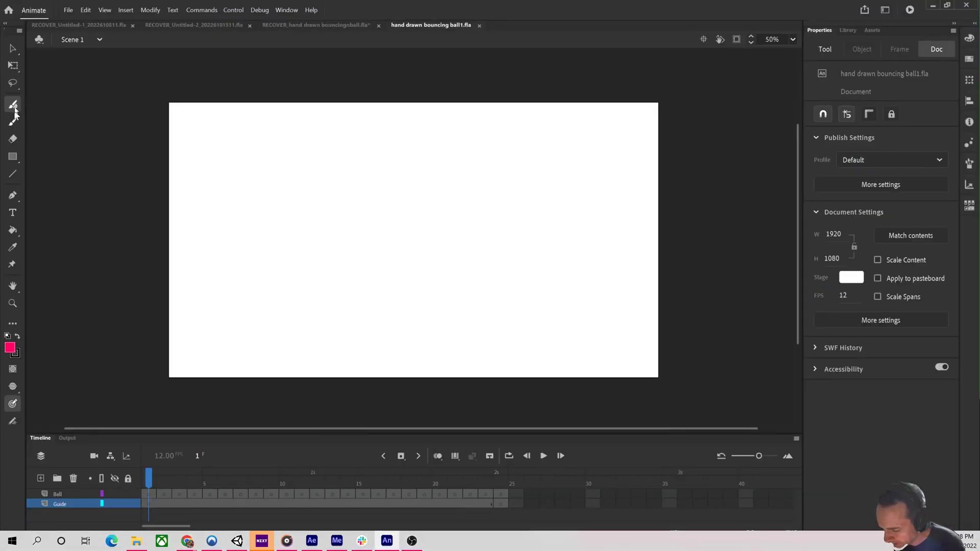
{"action": "left_click", "coordinate": [14, 123]}
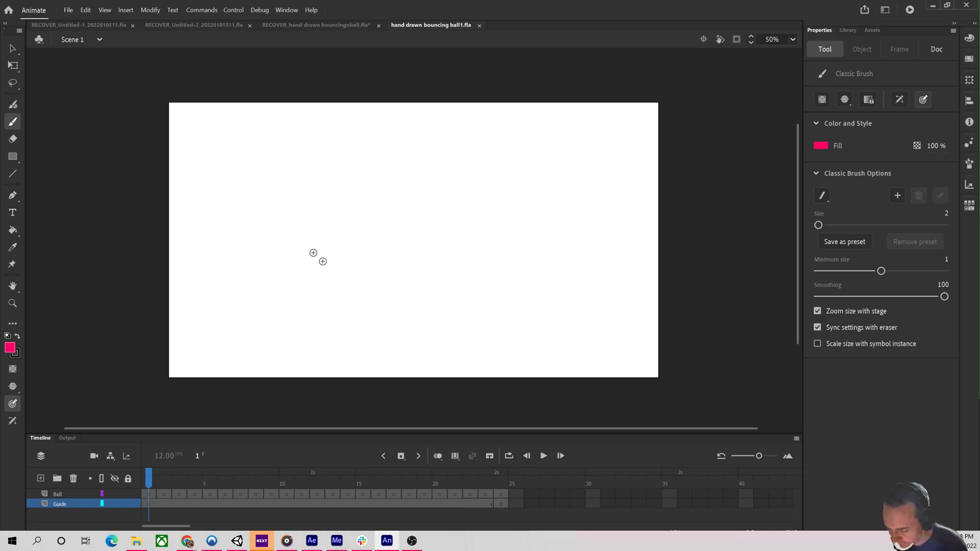
{"action": "left_click", "coordinate": [13, 105]}
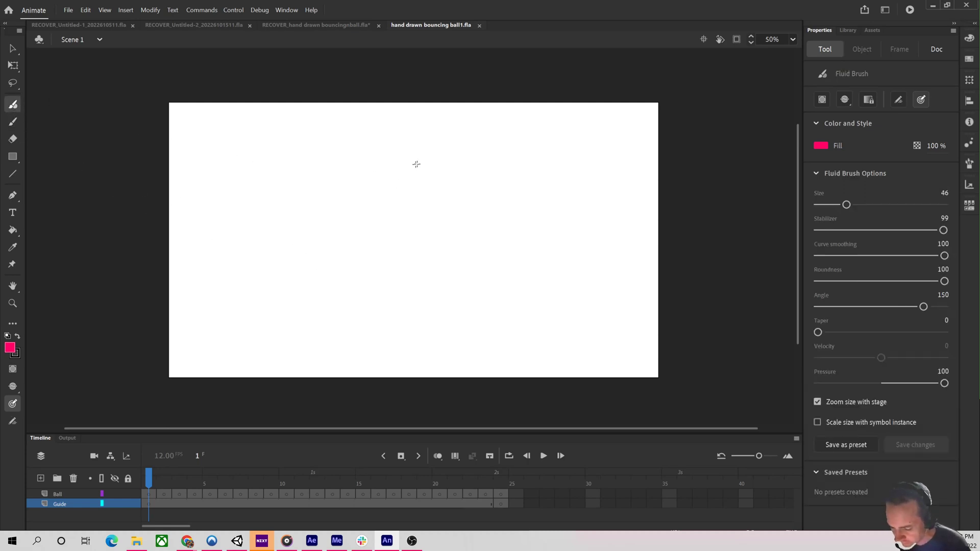
{"action": "left_click", "coordinate": [13, 122]}
{"action": "mouse_move", "coordinate": [411, 177]}
{"action": "left_mouse_down"}
{"action": "mouse_move", "coordinate": [386, 187]}
{"action": "mouse_move", "coordinate": [392, 280]}
{"action": "mouse_move", "coordinate": [447, 202]}
{"action": "mouse_move", "coordinate": [378, 181]}
{"action": "left_mouse_up"}
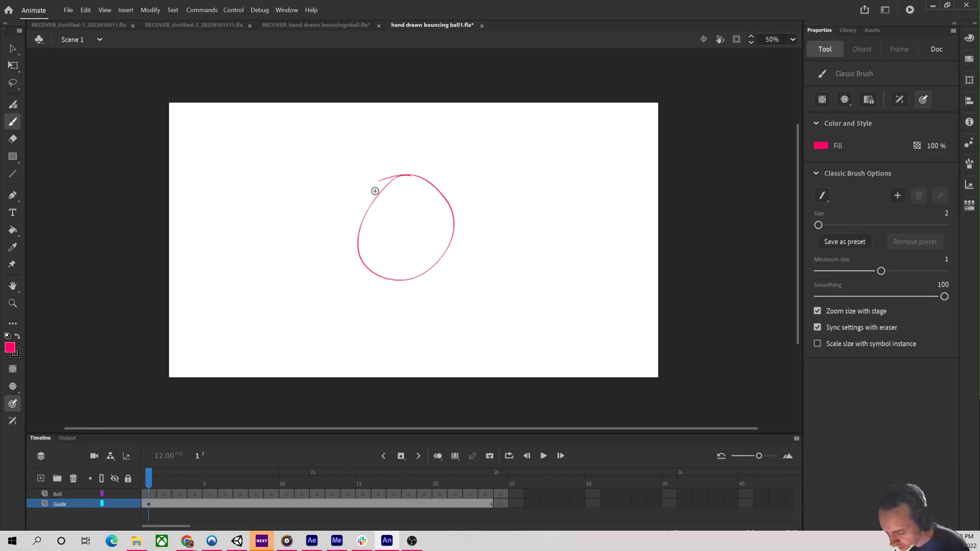
{"action": "left_click", "coordinate": [12, 230]}
{"action": "left_click", "coordinate": [417, 234]}
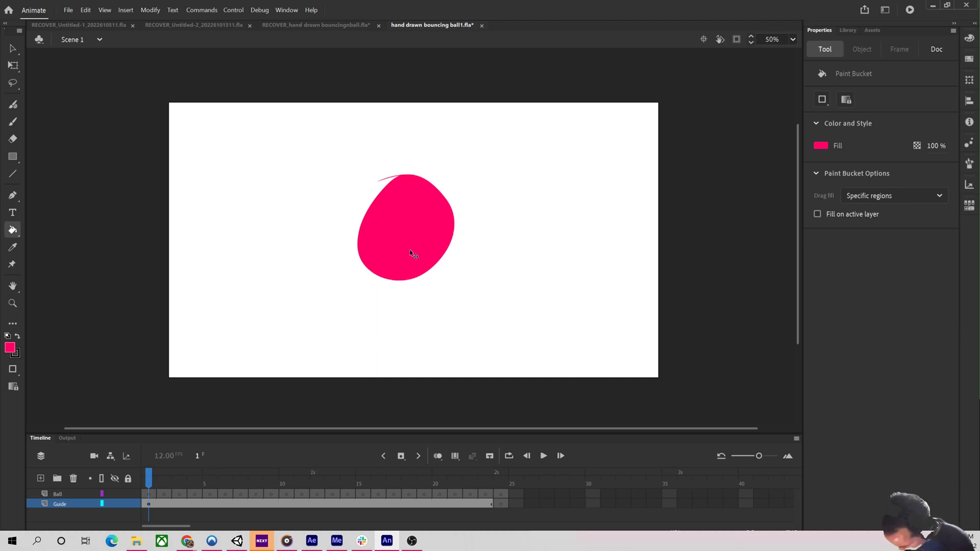
{"action": "key", "text": "ctrl+z"}
{"action": "key", "text": "ctrl+z"}
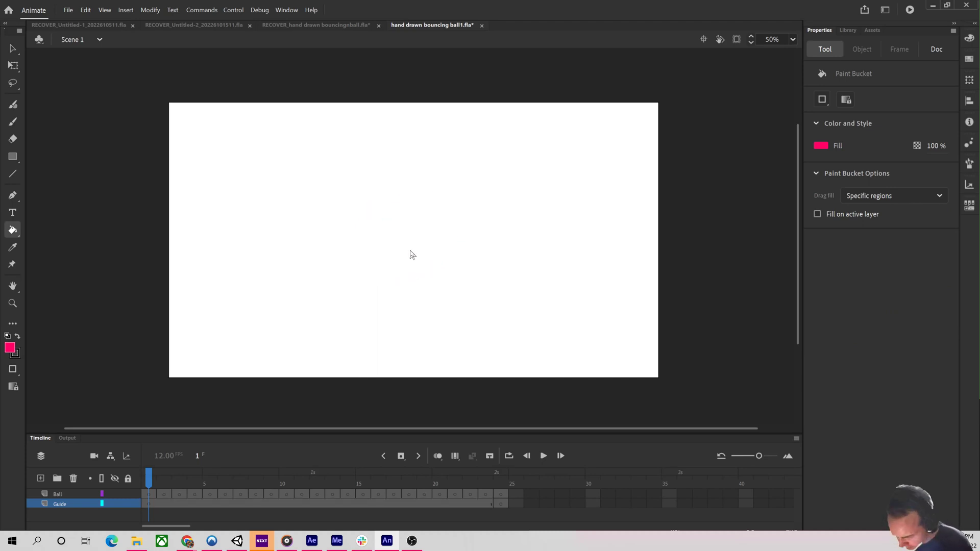
Switch to the Classic Brush and set its size to 1, testing and undoing a stroke.
{"action": "left_click", "coordinate": [14, 106]}
{"action": "left_click", "coordinate": [11, 124]}
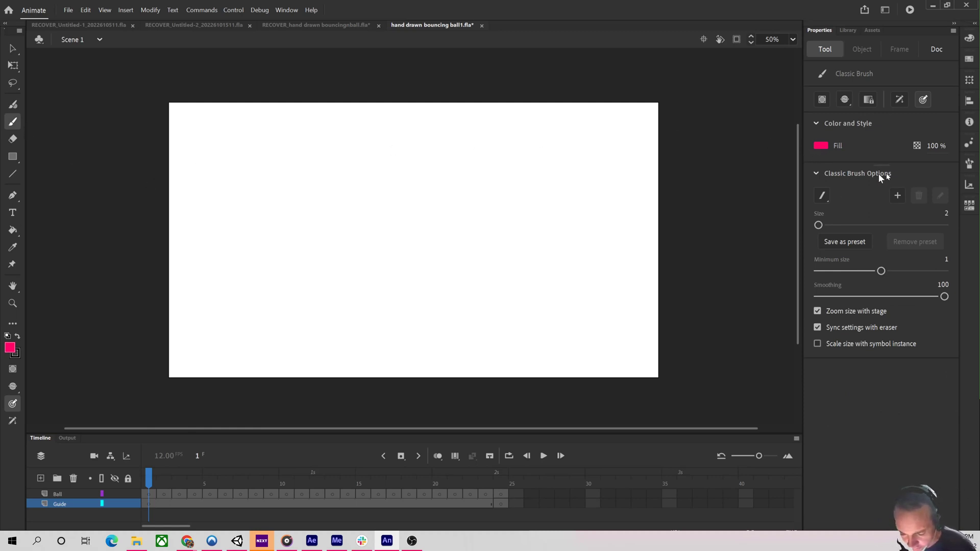
{"action": "left_click_drag", "start_coordinate": [818, 225], "coordinate": [815, 225]}
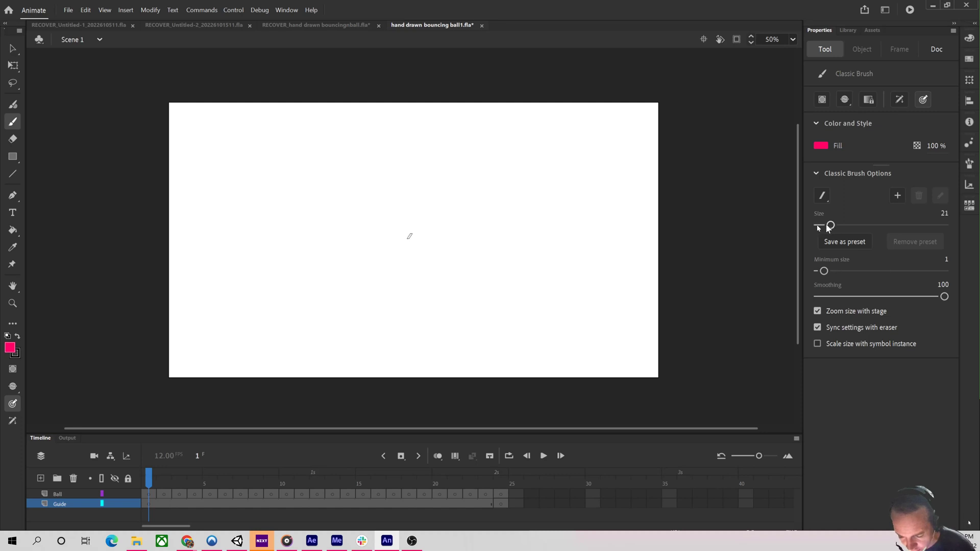
{"action": "left_click_drag", "start_coordinate": [471, 175], "coordinate": [468, 288]}
{"action": "key", "text": "ctrl+z"}
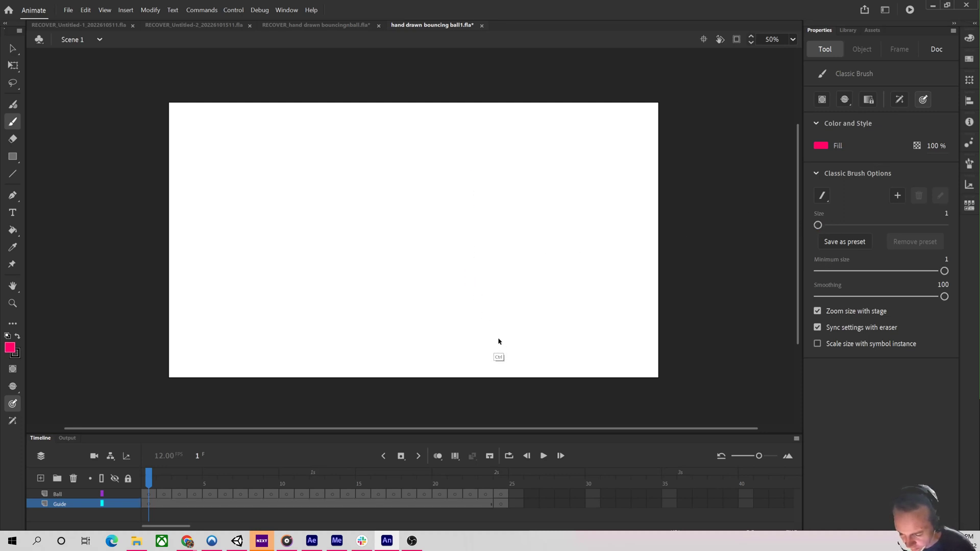
Set the brush color to black, testing and undoing a stroke.
{"action": "left_click", "coordinate": [822, 146]}
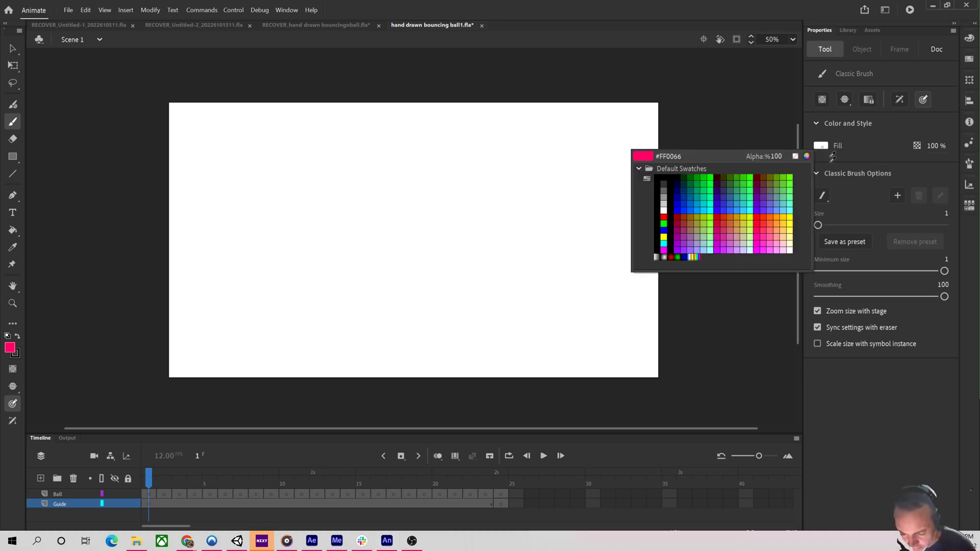
{"action": "left_click", "coordinate": [663, 183]}
{"action": "left_click_drag", "start_coordinate": [407, 134], "coordinate": [403, 347]}
{"action": "key", "text": "ctrl+z"}
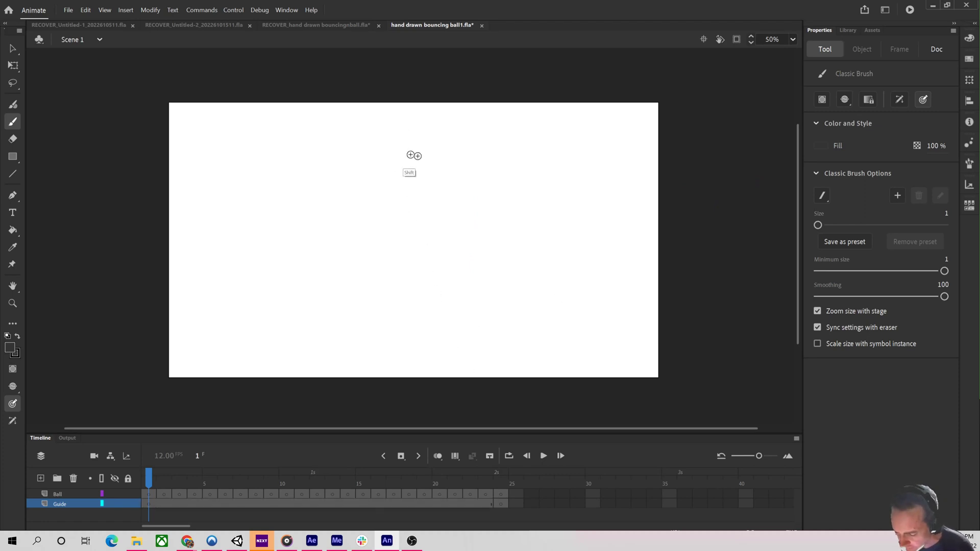
On the Guide layer's first frame, draw a vertical line with horizontal ticks at its top, bottom and one third up.
{"action": "left_click", "coordinate": [80, 505]}
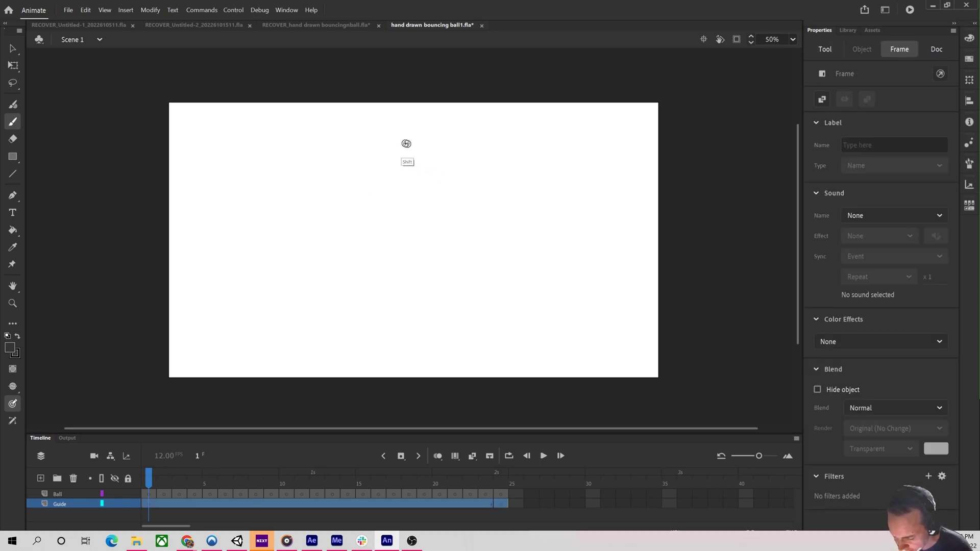
{"action": "left_click_drag", "start_coordinate": [418, 140], "coordinate": [414, 346]}
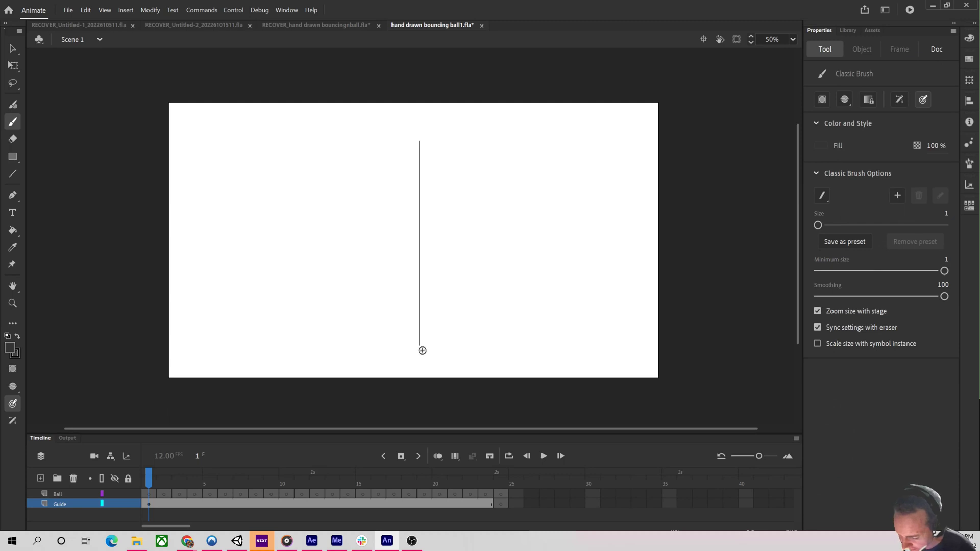
{"action": "left_click_drag", "start_coordinate": [390, 136], "coordinate": [451, 142]}
{"action": "left_click_drag", "start_coordinate": [385, 350], "coordinate": [466, 352]}
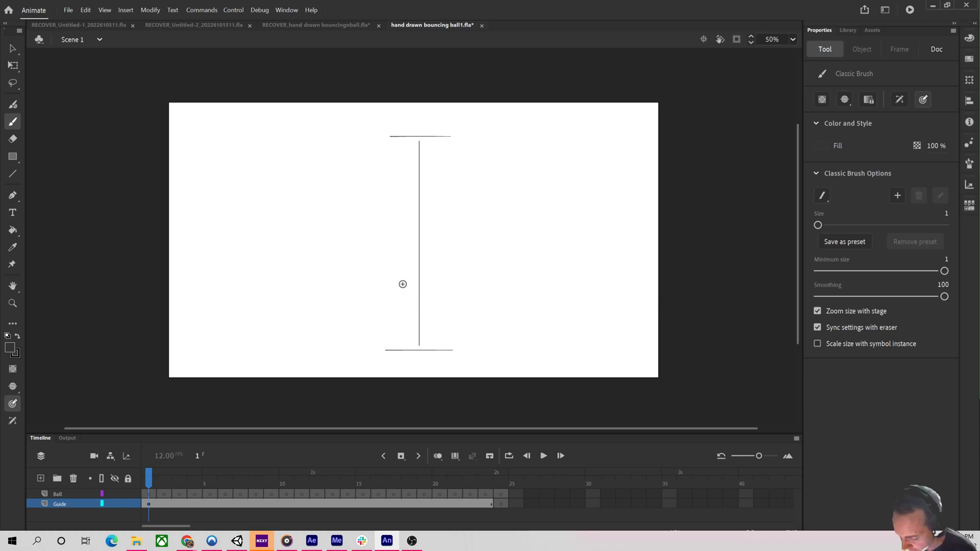
{"action": "key", "text": "shift"}
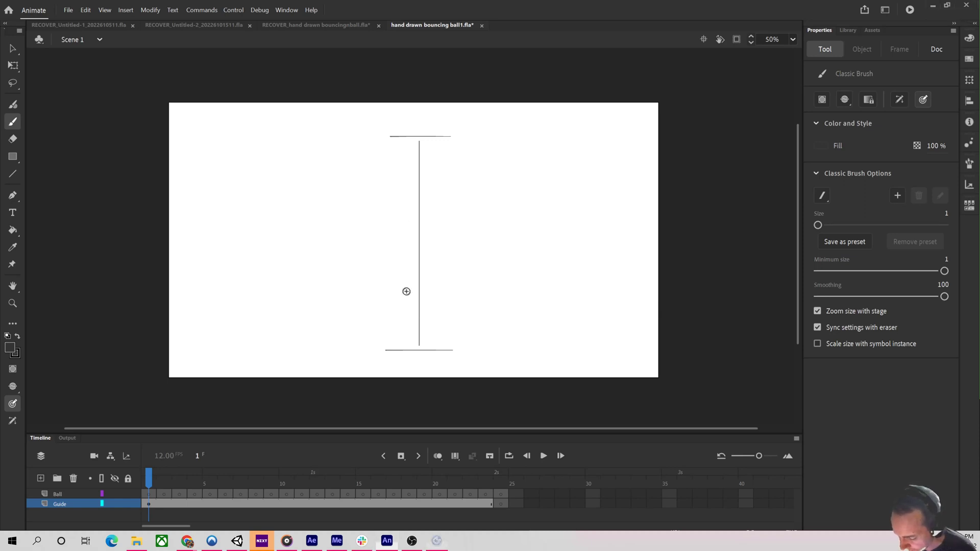
{"action": "left_click_drag", "start_coordinate": [399, 286], "coordinate": [445, 287]}
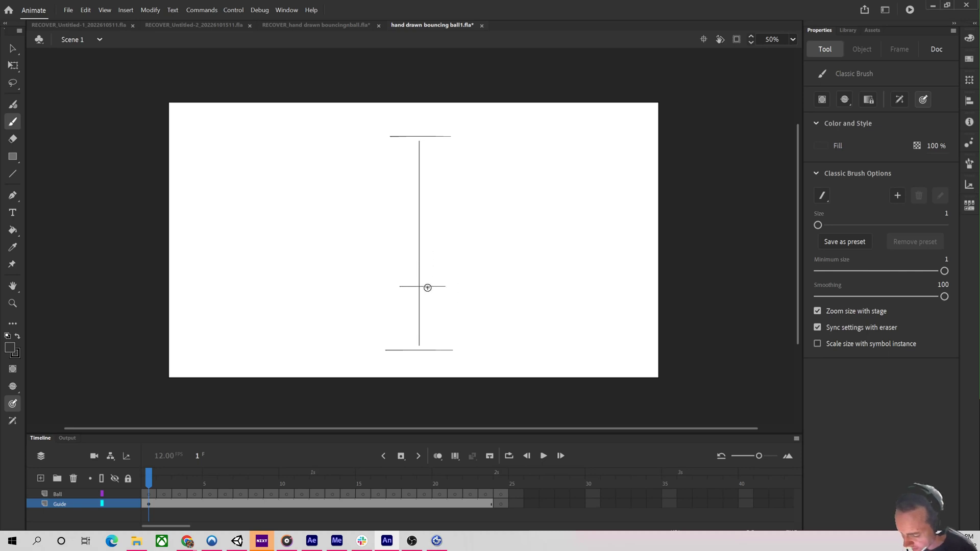
Try labelling the guide ticks 1/3 and 2/3, undoing the labels and the middle tick.
{"action": "mouse_move", "coordinate": [464, 292]}
{"action": "left_mouse_down"}
{"action": "mouse_move", "coordinate": [473, 312]}
{"action": "mouse_move", "coordinate": [465, 333]}
{"action": "left_mouse_up"}
{"action": "mouse_move", "coordinate": [446, 160]}
{"action": "left_mouse_down"}
{"action": "mouse_move", "coordinate": [446, 212]}
{"action": "mouse_move", "coordinate": [455, 243]}
{"action": "left_mouse_up"}
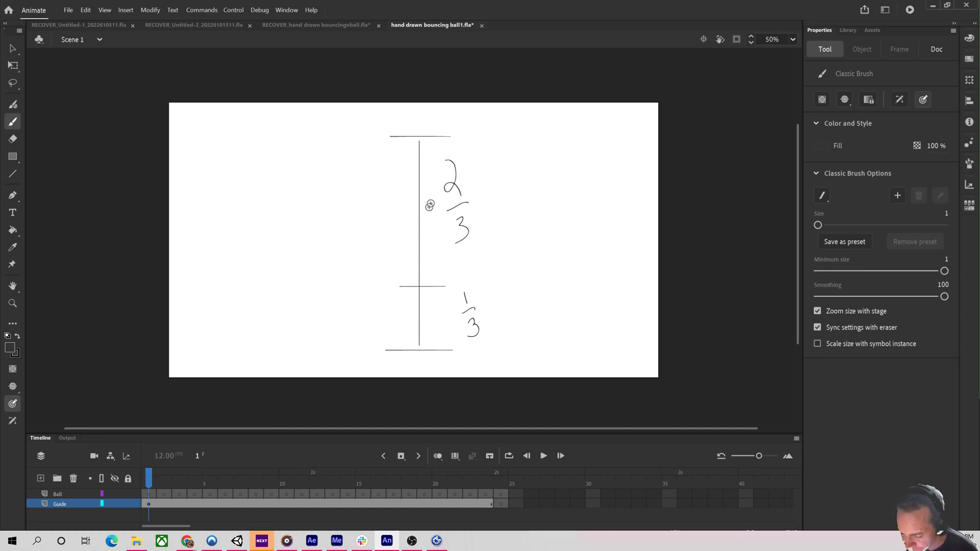
{"action": "key", "text": "ctrl+z"}
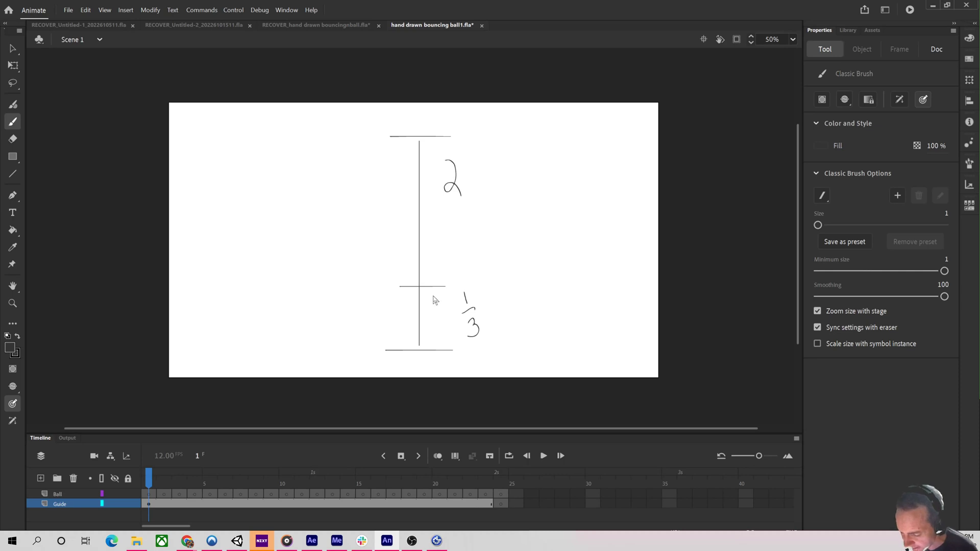
{"action": "key", "text": "ctrl+z"}
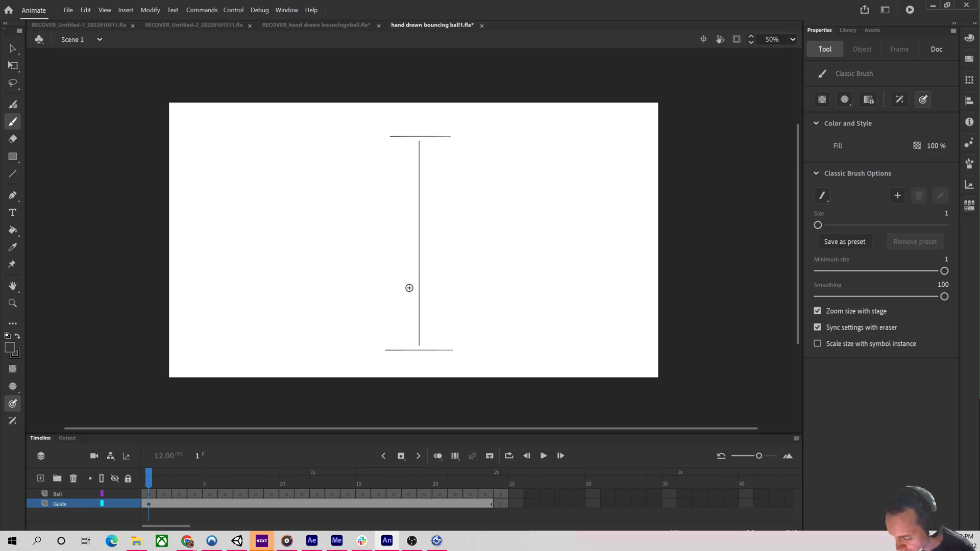
Add spacing ticks along the guide line, placing them progressively closer together toward the top.
{"action": "left_click_drag", "start_coordinate": [402, 274], "coordinate": [442, 274]}
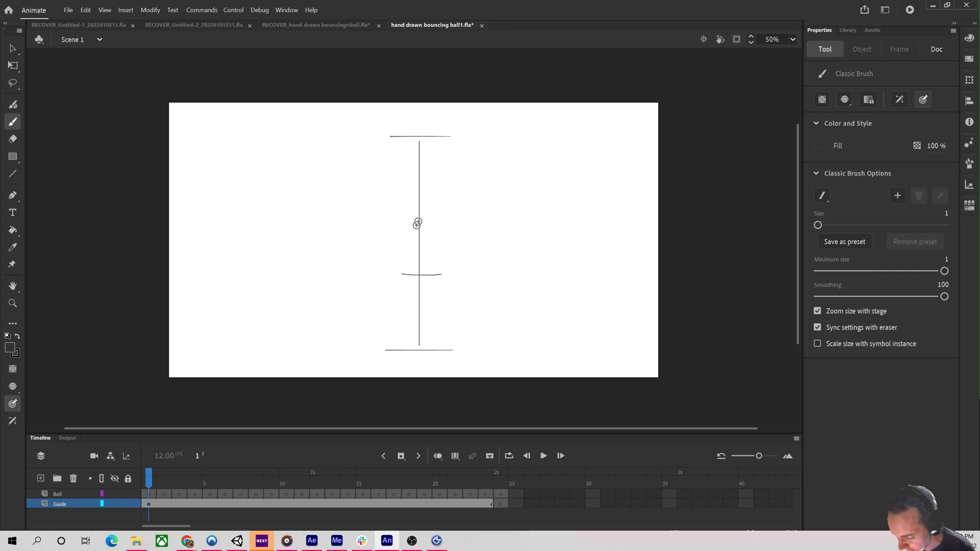
{"action": "left_click_drag", "start_coordinate": [408, 230], "coordinate": [443, 230]}
{"action": "left_click_drag", "start_coordinate": [457, 158], "coordinate": [466, 199]}
{"action": "left_click_drag", "start_coordinate": [465, 259], "coordinate": [462, 261]}
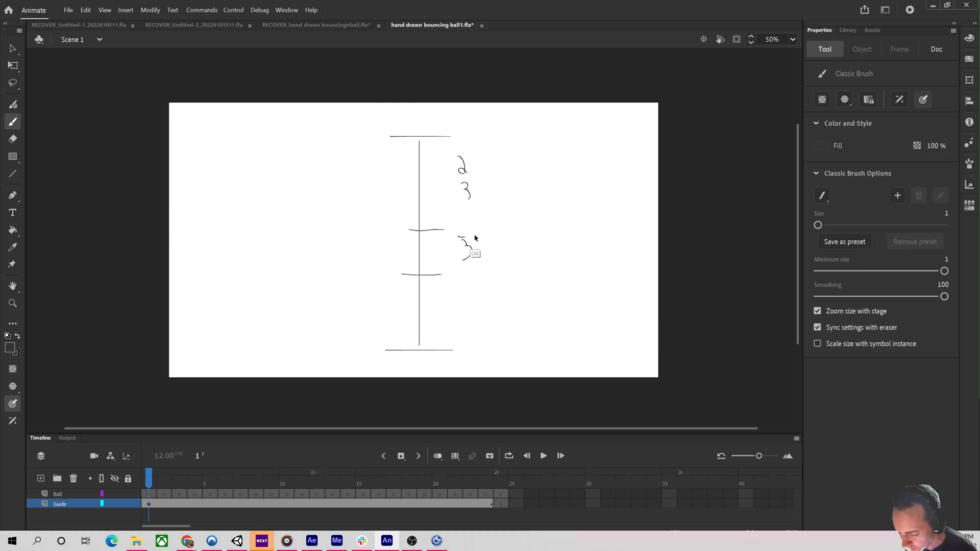
{"action": "key", "text": "ctrl+z"}
{"action": "key", "text": "ctrl+z"}
{"action": "key", "text": "ctrl+z"}
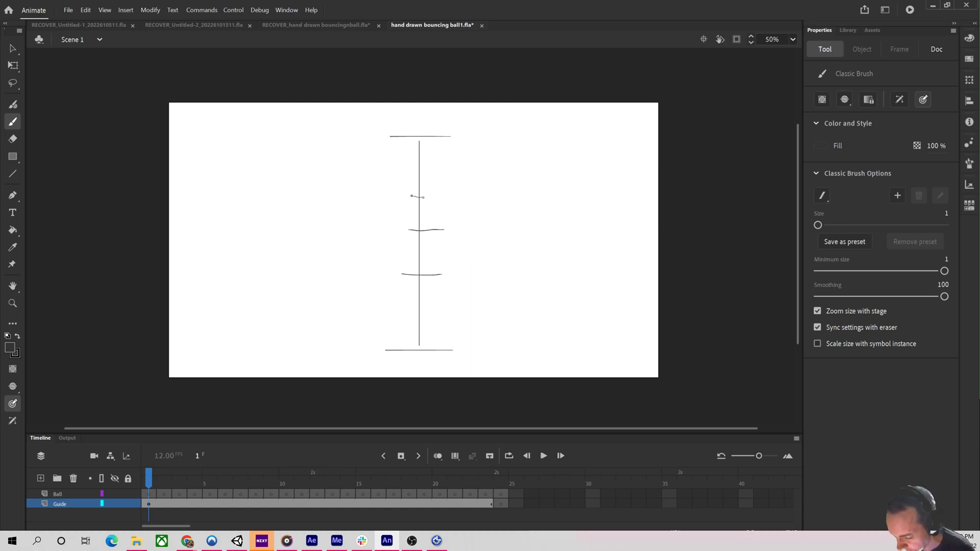
{"action": "left_click_drag", "start_coordinate": [423, 197], "coordinate": [430, 178]}
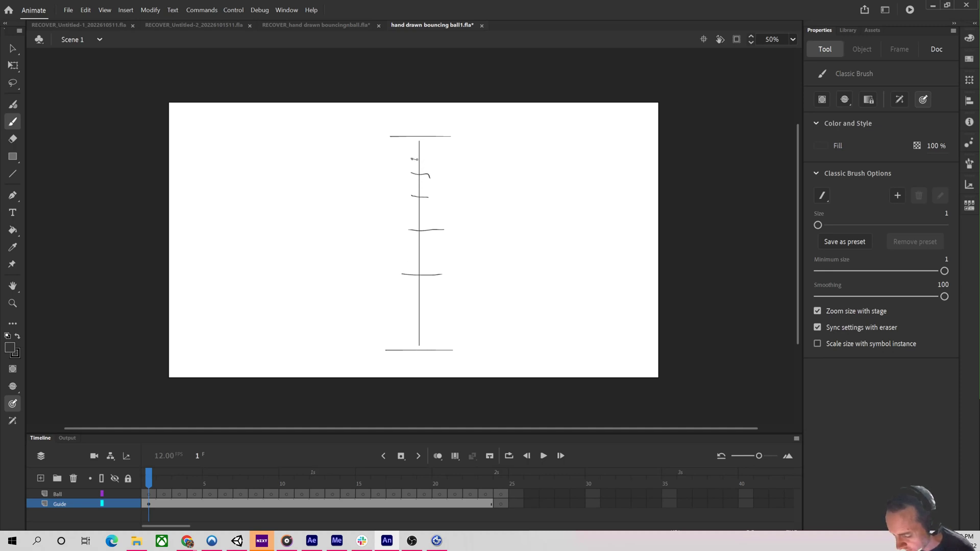
{"action": "left_click_drag", "start_coordinate": [417, 159], "coordinate": [428, 161]}
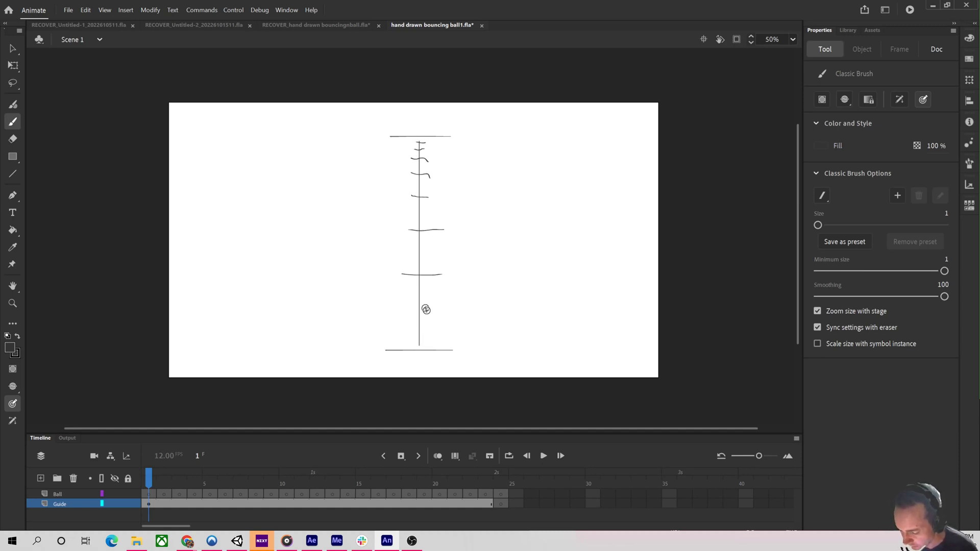
On the Ball layer's first frame, switch to the Fluid Brush with size 48 and a red fill.
{"action": "left_click", "coordinate": [150, 494]}
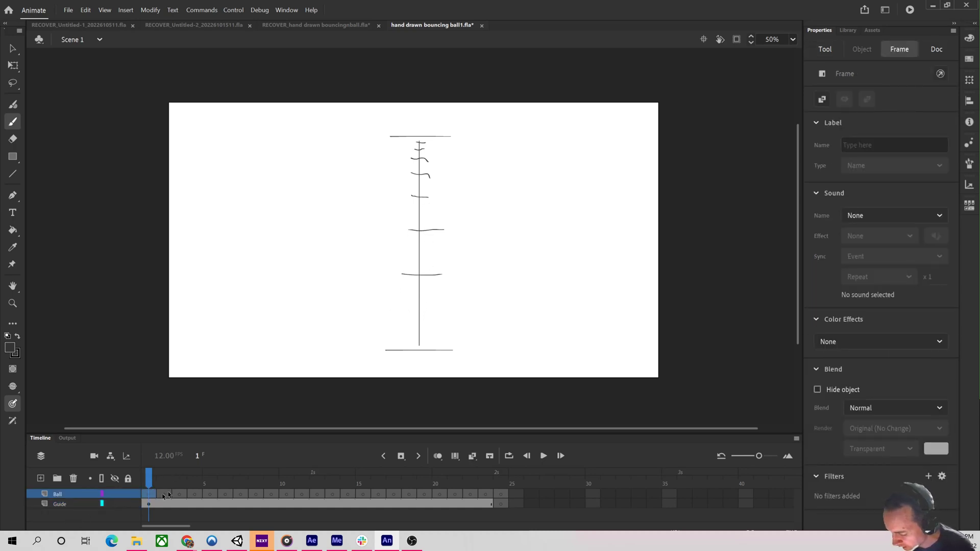
{"action": "left_click", "coordinate": [13, 105]}
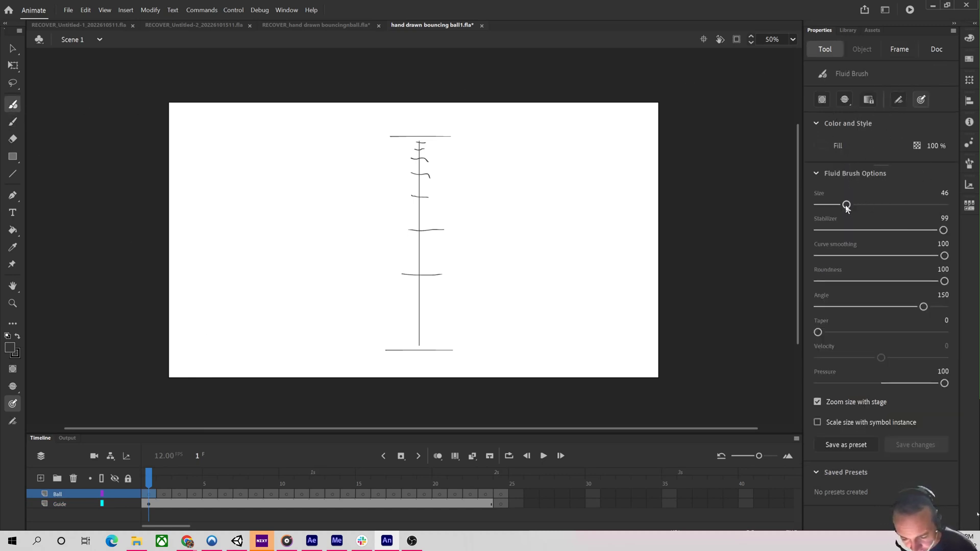
{"action": "left_click_drag", "start_coordinate": [845, 206], "coordinate": [847, 206]}
{"action": "left_click", "coordinate": [819, 148]}
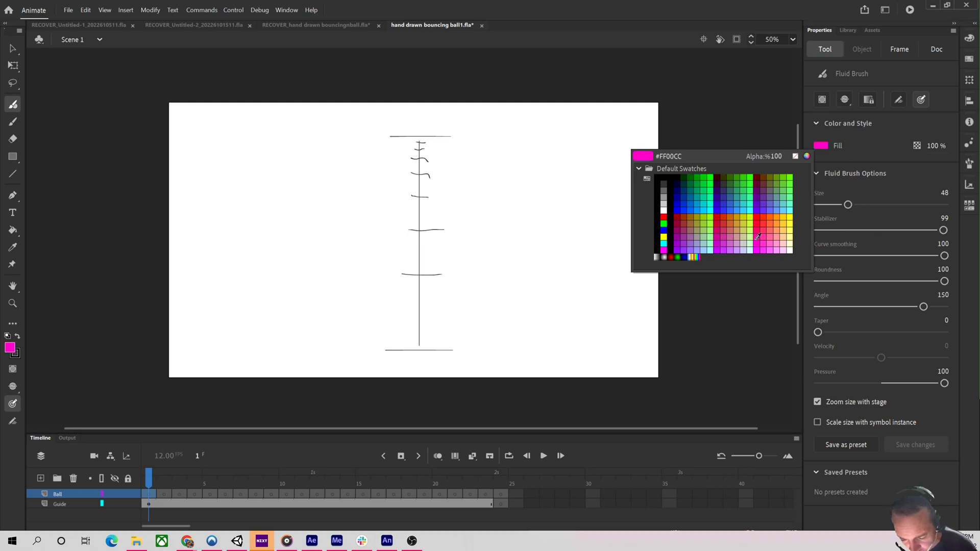
{"action": "left_click", "coordinate": [759, 221]}
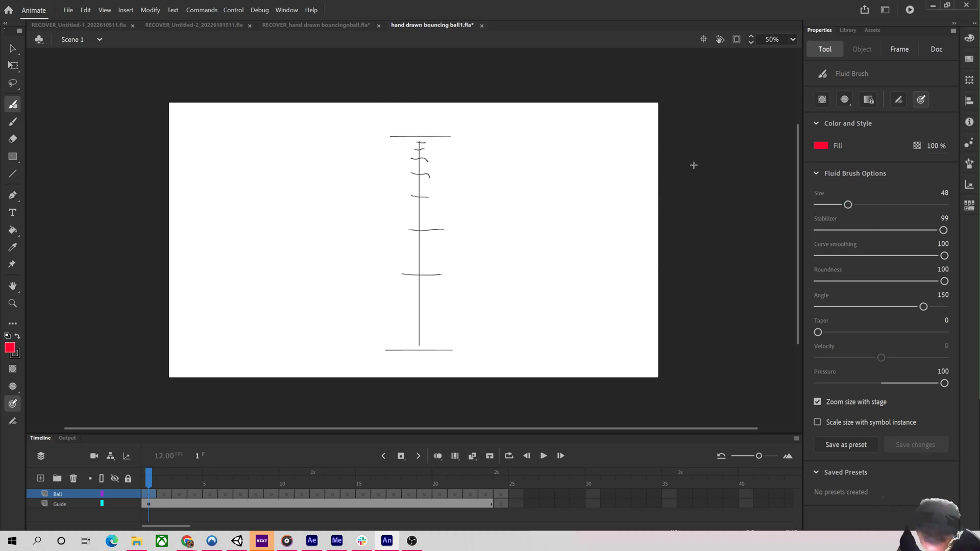
Zoom the stage to 100% and set the Fluid Brush size to 59, testing and undoing ball strokes.
{"action": "key", "text": "ctrl+1"}
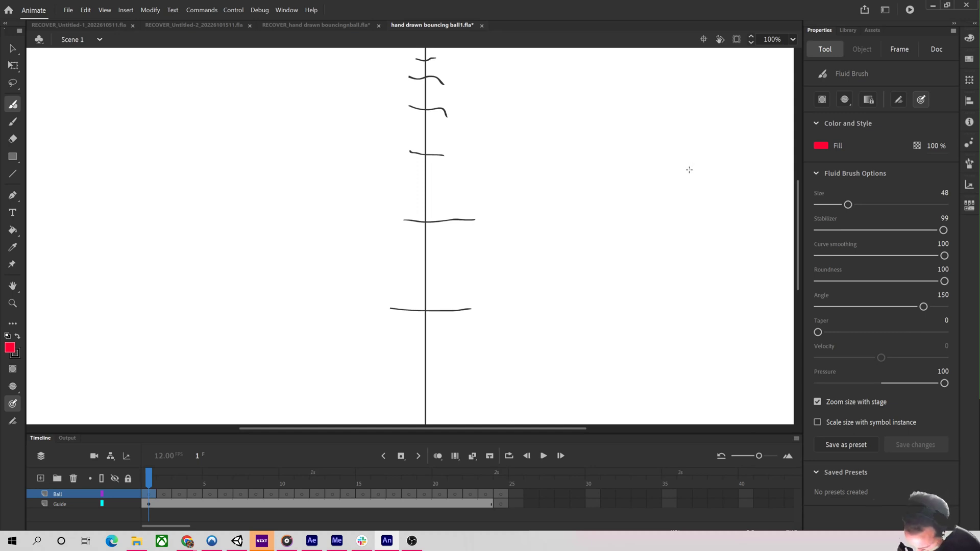
{"action": "key", "text": "h"}
{"action": "left_click_drag", "start_coordinate": [598, 124], "coordinate": [578, 262]}
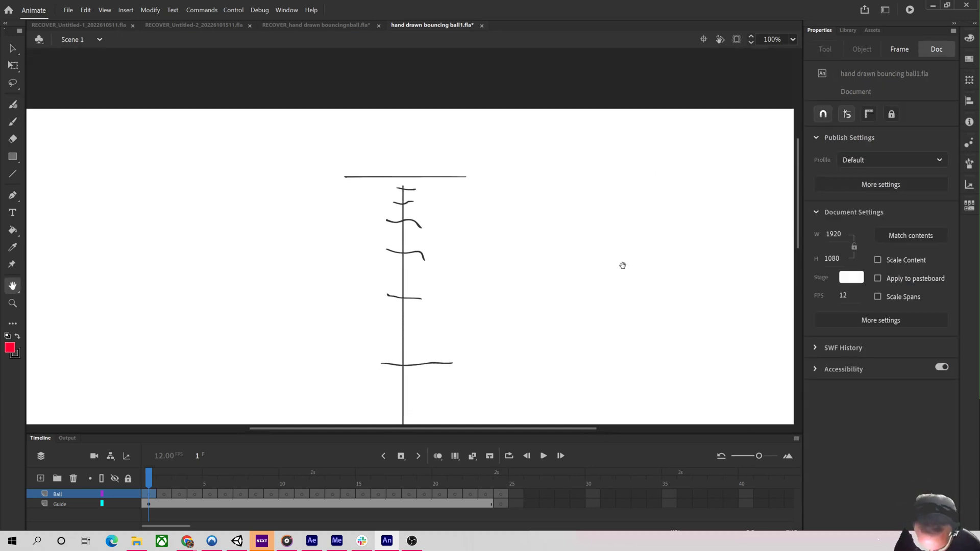
{"action": "left_click", "coordinate": [13, 105]}
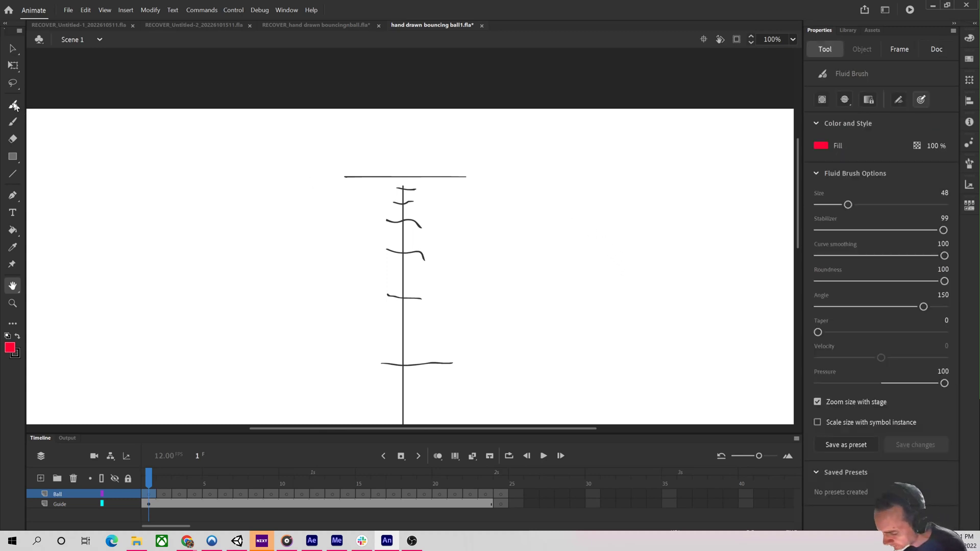
{"action": "mouse_move", "coordinate": [614, 176]}
{"action": "left_mouse_down"}
{"action": "mouse_move", "coordinate": [567, 241]}
{"action": "mouse_move", "coordinate": [638, 176]}
{"action": "mouse_move", "coordinate": [591, 176]}
{"action": "left_mouse_up"}
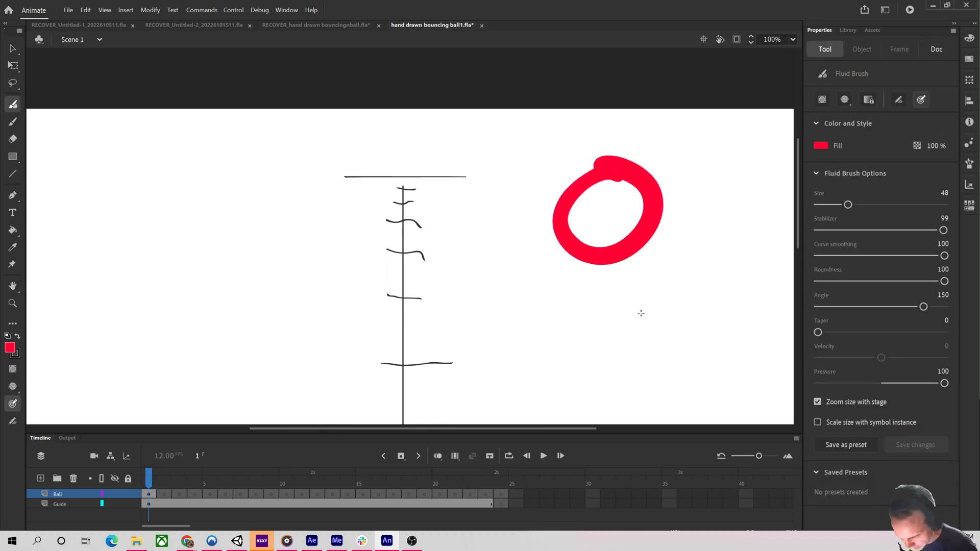
{"action": "key", "text": "ctrl+z"}
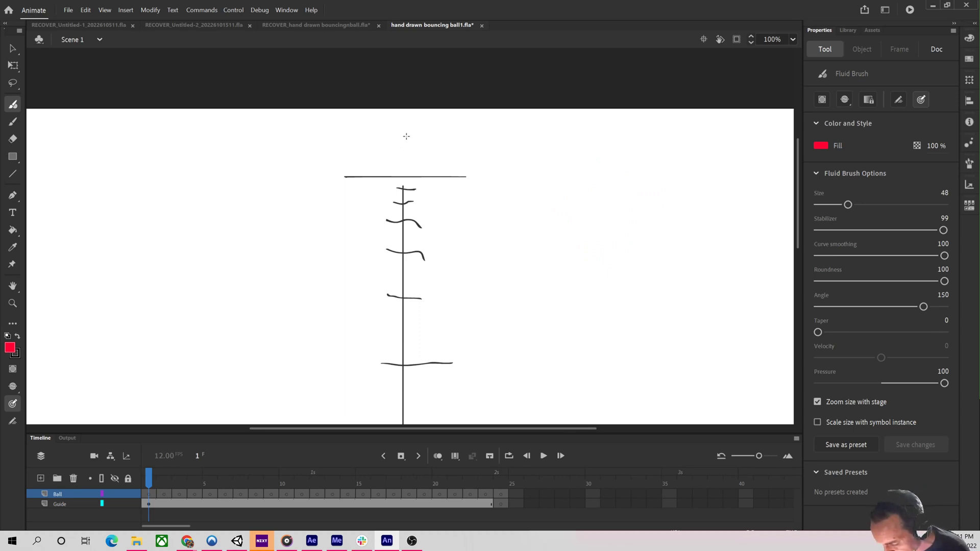
{"action": "mouse_move", "coordinate": [406, 134]}
{"action": "left_mouse_down"}
{"action": "mouse_move", "coordinate": [354, 157]}
{"action": "mouse_move", "coordinate": [357, 192]}
{"action": "mouse_move", "coordinate": [383, 220]}
{"action": "mouse_move", "coordinate": [430, 218]}
{"action": "mouse_move", "coordinate": [430, 137]}
{"action": "left_mouse_up"}
{"action": "key", "text": "ctrl+z"}
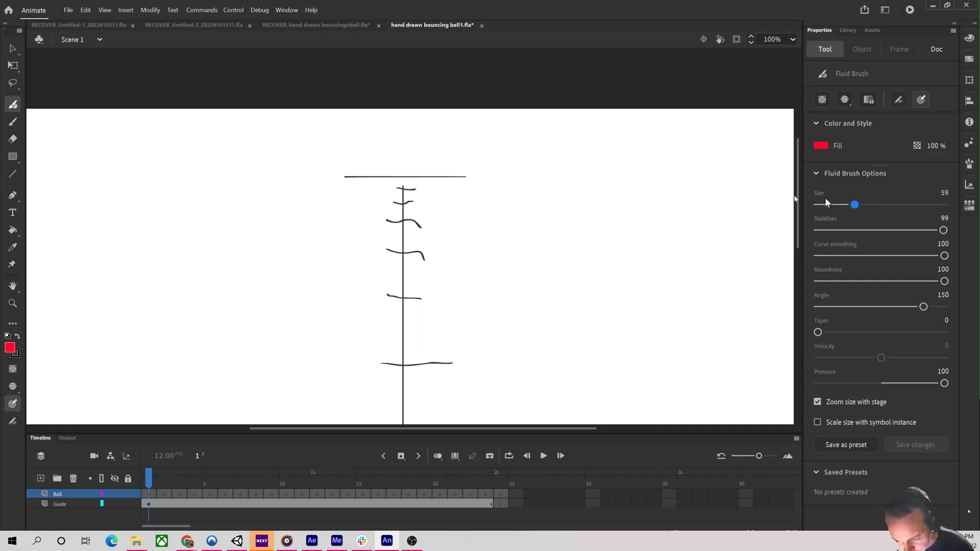
{"action": "mouse_move", "coordinate": [403, 144]}
{"action": "left_mouse_down"}
{"action": "mouse_move", "coordinate": [380, 146]}
{"action": "mouse_move", "coordinate": [360, 175]}
{"action": "mouse_move", "coordinate": [369, 217]}
{"action": "mouse_move", "coordinate": [406, 229]}
{"action": "mouse_move", "coordinate": [450, 192]}
{"action": "mouse_move", "coordinate": [412, 152]}
{"action": "mouse_move", "coordinate": [391, 150]}
{"action": "left_mouse_up"}
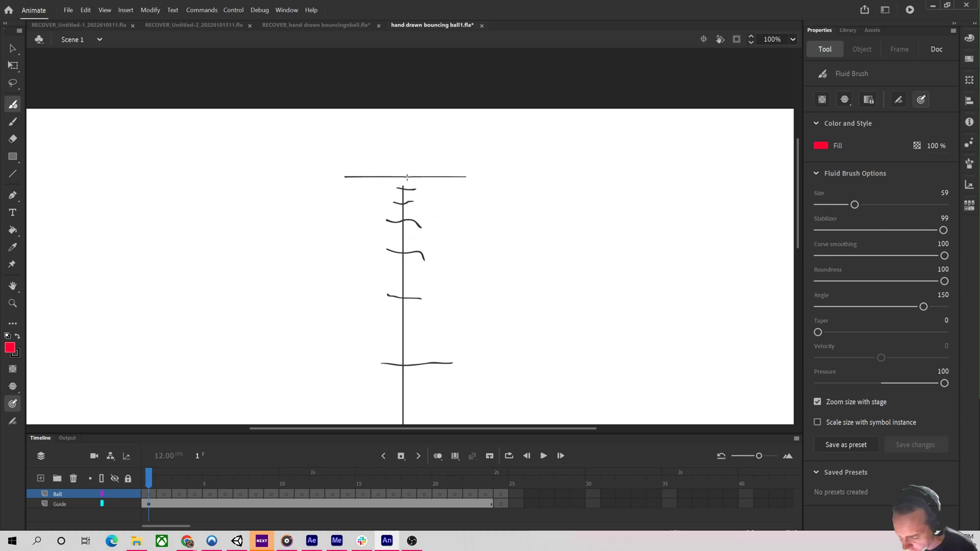
{"action": "mouse_move", "coordinate": [404, 139]}
{"action": "left_mouse_down"}
{"action": "mouse_move", "coordinate": [370, 171]}
{"action": "mouse_move", "coordinate": [381, 212]}
{"action": "mouse_move", "coordinate": [416, 212]}
{"action": "mouse_move", "coordinate": [437, 168]}
{"action": "mouse_move", "coordinate": [390, 142]}
{"action": "left_mouse_up"}
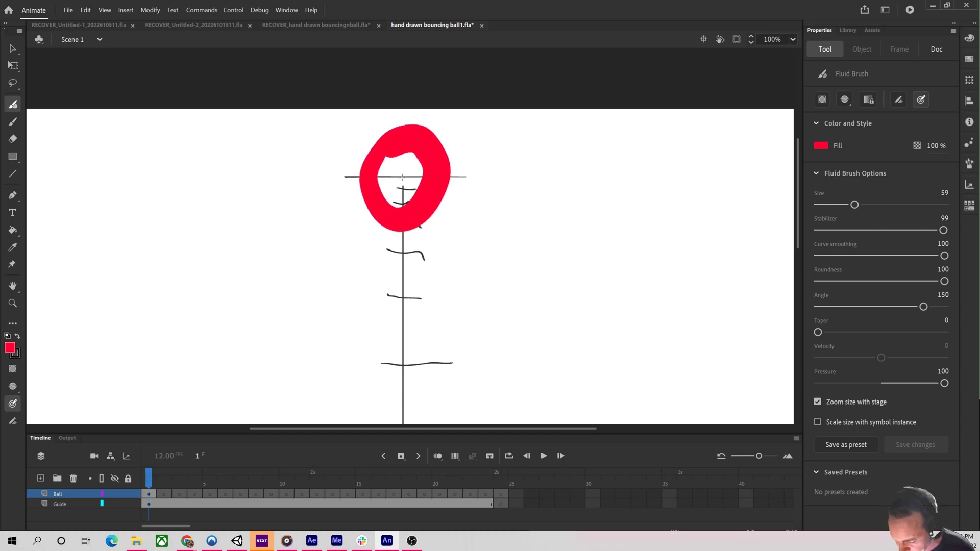
{"action": "key", "text": "ctrl+z"}
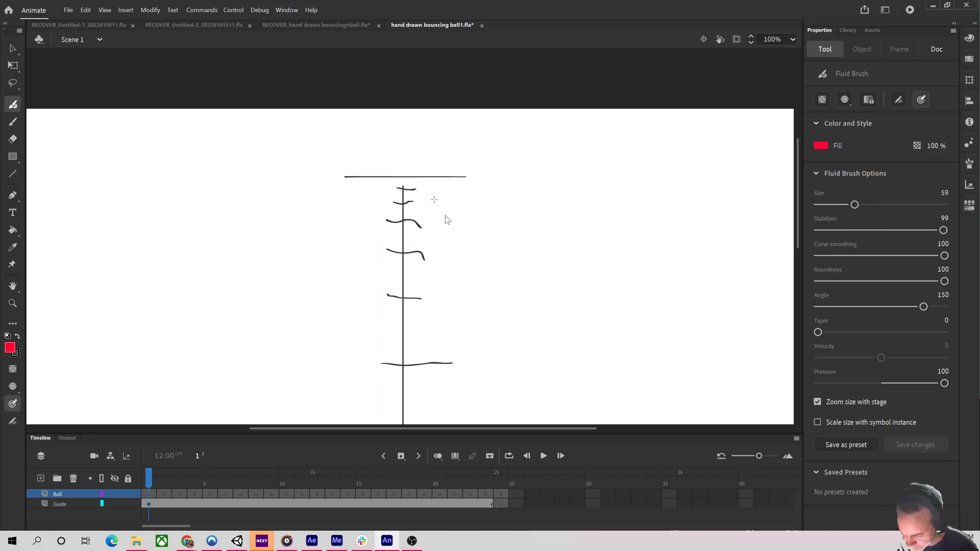
{"action": "mouse_move", "coordinate": [380, 148]}
{"action": "left_mouse_down"}
{"action": "mouse_move", "coordinate": [408, 142]}
{"action": "mouse_move", "coordinate": [403, 222]}
{"action": "mouse_move", "coordinate": [416, 169]}
{"action": "left_mouse_up"}
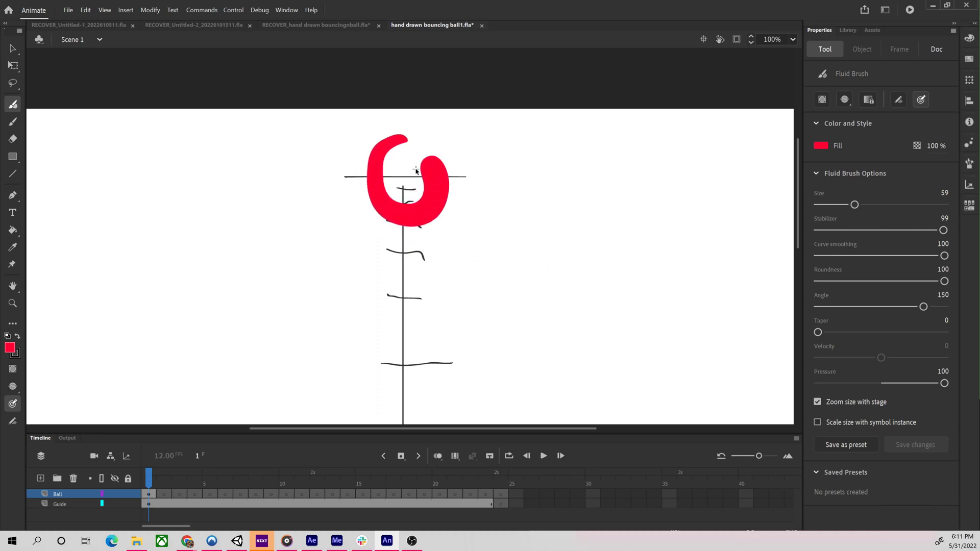
{"action": "key", "text": "ctrl+z"}
Set the brush angle to 0 and pressure to -1, and draw the ball as a ring at the guide's top.
{"action": "left_click_drag", "start_coordinate": [924, 307], "coordinate": [975, 307]}
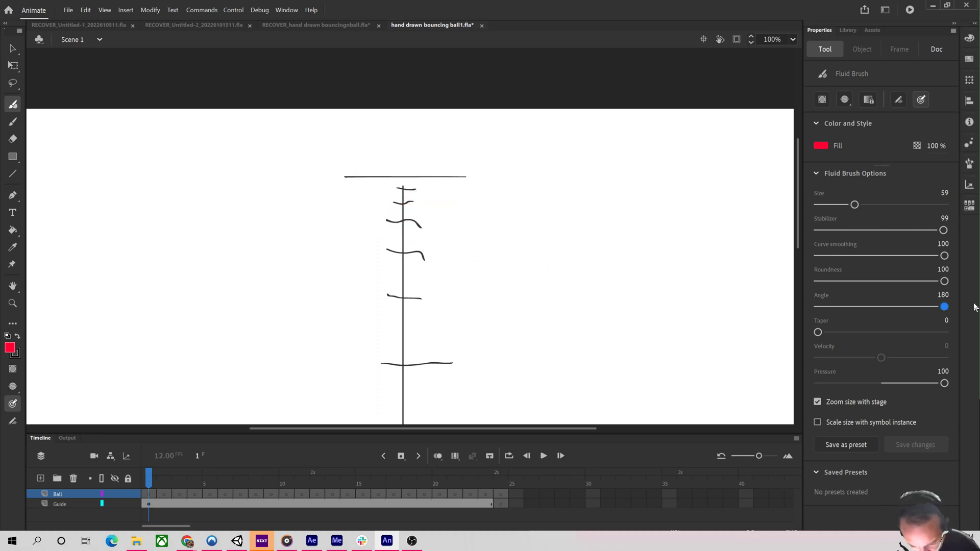
{"action": "left_click_drag", "start_coordinate": [909, 307], "coordinate": [815, 307]}
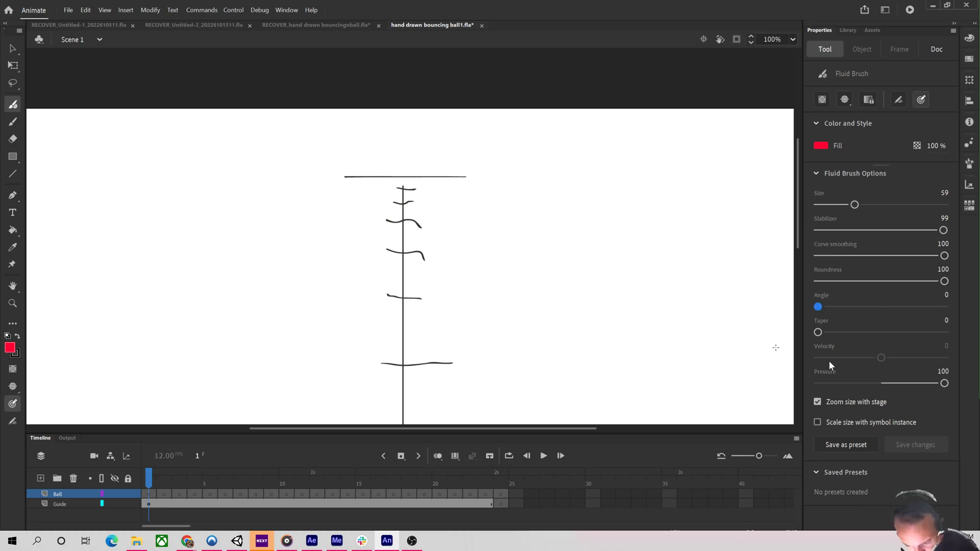
{"action": "mouse_move", "coordinate": [404, 145]}
{"action": "left_mouse_down"}
{"action": "mouse_move", "coordinate": [366, 190]}
{"action": "mouse_move", "coordinate": [398, 225]}
{"action": "mouse_move", "coordinate": [431, 167]}
{"action": "mouse_move", "coordinate": [405, 144]}
{"action": "left_mouse_up"}
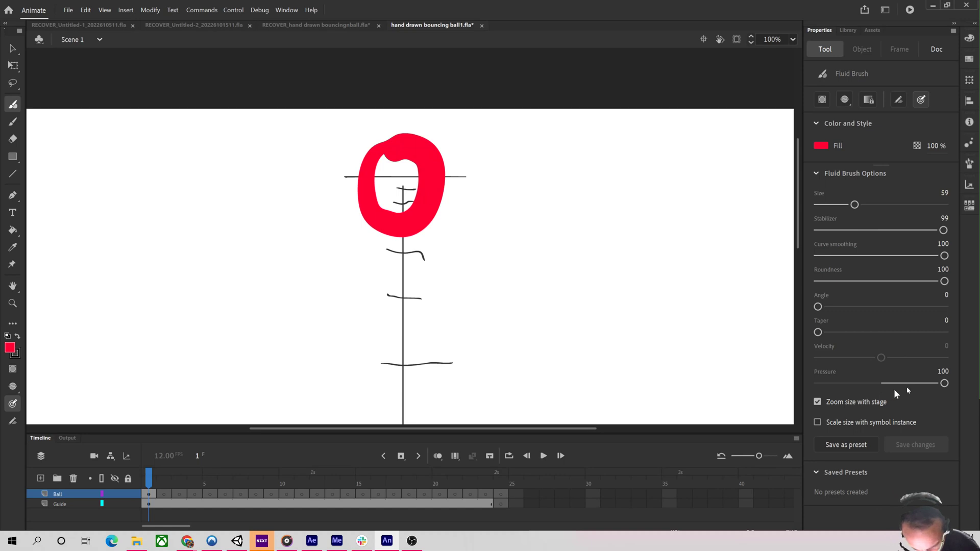
{"action": "left_click_drag", "start_coordinate": [944, 384], "coordinate": [880, 384]}
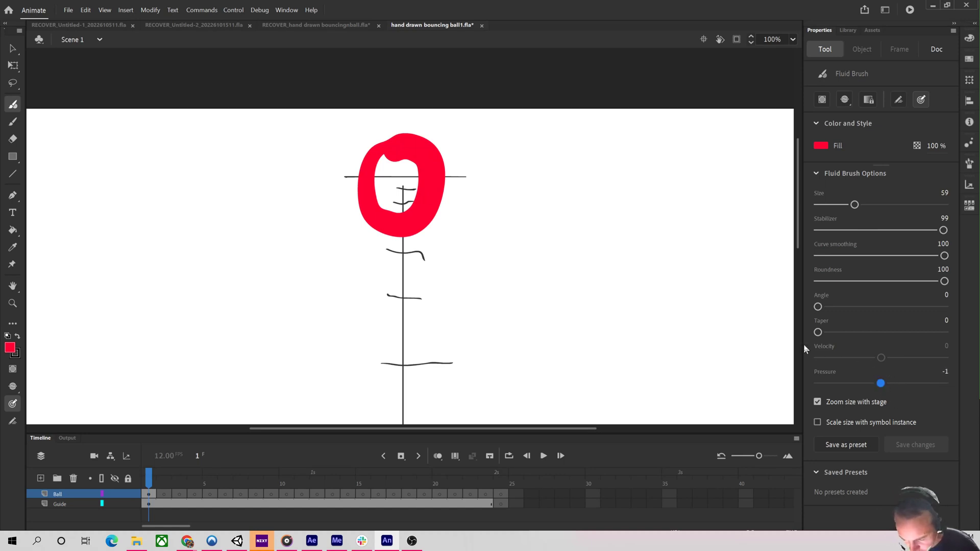
{"action": "key", "text": "ctrl+z"}
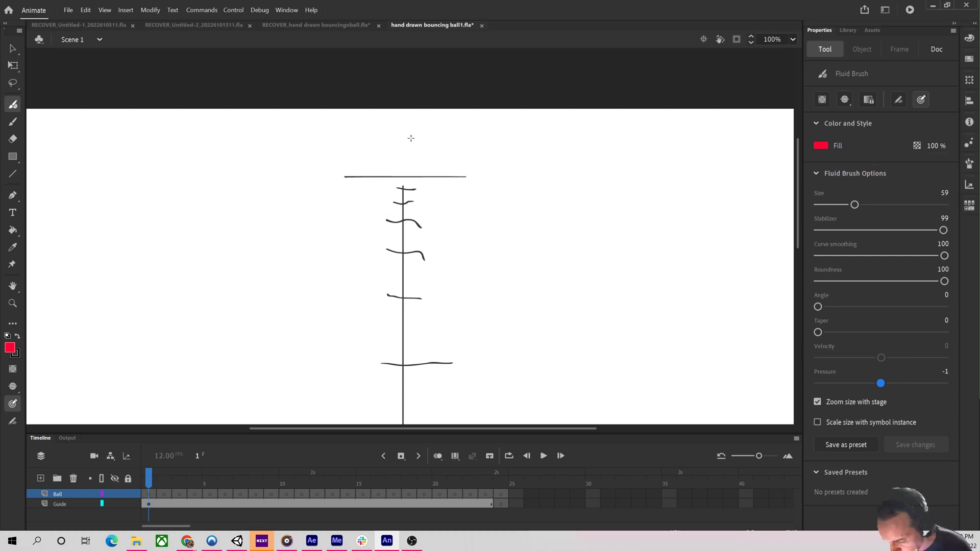
{"action": "mouse_move", "coordinate": [409, 137]}
{"action": "left_mouse_down"}
{"action": "mouse_move", "coordinate": [361, 166]}
{"action": "mouse_move", "coordinate": [431, 205]}
{"action": "mouse_move", "coordinate": [397, 155]}
{"action": "mouse_move", "coordinate": [378, 199]}
{"action": "mouse_move", "coordinate": [404, 136]}
{"action": "mouse_move", "coordinate": [363, 179]}
{"action": "mouse_move", "coordinate": [438, 153]}
{"action": "mouse_move", "coordinate": [396, 137]}
{"action": "left_mouse_up"}
{"action": "key", "text": "ctrl+z"}
{"action": "key", "text": "ctrl+z"}
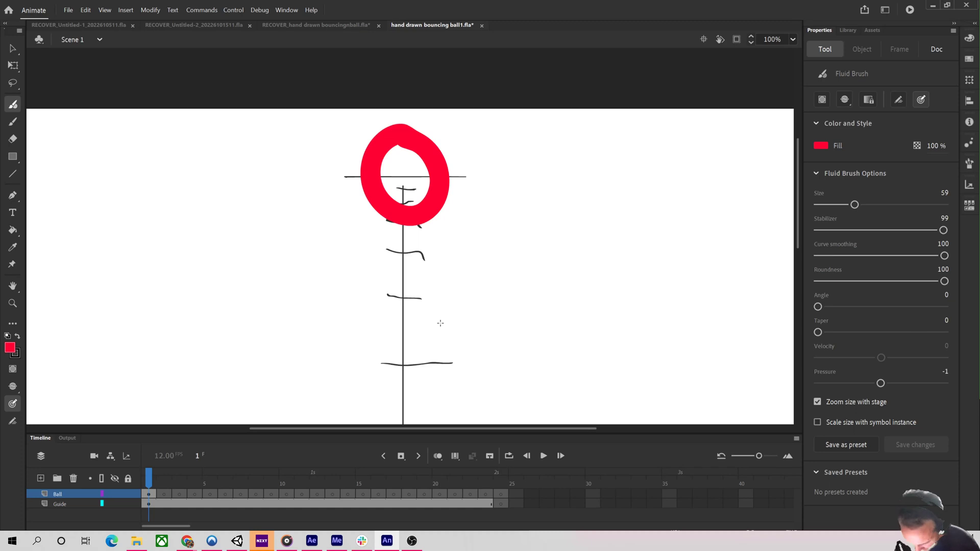
With onion skinning on, draw the ball slightly lower down the guide on frames 2 and 3.
{"action": "key", "text": "period"}
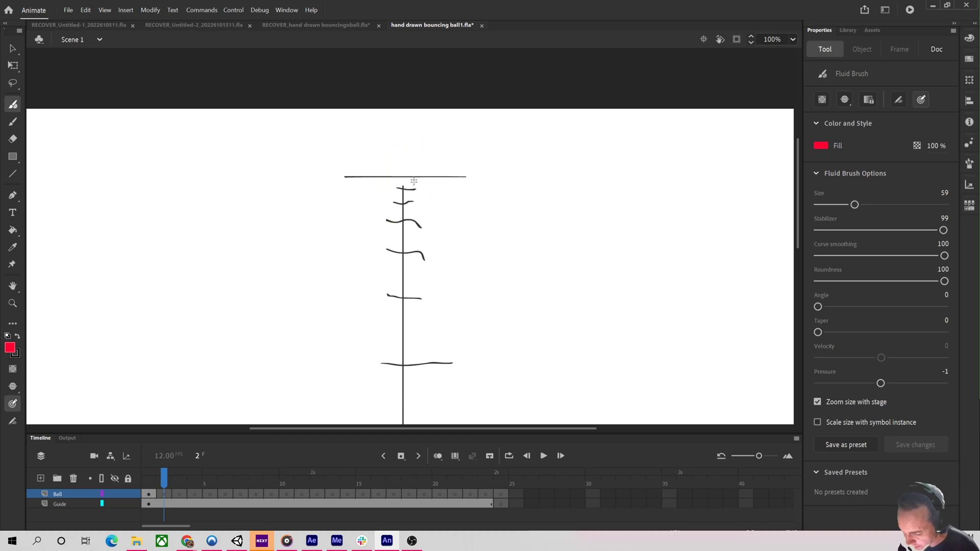
{"action": "left_click", "coordinate": [439, 459]}
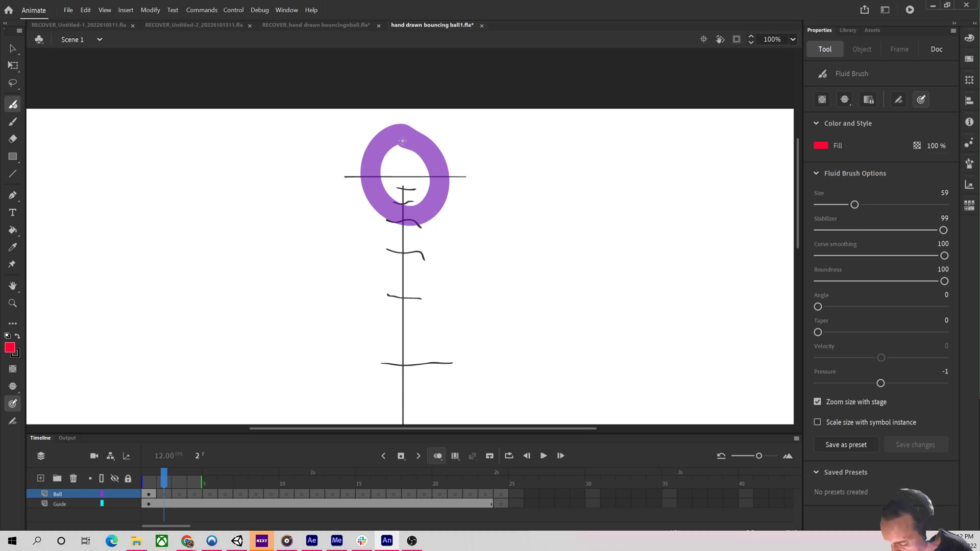
{"action": "mouse_move", "coordinate": [402, 141]}
{"action": "left_mouse_down"}
{"action": "mouse_move", "coordinate": [367, 178]}
{"action": "mouse_move", "coordinate": [369, 210]}
{"action": "mouse_move", "coordinate": [382, 228]}
{"action": "mouse_move", "coordinate": [411, 226]}
{"action": "mouse_move", "coordinate": [430, 204]}
{"action": "mouse_move", "coordinate": [434, 172]}
{"action": "mouse_move", "coordinate": [401, 143]}
{"action": "left_mouse_up"}
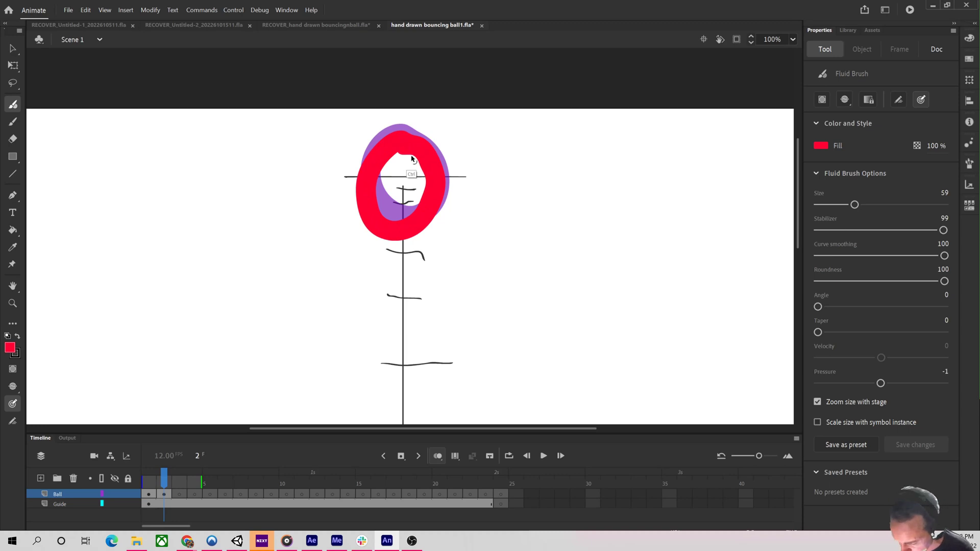
{"action": "key", "text": "ctrl+z"}
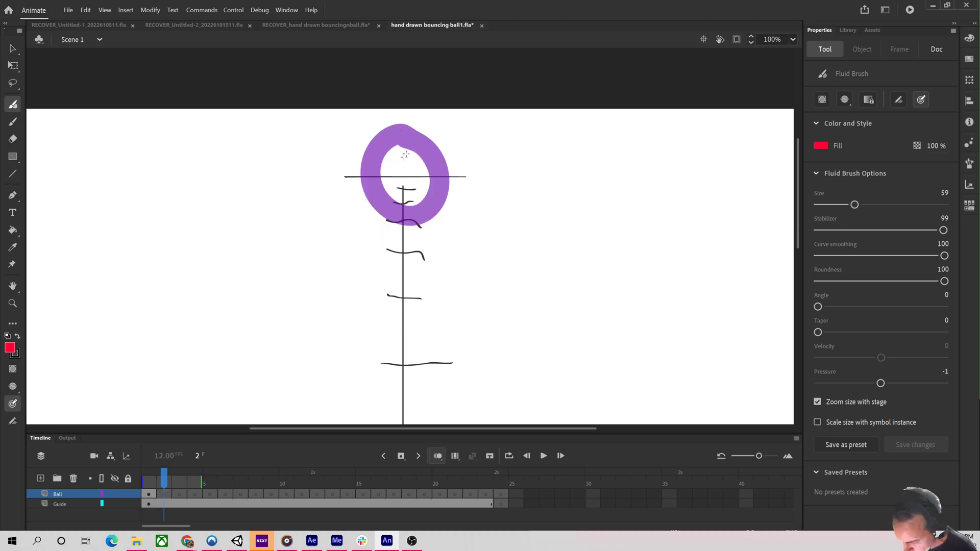
{"action": "mouse_move", "coordinate": [407, 145]}
{"action": "left_mouse_down"}
{"action": "mouse_move", "coordinate": [380, 161]}
{"action": "mouse_move", "coordinate": [381, 218]}
{"action": "mouse_move", "coordinate": [408, 229]}
{"action": "mouse_move", "coordinate": [430, 207]}
{"action": "mouse_move", "coordinate": [429, 163]}
{"action": "mouse_move", "coordinate": [398, 141]}
{"action": "mouse_move", "coordinate": [371, 172]}
{"action": "mouse_move", "coordinate": [372, 213]}
{"action": "mouse_move", "coordinate": [412, 229]}
{"action": "mouse_move", "coordinate": [435, 198]}
{"action": "mouse_move", "coordinate": [410, 148]}
{"action": "left_mouse_up"}
{"action": "key", "text": "ctrl+z"}
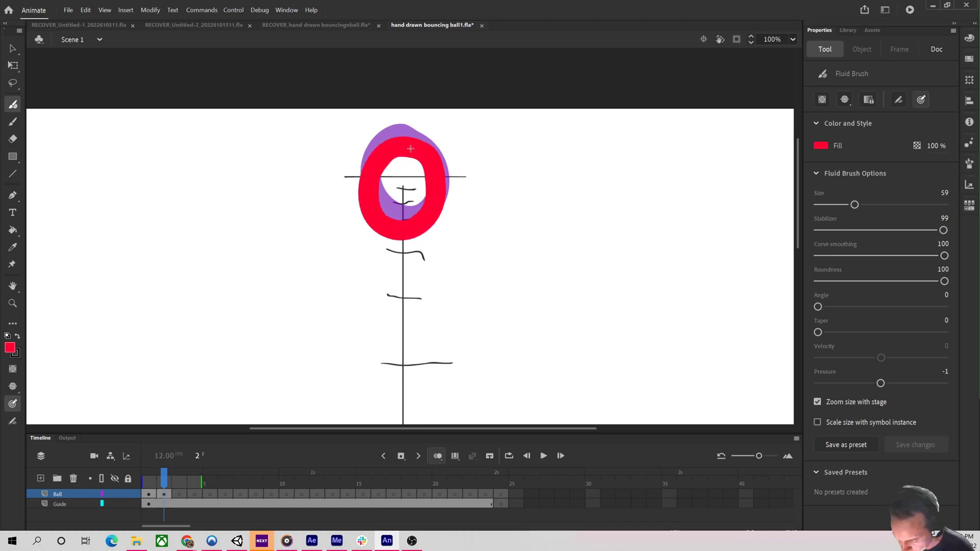
{"action": "key", "text": "period"}
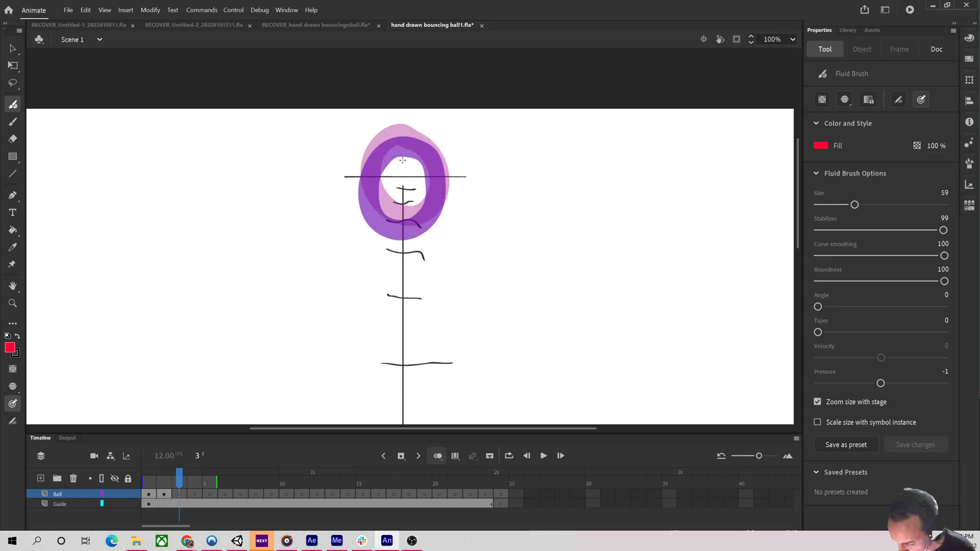
{"action": "mouse_move", "coordinate": [402, 157]}
{"action": "left_mouse_down"}
{"action": "mouse_move", "coordinate": [371, 179]}
{"action": "mouse_move", "coordinate": [369, 207]}
{"action": "mouse_move", "coordinate": [380, 232]}
{"action": "mouse_move", "coordinate": [400, 241]}
{"action": "mouse_move", "coordinate": [426, 226]}
{"action": "mouse_move", "coordinate": [433, 197]}
{"action": "mouse_move", "coordinate": [403, 152]}
{"action": "left_mouse_up"}
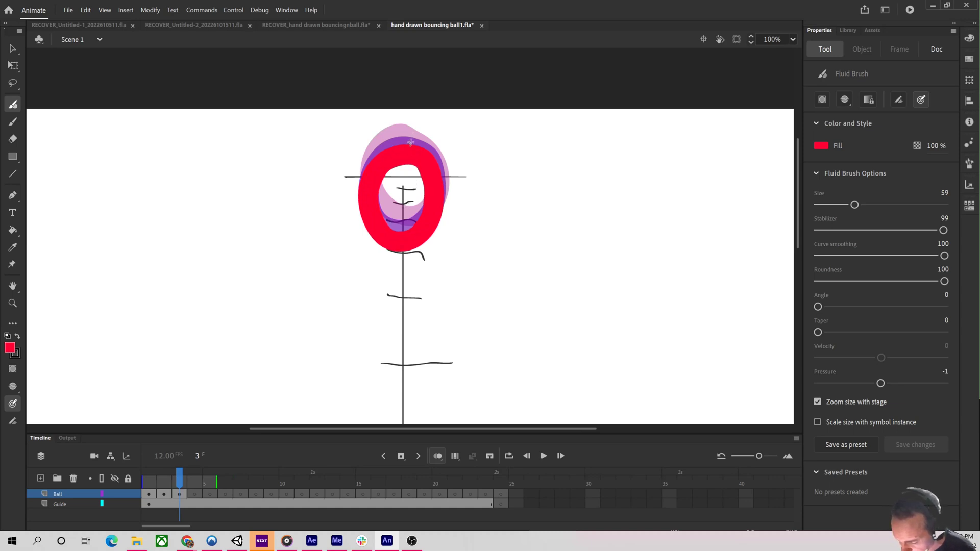
Move to frame 4 and draw the ball a little lower down the guide.
{"action": "key", "text": "period"}
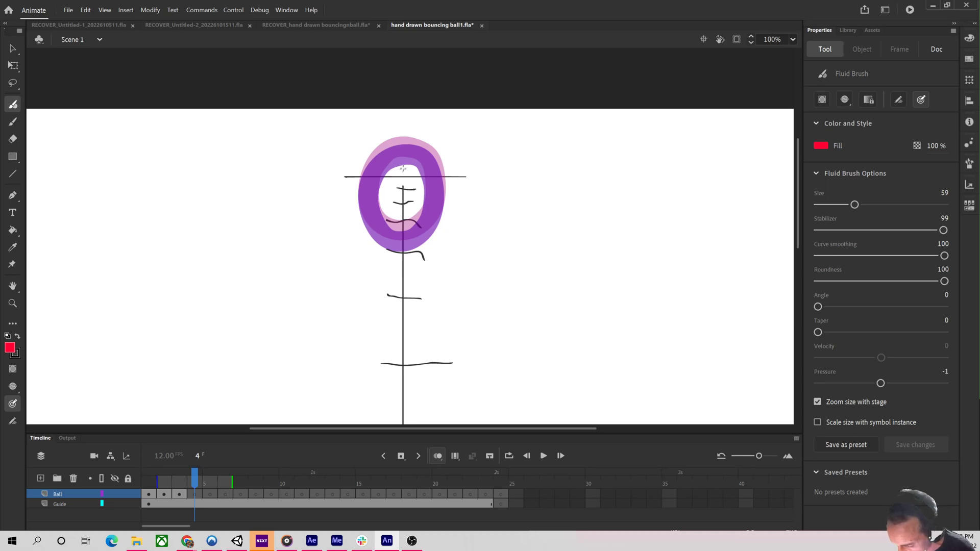
{"action": "mouse_move", "coordinate": [401, 168]}
{"action": "left_mouse_down"}
{"action": "mouse_move", "coordinate": [369, 220]}
{"action": "mouse_move", "coordinate": [374, 247]}
{"action": "mouse_move", "coordinate": [412, 255]}
{"action": "mouse_move", "coordinate": [438, 216]}
{"action": "mouse_move", "coordinate": [398, 173]}
{"action": "left_mouse_up"}
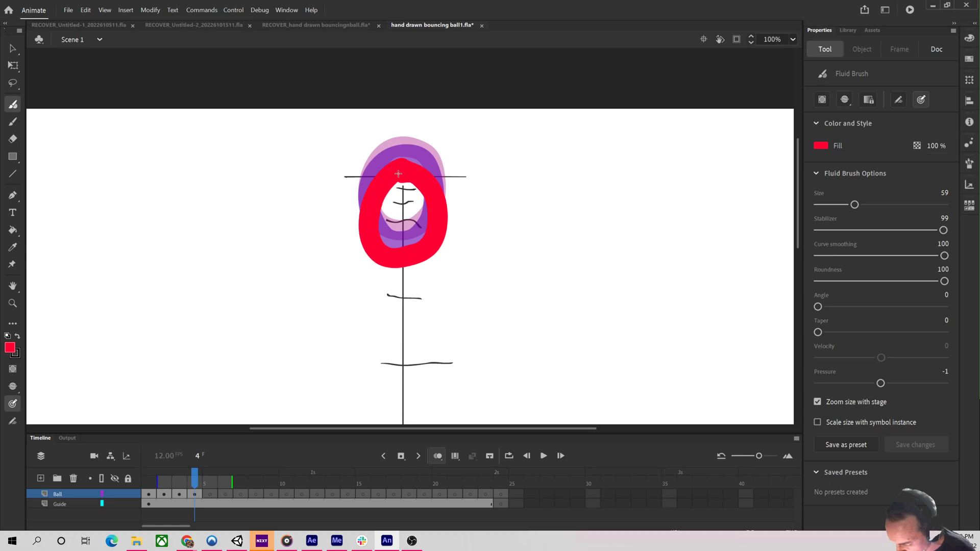
Move to frame 5 and draw the ball slightly lower again on the guide.
{"action": "key", "text": "period"}
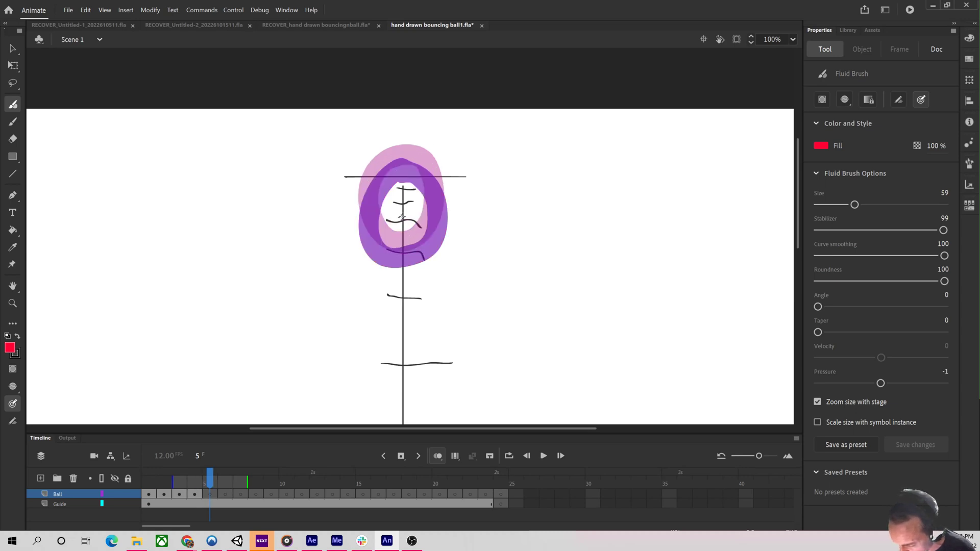
{"action": "mouse_move", "coordinate": [397, 197]}
{"action": "left_mouse_down"}
{"action": "mouse_move", "coordinate": [369, 229]}
{"action": "mouse_move", "coordinate": [373, 265]}
{"action": "mouse_move", "coordinate": [395, 283]}
{"action": "mouse_move", "coordinate": [431, 268]}
{"action": "mouse_move", "coordinate": [432, 224]}
{"action": "mouse_move", "coordinate": [406, 193]}
{"action": "left_mouse_up"}
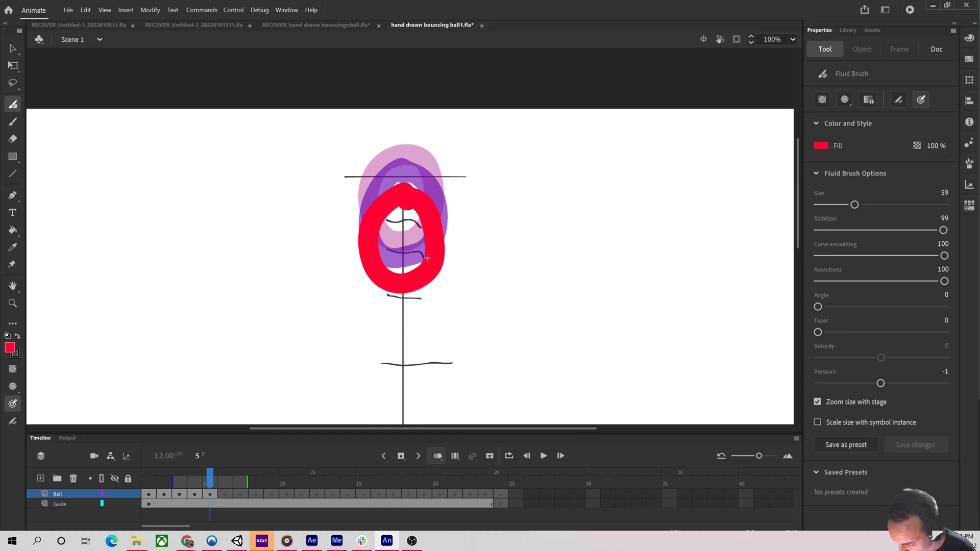
Move to frame 6 and draw the ball further down the guide, undoing a misplaced stroke.
{"action": "key", "text": "period"}
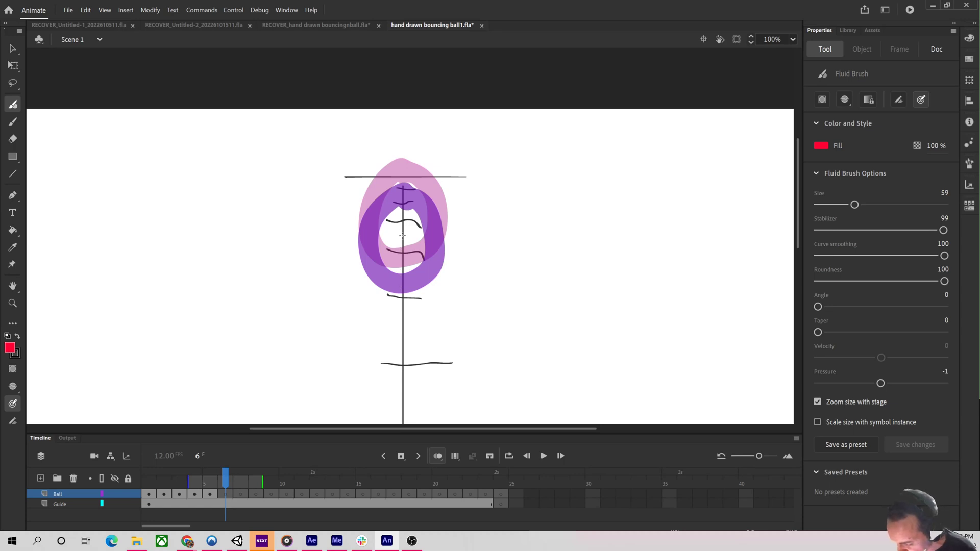
{"action": "mouse_move", "coordinate": [403, 235]}
{"action": "left_mouse_down"}
{"action": "mouse_move", "coordinate": [372, 259]}
{"action": "mouse_move", "coordinate": [367, 289]}
{"action": "mouse_move", "coordinate": [380, 319]}
{"action": "mouse_move", "coordinate": [408, 326]}
{"action": "mouse_move", "coordinate": [429, 294]}
{"action": "mouse_move", "coordinate": [418, 251]}
{"action": "mouse_move", "coordinate": [382, 252]}
{"action": "mouse_move", "coordinate": [364, 282]}
{"action": "mouse_move", "coordinate": [380, 323]}
{"action": "mouse_move", "coordinate": [405, 331]}
{"action": "mouse_move", "coordinate": [426, 282]}
{"action": "mouse_move", "coordinate": [403, 249]}
{"action": "mouse_move", "coordinate": [373, 276]}
{"action": "mouse_move", "coordinate": [376, 309]}
{"action": "mouse_move", "coordinate": [401, 331]}
{"action": "mouse_move", "coordinate": [431, 292]}
{"action": "mouse_move", "coordinate": [412, 246]}
{"action": "left_mouse_up"}
{"action": "key", "text": "ctrl+z"}
{"action": "key", "text": "ctrl+z"}
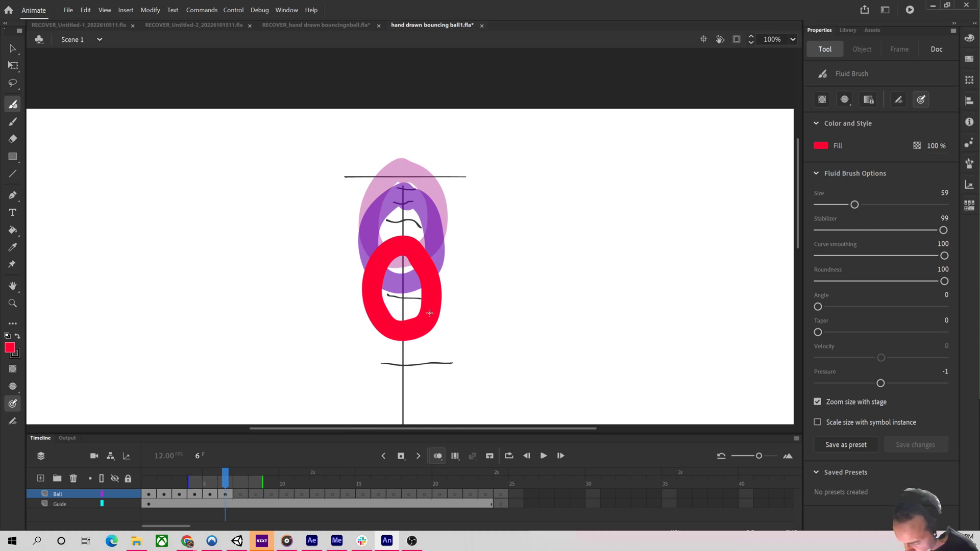
Step back and forth through the drawn frames to check the ball's motion, ending on frame 7.
{"action": "key", "text": "period"}
{"action": "key", "text": "comma"}
{"action": "key", "text": "comma"}
{"action": "key", "text": "comma"}
{"action": "key", "text": "comma"}
{"action": "key", "text": "comma"}
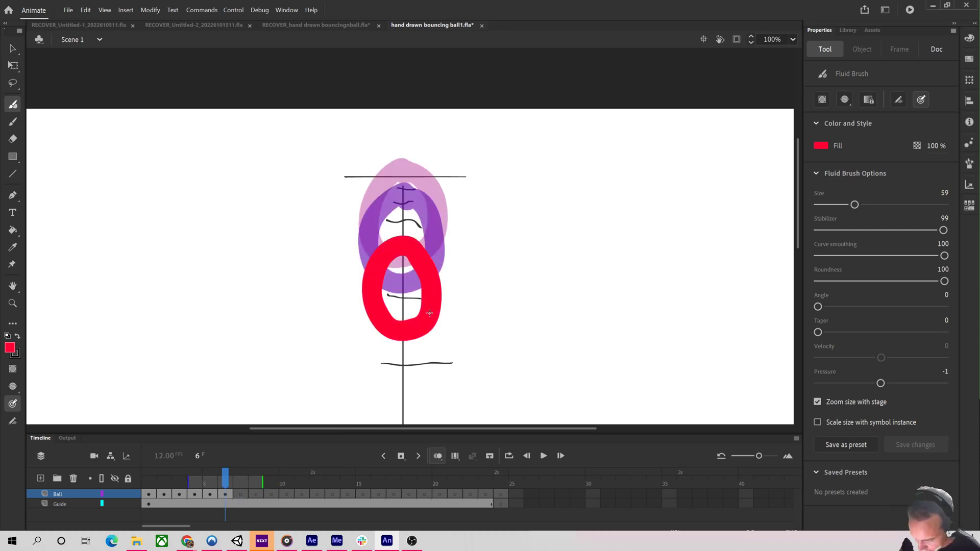
{"action": "key", "text": "comma"}
{"action": "key", "text": "period"}
{"action": "key", "text": "period"}
{"action": "key", "text": "period"}
{"action": "key", "text": "period"}
{"action": "key", "text": "period"}
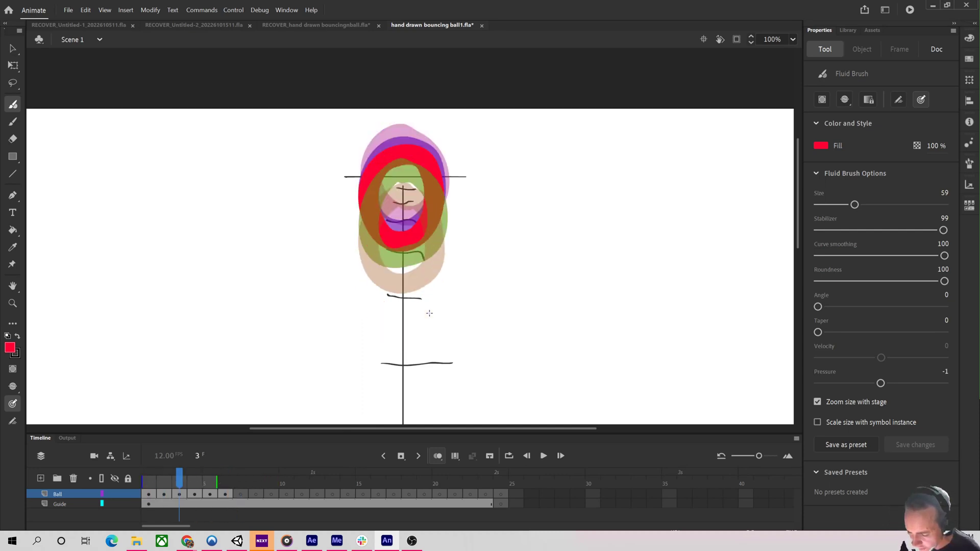
{"action": "key", "text": "period"}
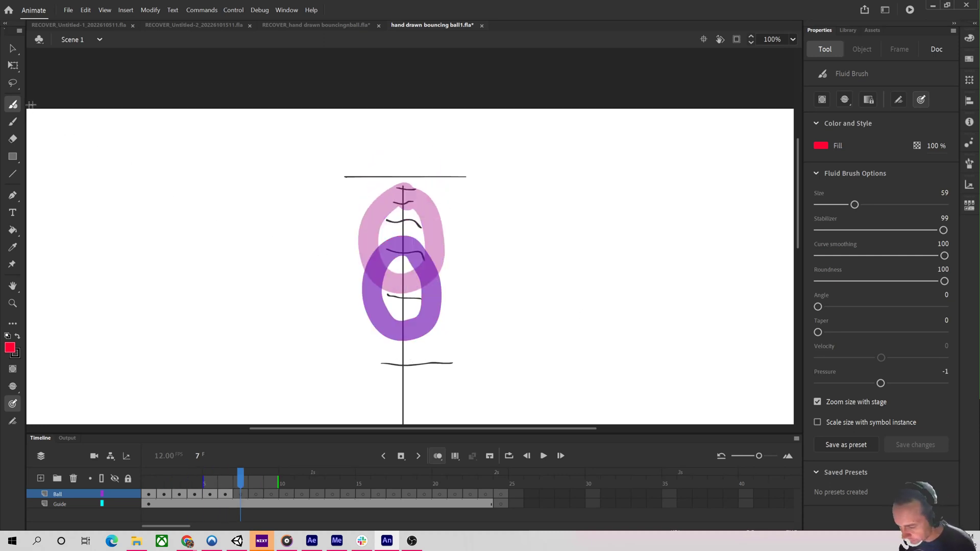
Pan the view up and draw a vertically stretched ball lower on the guide on frame 7.
{"action": "key", "text": "h"}
{"action": "left_click_drag", "start_coordinate": [589, 304], "coordinate": [541, 145]}
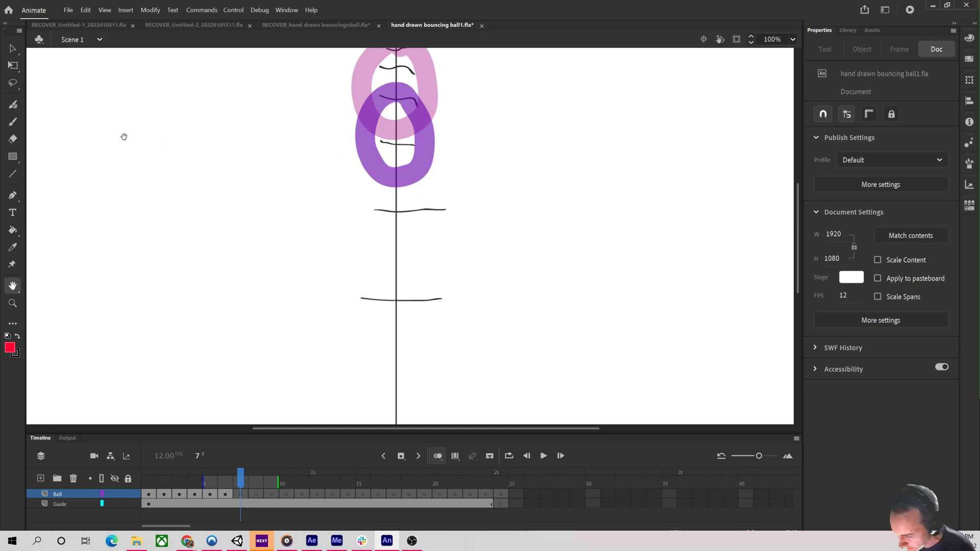
{"action": "left_click", "coordinate": [13, 104]}
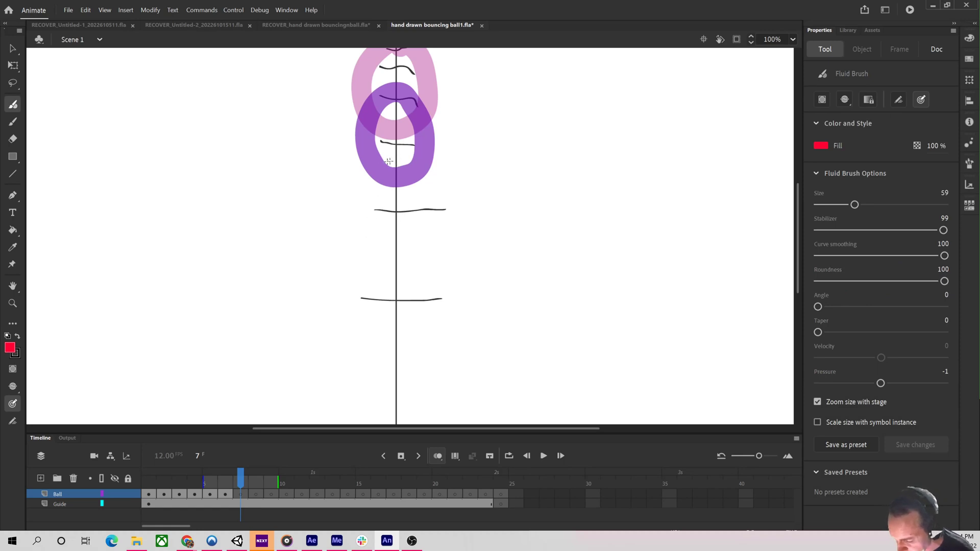
{"action": "mouse_move", "coordinate": [395, 144]}
{"action": "left_mouse_down"}
{"action": "mouse_move", "coordinate": [373, 227]}
{"action": "mouse_move", "coordinate": [376, 243]}
{"action": "mouse_move", "coordinate": [401, 249]}
{"action": "left_mouse_up"}
{"action": "key", "text": "ctrl+z"}
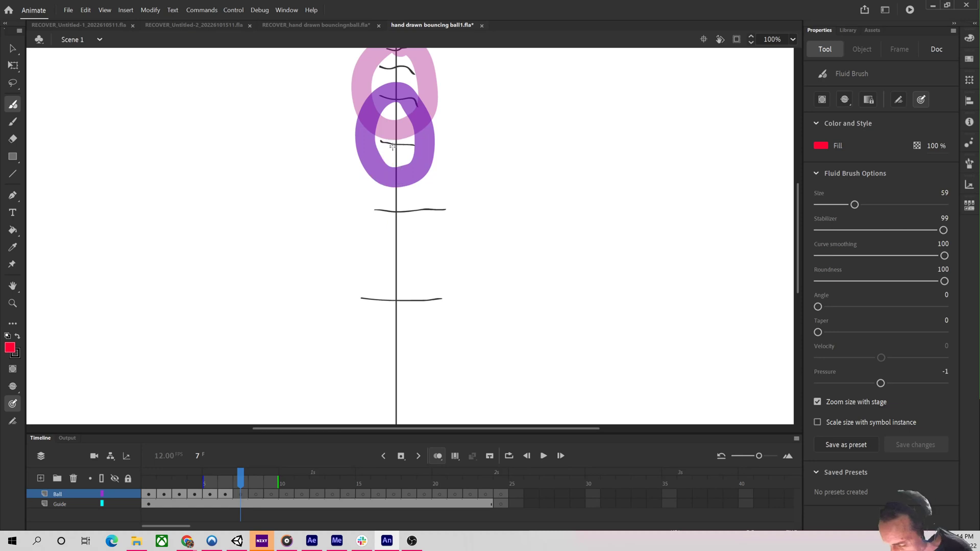
{"action": "mouse_move", "coordinate": [392, 152]}
{"action": "left_mouse_down"}
{"action": "mouse_move", "coordinate": [371, 227]}
{"action": "mouse_move", "coordinate": [390, 259]}
{"action": "mouse_move", "coordinate": [410, 256]}
{"action": "mouse_move", "coordinate": [423, 224]}
{"action": "mouse_move", "coordinate": [397, 169]}
{"action": "left_mouse_up"}
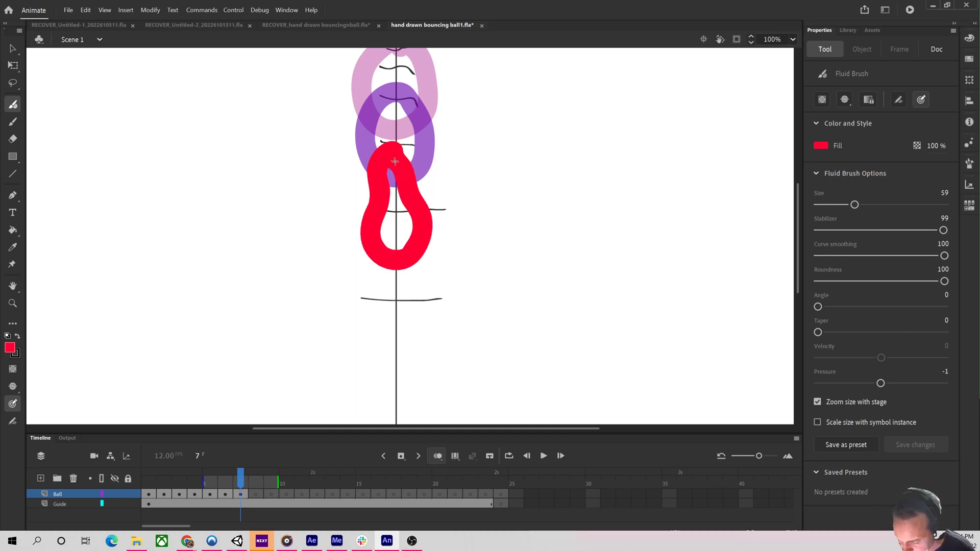
{"action": "left_click_drag", "start_coordinate": [392, 153], "coordinate": [398, 229]}
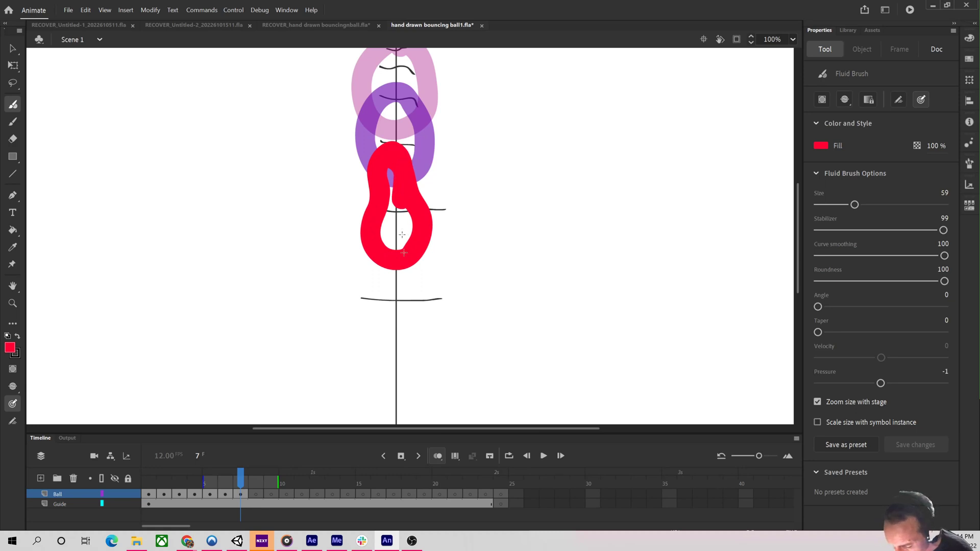
Review the previous frames, then draw a stretched ball further down the guide on frame 8.
{"action": "key", "text": "comma"}
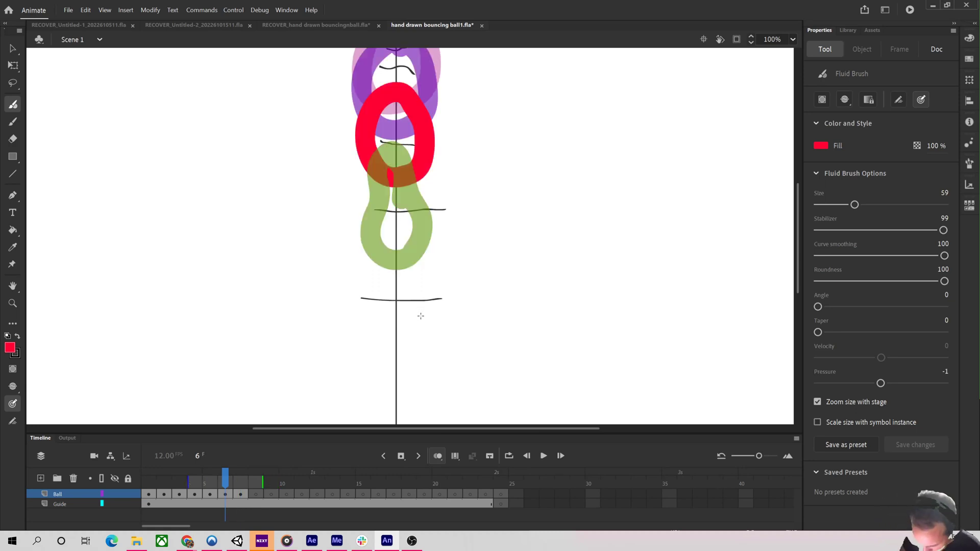
{"action": "key", "text": "comma"}
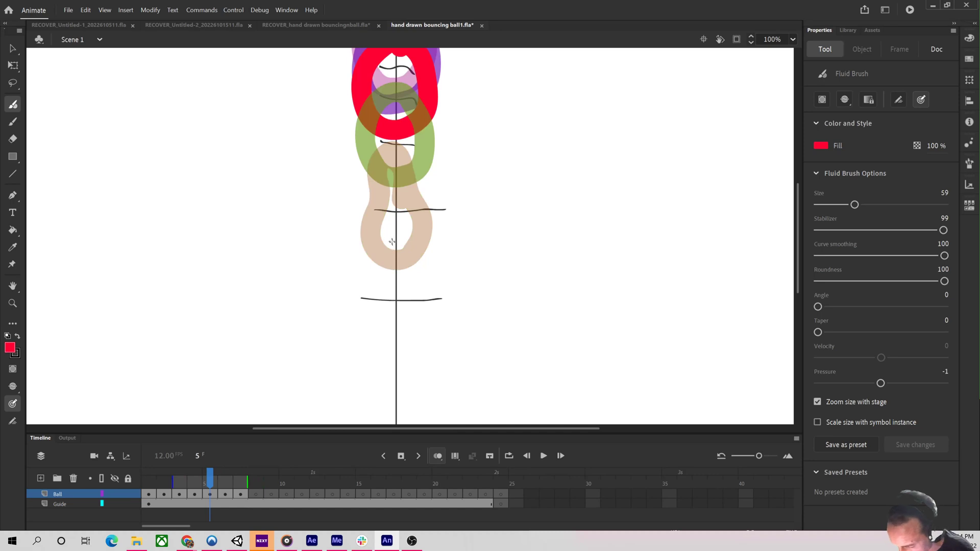
{"action": "key", "text": "period"}
{"action": "key", "text": "period"}
{"action": "key", "text": "period"}
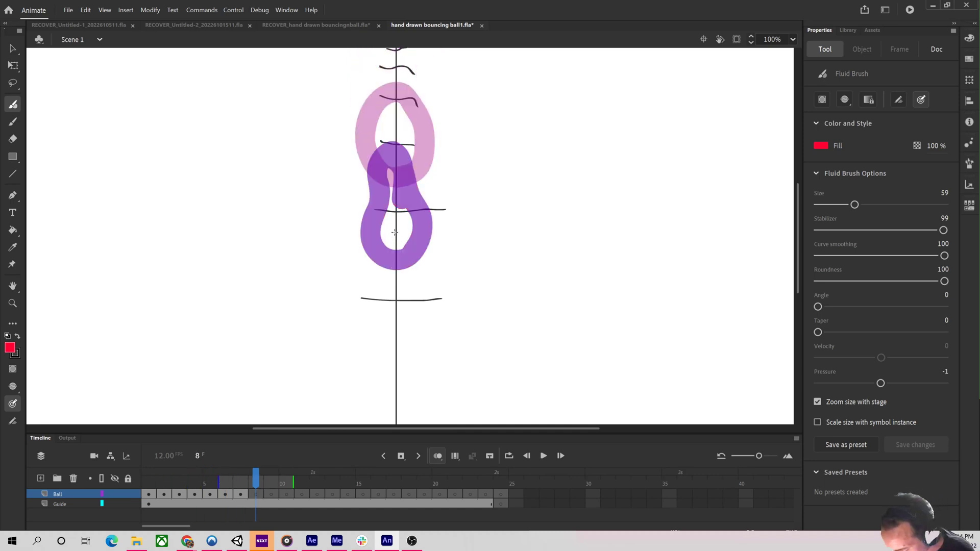
{"action": "mouse_move", "coordinate": [395, 232]}
{"action": "left_mouse_down"}
{"action": "mouse_move", "coordinate": [367, 326]}
{"action": "mouse_move", "coordinate": [371, 350]}
{"action": "mouse_move", "coordinate": [391, 363]}
{"action": "mouse_move", "coordinate": [411, 354]}
{"action": "mouse_move", "coordinate": [424, 316]}
{"action": "mouse_move", "coordinate": [394, 234]}
{"action": "left_mouse_up"}
On frame 9, pan the view and draw a stretched teardrop ball touching the ground line.
{"action": "key", "text": "period"}
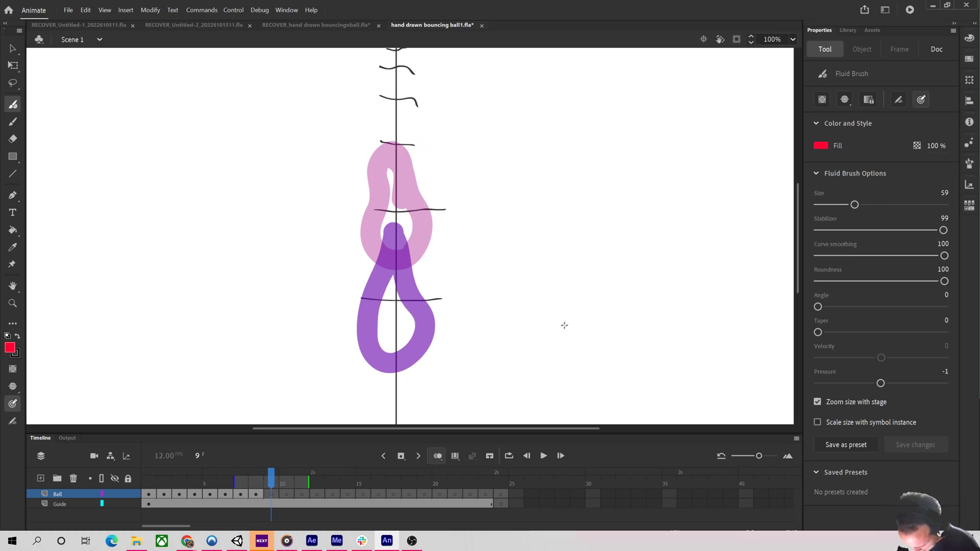
{"action": "key", "text": "h"}
{"action": "left_click_drag", "start_coordinate": [570, 328], "coordinate": [565, 234]}
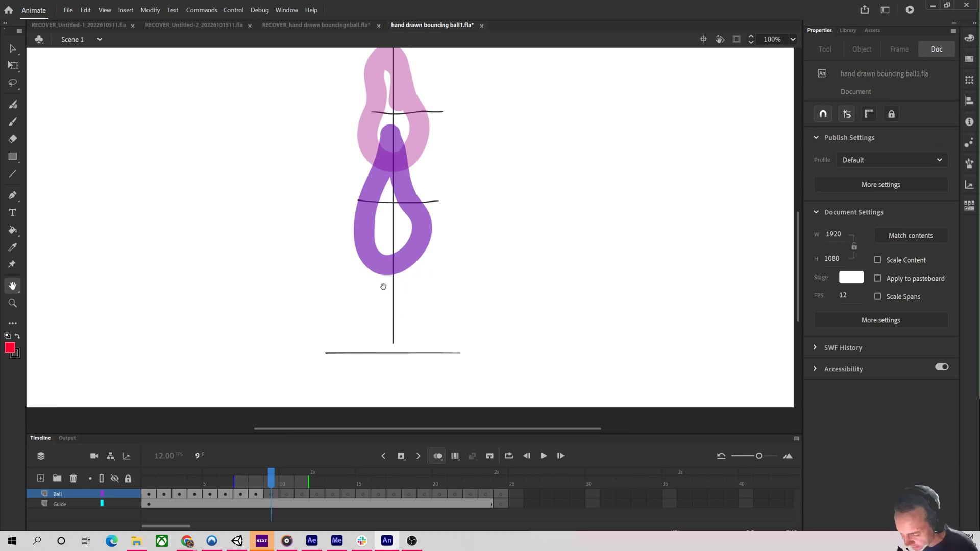
{"action": "left_click", "coordinate": [13, 105]}
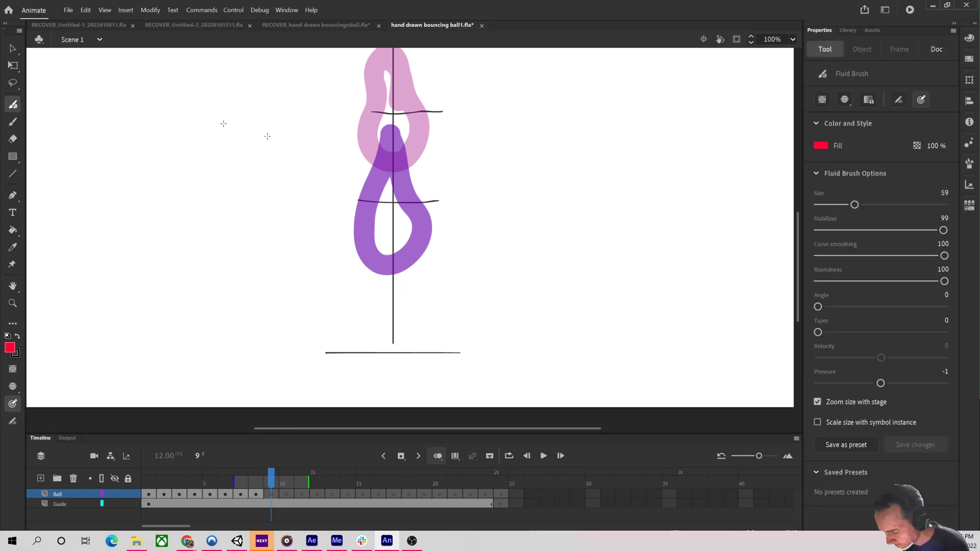
{"action": "mouse_move", "coordinate": [390, 218]}
{"action": "left_mouse_down"}
{"action": "mouse_move", "coordinate": [360, 325]}
{"action": "mouse_move", "coordinate": [369, 345]}
{"action": "mouse_move", "coordinate": [390, 349]}
{"action": "mouse_move", "coordinate": [420, 319]}
{"action": "mouse_move", "coordinate": [393, 219]}
{"action": "mouse_move", "coordinate": [364, 316]}
{"action": "mouse_move", "coordinate": [396, 348]}
{"action": "mouse_move", "coordinate": [417, 332]}
{"action": "mouse_move", "coordinate": [396, 223]}
{"action": "mouse_move", "coordinate": [362, 322]}
{"action": "mouse_move", "coordinate": [390, 348]}
{"action": "mouse_move", "coordinate": [409, 342]}
{"action": "mouse_move", "coordinate": [417, 321]}
{"action": "mouse_move", "coordinate": [401, 240]}
{"action": "left_mouse_up"}
{"action": "key", "text": "ctrl+z"}
{"action": "left_click", "coordinate": [389, 222]}
{"action": "key", "text": "ctrl+z"}
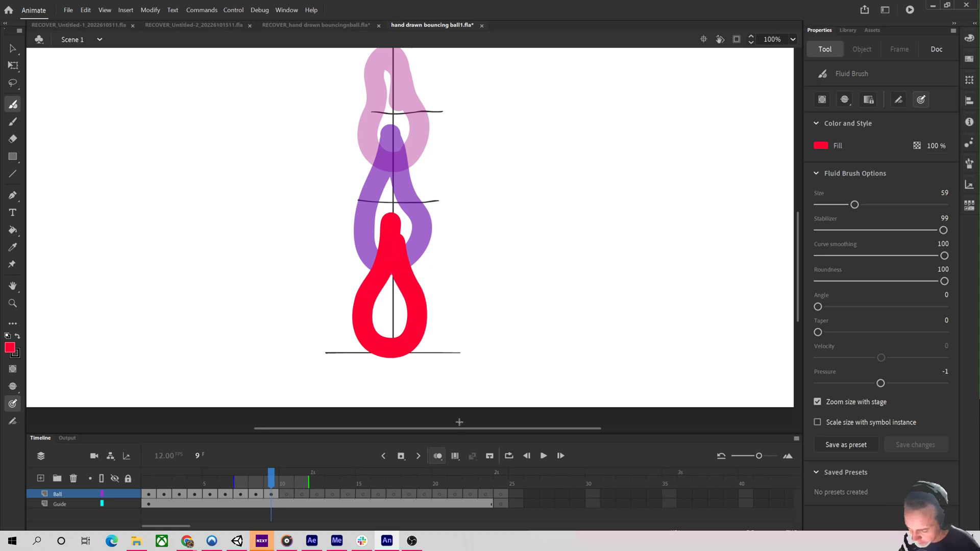
Jump to frame 16 to draw a round ball on the ground line, then a stretched rising ball on frame 17.
{"action": "left_click_drag", "start_coordinate": [292, 478], "coordinate": [376, 485]}
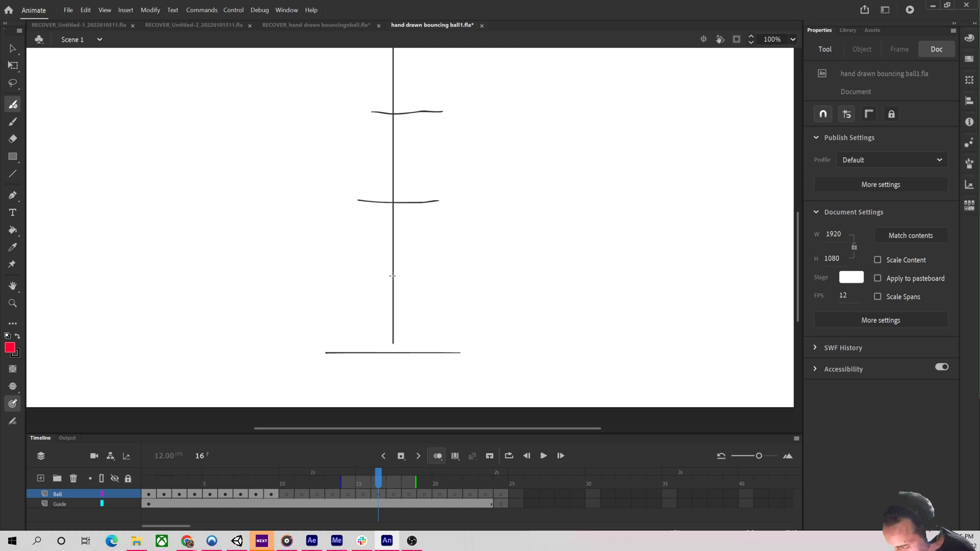
{"action": "mouse_move", "coordinate": [392, 272]}
{"action": "left_mouse_down"}
{"action": "mouse_move", "coordinate": [365, 274]}
{"action": "mouse_move", "coordinate": [352, 299]}
{"action": "mouse_move", "coordinate": [361, 337]}
{"action": "mouse_move", "coordinate": [378, 347]}
{"action": "mouse_move", "coordinate": [418, 340]}
{"action": "mouse_move", "coordinate": [423, 321]}
{"action": "mouse_move", "coordinate": [421, 299]}
{"action": "mouse_move", "coordinate": [390, 260]}
{"action": "left_mouse_up"}
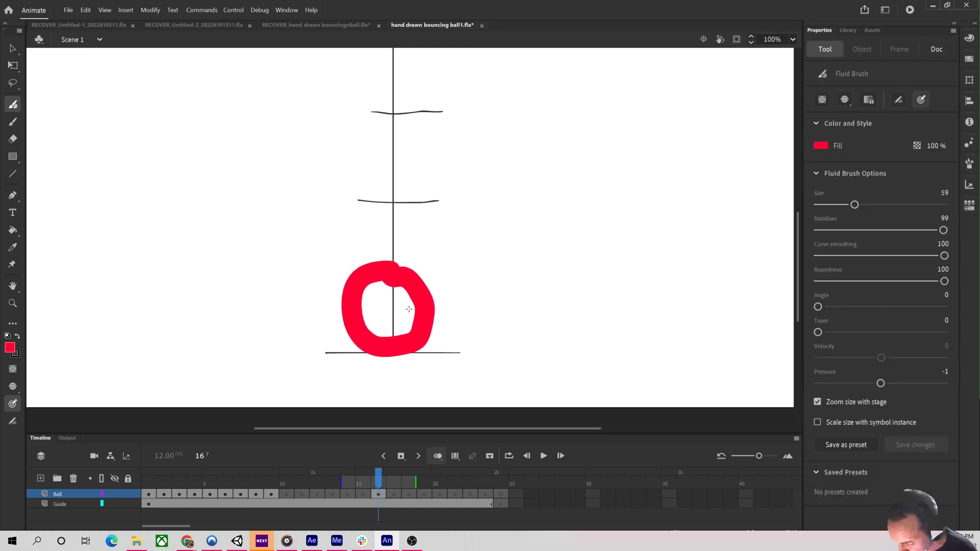
{"action": "key", "text": "period"}
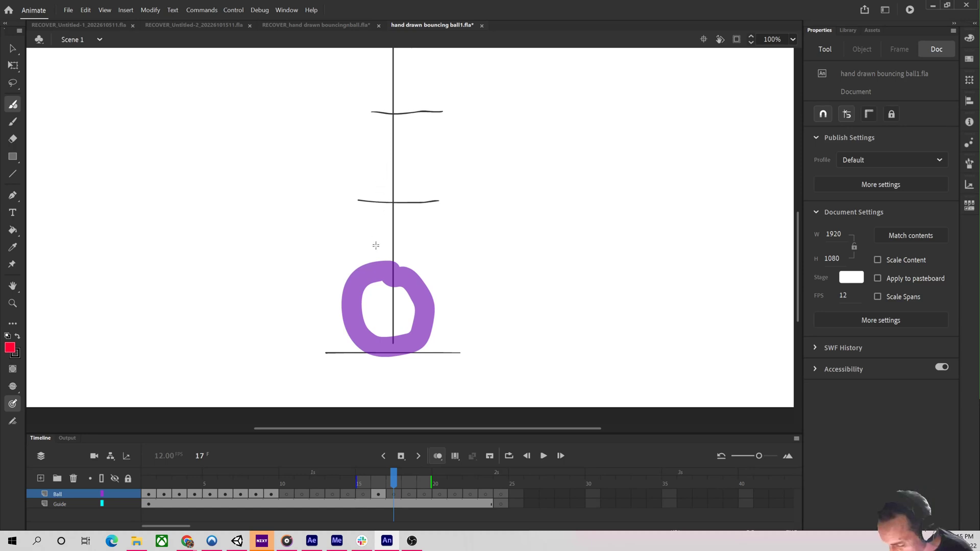
{"action": "mouse_move", "coordinate": [392, 156]}
{"action": "left_mouse_down"}
{"action": "mouse_move", "coordinate": [363, 167]}
{"action": "mouse_move", "coordinate": [356, 183]}
{"action": "mouse_move", "coordinate": [374, 240]}
{"action": "mouse_move", "coordinate": [370, 256]}
{"action": "mouse_move", "coordinate": [386, 276]}
{"action": "mouse_move", "coordinate": [406, 271]}
{"action": "mouse_move", "coordinate": [410, 250]}
{"action": "mouse_move", "coordinate": [398, 165]}
{"action": "mouse_move", "coordinate": [406, 162]}
{"action": "mouse_move", "coordinate": [392, 229]}
{"action": "left_mouse_up"}
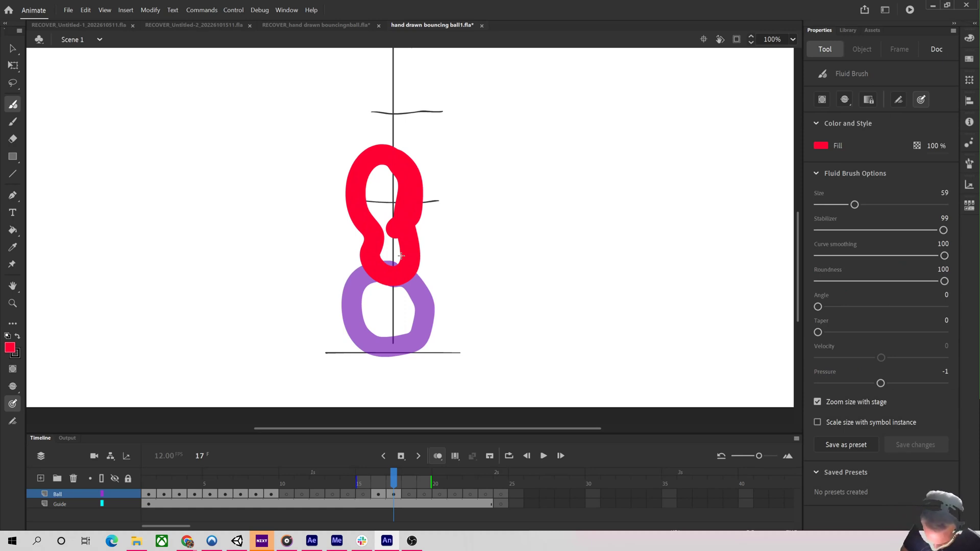
Move to frame 18, pan the view down, and draw a stretched ball higher up the guide.
{"action": "key", "text": "p"}
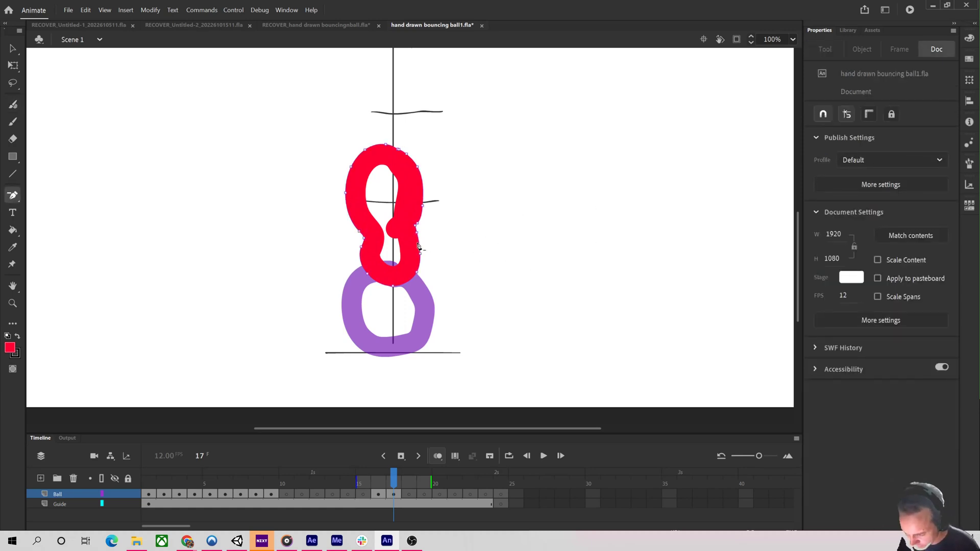
{"action": "key", "text": "."}
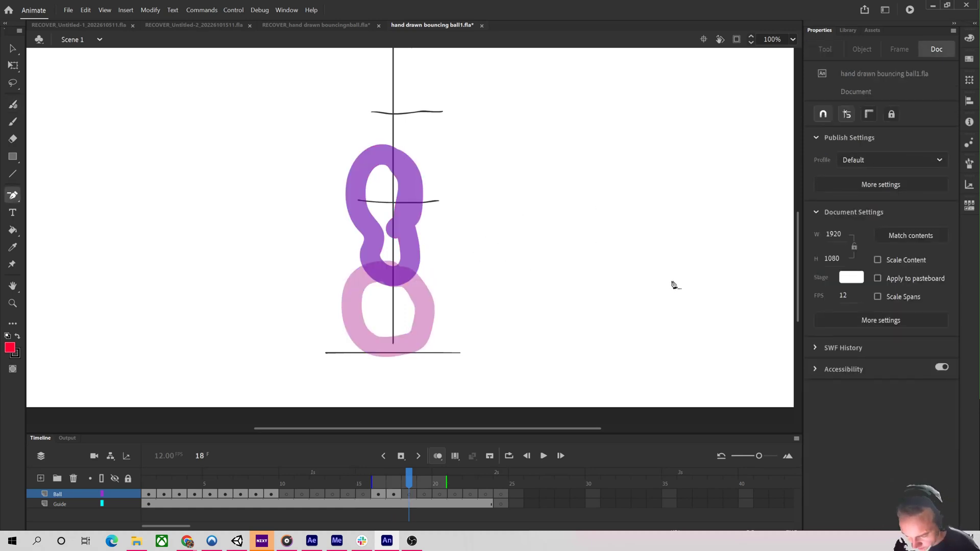
{"action": "key", "text": "."}
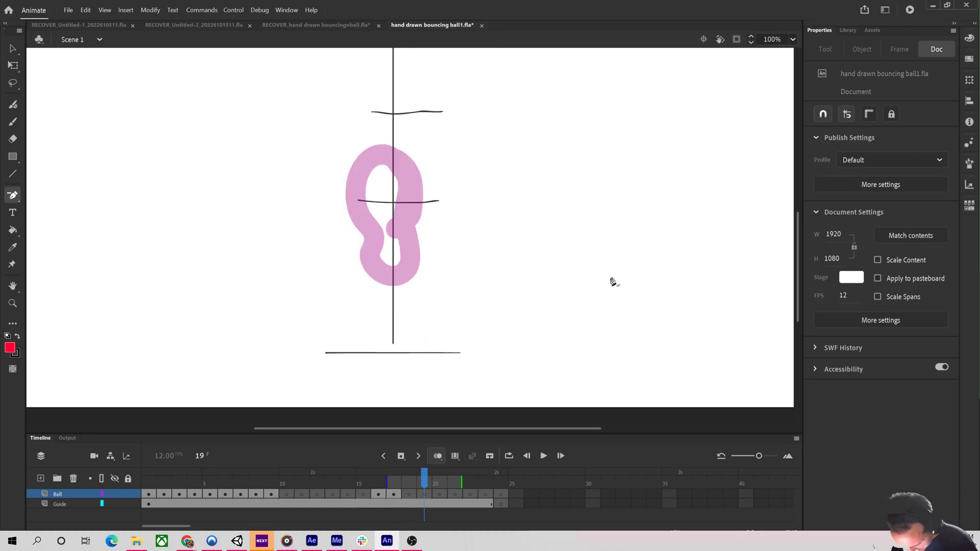
{"action": "key", "text": "h"}
{"action": "left_click_drag", "start_coordinate": [597, 177], "coordinate": [607, 300]}
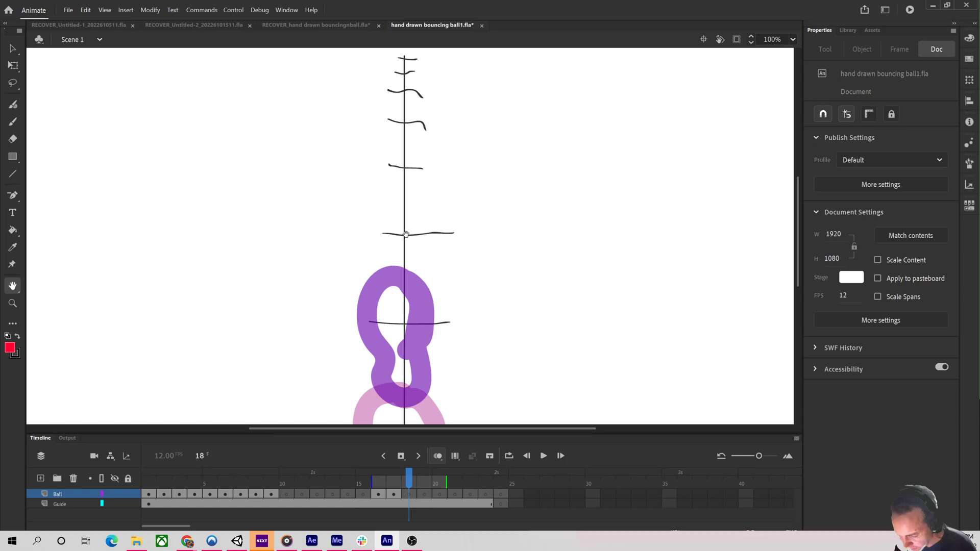
{"action": "key", "text": "b"}
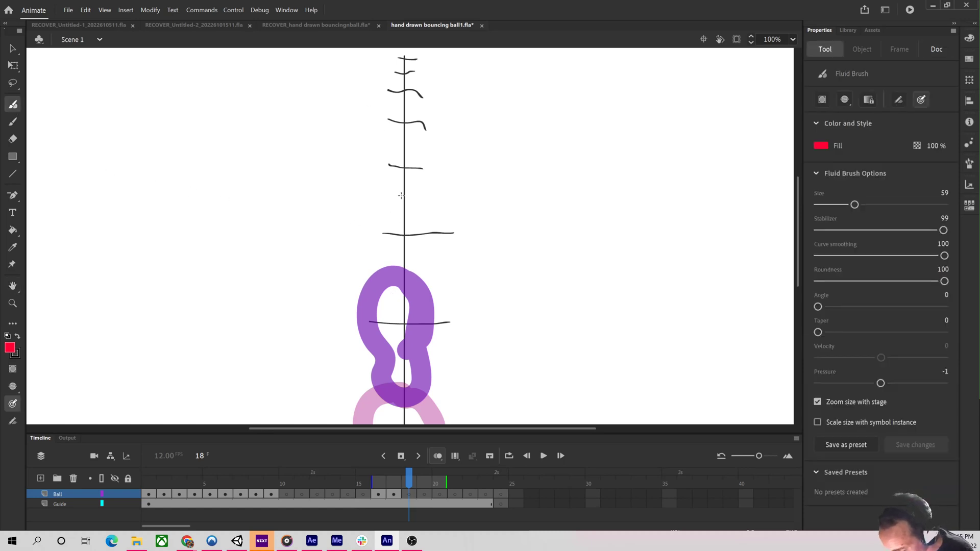
{"action": "mouse_move", "coordinate": [403, 193]}
{"action": "left_mouse_down"}
{"action": "mouse_move", "coordinate": [375, 206]}
{"action": "mouse_move", "coordinate": [363, 232]}
{"action": "mouse_move", "coordinate": [403, 325]}
{"action": "mouse_move", "coordinate": [427, 227]}
{"action": "mouse_move", "coordinate": [400, 197]}
{"action": "left_mouse_up"}
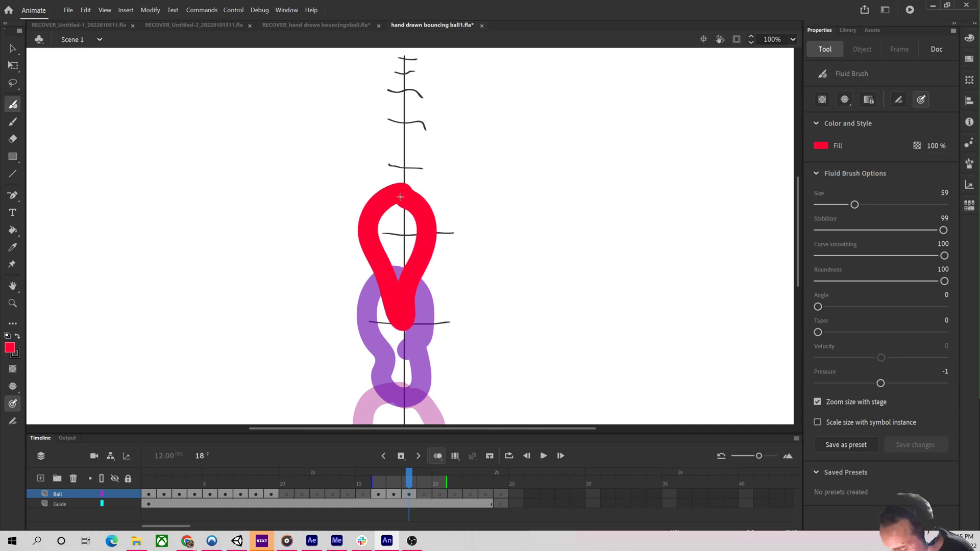
On frame 19, draw a slightly stretched ball higher up the guide.
{"action": "key", "text": "."}
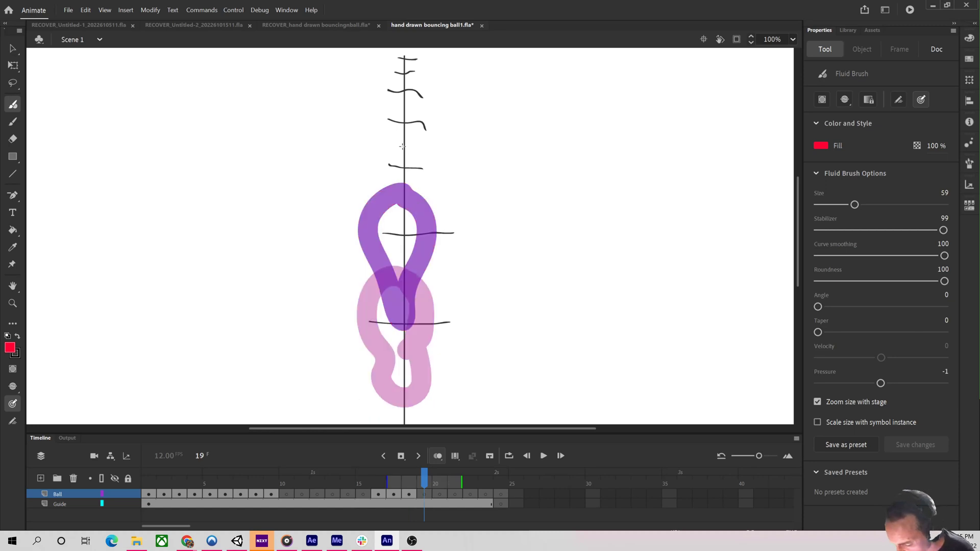
{"action": "mouse_move", "coordinate": [404, 124]}
{"action": "left_mouse_down"}
{"action": "mouse_move", "coordinate": [381, 139]}
{"action": "mouse_move", "coordinate": [370, 176]}
{"action": "mouse_move", "coordinate": [391, 238]}
{"action": "mouse_move", "coordinate": [414, 240]}
{"action": "mouse_move", "coordinate": [433, 173]}
{"action": "mouse_move", "coordinate": [409, 130]}
{"action": "mouse_move", "coordinate": [390, 127]}
{"action": "mouse_move", "coordinate": [370, 166]}
{"action": "mouse_move", "coordinate": [403, 251]}
{"action": "mouse_move", "coordinate": [431, 174]}
{"action": "mouse_move", "coordinate": [416, 132]}
{"action": "mouse_move", "coordinate": [402, 141]}
{"action": "left_mouse_up"}
{"action": "key", "text": "ctrl+z"}
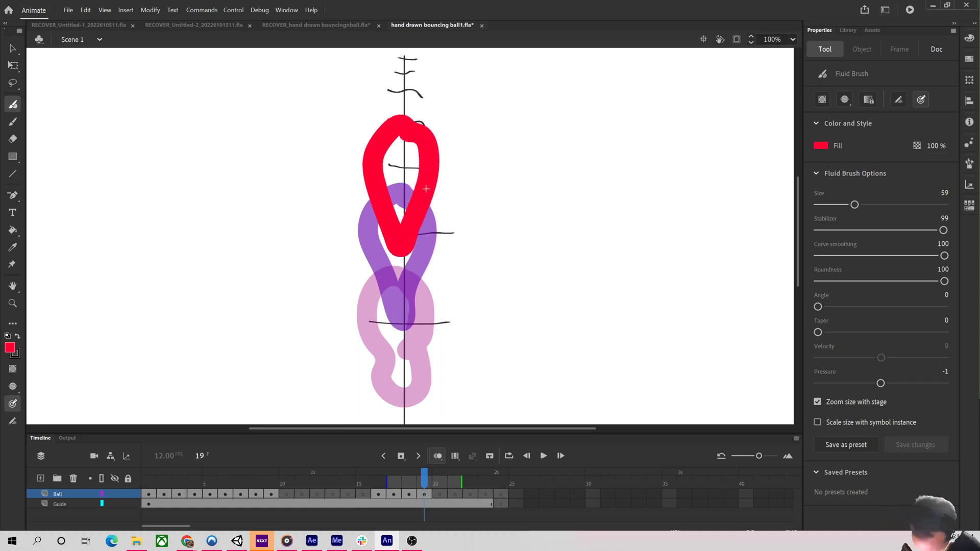
On frame 20, draw a round ball near the top of the guide and advance to frame 21.
{"action": "key", "text": "period"}
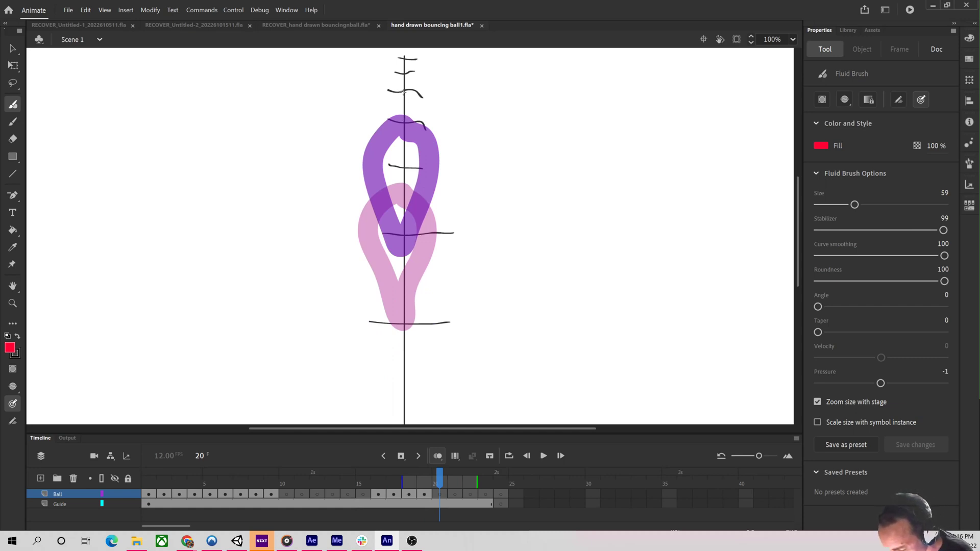
{"action": "mouse_move", "coordinate": [404, 79]}
{"action": "left_mouse_down"}
{"action": "mouse_move", "coordinate": [378, 81]}
{"action": "mouse_move", "coordinate": [368, 110]}
{"action": "mouse_move", "coordinate": [379, 159]}
{"action": "mouse_move", "coordinate": [396, 168]}
{"action": "mouse_move", "coordinate": [417, 160]}
{"action": "mouse_move", "coordinate": [434, 109]}
{"action": "mouse_move", "coordinate": [402, 65]}
{"action": "left_mouse_up"}
{"action": "key", "text": "period"}
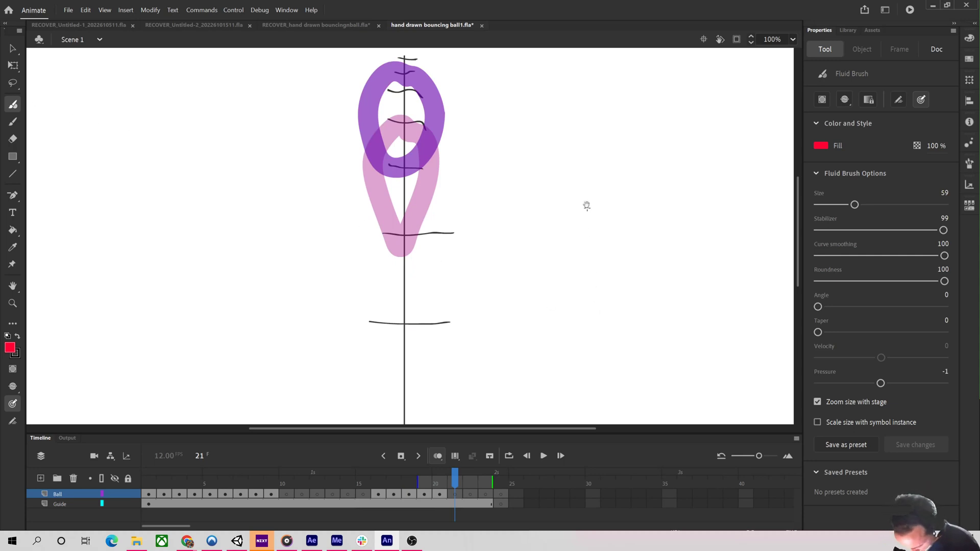
Pan the view down and draw a round ball at the top of the guide on frame 21, advancing to frame 22.
{"action": "key", "text": "h"}
{"action": "left_click_drag", "start_coordinate": [573, 105], "coordinate": [568, 207]}
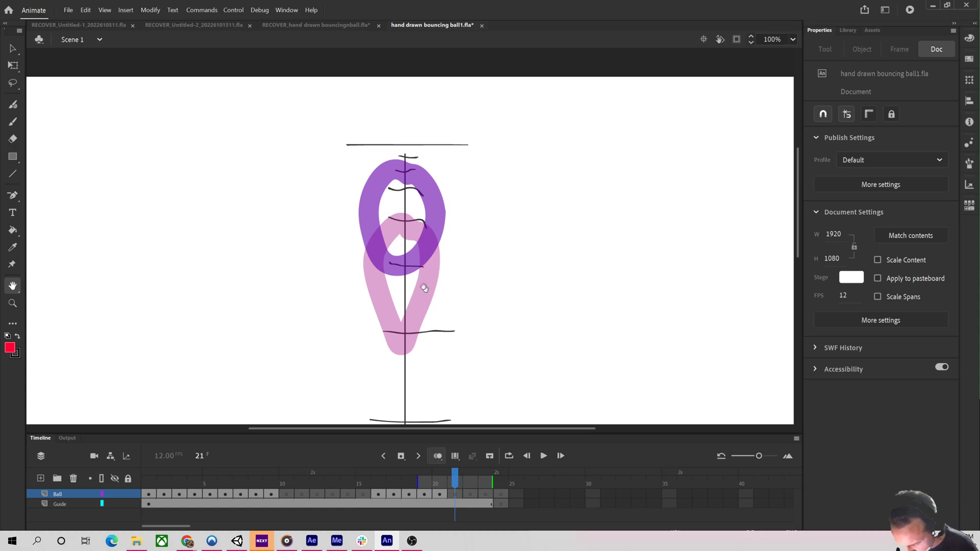
{"action": "left_click", "coordinate": [13, 104]}
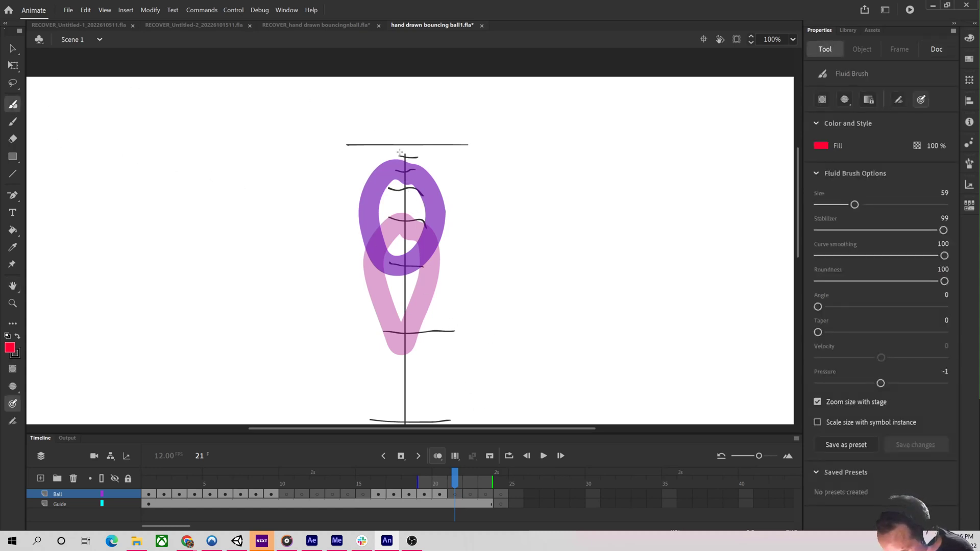
{"action": "mouse_move", "coordinate": [402, 147]}
{"action": "left_mouse_down"}
{"action": "mouse_move", "coordinate": [368, 167]}
{"action": "mouse_move", "coordinate": [365, 191]}
{"action": "mouse_move", "coordinate": [393, 225]}
{"action": "mouse_move", "coordinate": [419, 222]}
{"action": "mouse_move", "coordinate": [443, 180]}
{"action": "mouse_move", "coordinate": [430, 157]}
{"action": "mouse_move", "coordinate": [408, 141]}
{"action": "left_mouse_up"}
{"action": "key", "text": "period"}
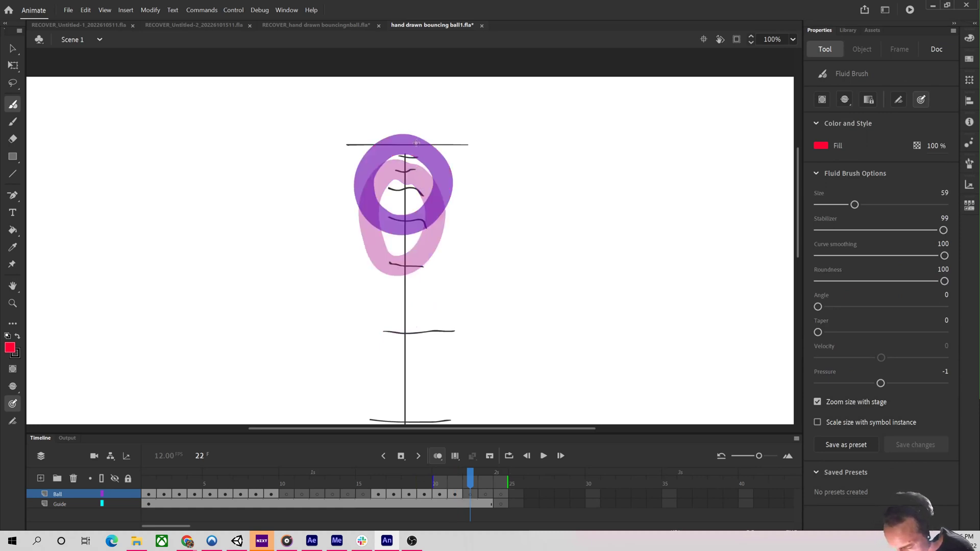
Draw round balls at the top of the guide on frames 22 and 23, advancing to frame 24.
{"action": "mouse_move", "coordinate": [403, 126]}
{"action": "left_mouse_down"}
{"action": "mouse_move", "coordinate": [369, 139]}
{"action": "mouse_move", "coordinate": [362, 167]}
{"action": "mouse_move", "coordinate": [369, 190]}
{"action": "mouse_move", "coordinate": [392, 208]}
{"action": "mouse_move", "coordinate": [435, 184]}
{"action": "mouse_move", "coordinate": [438, 161]}
{"action": "mouse_move", "coordinate": [401, 123]}
{"action": "left_mouse_up"}
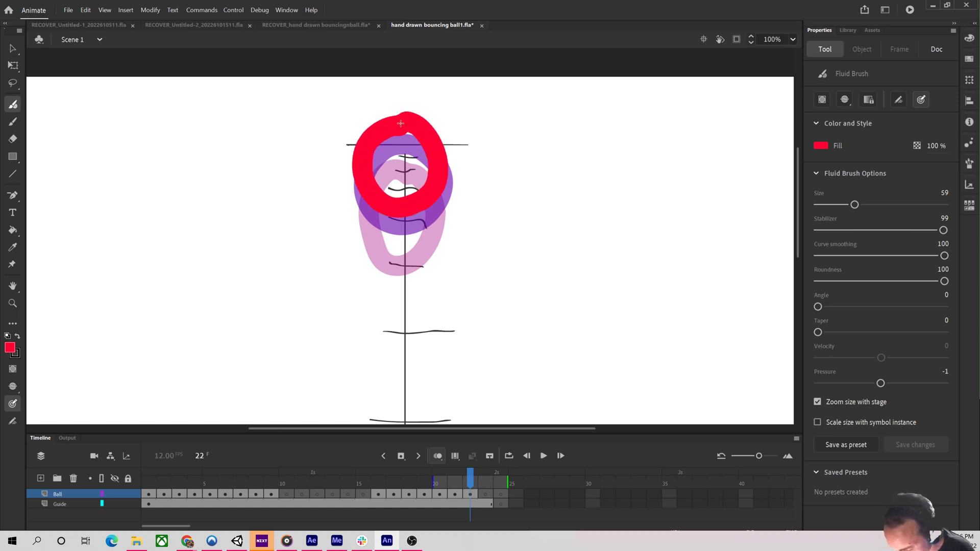
{"action": "key", "text": "period"}
{"action": "mouse_move", "coordinate": [408, 114]}
{"action": "left_mouse_down"}
{"action": "mouse_move", "coordinate": [369, 131]}
{"action": "mouse_move", "coordinate": [365, 147]}
{"action": "mouse_move", "coordinate": [382, 187]}
{"action": "mouse_move", "coordinate": [408, 197]}
{"action": "mouse_move", "coordinate": [440, 176]}
{"action": "mouse_move", "coordinate": [444, 131]}
{"action": "mouse_move", "coordinate": [405, 95]}
{"action": "mouse_move", "coordinate": [375, 113]}
{"action": "mouse_move", "coordinate": [365, 154]}
{"action": "mouse_move", "coordinate": [394, 187]}
{"action": "mouse_move", "coordinate": [435, 179]}
{"action": "mouse_move", "coordinate": [449, 142]}
{"action": "mouse_move", "coordinate": [433, 110]}
{"action": "mouse_move", "coordinate": [399, 105]}
{"action": "left_mouse_up"}
{"action": "key", "text": "period"}
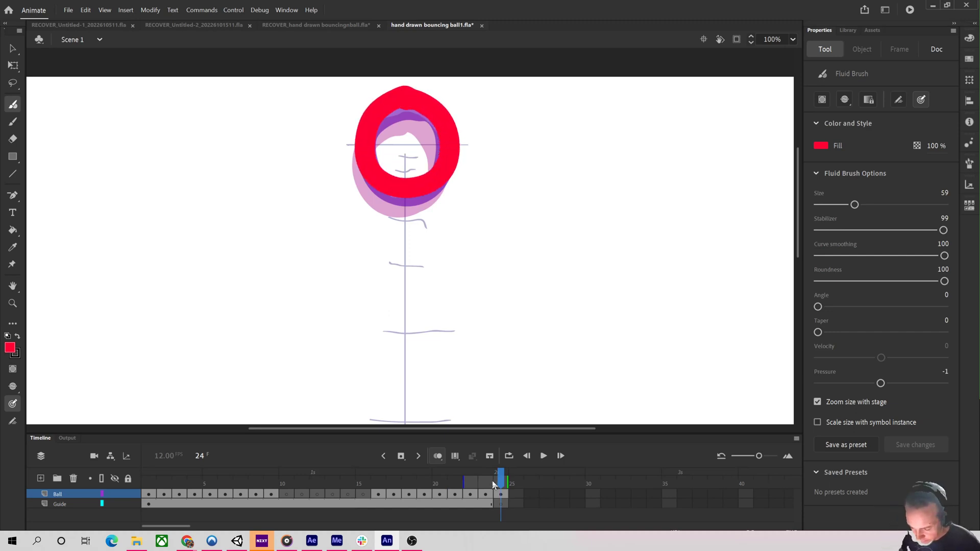
Zoom out to 50% and play back the animation from frame 16.
{"action": "left_click_drag", "start_coordinate": [493, 484], "coordinate": [363, 484]}
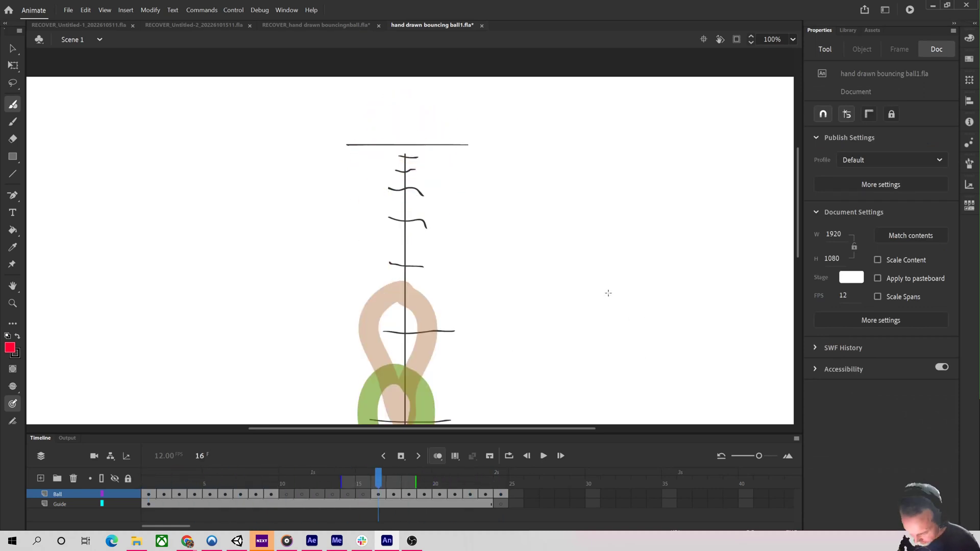
{"action": "key", "text": "ctrl+minus"}
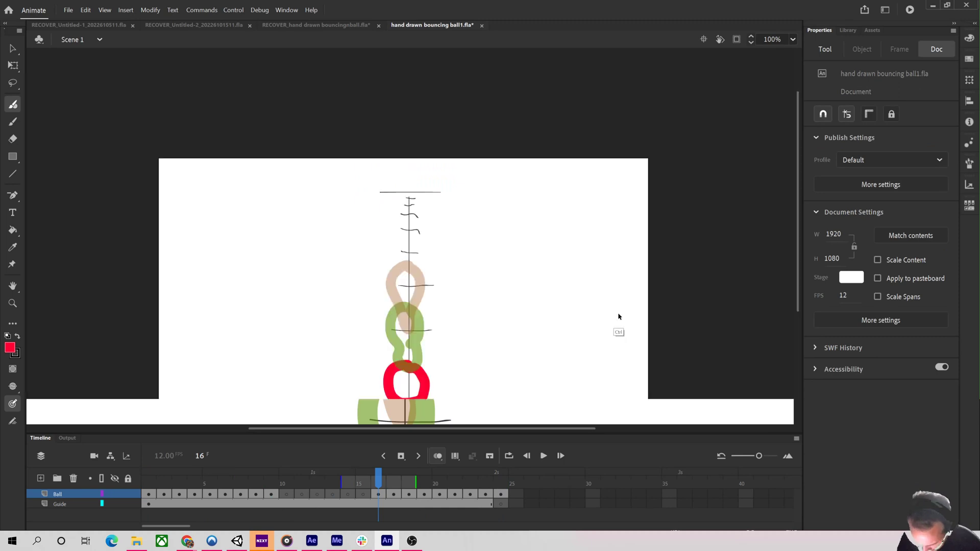
{"action": "mouse_move", "coordinate": [759, 457]}
{"action": "left_mouse_down"}
{"action": "mouse_move", "coordinate": [746, 457]}
{"action": "mouse_move", "coordinate": [764, 458]}
{"action": "left_mouse_up"}
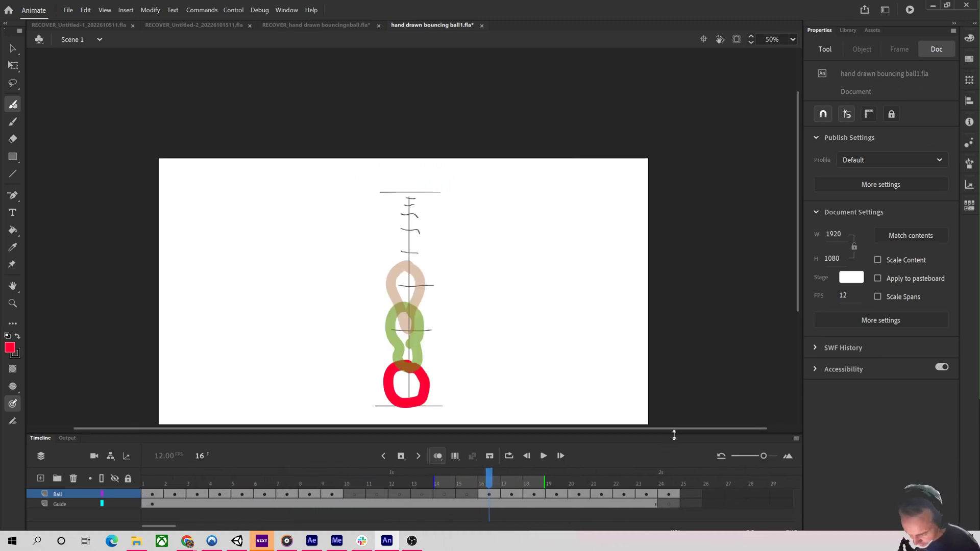
{"action": "key", "text": "Return"}
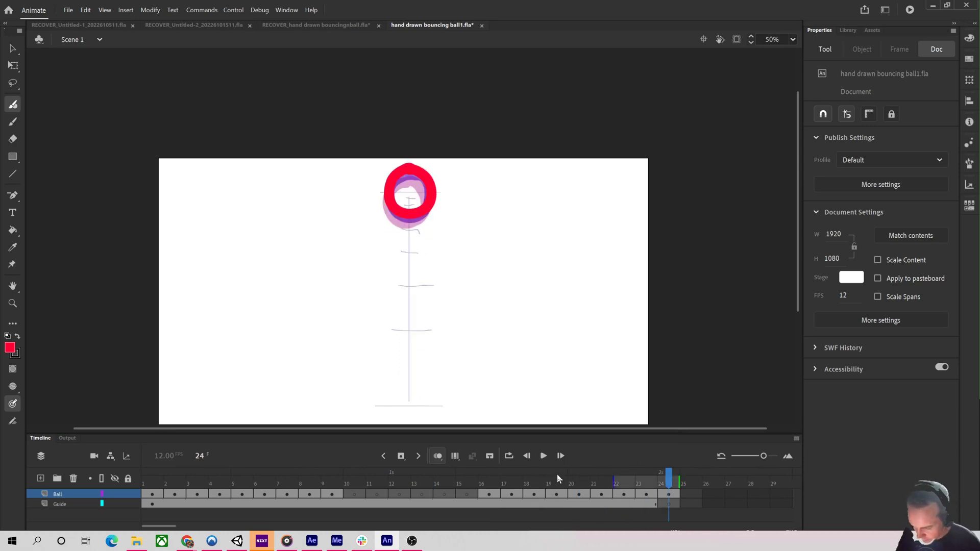
{"action": "key", "text": "Return"}
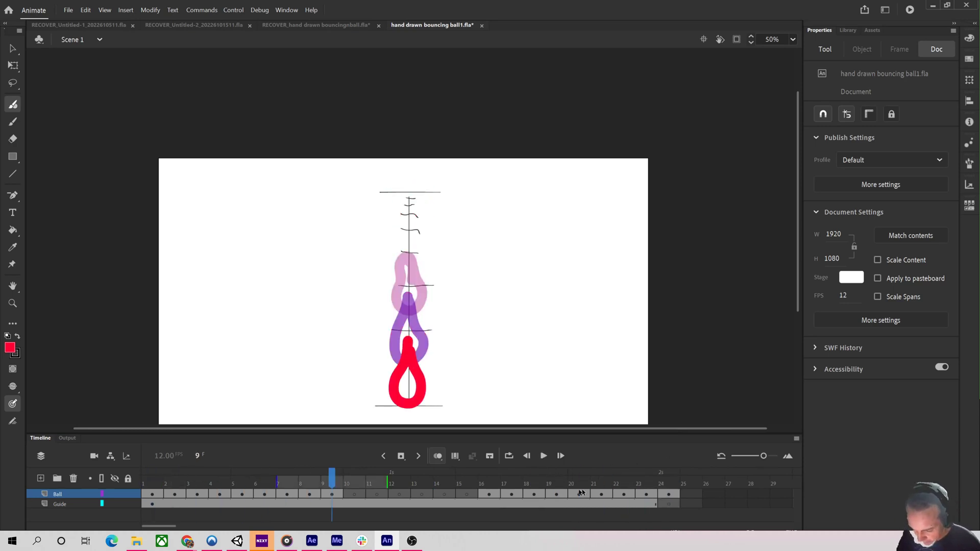
Turn on looping across frames 1 to 24, play the loop, and stop on frame 9.
{"action": "left_click", "coordinate": [509, 457]}
{"action": "left_click_drag", "start_coordinate": [382, 472], "coordinate": [677, 472]}
{"action": "left_click_drag", "start_coordinate": [279, 471], "coordinate": [145, 471]}
{"action": "key", "text": "Return"}
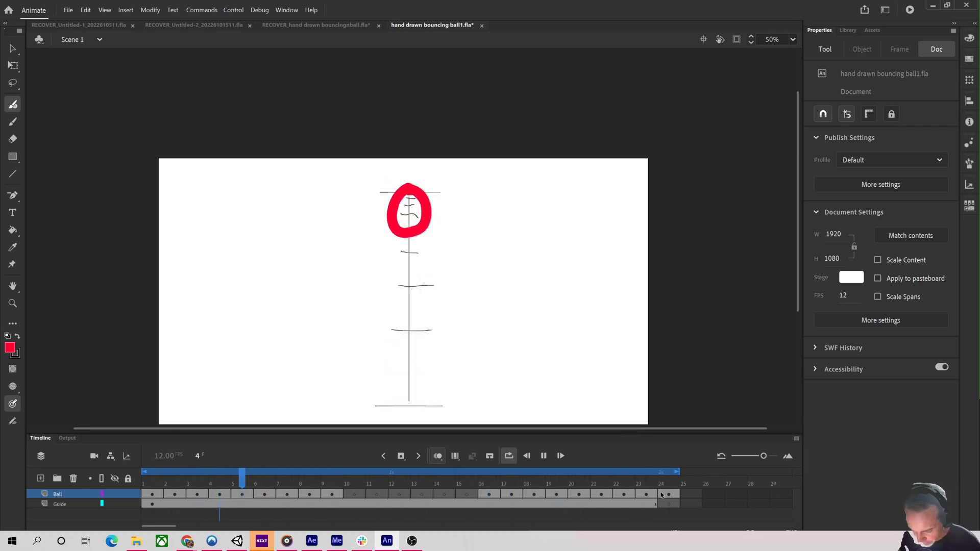
{"action": "key", "text": "Return"}
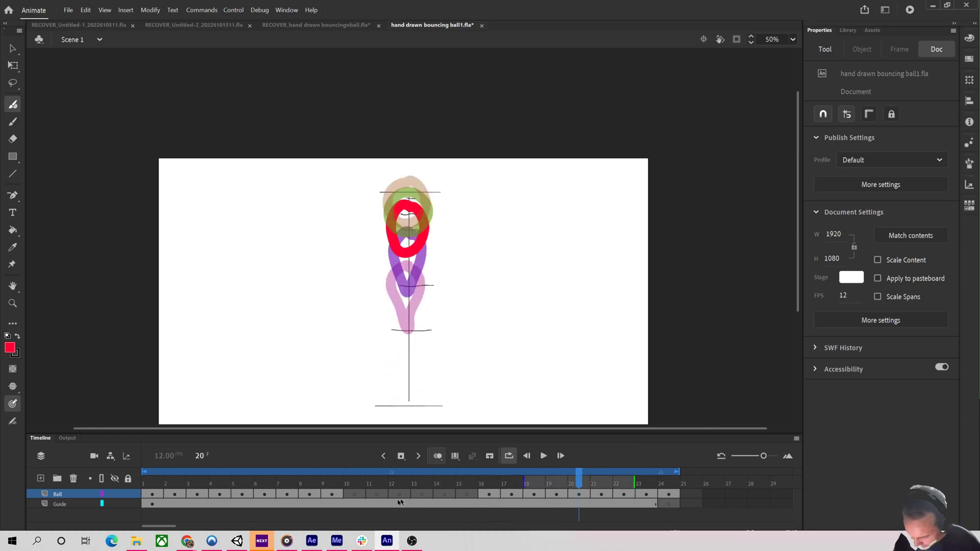
{"action": "left_click_drag", "start_coordinate": [400, 502], "coordinate": [329, 482]}
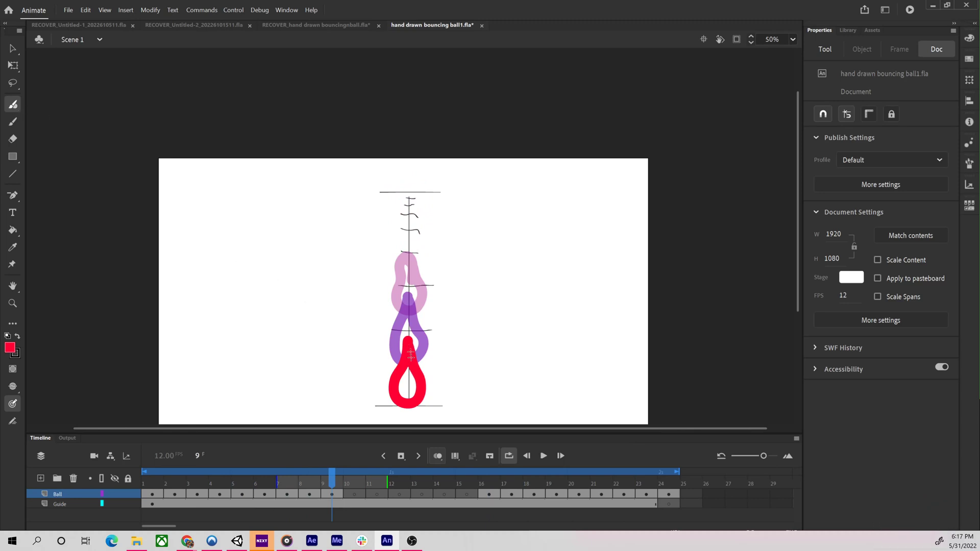
On frame 10, draw a slightly squashed ball resting on the ground line.
{"action": "left_click_drag", "start_coordinate": [411, 358], "coordinate": [412, 383]}
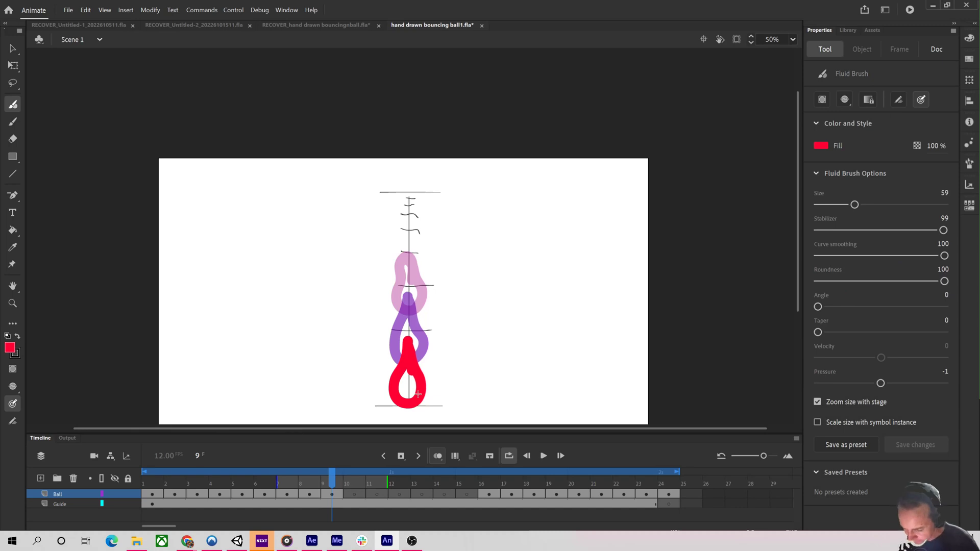
{"action": "key", "text": "period"}
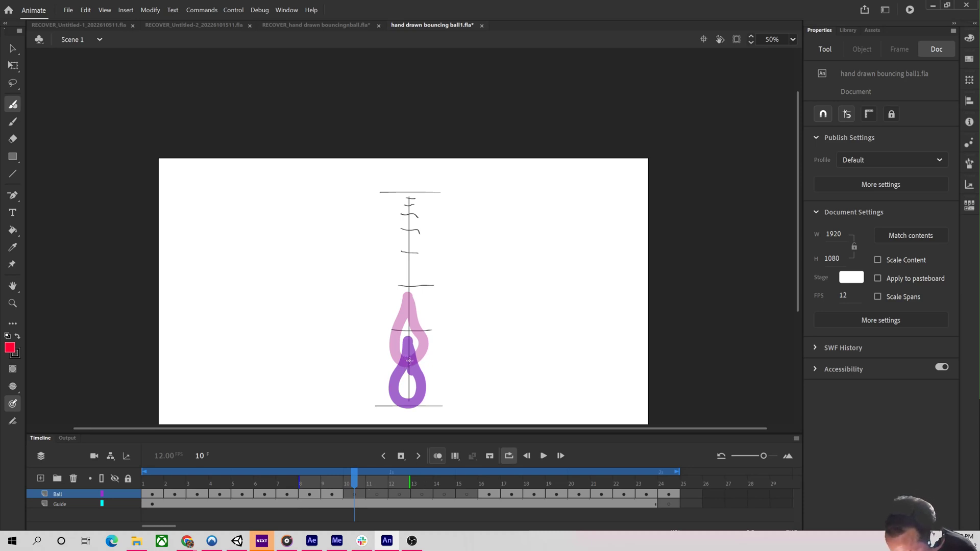
{"action": "mouse_move", "coordinate": [410, 360]}
{"action": "left_mouse_down"}
{"action": "mouse_move", "coordinate": [388, 390]}
{"action": "mouse_move", "coordinate": [396, 403]}
{"action": "mouse_move", "coordinate": [426, 404]}
{"action": "mouse_move", "coordinate": [404, 363]}
{"action": "left_mouse_up"}
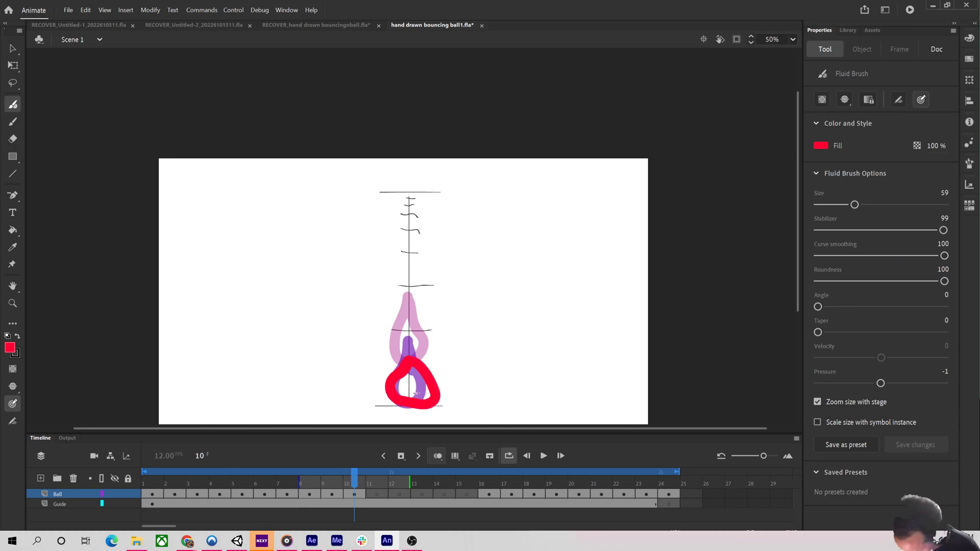
{"action": "key", "text": "ctrl+z"}
{"action": "key", "text": "ctrl+z"}
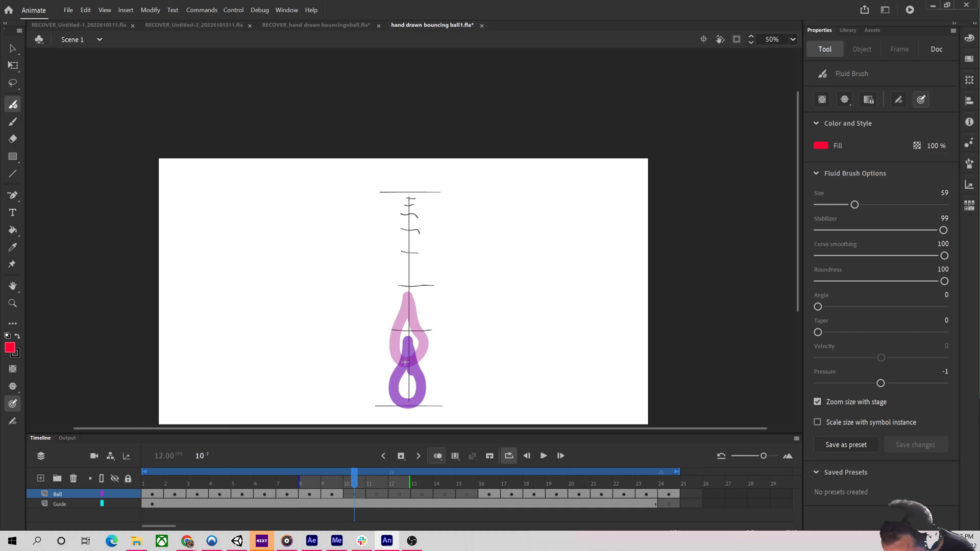
{"action": "mouse_move", "coordinate": [409, 361]}
{"action": "left_mouse_down"}
{"action": "mouse_move", "coordinate": [390, 396]}
{"action": "mouse_move", "coordinate": [427, 403]}
{"action": "mouse_move", "coordinate": [434, 392]}
{"action": "mouse_move", "coordinate": [409, 360]}
{"action": "left_mouse_up"}
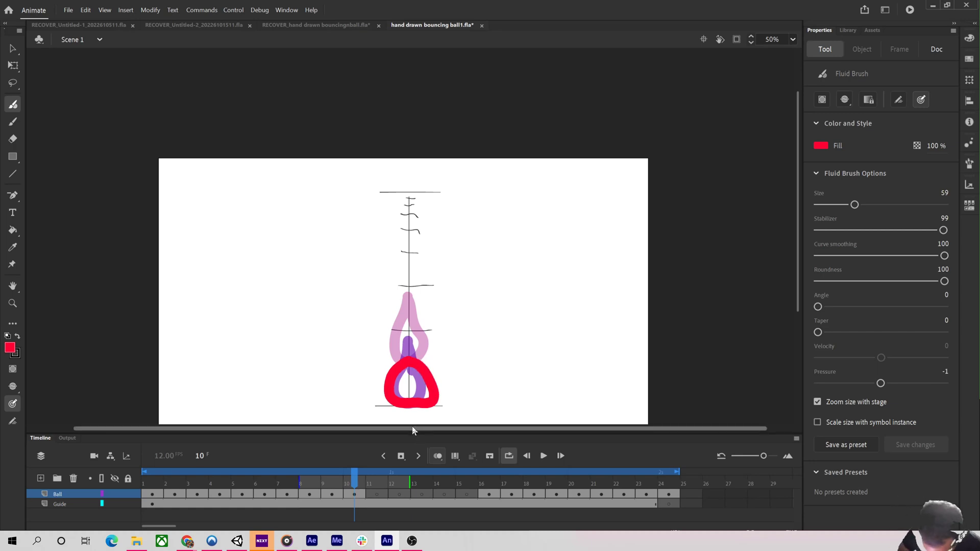
Draw increasingly squashed balls on the ground line on frames 11 and 12, flipping between them to compare.
{"action": "key", "text": "."}
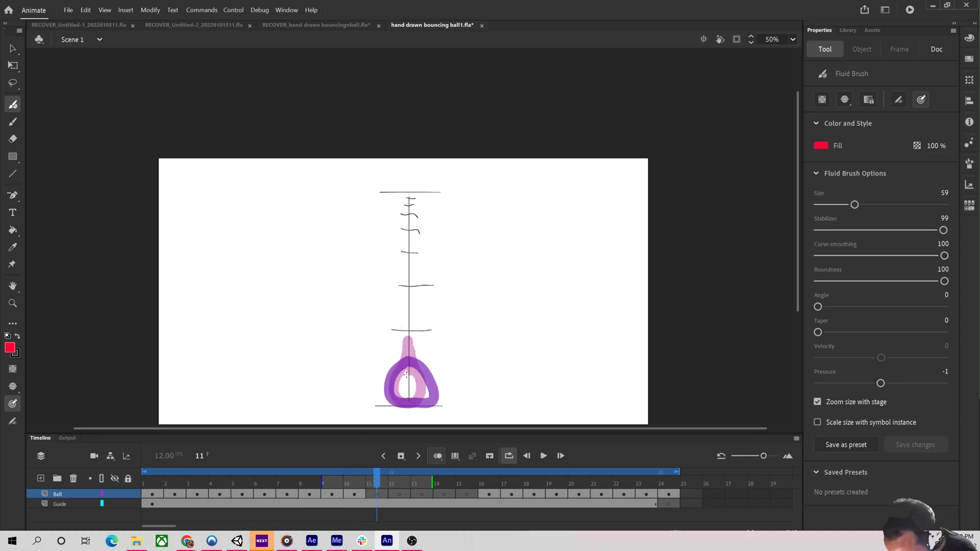
{"action": "mouse_move", "coordinate": [406, 374]}
{"action": "left_mouse_down"}
{"action": "mouse_move", "coordinate": [376, 380]}
{"action": "mouse_move", "coordinate": [371, 398]}
{"action": "mouse_move", "coordinate": [416, 408]}
{"action": "mouse_move", "coordinate": [451, 392]}
{"action": "mouse_move", "coordinate": [406, 370]}
{"action": "left_mouse_up"}
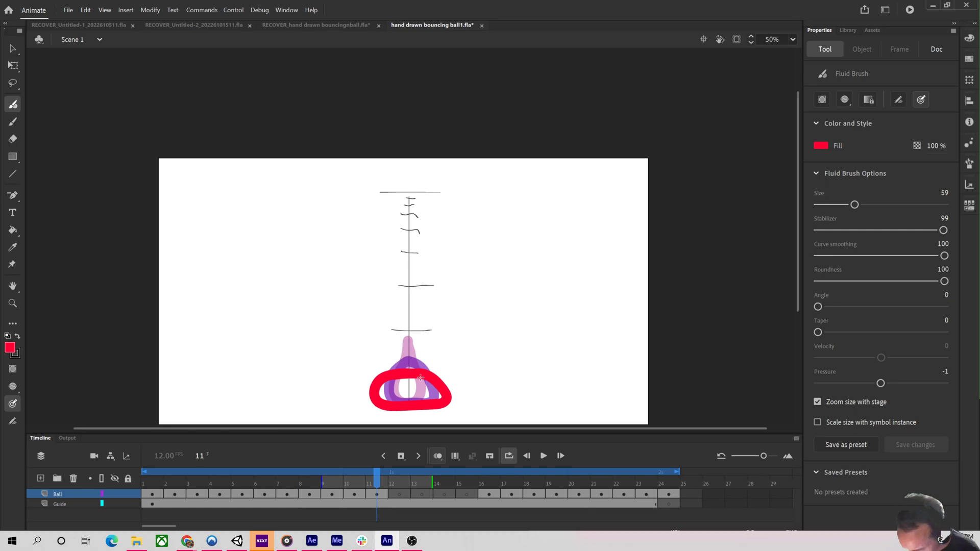
{"action": "key", "text": "period"}
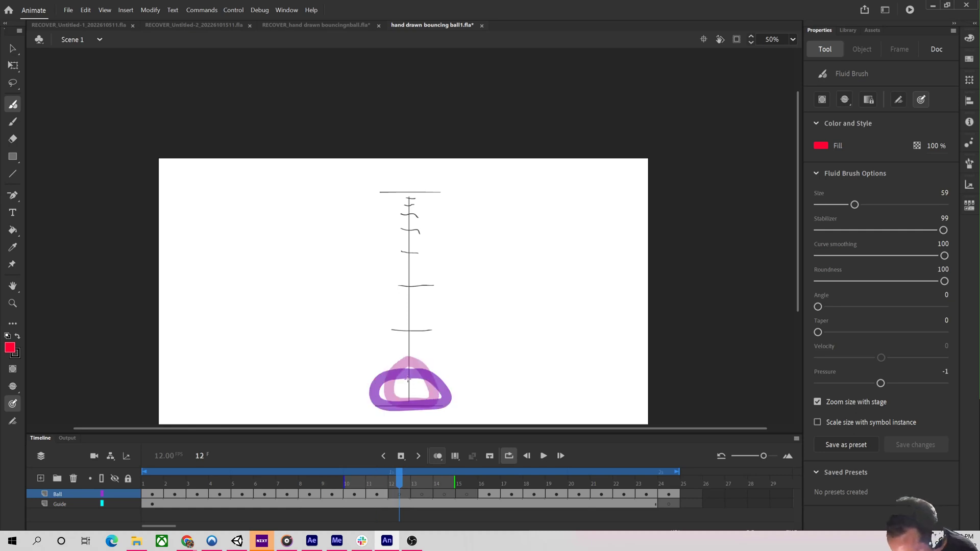
{"action": "mouse_move", "coordinate": [407, 379]}
{"action": "left_mouse_down"}
{"action": "mouse_move", "coordinate": [428, 382]}
{"action": "mouse_move", "coordinate": [451, 369]}
{"action": "mouse_move", "coordinate": [457, 395]}
{"action": "mouse_move", "coordinate": [429, 408]}
{"action": "mouse_move", "coordinate": [368, 399]}
{"action": "mouse_move", "coordinate": [364, 365]}
{"action": "mouse_move", "coordinate": [389, 357]}
{"action": "mouse_move", "coordinate": [411, 386]}
{"action": "left_mouse_up"}
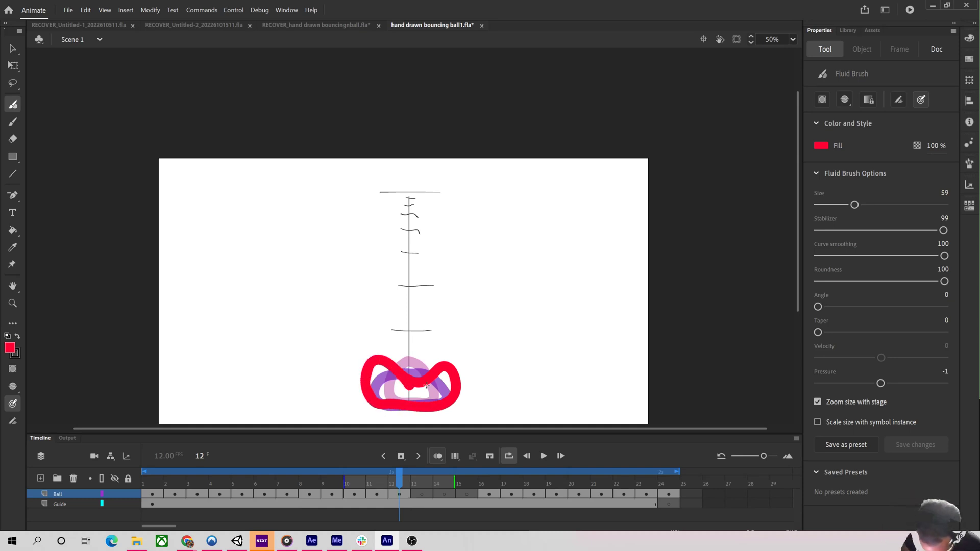
{"action": "key", "text": "comma"}
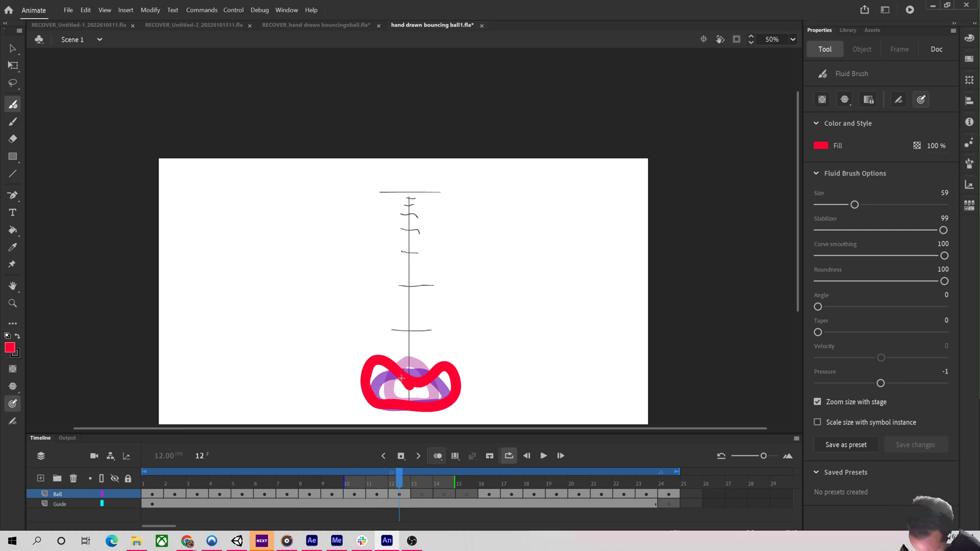
{"action": "key", "text": "period"}
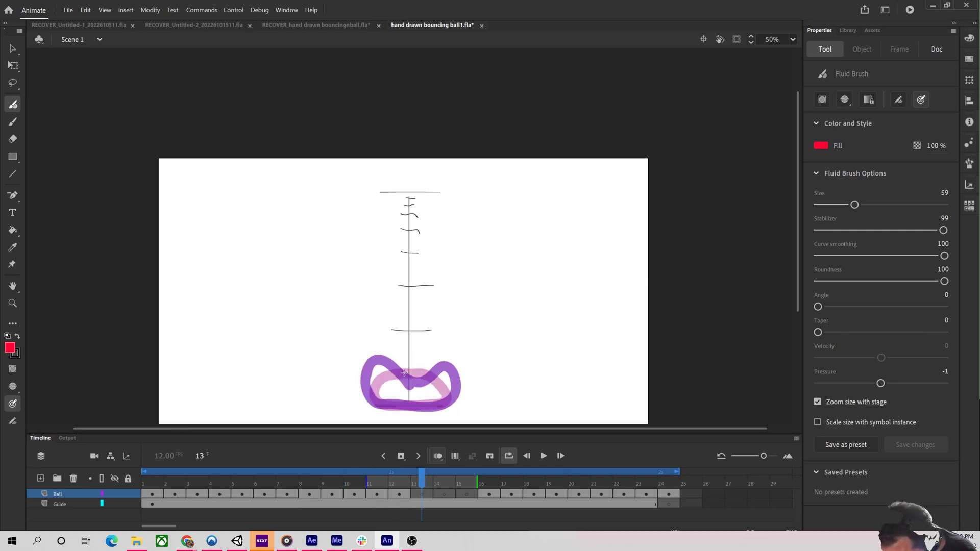
{"action": "mouse_move", "coordinate": [404, 373]}
{"action": "left_mouse_down"}
{"action": "mouse_move", "coordinate": [379, 373]}
{"action": "mouse_move", "coordinate": [382, 398]}
{"action": "mouse_move", "coordinate": [410, 408]}
{"action": "mouse_move", "coordinate": [446, 401]}
{"action": "mouse_move", "coordinate": [448, 376]}
{"action": "mouse_move", "coordinate": [437, 364]}
{"action": "mouse_move", "coordinate": [393, 376]}
{"action": "mouse_move", "coordinate": [393, 399]}
{"action": "mouse_move", "coordinate": [423, 410]}
{"action": "mouse_move", "coordinate": [440, 398]}
{"action": "mouse_move", "coordinate": [400, 369]}
{"action": "left_mouse_up"}
{"action": "key", "text": "period"}
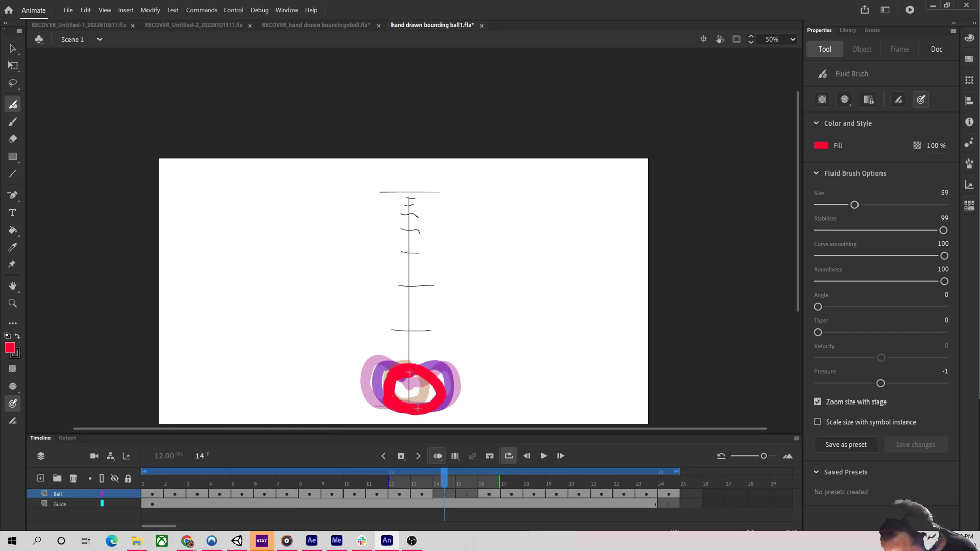
{"action": "left_click_drag", "start_coordinate": [417, 408], "coordinate": [454, 412]}
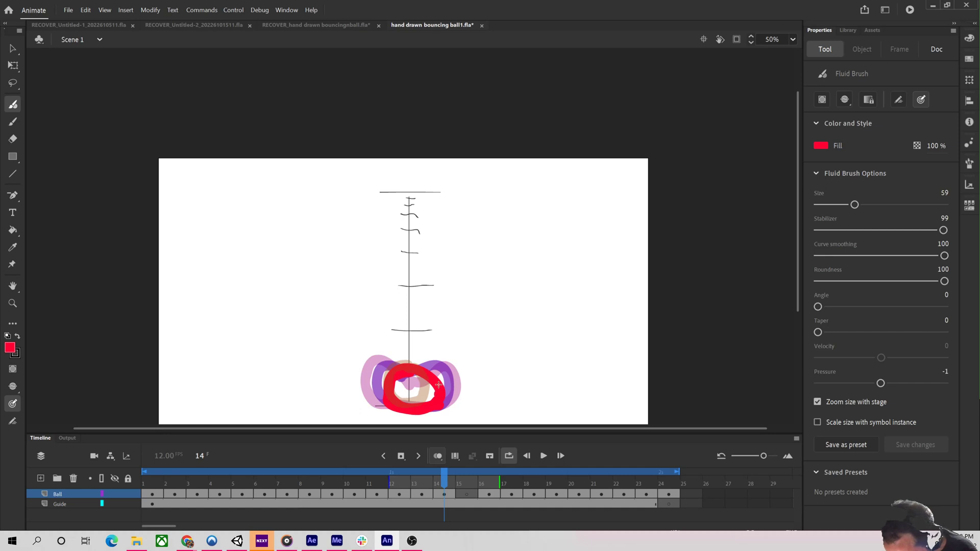
{"action": "key", "text": "ctrl+z"}
{"action": "key", "text": "comma"}
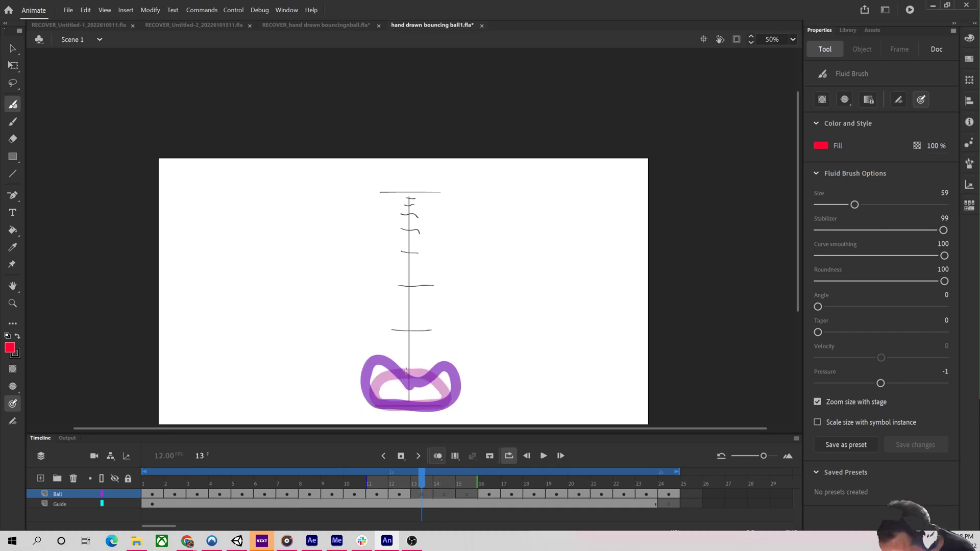
Draw a squashed ball on frame 13 and a rounder ball on the ground on frame 14.
{"action": "mouse_move", "coordinate": [406, 370]}
{"action": "left_mouse_down"}
{"action": "mouse_move", "coordinate": [377, 363]}
{"action": "mouse_move", "coordinate": [373, 383]}
{"action": "mouse_move", "coordinate": [383, 399]}
{"action": "mouse_move", "coordinate": [443, 399]}
{"action": "mouse_move", "coordinate": [448, 381]}
{"action": "mouse_move", "coordinate": [437, 366]}
{"action": "mouse_move", "coordinate": [402, 367]}
{"action": "left_mouse_up"}
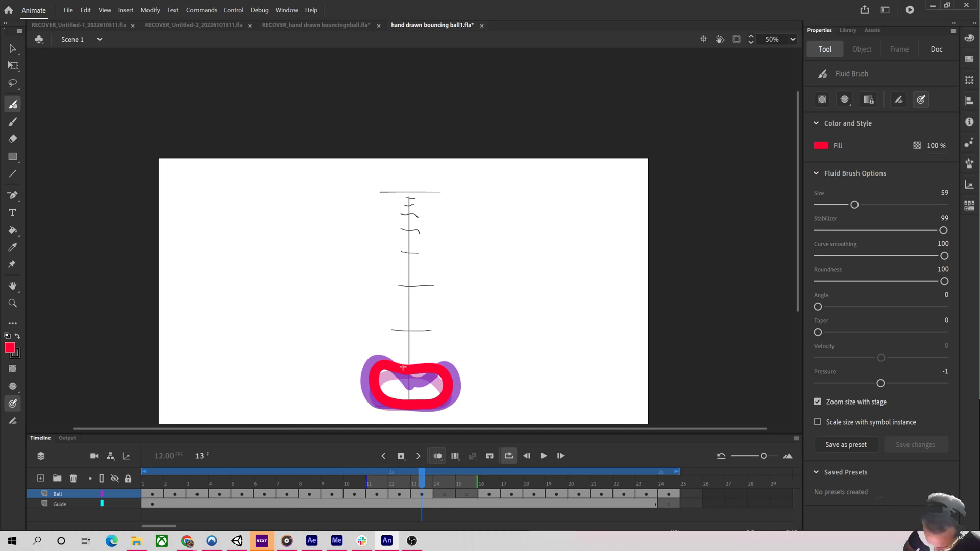
{"action": "key", "text": "period"}
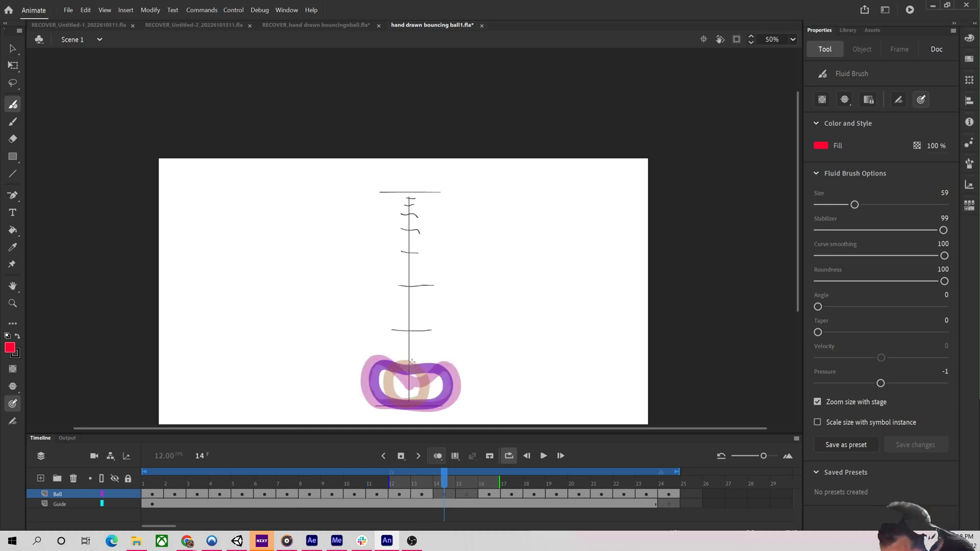
{"action": "mouse_move", "coordinate": [408, 356]}
{"action": "left_mouse_down"}
{"action": "mouse_move", "coordinate": [383, 377]}
{"action": "mouse_move", "coordinate": [383, 397]}
{"action": "mouse_move", "coordinate": [424, 407]}
{"action": "mouse_move", "coordinate": [438, 398]}
{"action": "mouse_move", "coordinate": [439, 375]}
{"action": "mouse_move", "coordinate": [407, 355]}
{"action": "left_mouse_up"}
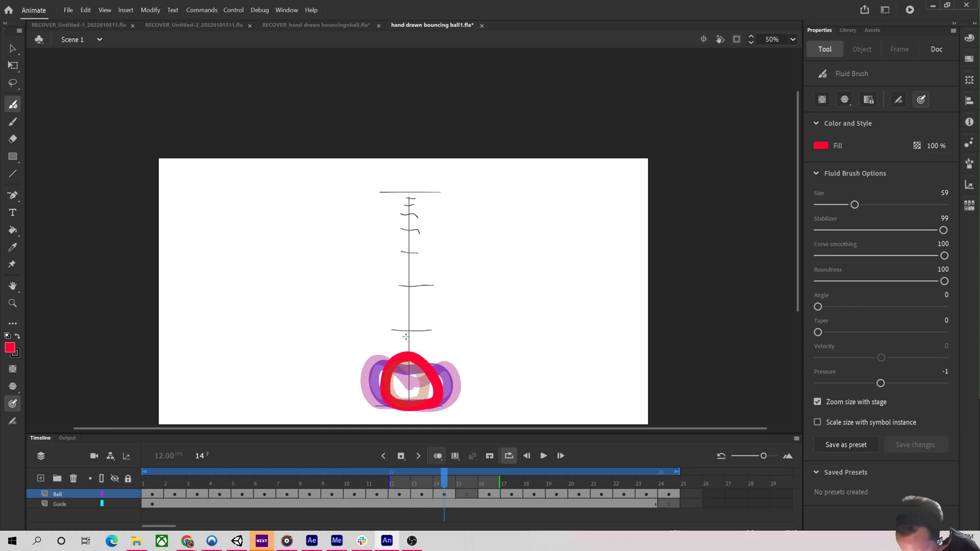
{"action": "key", "text": "period"}
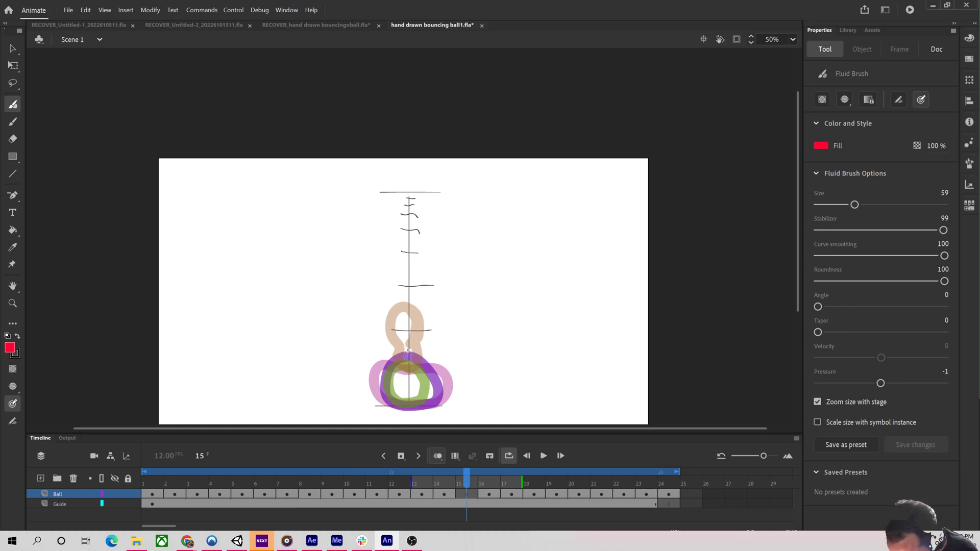
On frame 15, draw a round ball rising just above the ground and step through frames 15 to 17 to check the motion.
{"action": "mouse_move", "coordinate": [408, 351]}
{"action": "left_mouse_down"}
{"action": "mouse_move", "coordinate": [385, 369]}
{"action": "mouse_move", "coordinate": [382, 387]}
{"action": "mouse_move", "coordinate": [405, 402]}
{"action": "mouse_move", "coordinate": [438, 394]}
{"action": "mouse_move", "coordinate": [430, 360]}
{"action": "mouse_move", "coordinate": [401, 349]}
{"action": "left_mouse_up"}
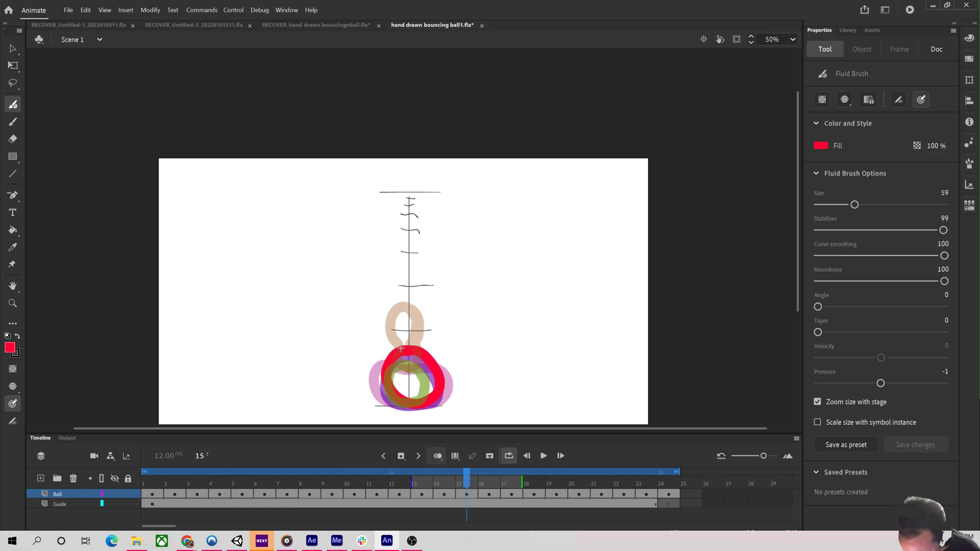
{"action": "key", "text": "period"}
{"action": "key", "text": "period"}
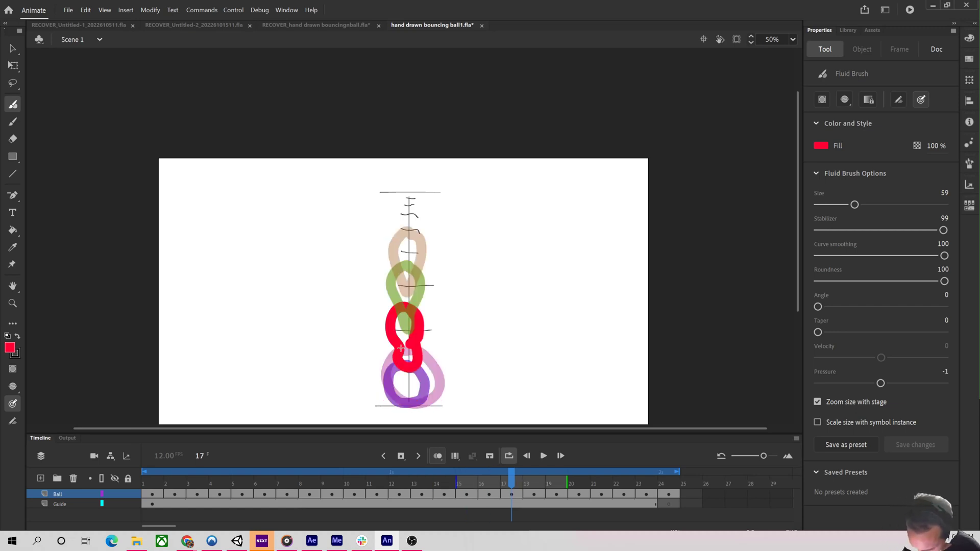
{"action": "key", "text": "period"}
{"action": "key", "text": "comma"}
{"action": "key", "text": "comma"}
{"action": "key", "text": "comma"}
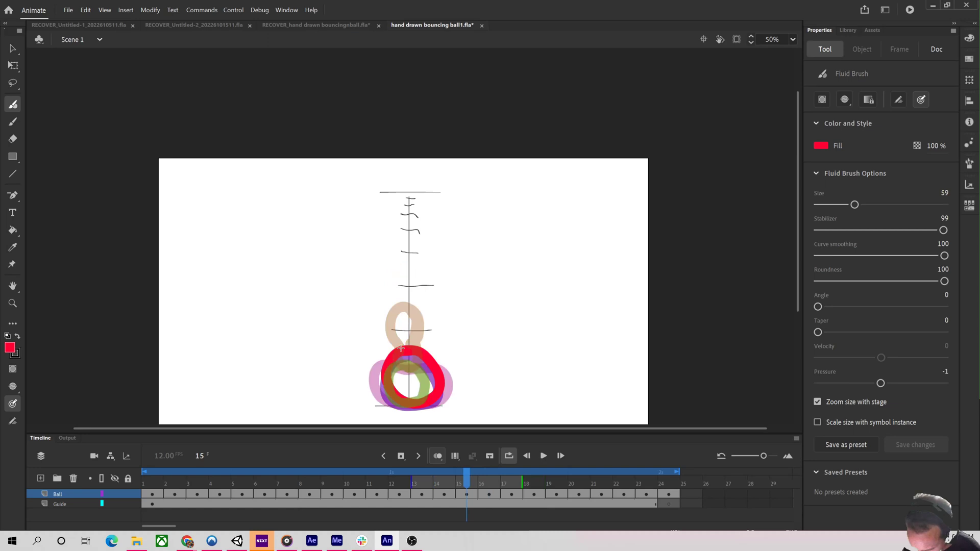
{"action": "key", "text": "period"}
Step back and forth through frames 12 to 17 to review the bounce spacing.
{"action": "key", "text": "period"}
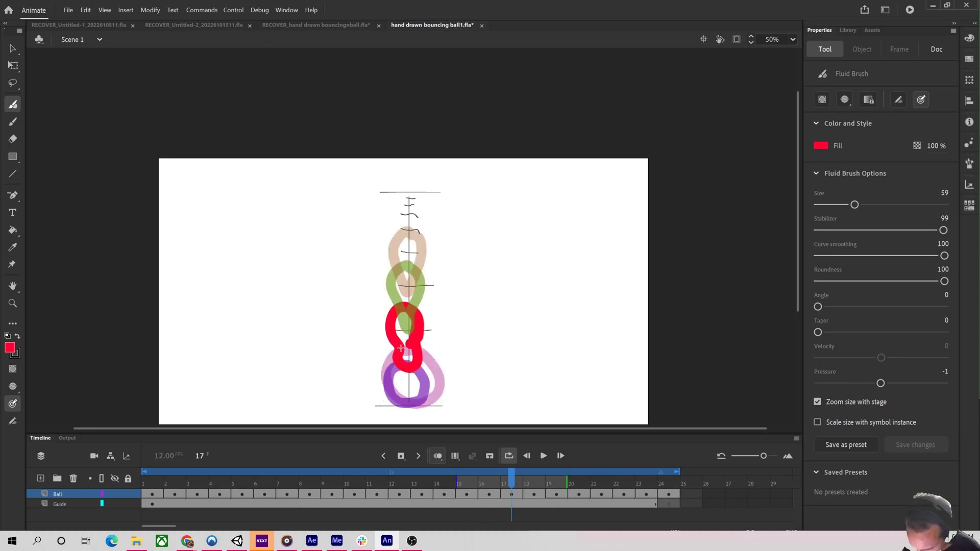
{"action": "key", "text": "comma"}
{"action": "key", "text": "period"}
{"action": "key", "text": "comma"}
{"action": "key", "text": "comma"}
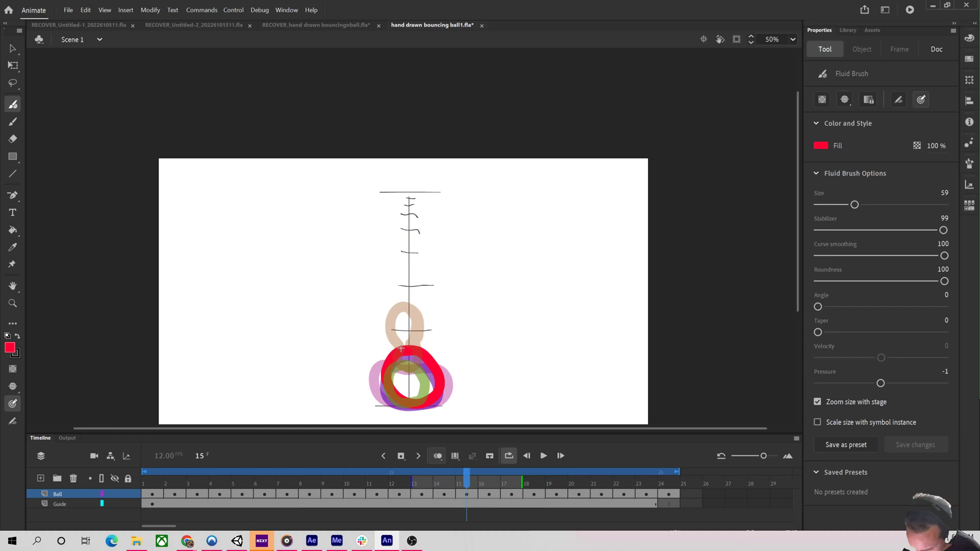
{"action": "key", "text": "period"}
{"action": "key", "text": "period"}
{"action": "key", "text": "comma"}
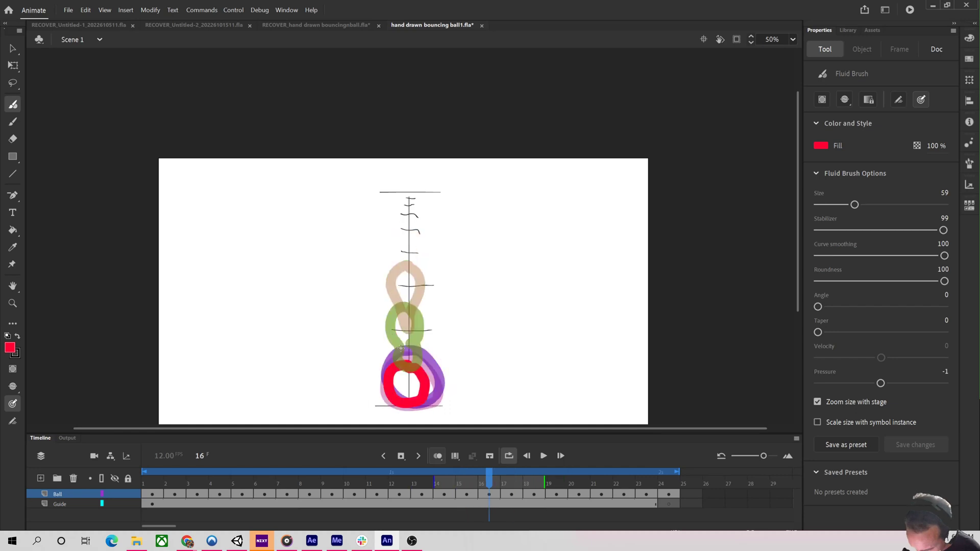
{"action": "key", "text": "period"}
{"action": "key", "text": "comma"}
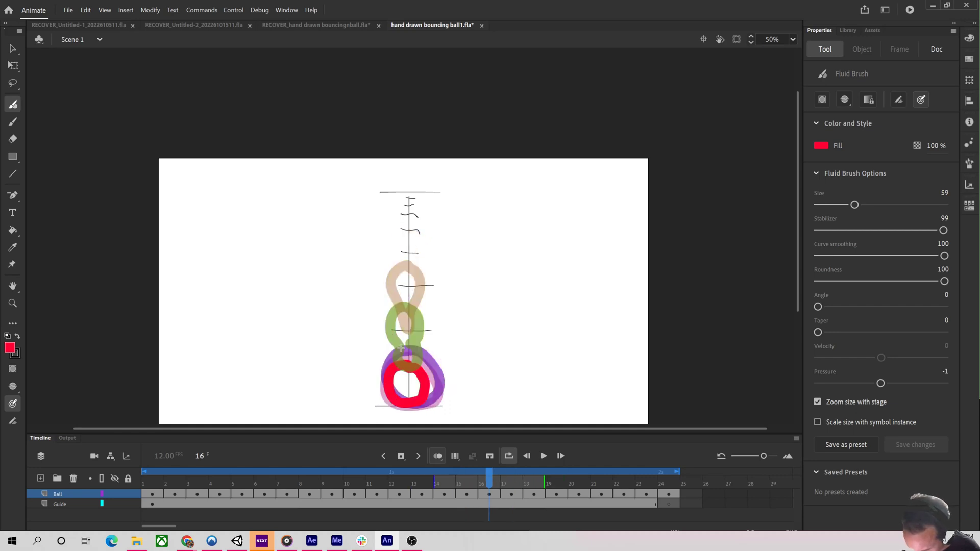
{"action": "key", "text": "comma"}
{"action": "key", "text": "period"}
{"action": "key", "text": "comma"}
{"action": "key", "text": "comma"}
{"action": "key", "text": "comma"}
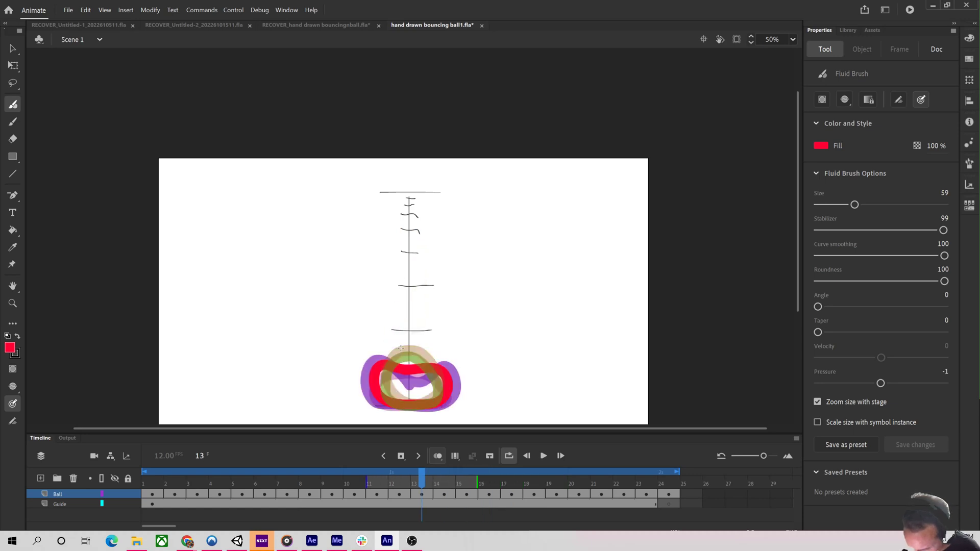
{"action": "key", "text": "comma"}
{"action": "key", "text": "period"}
Undo the recent strokes and redraw a wide squashed ball on the ground line on frame 12.
{"action": "key", "text": "ctrl+z"}
{"action": "key", "text": "ctrl+z"}
{"action": "key", "text": "ctrl+z"}
{"action": "key", "text": "ctrl+z"}
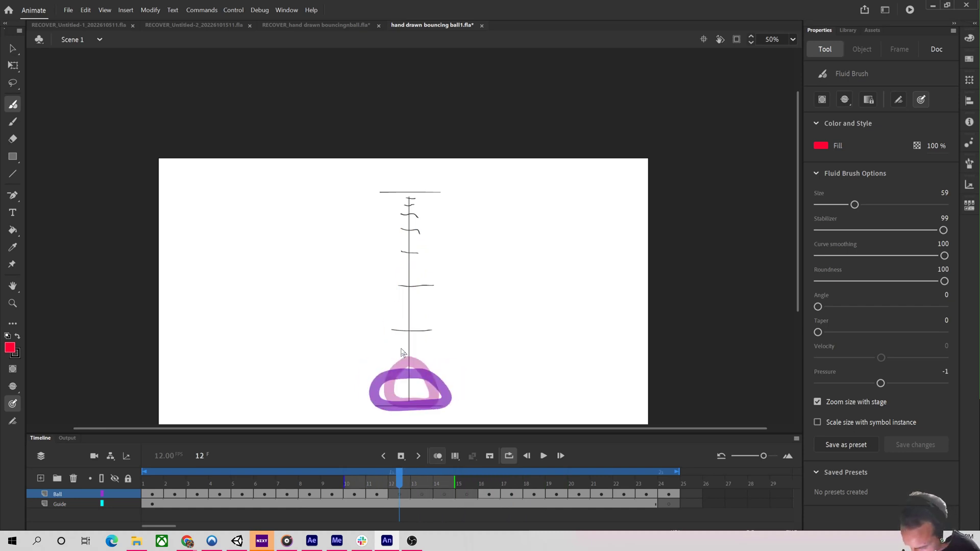
{"action": "key", "text": "comma"}
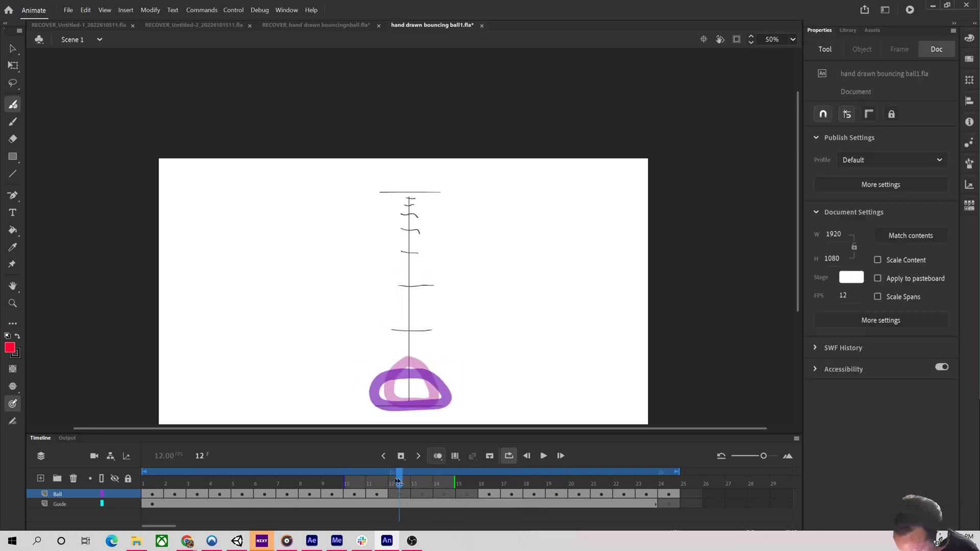
{"action": "key", "text": "period"}
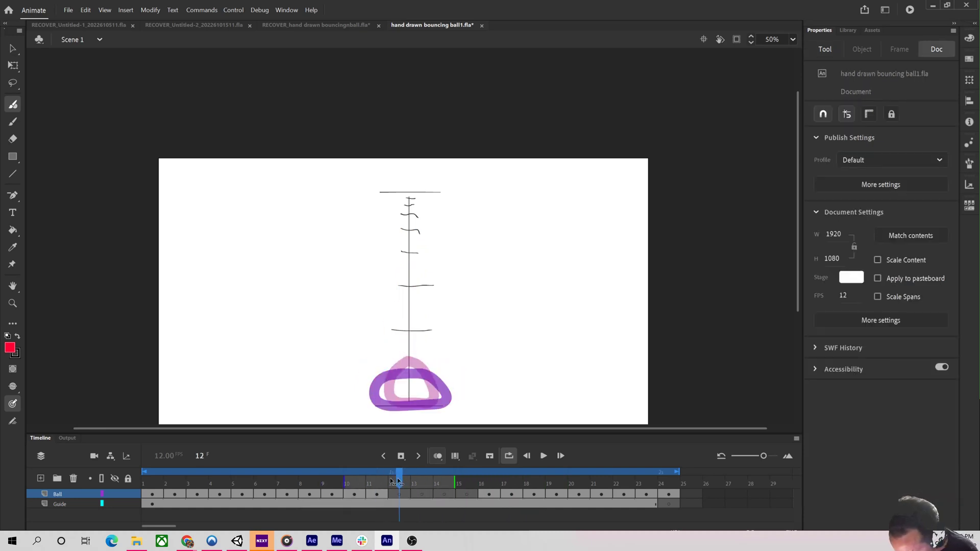
{"action": "left_click", "coordinate": [405, 375]}
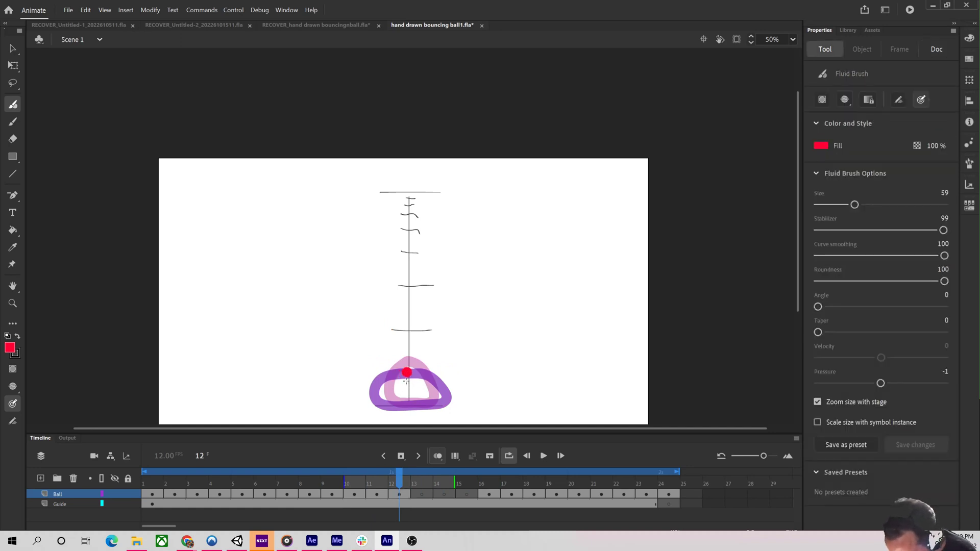
{"action": "key", "text": "ctrl+z"}
{"action": "mouse_move", "coordinate": [407, 378]}
{"action": "left_mouse_down"}
{"action": "mouse_move", "coordinate": [369, 362]}
{"action": "mouse_move", "coordinate": [369, 384]}
{"action": "mouse_move", "coordinate": [392, 364]}
{"action": "mouse_move", "coordinate": [379, 358]}
{"action": "mouse_move", "coordinate": [368, 377]}
{"action": "mouse_move", "coordinate": [398, 411]}
{"action": "mouse_move", "coordinate": [440, 404]}
{"action": "mouse_move", "coordinate": [447, 376]}
{"action": "mouse_move", "coordinate": [426, 366]}
{"action": "mouse_move", "coordinate": [406, 375]}
{"action": "mouse_move", "coordinate": [375, 361]}
{"action": "mouse_move", "coordinate": [365, 384]}
{"action": "mouse_move", "coordinate": [396, 407]}
{"action": "mouse_move", "coordinate": [431, 411]}
{"action": "mouse_move", "coordinate": [452, 394]}
{"action": "mouse_move", "coordinate": [434, 364]}
{"action": "mouse_move", "coordinate": [413, 376]}
{"action": "mouse_move", "coordinate": [383, 362]}
{"action": "mouse_move", "coordinate": [368, 374]}
{"action": "mouse_move", "coordinate": [371, 394]}
{"action": "mouse_move", "coordinate": [401, 410]}
{"action": "mouse_move", "coordinate": [432, 406]}
{"action": "mouse_move", "coordinate": [457, 382]}
{"action": "mouse_move", "coordinate": [434, 366]}
{"action": "mouse_move", "coordinate": [404, 374]}
{"action": "mouse_move", "coordinate": [367, 362]}
{"action": "mouse_move", "coordinate": [351, 389]}
{"action": "mouse_move", "coordinate": [388, 406]}
{"action": "mouse_move", "coordinate": [455, 396]}
{"action": "mouse_move", "coordinate": [451, 369]}
{"action": "mouse_move", "coordinate": [402, 367]}
{"action": "left_mouse_up"}
{"action": "key", "text": "ctrl+z"}
{"action": "key", "text": "ctrl+z"}
{"action": "key", "text": "ctrl+z"}
{"action": "key", "text": "ctrl+z"}
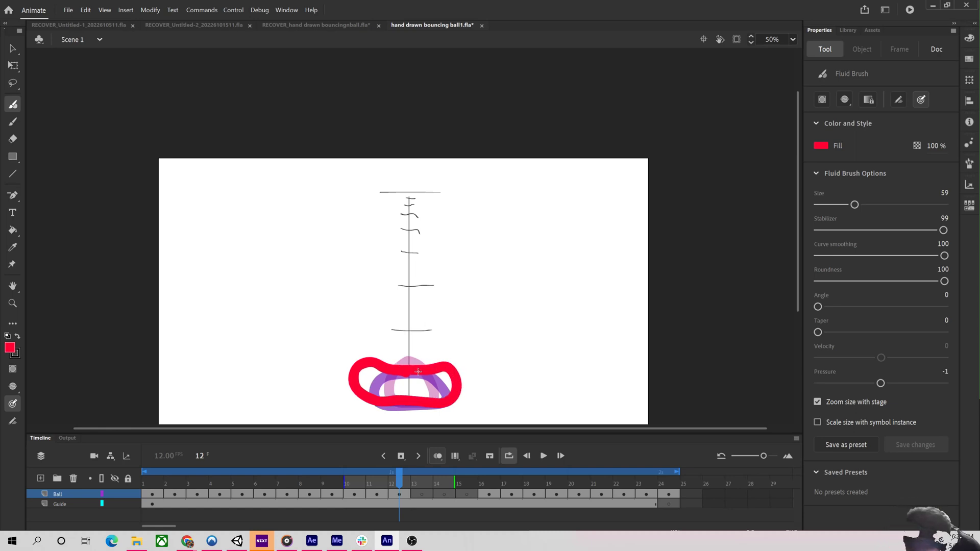
Draw wide squashed balls on the ground line on frames 13 and 14.
{"action": "key", "text": "period"}
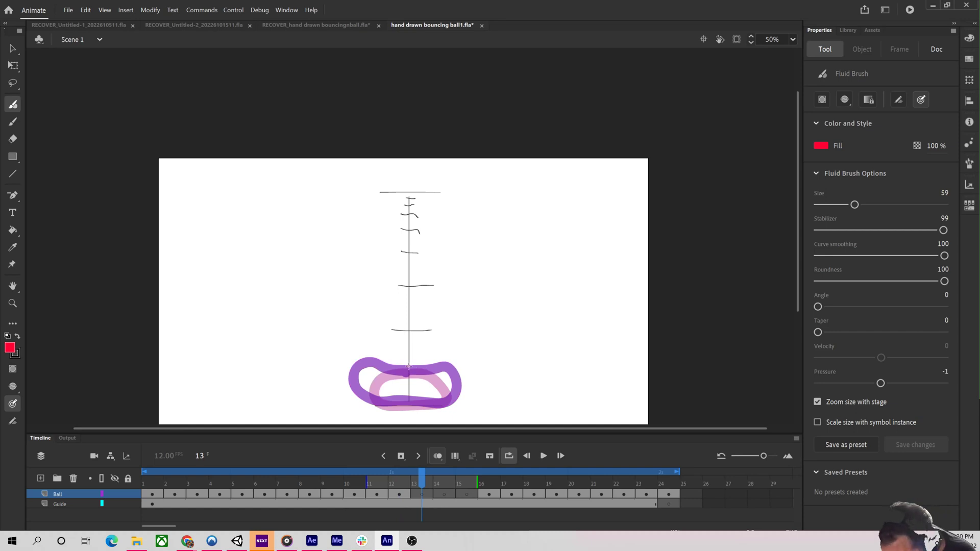
{"action": "mouse_move", "coordinate": [406, 371]}
{"action": "left_mouse_down"}
{"action": "mouse_move", "coordinate": [377, 353]}
{"action": "mouse_move", "coordinate": [361, 357]}
{"action": "mouse_move", "coordinate": [362, 380]}
{"action": "mouse_move", "coordinate": [379, 402]}
{"action": "mouse_move", "coordinate": [458, 397]}
{"action": "mouse_move", "coordinate": [454, 360]}
{"action": "mouse_move", "coordinate": [405, 363]}
{"action": "left_mouse_up"}
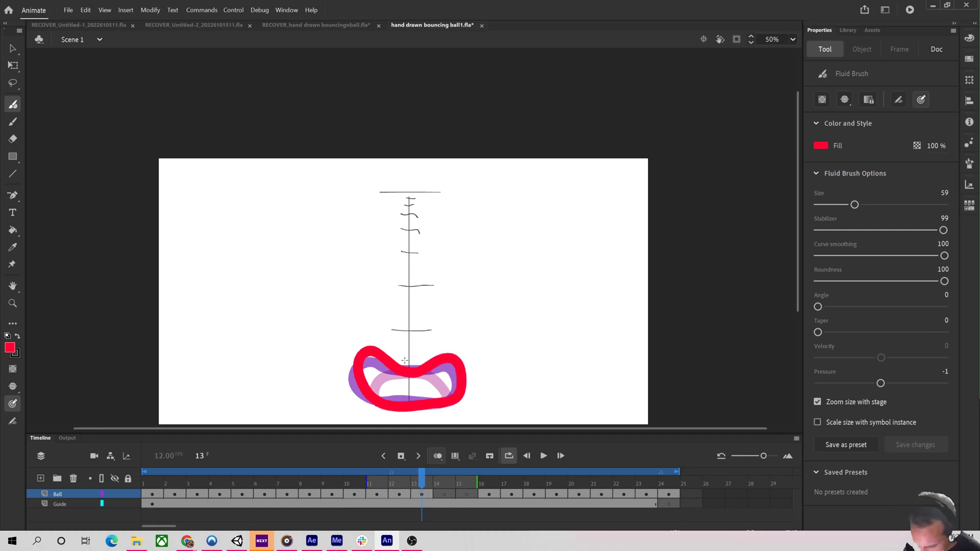
{"action": "key", "text": "period"}
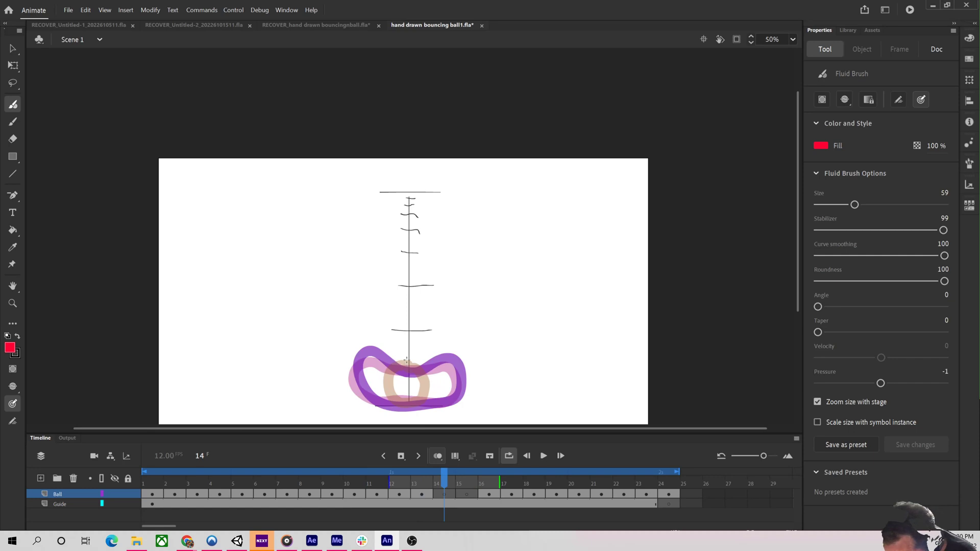
{"action": "mouse_move", "coordinate": [406, 361]}
{"action": "left_mouse_down"}
{"action": "mouse_move", "coordinate": [373, 375]}
{"action": "mouse_move", "coordinate": [369, 402]}
{"action": "mouse_move", "coordinate": [448, 402]}
{"action": "mouse_move", "coordinate": [442, 377]}
{"action": "mouse_move", "coordinate": [401, 361]}
{"action": "left_mouse_up"}
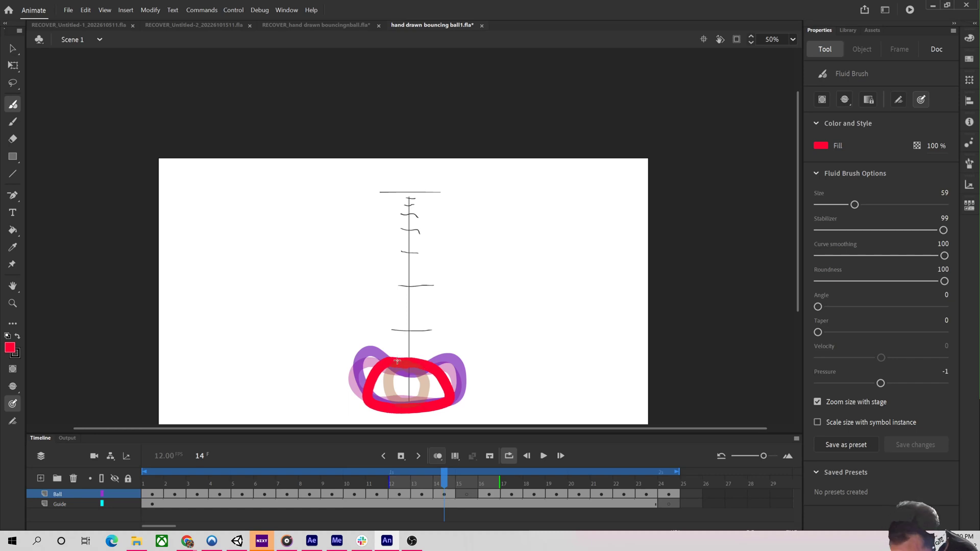
Draw the rising ball on frames 15, 16 and 17, stretching it vertically on frame 17.
{"action": "key", "text": "."}
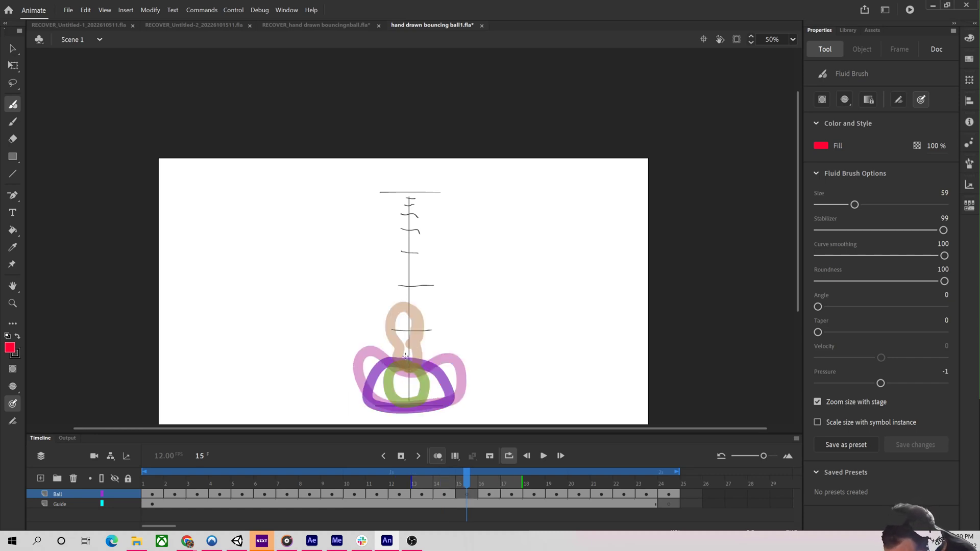
{"action": "mouse_move", "coordinate": [406, 356]}
{"action": "left_mouse_down"}
{"action": "mouse_move", "coordinate": [384, 369]}
{"action": "mouse_move", "coordinate": [378, 394]}
{"action": "mouse_move", "coordinate": [392, 409]}
{"action": "mouse_move", "coordinate": [439, 402]}
{"action": "mouse_move", "coordinate": [426, 360]}
{"action": "mouse_move", "coordinate": [398, 355]}
{"action": "left_mouse_up"}
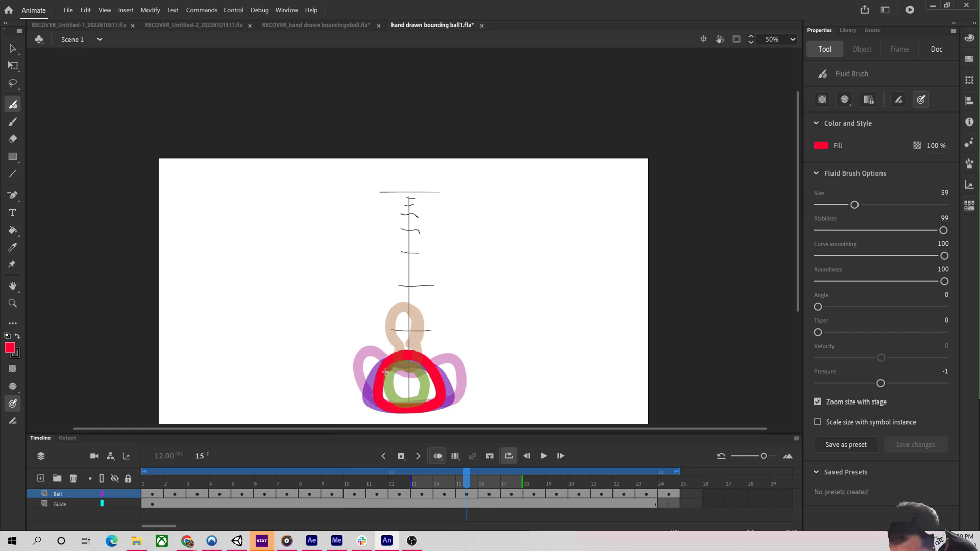
{"action": "key", "text": "."}
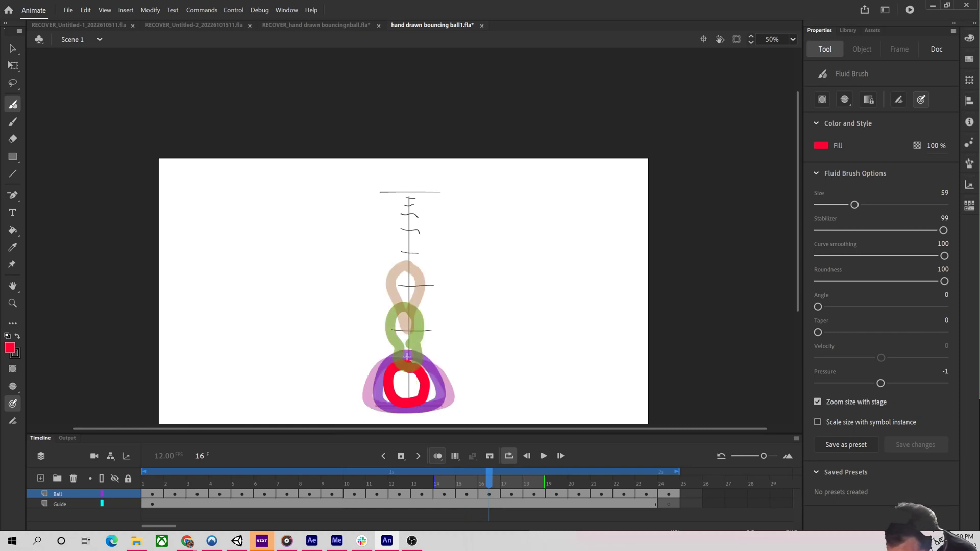
{"action": "mouse_move", "coordinate": [407, 352]}
{"action": "left_mouse_down"}
{"action": "mouse_move", "coordinate": [389, 362]}
{"action": "mouse_move", "coordinate": [386, 386]}
{"action": "mouse_move", "coordinate": [434, 392]}
{"action": "mouse_move", "coordinate": [422, 364]}
{"action": "mouse_move", "coordinate": [405, 355]}
{"action": "left_mouse_up"}
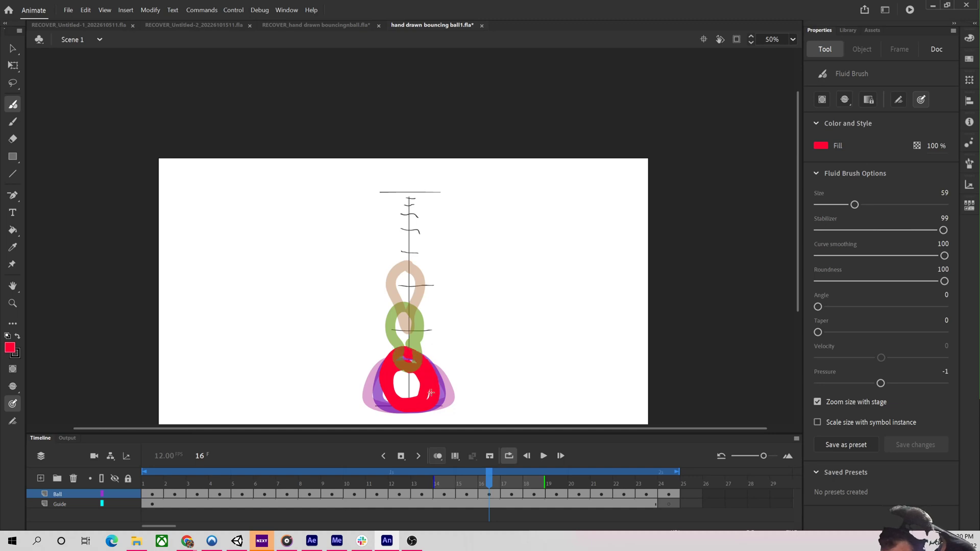
{"action": "key", "text": "."}
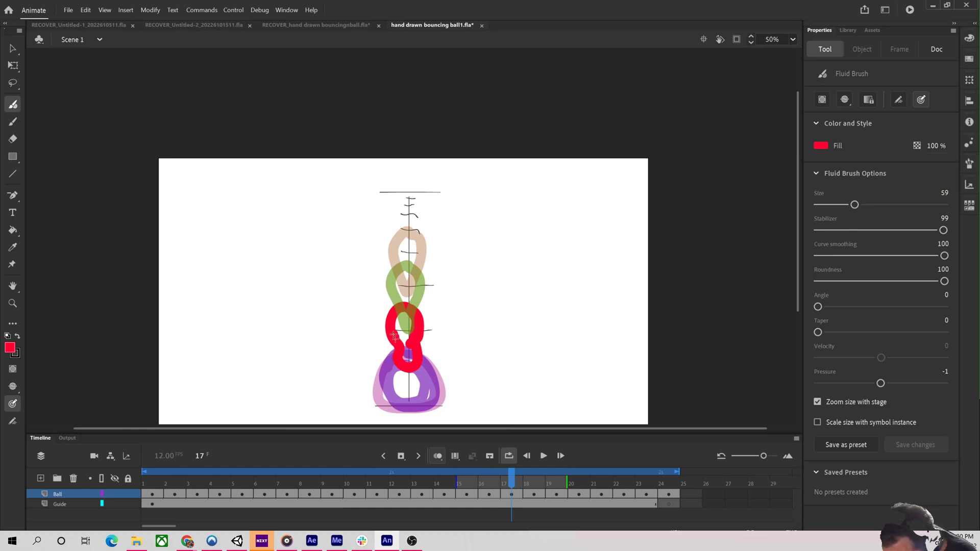
{"action": "mouse_move", "coordinate": [397, 371]}
{"action": "left_mouse_down"}
{"action": "mouse_move", "coordinate": [408, 383]}
{"action": "mouse_move", "coordinate": [421, 368]}
{"action": "left_mouse_up"}
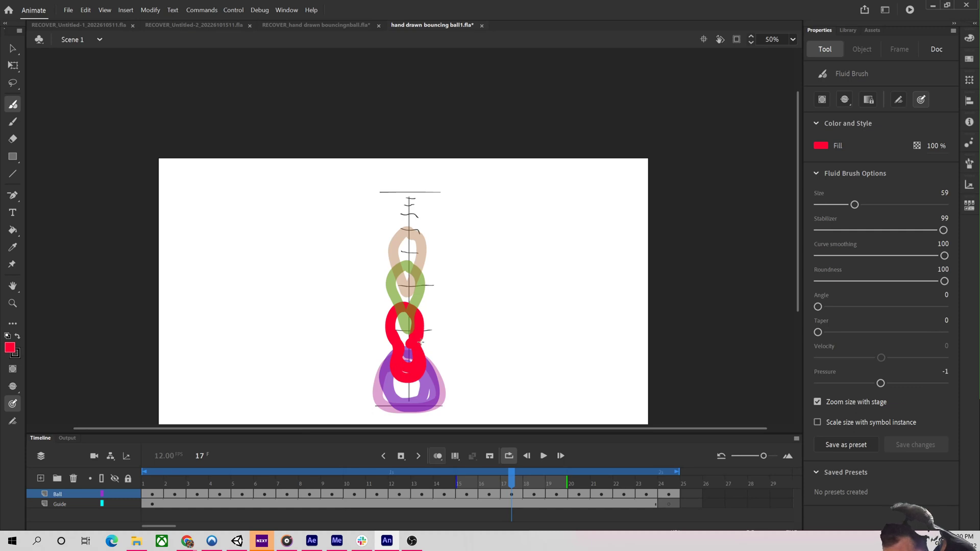
Move to frame 20 and play the animation to check the bounce.
{"action": "key", "text": "period"}
{"action": "key", "text": "period"}
{"action": "key", "text": "period"}
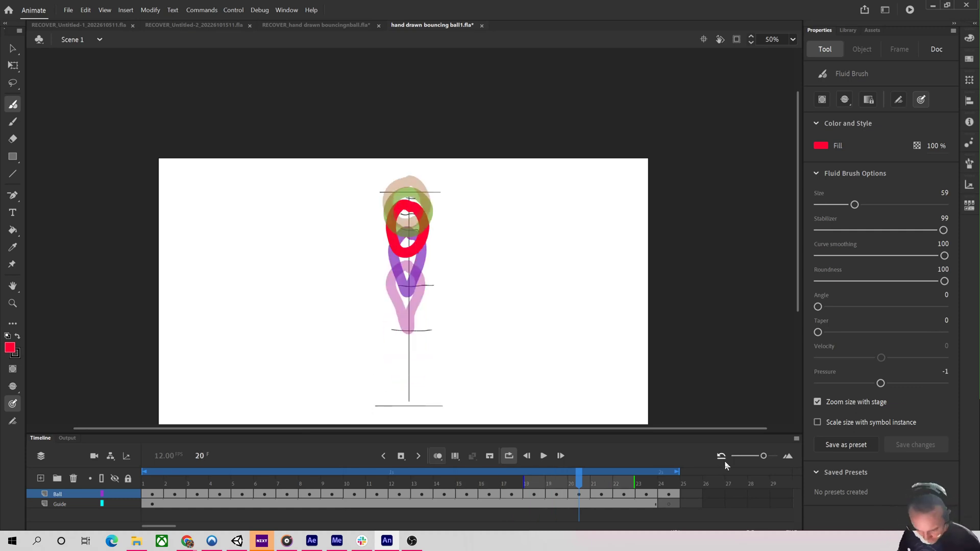
{"action": "key", "text": "Return"}
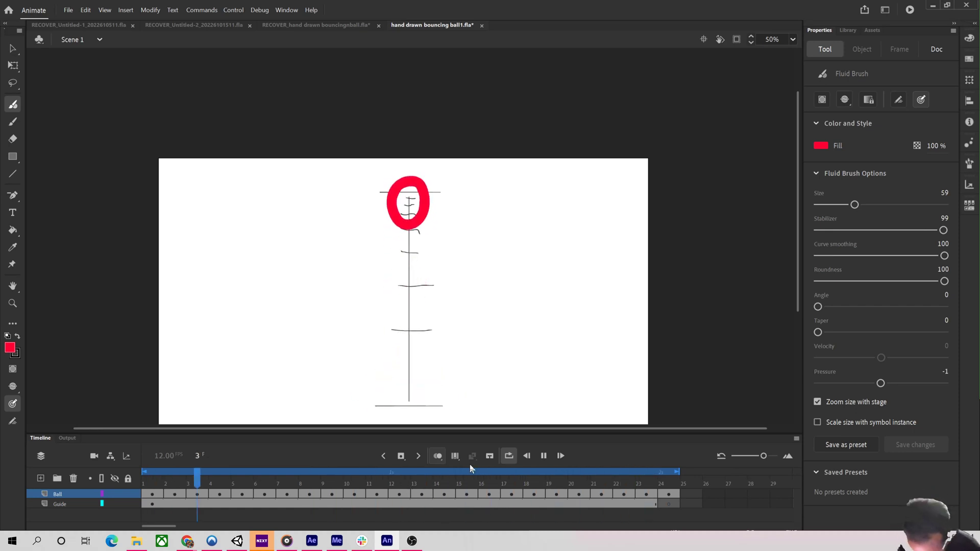
{"action": "key", "text": "Return"}
Clear the ball drawings from frames 12, 13 and 14.
{"action": "left_click_drag", "start_coordinate": [350, 480], "coordinate": [392, 489]}
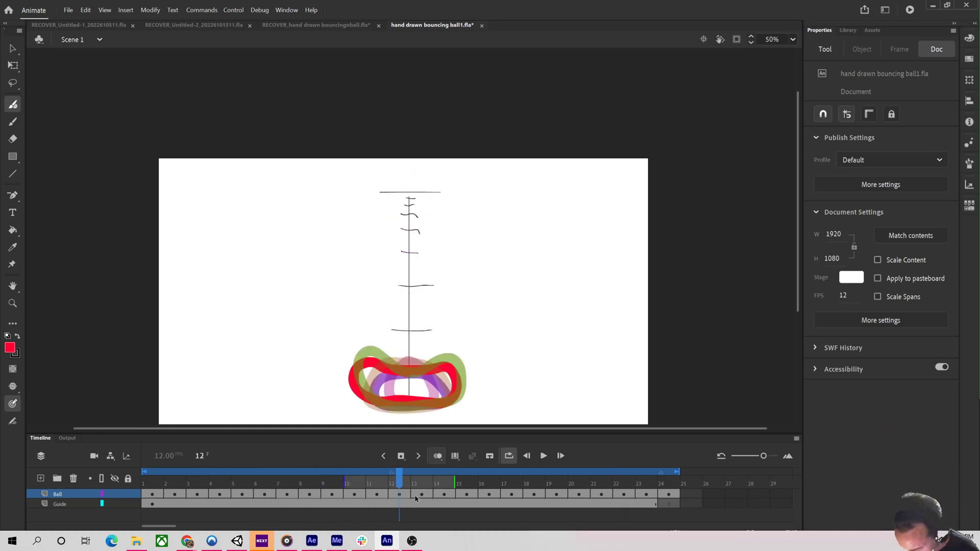
{"action": "left_click", "coordinate": [404, 495]}
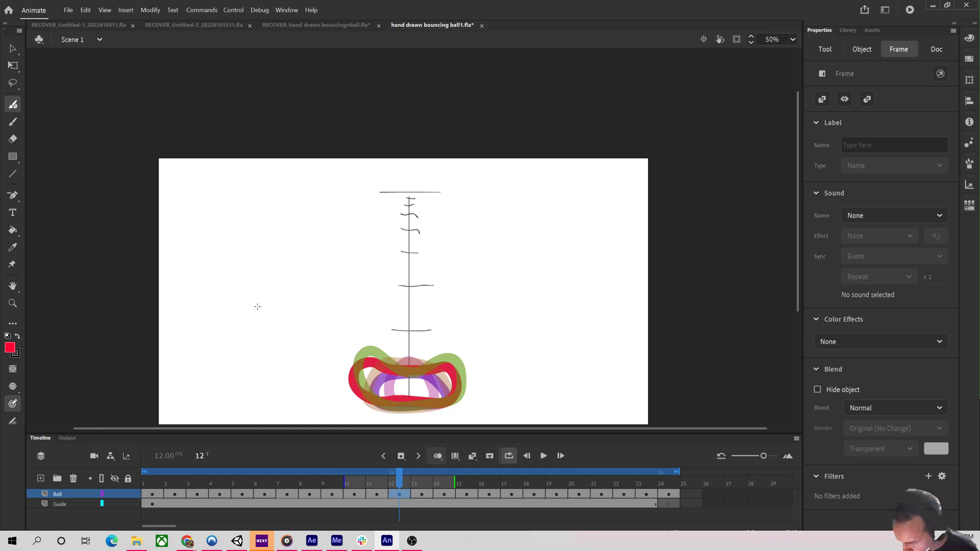
{"action": "key", "text": "q"}
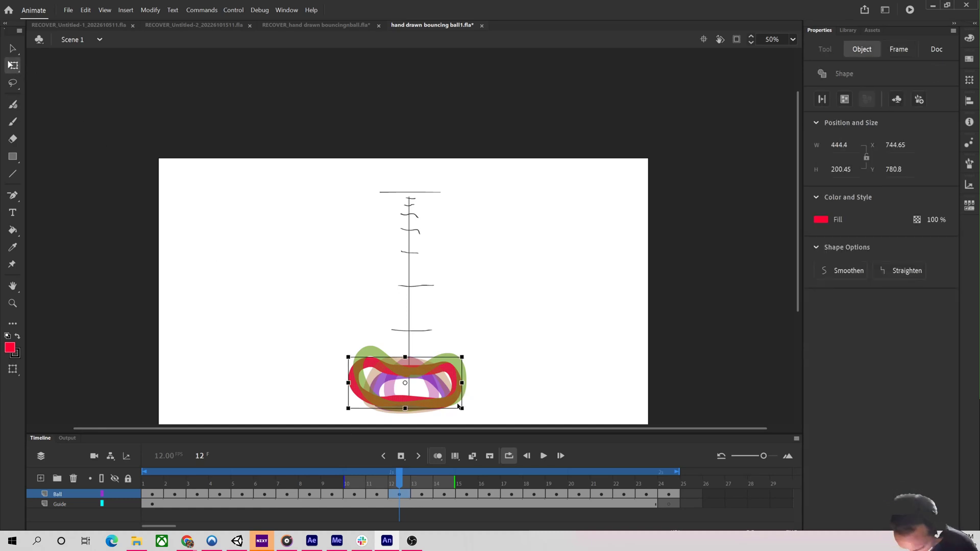
{"action": "left_click", "coordinate": [459, 406]}
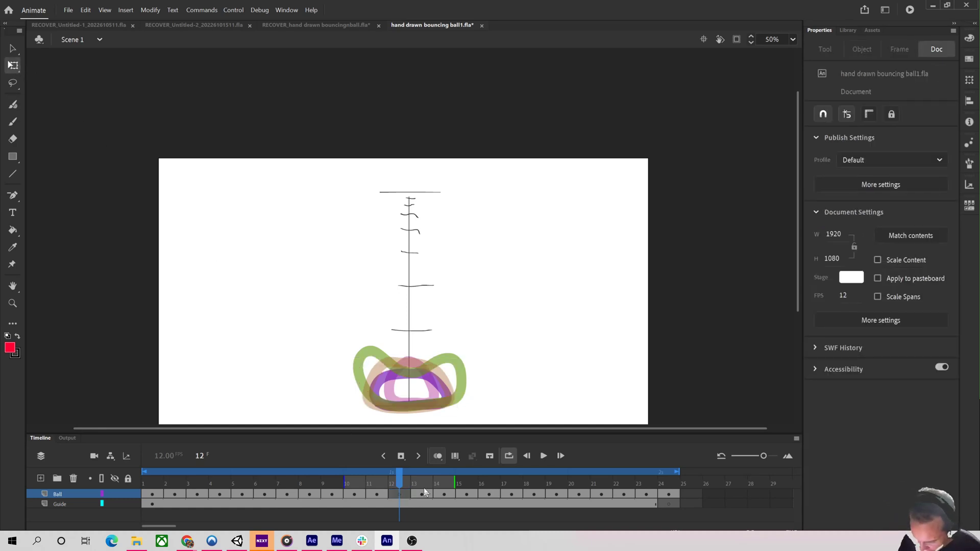
{"action": "left_click", "coordinate": [426, 494]}
{"action": "key", "text": "Delete"}
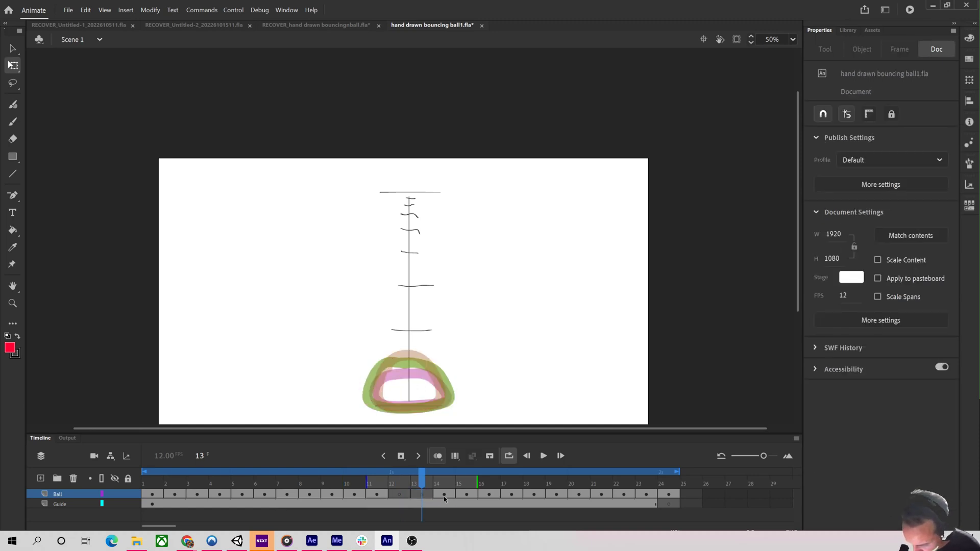
{"action": "left_click", "coordinate": [444, 495]}
{"action": "key", "text": "Delete"}
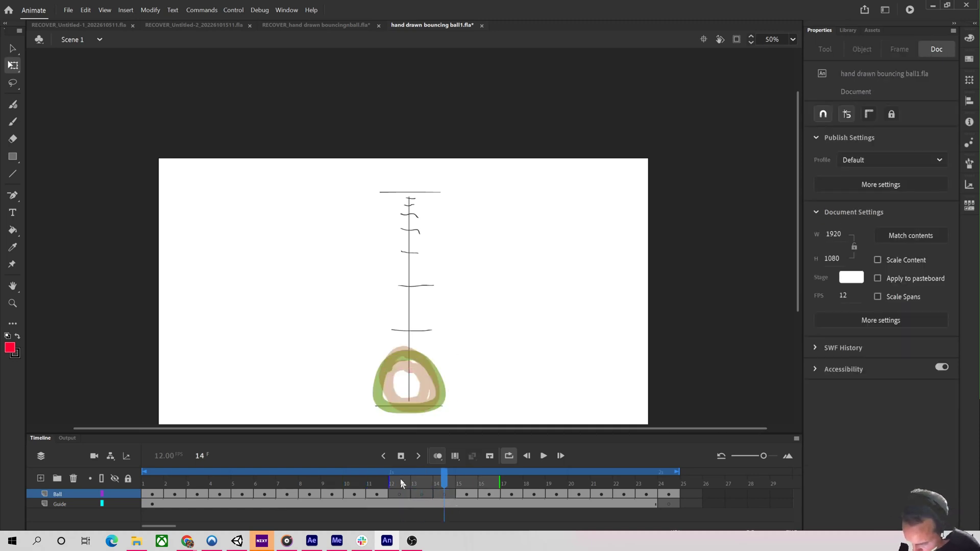
Switch to the Fluid Brush and thicken the ball on frame 10.
{"action": "left_click_drag", "start_coordinate": [400, 482], "coordinate": [379, 490]}
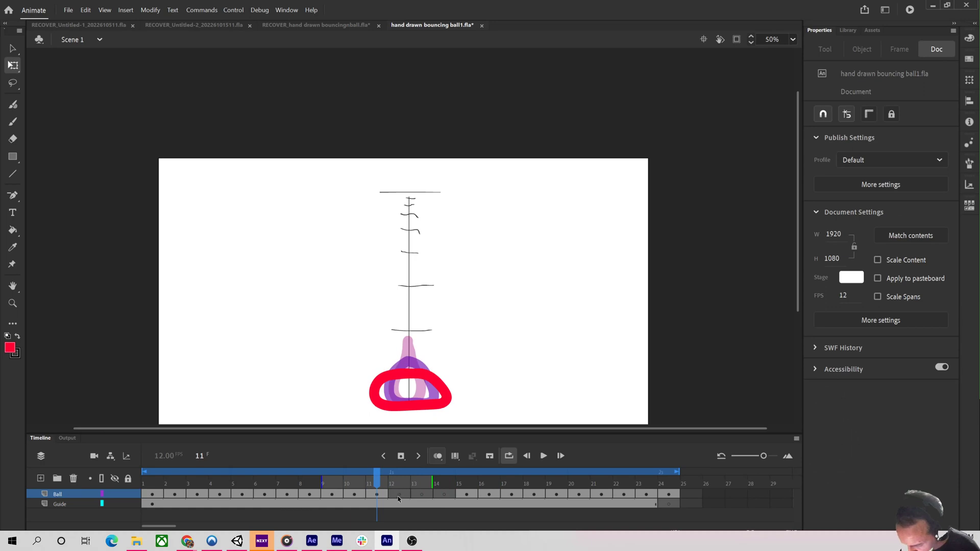
{"action": "left_click", "coordinate": [361, 486]}
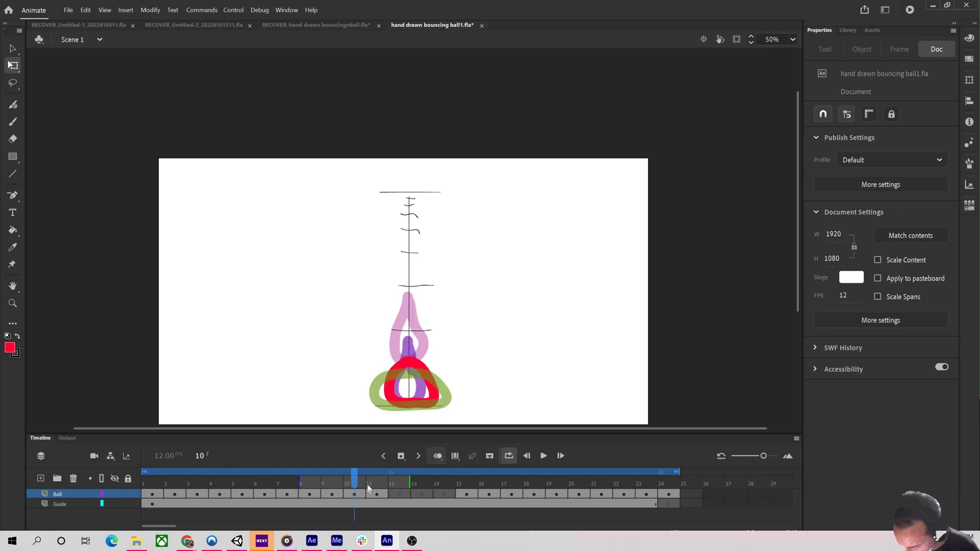
{"action": "left_click", "coordinate": [15, 107]}
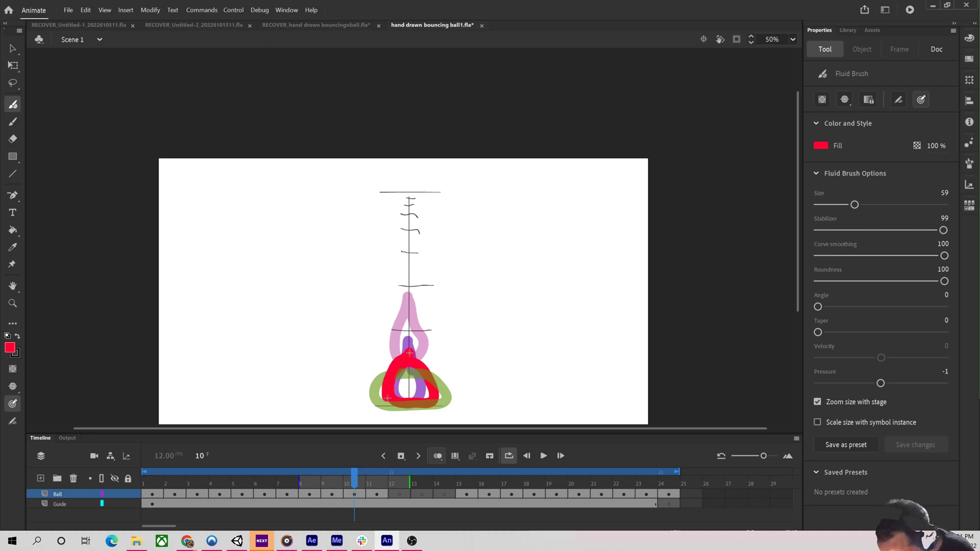
{"action": "mouse_move", "coordinate": [398, 401]}
{"action": "left_mouse_down"}
{"action": "mouse_move", "coordinate": [431, 401]}
{"action": "mouse_move", "coordinate": [430, 374]}
{"action": "mouse_move", "coordinate": [407, 354]}
{"action": "left_mouse_up"}
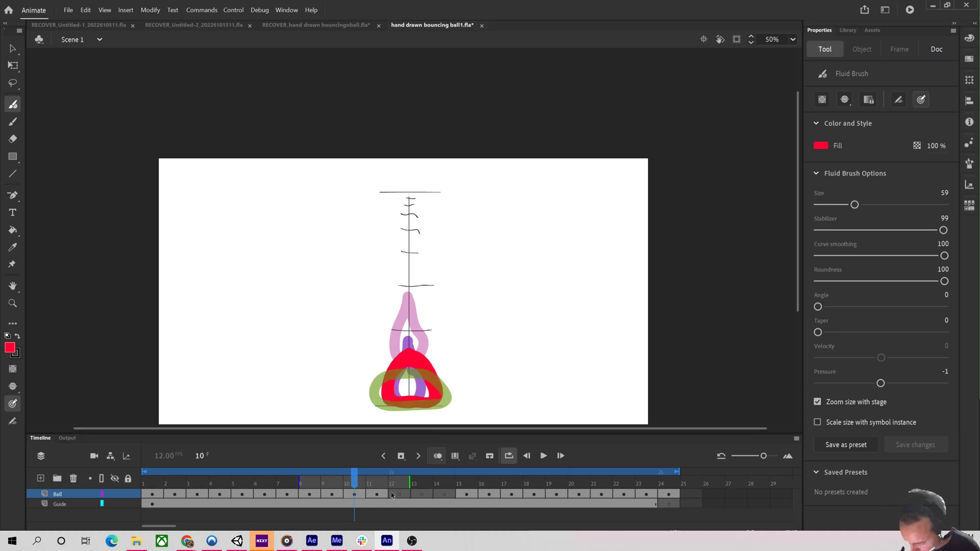
On frame 12, draw a wide squashed ball resting on the ground line.
{"action": "left_click", "coordinate": [374, 483]}
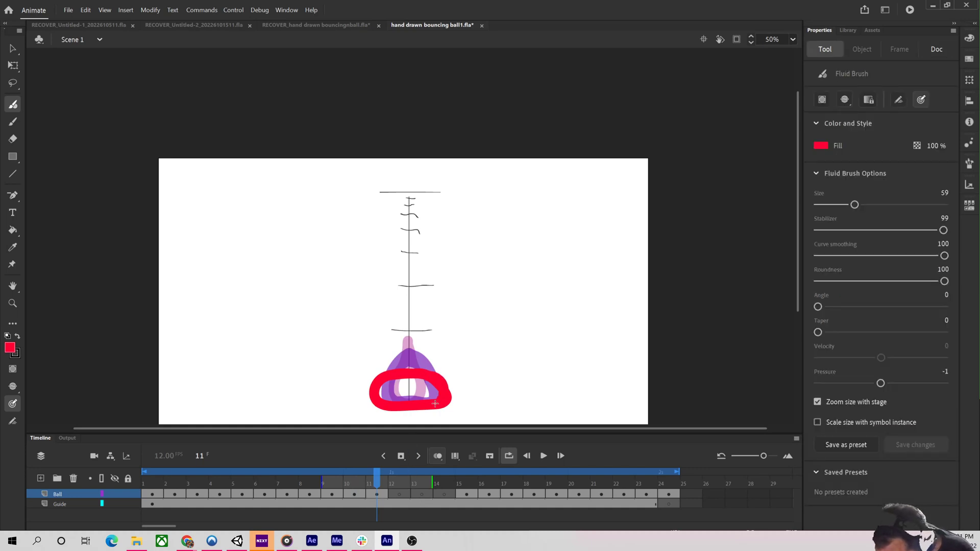
{"action": "left_click", "coordinate": [400, 482]}
{"action": "mouse_move", "coordinate": [407, 380]}
{"action": "left_mouse_down"}
{"action": "mouse_move", "coordinate": [381, 360]}
{"action": "mouse_move", "coordinate": [363, 366]}
{"action": "left_mouse_up"}
{"action": "mouse_move", "coordinate": [356, 388]}
{"action": "left_mouse_down"}
{"action": "mouse_move", "coordinate": [369, 406]}
{"action": "mouse_move", "coordinate": [390, 408]}
{"action": "mouse_move", "coordinate": [461, 396]}
{"action": "mouse_move", "coordinate": [465, 372]}
{"action": "mouse_move", "coordinate": [445, 355]}
{"action": "mouse_move", "coordinate": [396, 367]}
{"action": "left_mouse_up"}
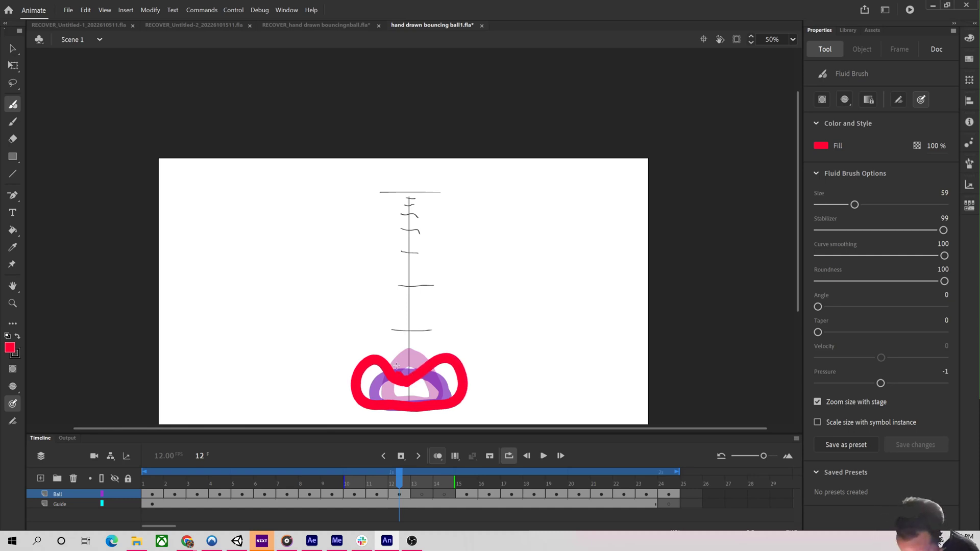
{"action": "left_click", "coordinate": [421, 480]}
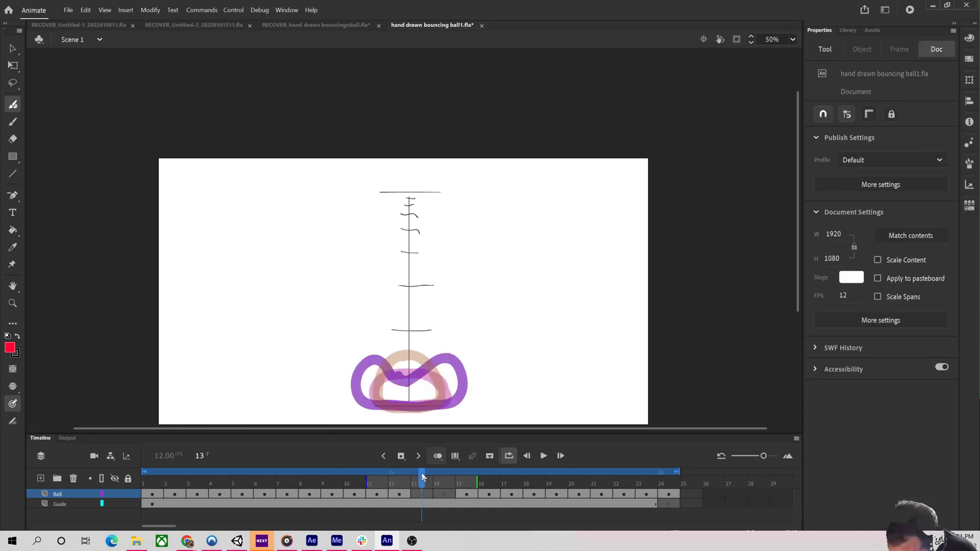
{"action": "left_click", "coordinate": [407, 372]}
{"action": "key", "text": "ctrl+z"}
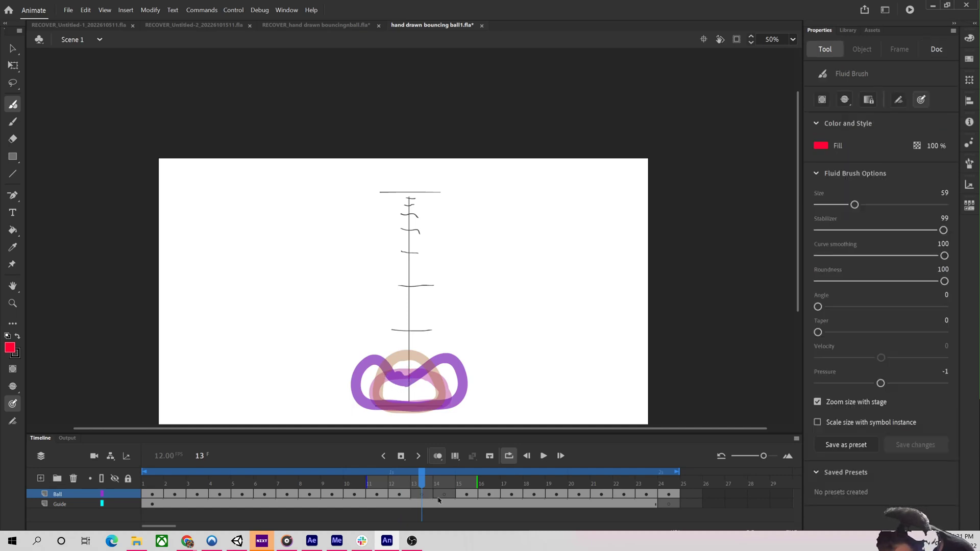
Draw progressively rounder red balls on frames 13 and 14 as the ball lifts off the ground line.
{"action": "left_click", "coordinate": [398, 474]}
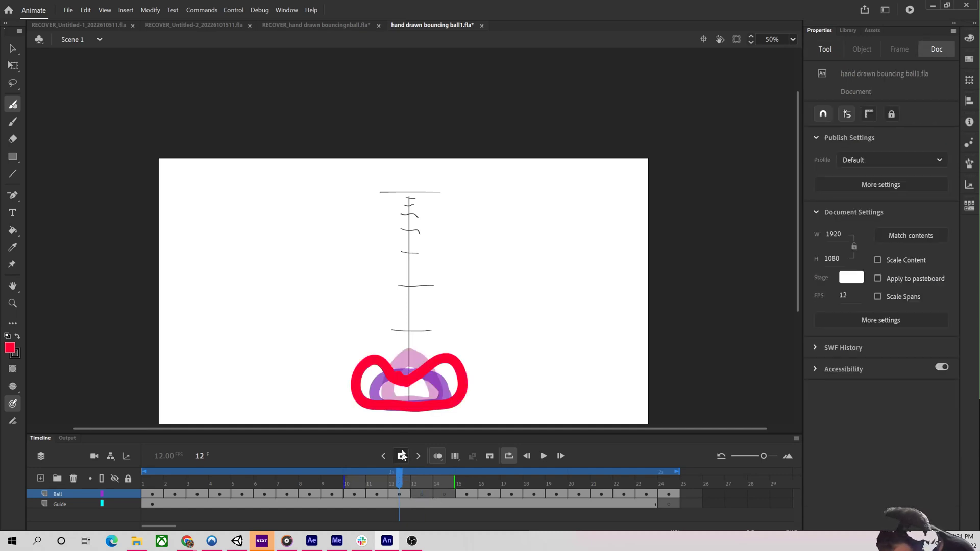
{"action": "left_click", "coordinate": [383, 376]}
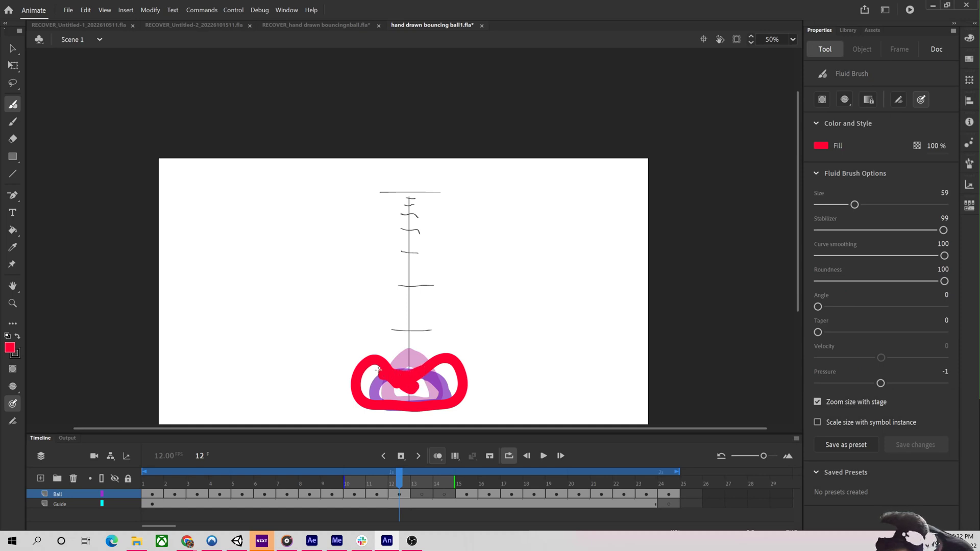
{"action": "left_click", "coordinate": [420, 484]}
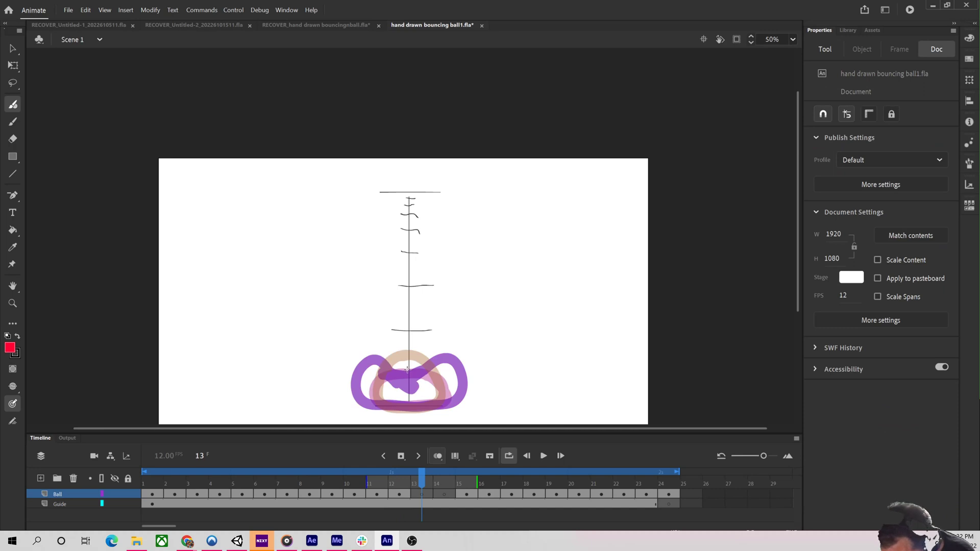
{"action": "mouse_move", "coordinate": [398, 376]}
{"action": "left_mouse_down"}
{"action": "mouse_move", "coordinate": [374, 373]}
{"action": "mouse_move", "coordinate": [363, 393]}
{"action": "mouse_move", "coordinate": [376, 409]}
{"action": "mouse_move", "coordinate": [466, 398]}
{"action": "mouse_move", "coordinate": [448, 374]}
{"action": "mouse_move", "coordinate": [404, 361]}
{"action": "left_mouse_up"}
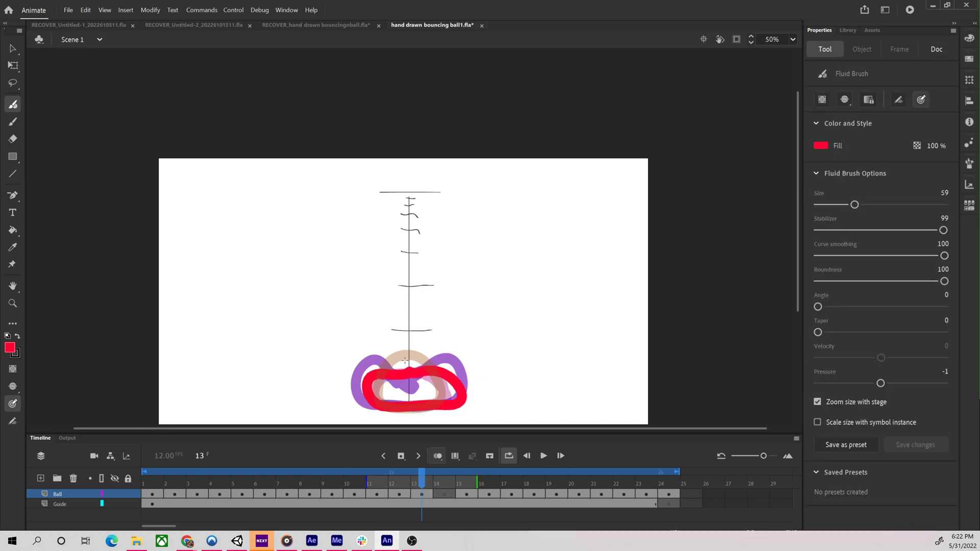
{"action": "left_click", "coordinate": [437, 480]}
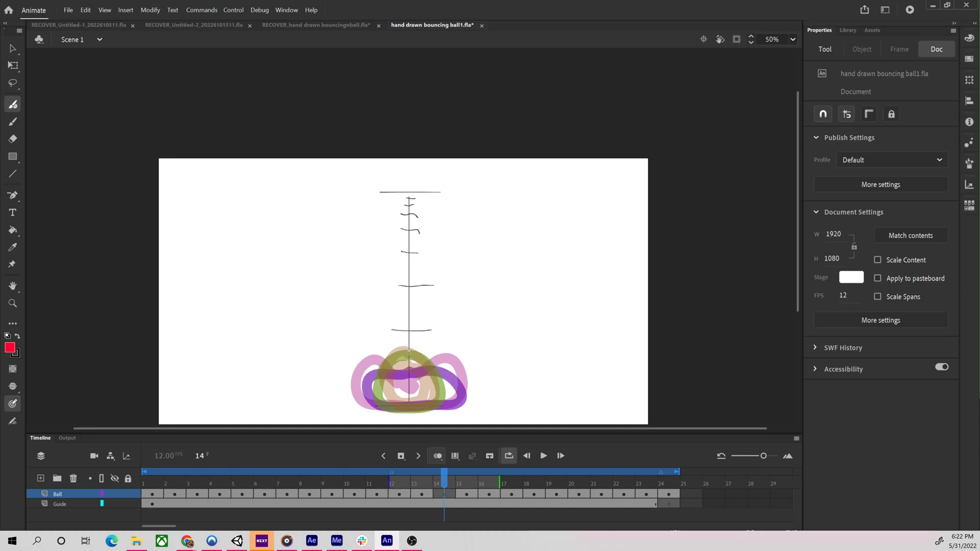
{"action": "mouse_move", "coordinate": [403, 355]}
{"action": "left_mouse_down"}
{"action": "mouse_move", "coordinate": [381, 392]}
{"action": "mouse_move", "coordinate": [426, 409]}
{"action": "mouse_move", "coordinate": [444, 397]}
{"action": "mouse_move", "coordinate": [433, 369]}
{"action": "mouse_move", "coordinate": [410, 353]}
{"action": "left_mouse_up"}
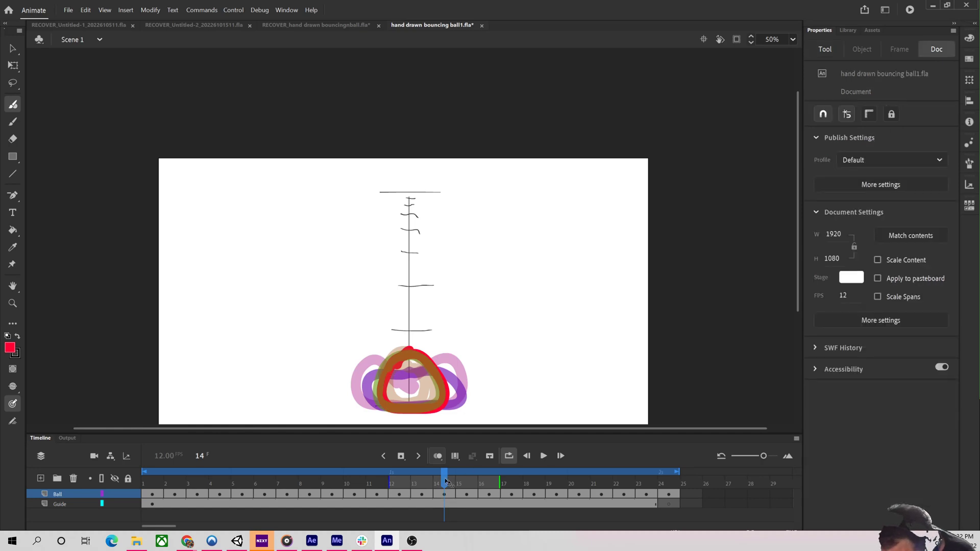
Scrub through the timeline and play the animation to check the bounce.
{"action": "left_click", "coordinate": [464, 483]}
{"action": "left_click", "coordinate": [482, 488]}
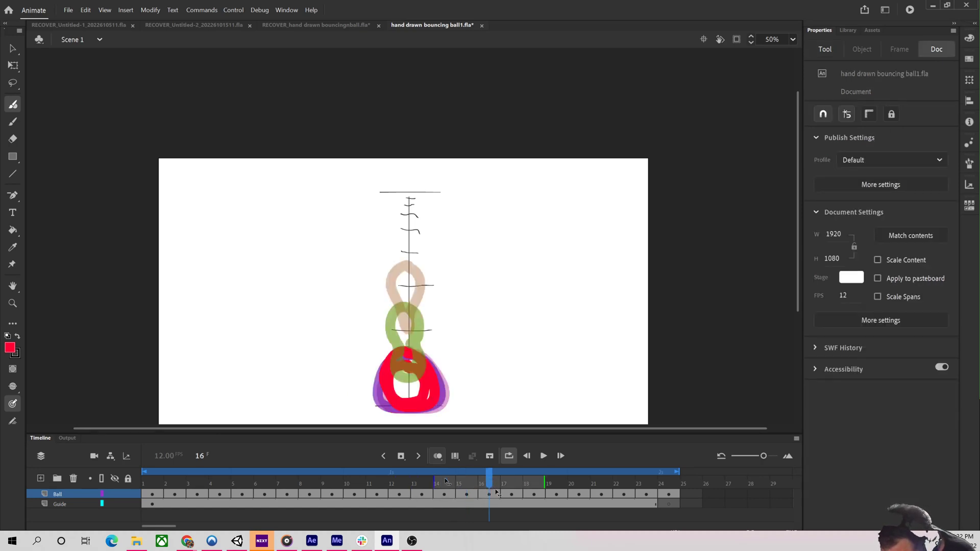
{"action": "mouse_move", "coordinate": [484, 488]}
{"action": "left_mouse_down"}
{"action": "mouse_move", "coordinate": [448, 482]}
{"action": "mouse_move", "coordinate": [508, 497]}
{"action": "mouse_move", "coordinate": [375, 490]}
{"action": "left_mouse_up"}
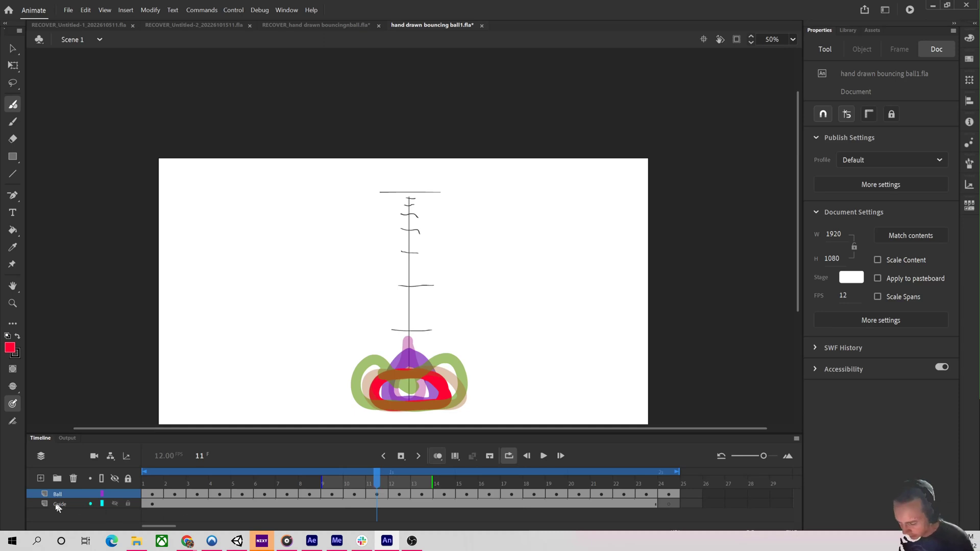
{"action": "key", "text": "Return"}
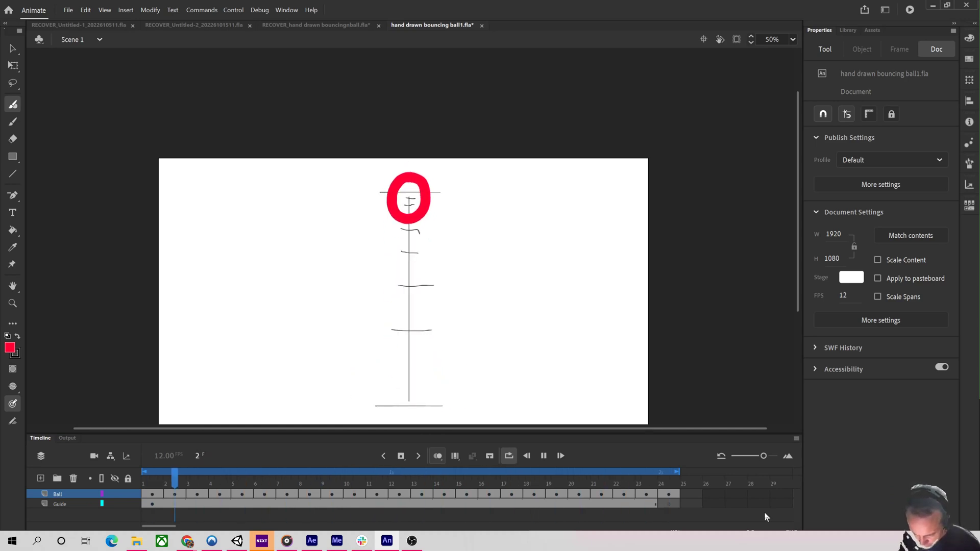
{"action": "key", "text": "Return"}
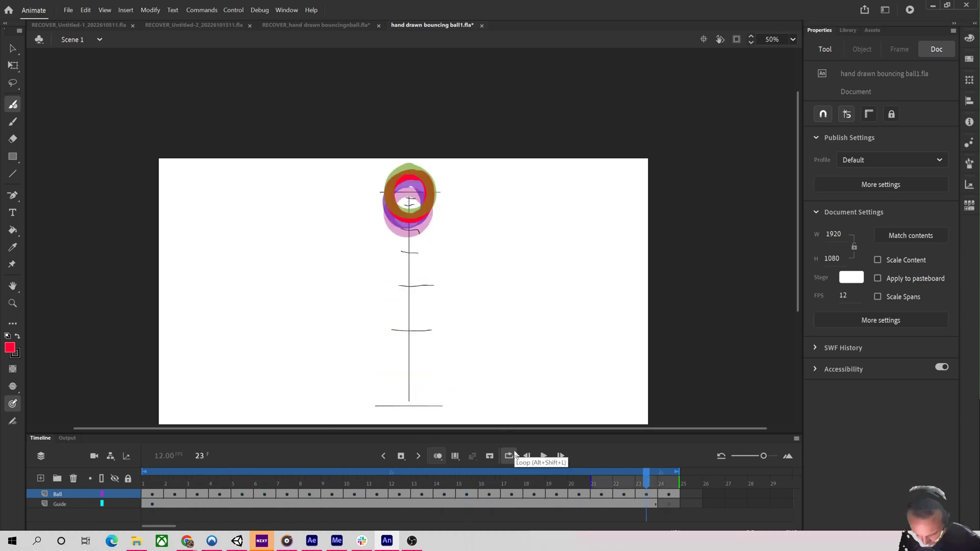
Fill the ball outlines red with the Paint Bucket on frames 1 through 11, turning onion skinning off.
{"action": "left_click", "coordinate": [13, 230]}
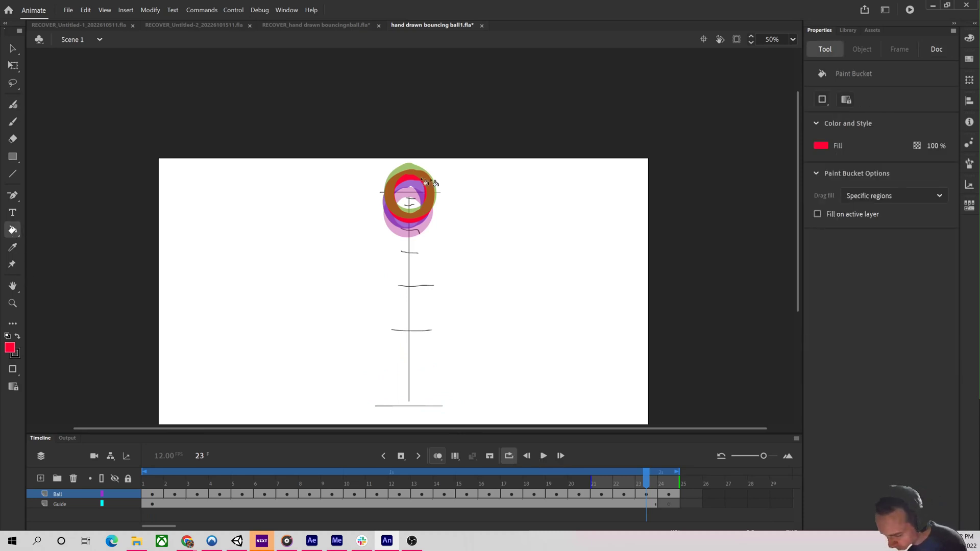
{"action": "left_click", "coordinate": [157, 474]}
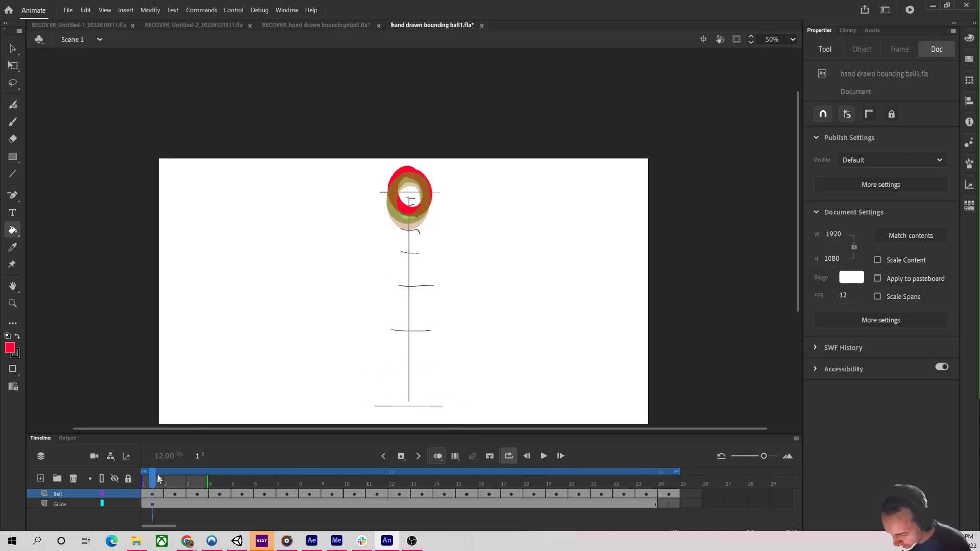
{"action": "left_click", "coordinate": [413, 198]}
{"action": "key", "text": "."}
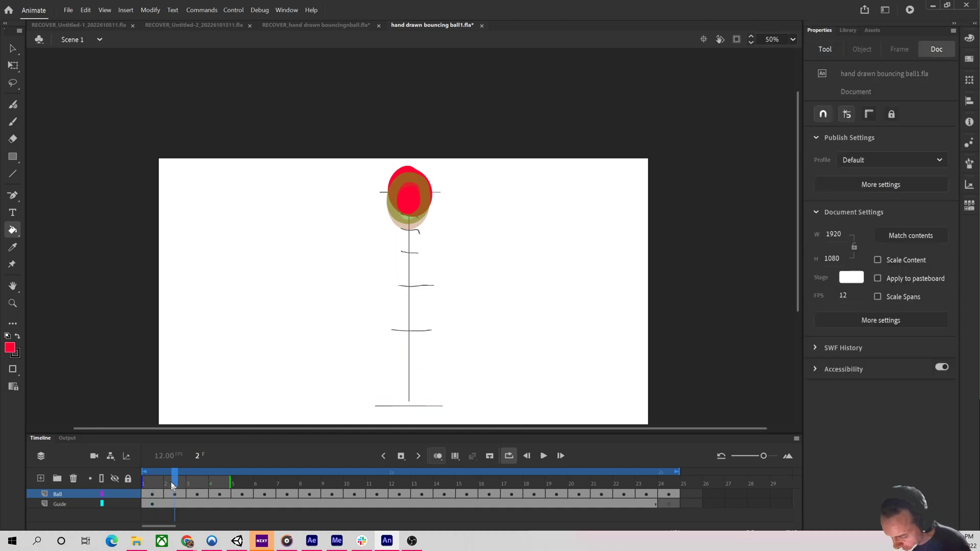
{"action": "left_click", "coordinate": [417, 209]}
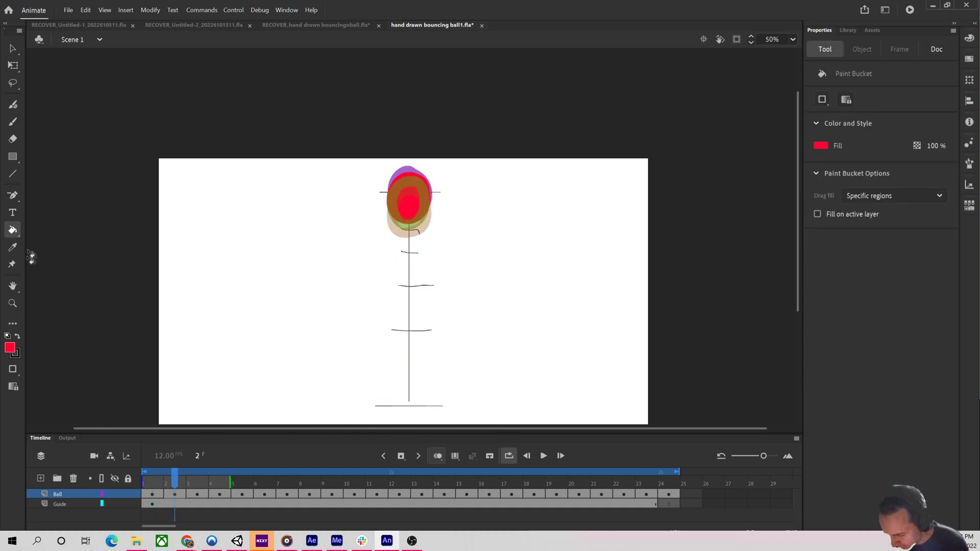
{"action": "left_click", "coordinate": [437, 455]}
{"action": "left_click", "coordinate": [196, 489]}
{"action": "left_click", "coordinate": [417, 206]}
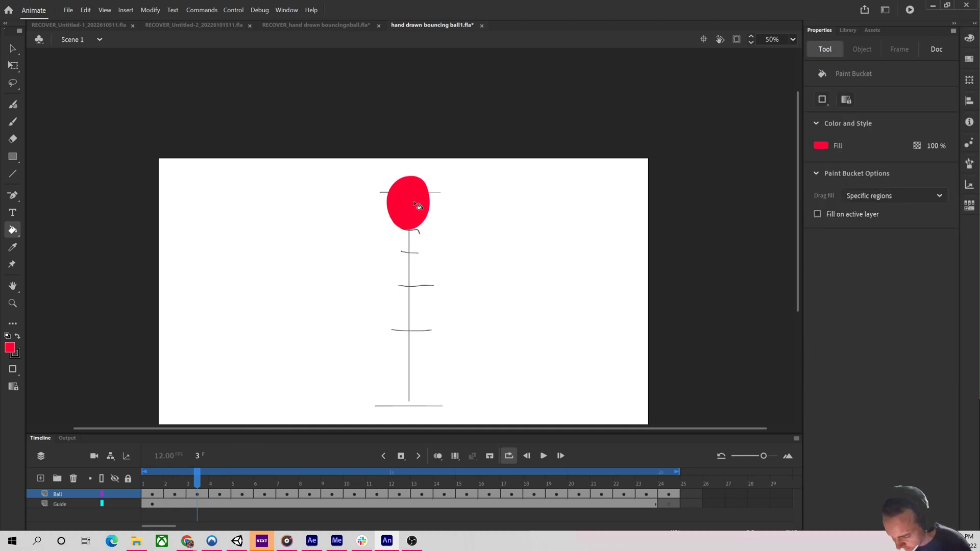
{"action": "key", "text": "period"}
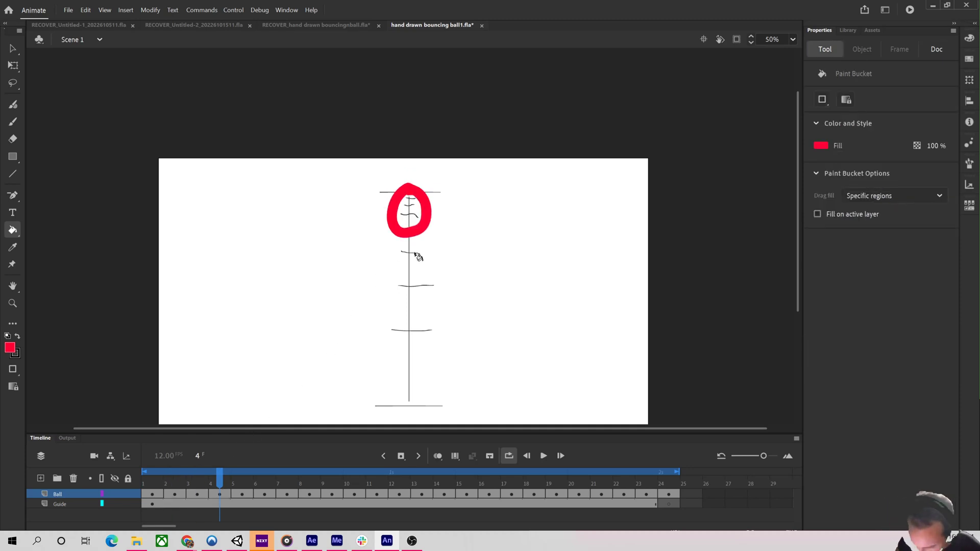
{"action": "left_click", "coordinate": [414, 216]}
{"action": "key", "text": "period"}
{"action": "left_click", "coordinate": [412, 234]}
{"action": "key", "text": "period"}
{"action": "left_click", "coordinate": [411, 255]}
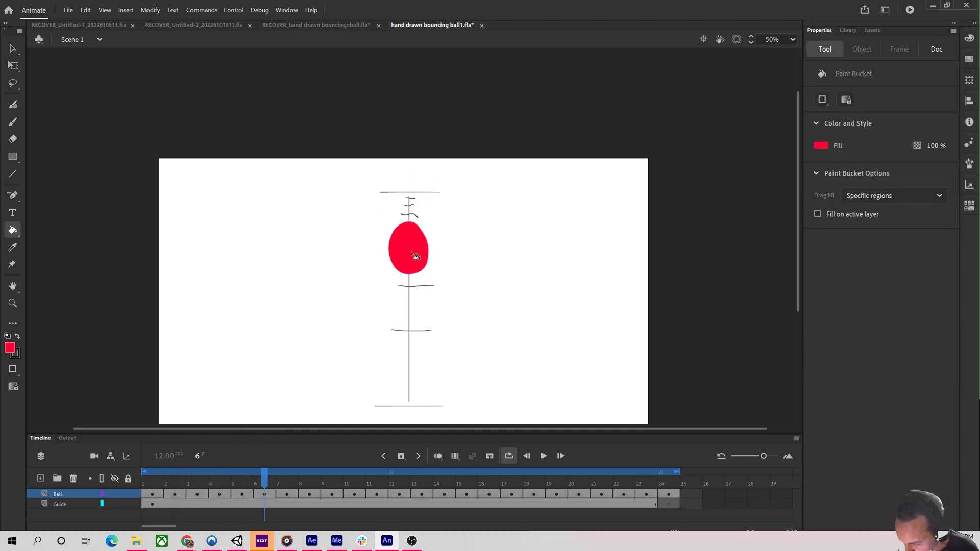
{"action": "key", "text": "period"}
{"action": "left_click", "coordinate": [410, 289]}
{"action": "key", "text": "period"}
{"action": "left_click", "coordinate": [414, 340]}
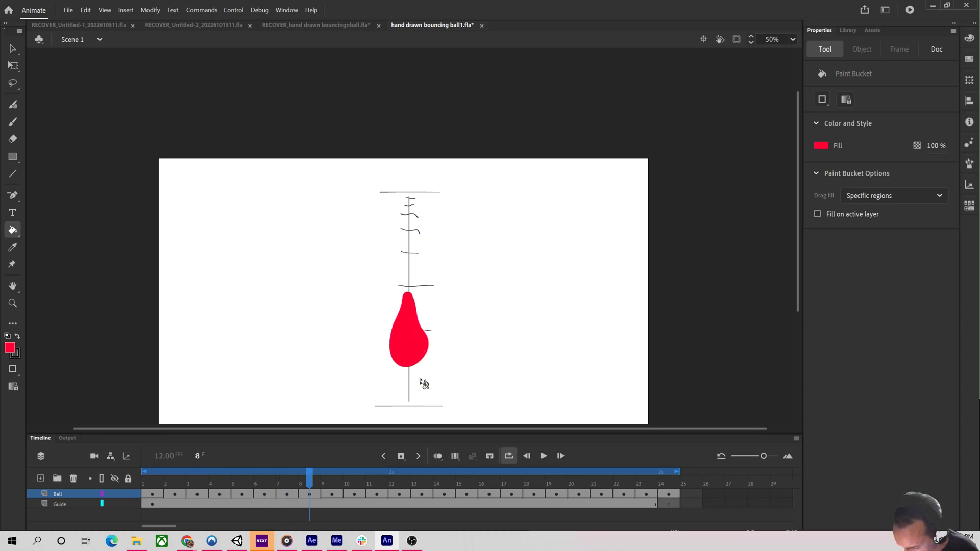
{"action": "key", "text": "period"}
{"action": "left_click", "coordinate": [410, 396]}
{"action": "key", "text": "period"}
{"action": "left_click", "coordinate": [418, 390]}
{"action": "key", "text": "period"}
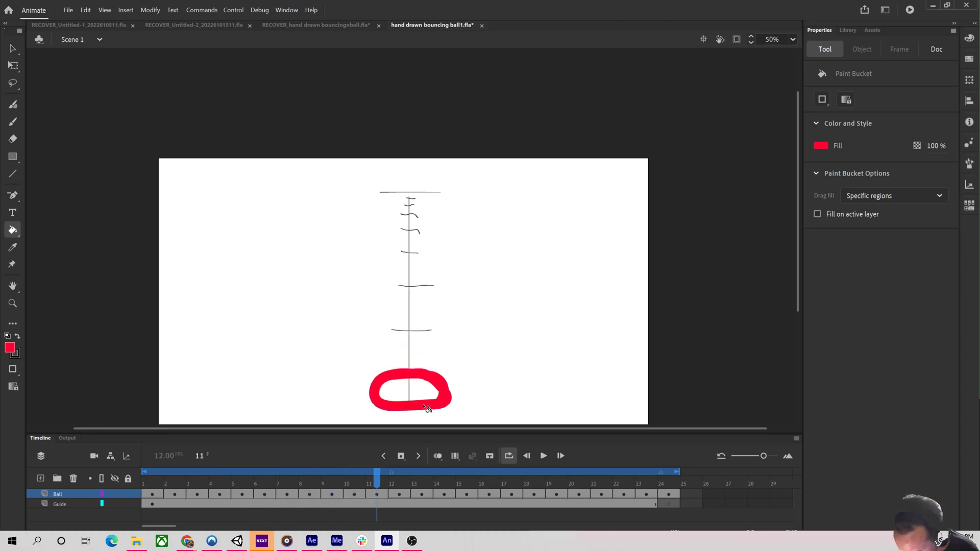
{"action": "left_click", "coordinate": [420, 394]}
Fill the ball outlines red with the Paint Bucket on frames 12 through 23.
{"action": "key", "text": "period"}
{"action": "left_click", "coordinate": [437, 398]}
{"action": "key", "text": "period"}
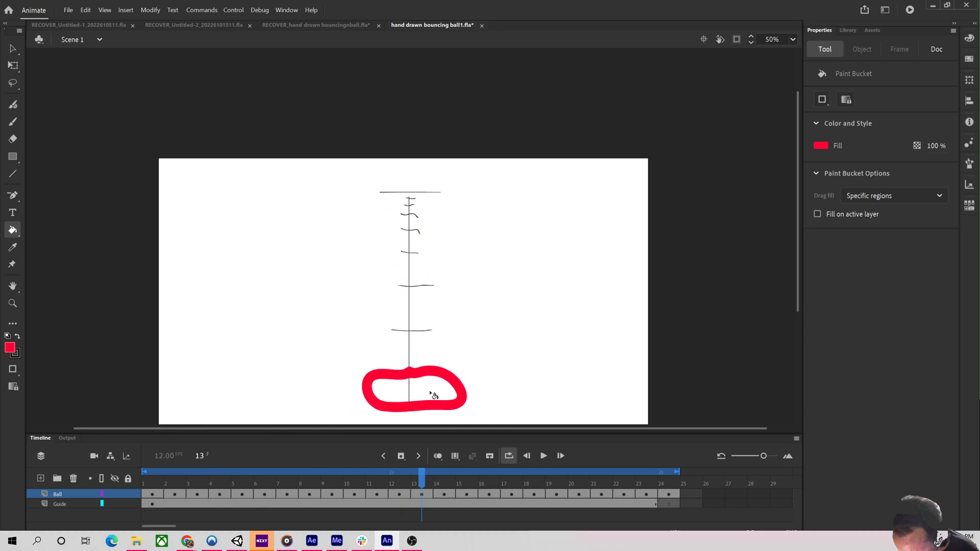
{"action": "left_click", "coordinate": [436, 396]}
{"action": "key", "text": "period"}
{"action": "left_click", "coordinate": [421, 392]}
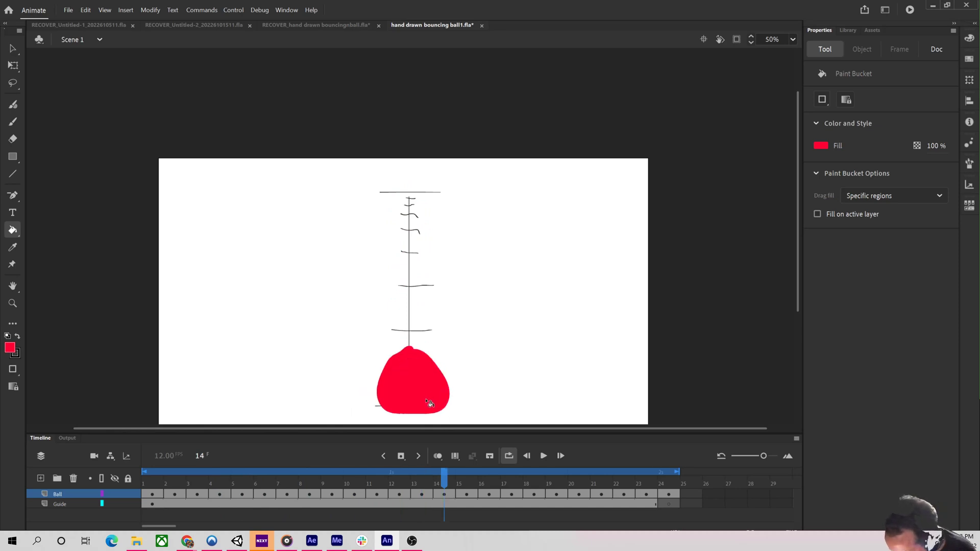
{"action": "key", "text": "period"}
{"action": "left_click", "coordinate": [422, 391]}
{"action": "key", "text": "period"}
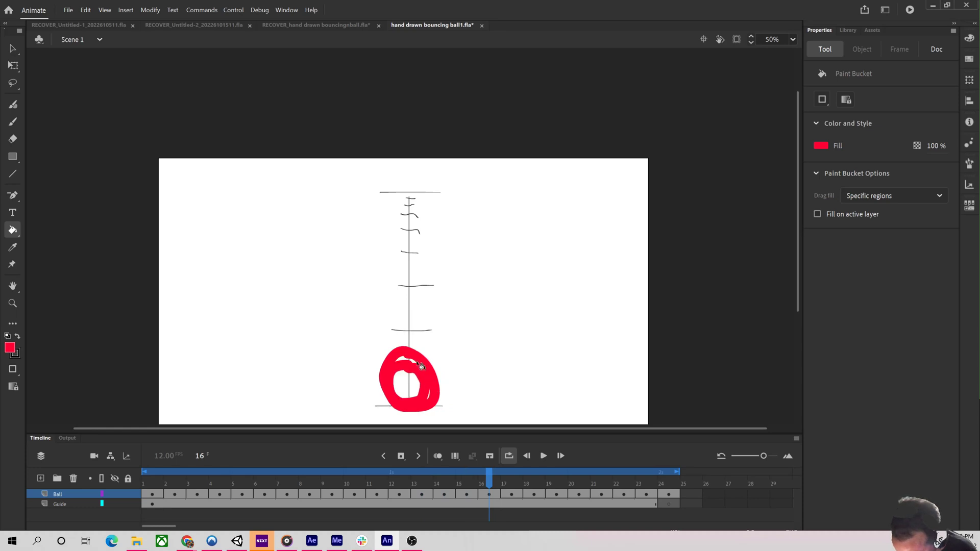
{"action": "key", "text": "period"}
{"action": "key", "text": "comma"}
{"action": "left_click", "coordinate": [419, 381]}
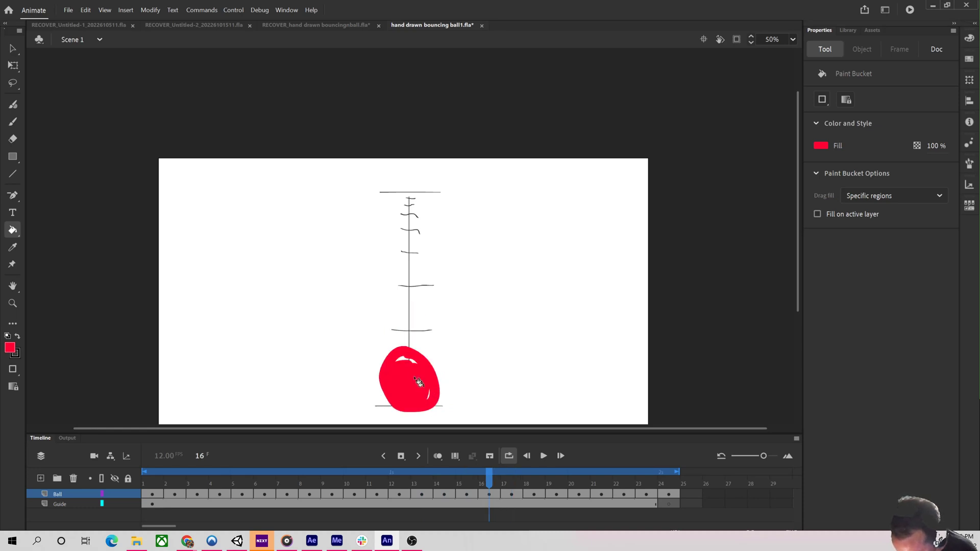
{"action": "left_click", "coordinate": [417, 363]}
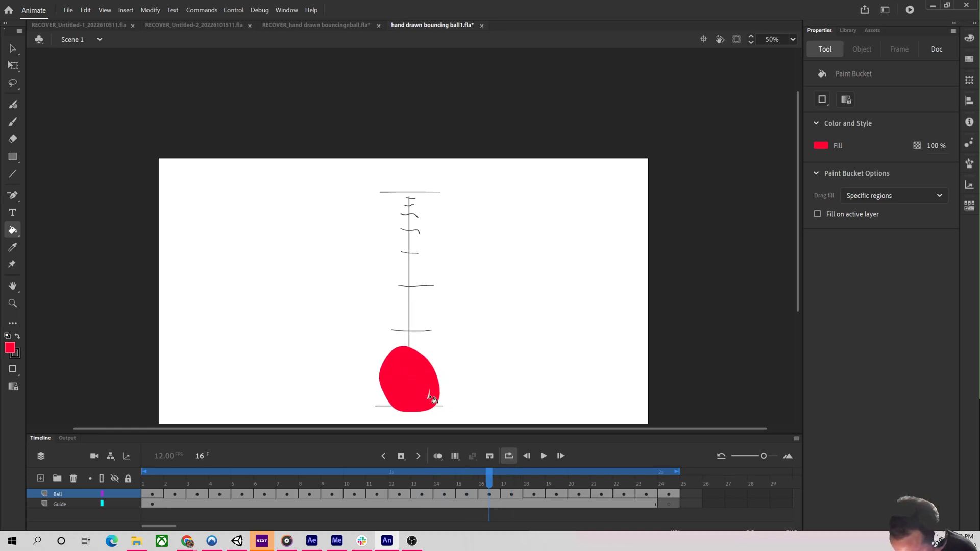
{"action": "key", "text": "period"}
{"action": "left_click", "coordinate": [419, 327]}
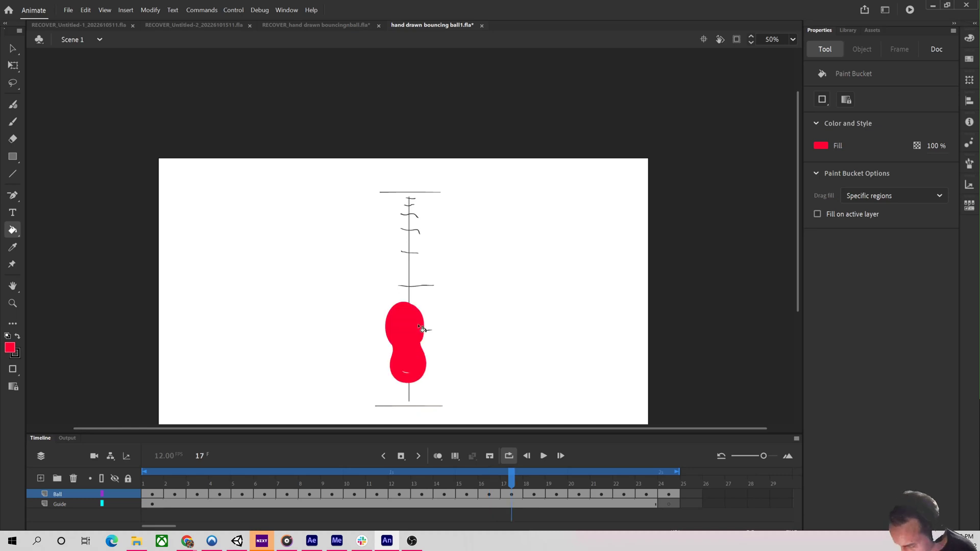
{"action": "key", "text": "period"}
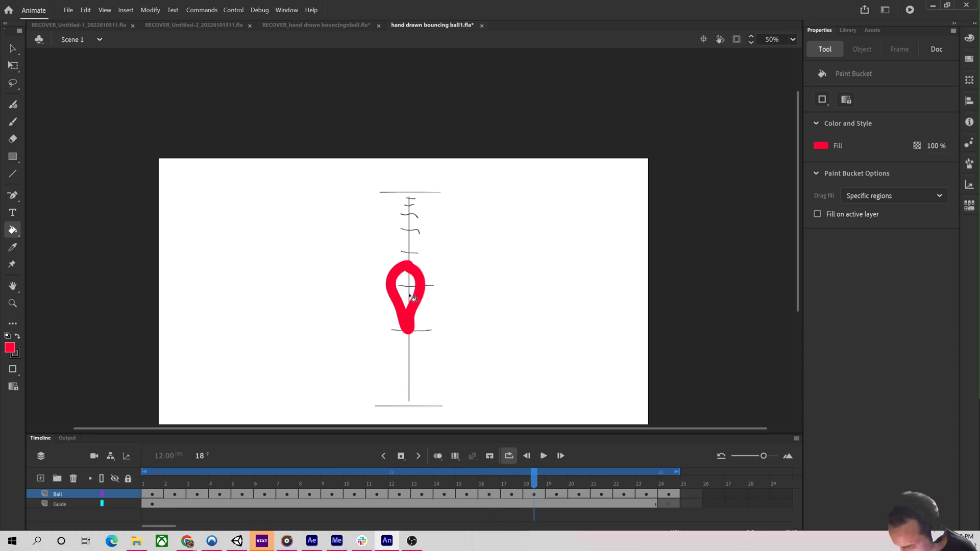
{"action": "left_click", "coordinate": [413, 295]}
{"action": "key", "text": "period"}
{"action": "left_click", "coordinate": [413, 254]}
{"action": "key", "text": "period"}
{"action": "left_click", "coordinate": [409, 223]}
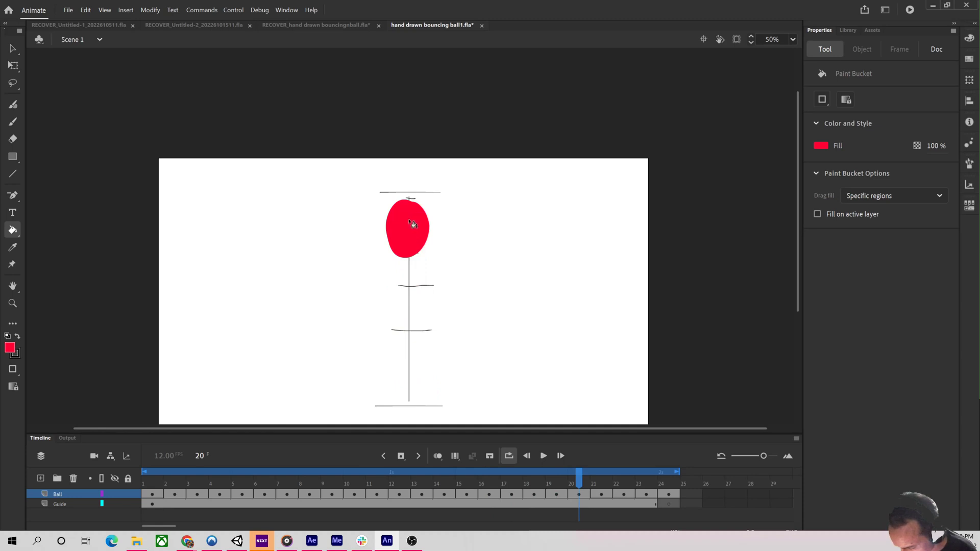
{"action": "key", "text": "period"}
{"action": "left_click", "coordinate": [412, 210]}
{"action": "key", "text": "period"}
{"action": "left_click", "coordinate": [413, 200]}
{"action": "key", "text": "period"}
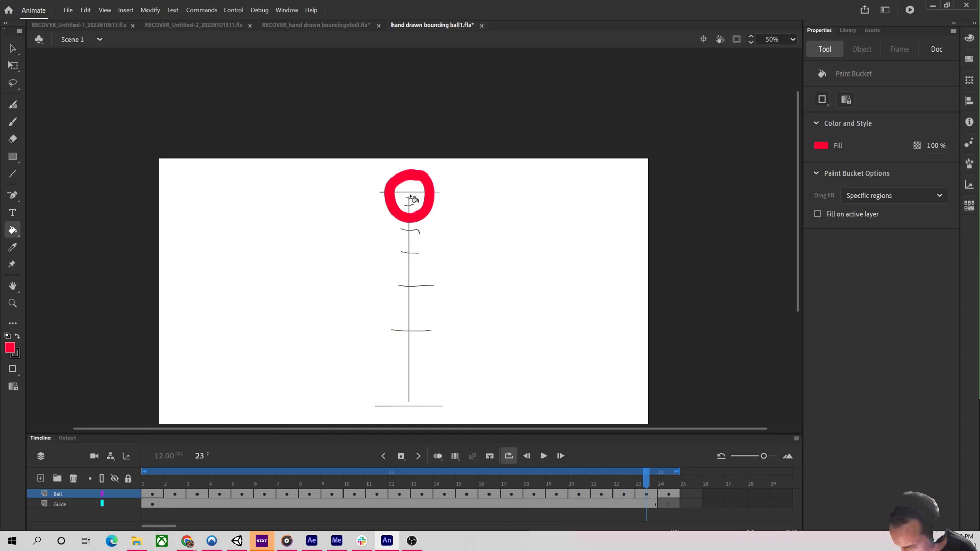
{"action": "left_click", "coordinate": [411, 199]}
Step back and forth through the frames to review the filled balls.
{"action": "key", "text": "comma"}
{"action": "key", "text": "comma"}
{"action": "key", "text": "comma"}
{"action": "key", "text": "comma"}
{"action": "key", "text": "comma"}
{"action": "key", "text": "comma"}
{"action": "key", "text": "comma"}
{"action": "key", "text": "comma"}
{"action": "key", "text": "comma"}
{"action": "key", "text": "comma"}
{"action": "key", "text": "comma"}
{"action": "key", "text": "comma"}
{"action": "key", "text": "comma"}
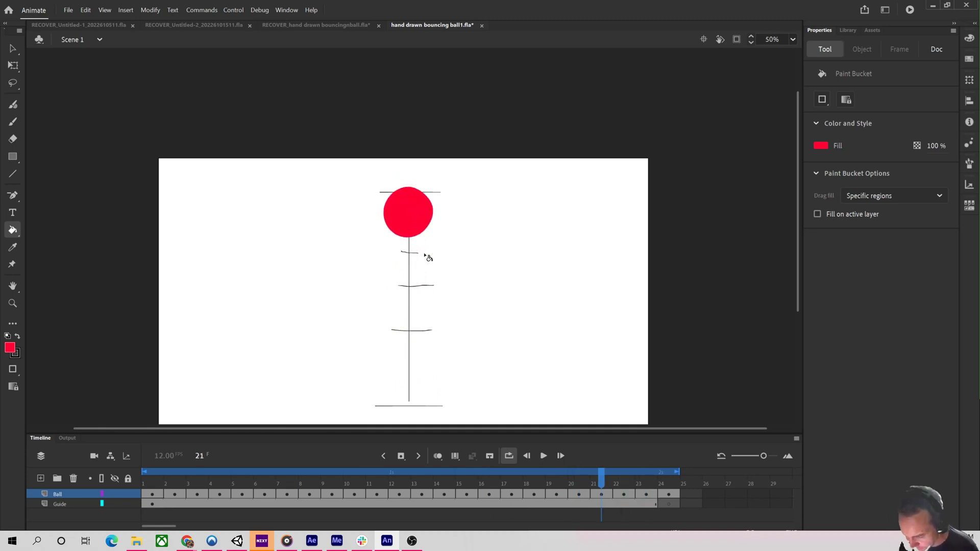
{"action": "key", "text": "period"}
{"action": "key", "text": "period"}
{"action": "key", "text": "period"}
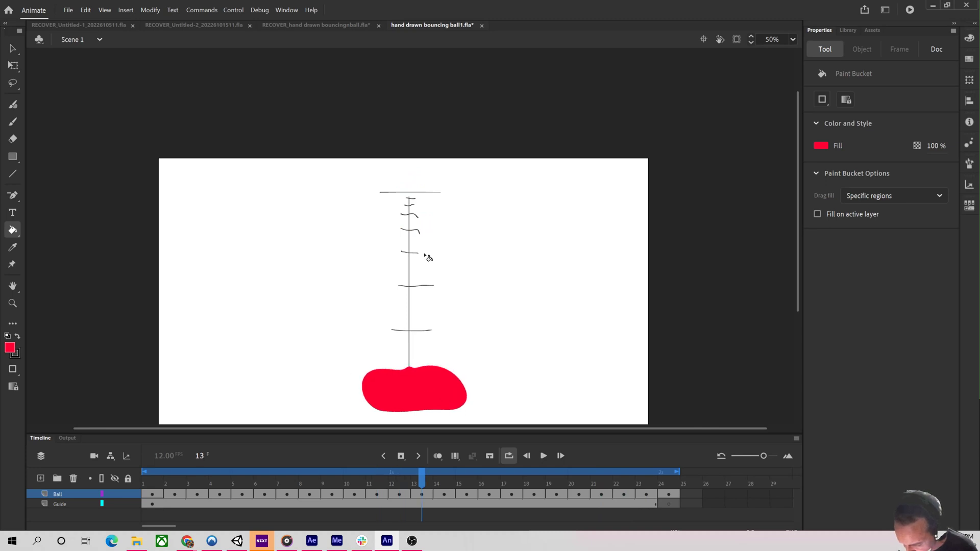
{"action": "key", "text": "comma"}
Try erasing the top of frame 12's squashed ball with a round Eraser of size 126, undoing each attempt.
{"action": "left_click", "coordinate": [12, 140]}
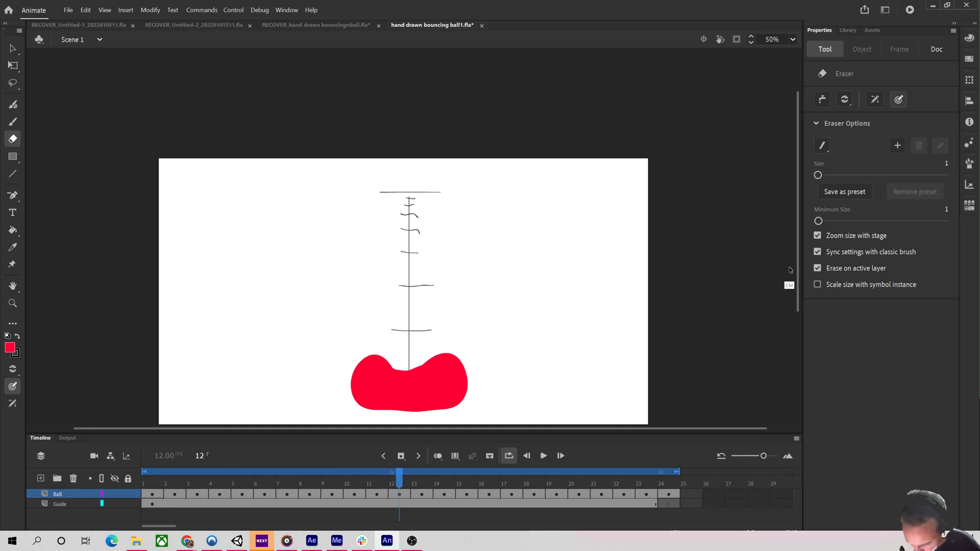
{"action": "left_click_drag", "start_coordinate": [818, 175], "coordinate": [897, 175]}
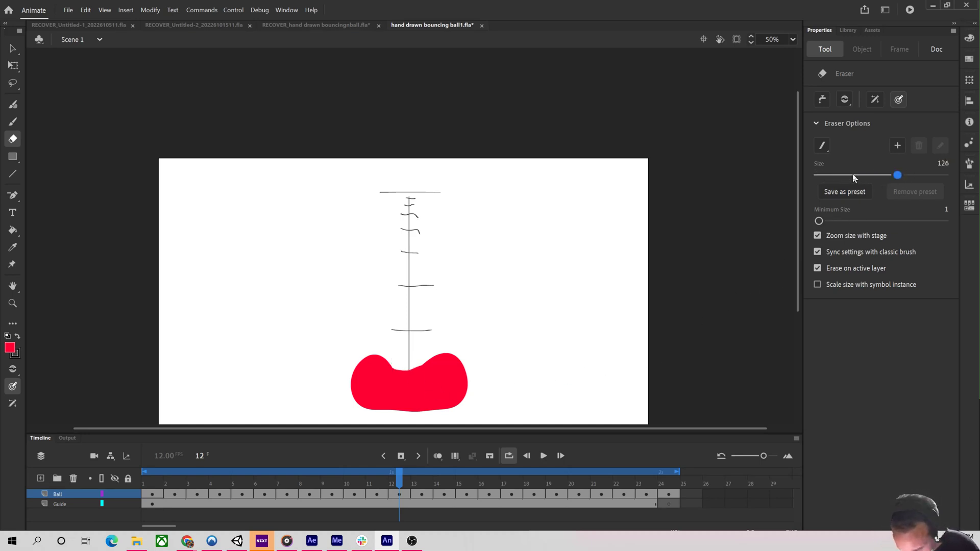
{"action": "mouse_move", "coordinate": [394, 360]}
{"action": "left_mouse_down"}
{"action": "mouse_move", "coordinate": [427, 364]}
{"action": "mouse_move", "coordinate": [396, 347]}
{"action": "mouse_move", "coordinate": [420, 360]}
{"action": "mouse_move", "coordinate": [445, 337]}
{"action": "mouse_move", "coordinate": [403, 353]}
{"action": "left_mouse_up"}
{"action": "key", "text": "ctrl+z"}
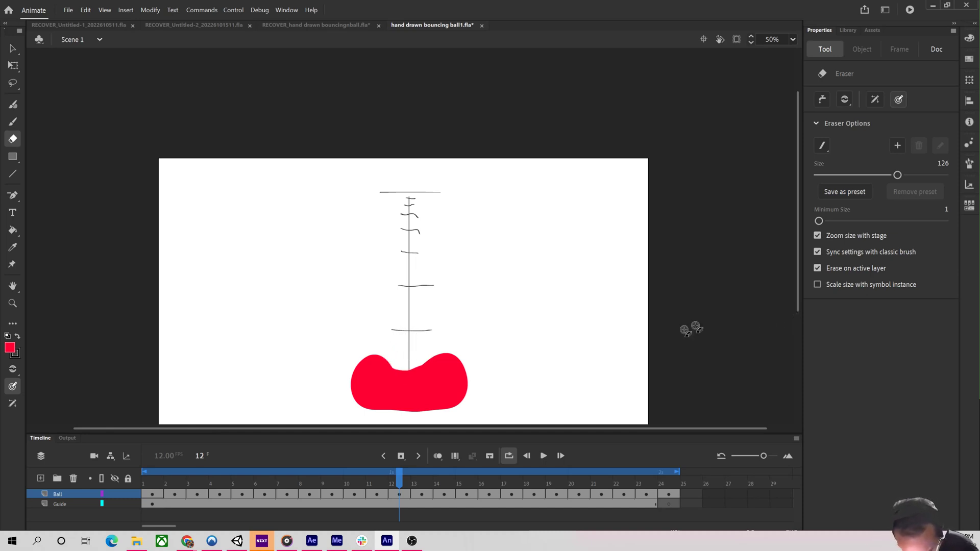
{"action": "left_click", "coordinate": [821, 145]}
{"action": "left_click", "coordinate": [822, 164]}
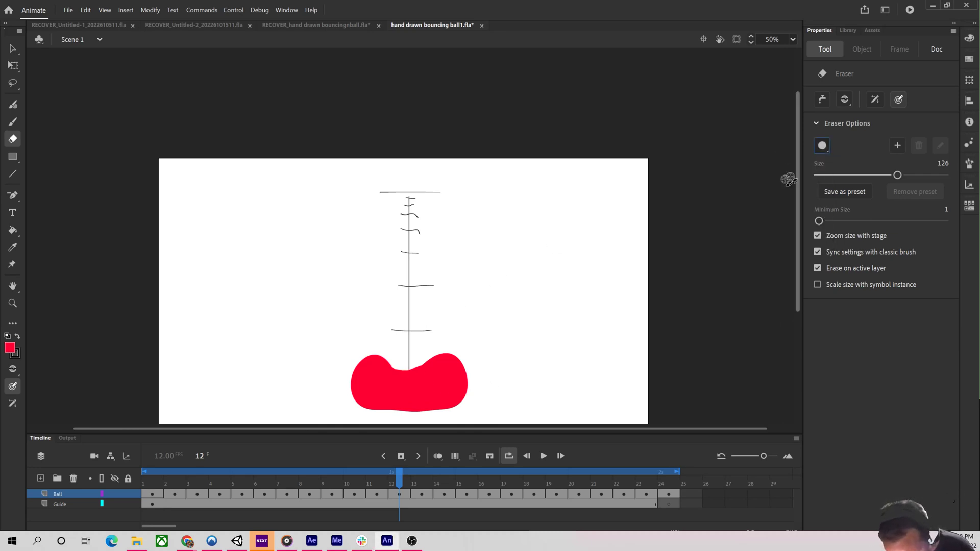
{"action": "mouse_move", "coordinate": [395, 345]}
{"action": "left_mouse_down"}
{"action": "mouse_move", "coordinate": [400, 365]}
{"action": "mouse_move", "coordinate": [427, 358]}
{"action": "mouse_move", "coordinate": [400, 349]}
{"action": "mouse_move", "coordinate": [404, 359]}
{"action": "mouse_move", "coordinate": [418, 357]}
{"action": "mouse_move", "coordinate": [431, 336]}
{"action": "left_mouse_up"}
{"action": "key", "text": "ctrl+z"}
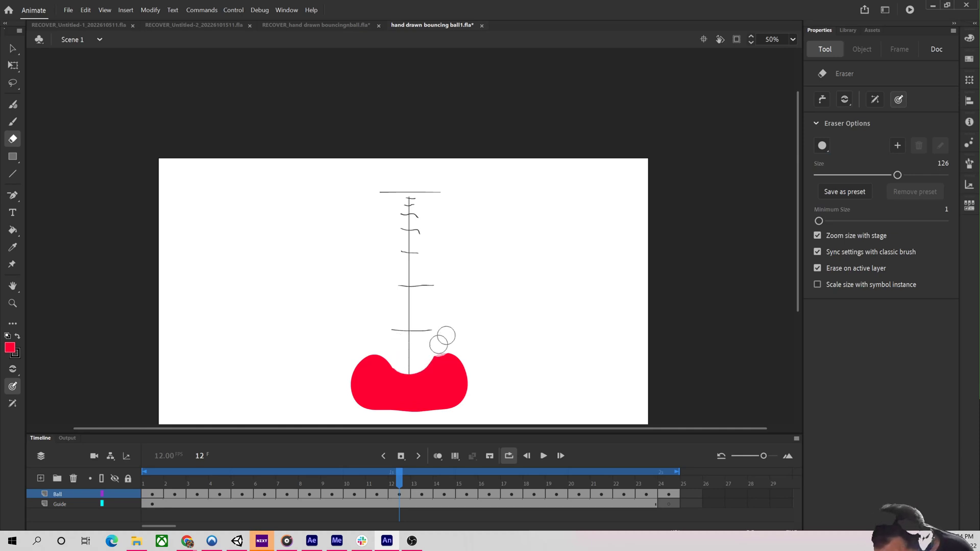
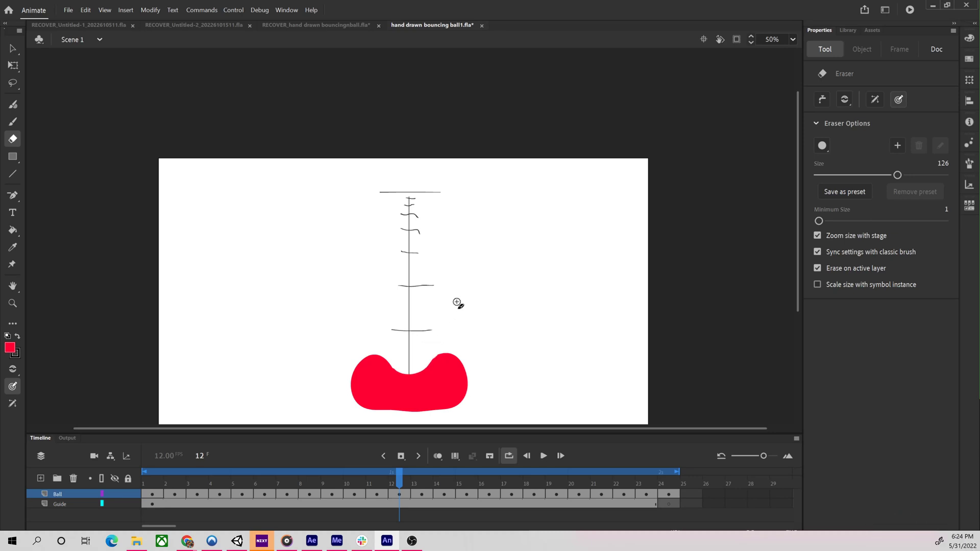
Step through frames 12 to 15 to examine the squashed and stretched balls.
{"action": "left_click_drag", "start_coordinate": [401, 479], "coordinate": [420, 478]}
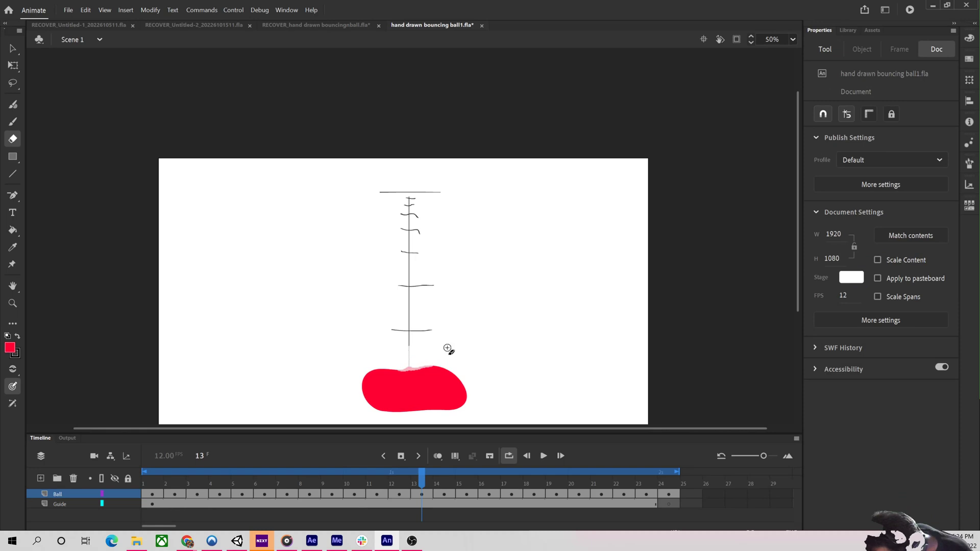
{"action": "left_click_drag", "start_coordinate": [421, 479], "coordinate": [447, 479]}
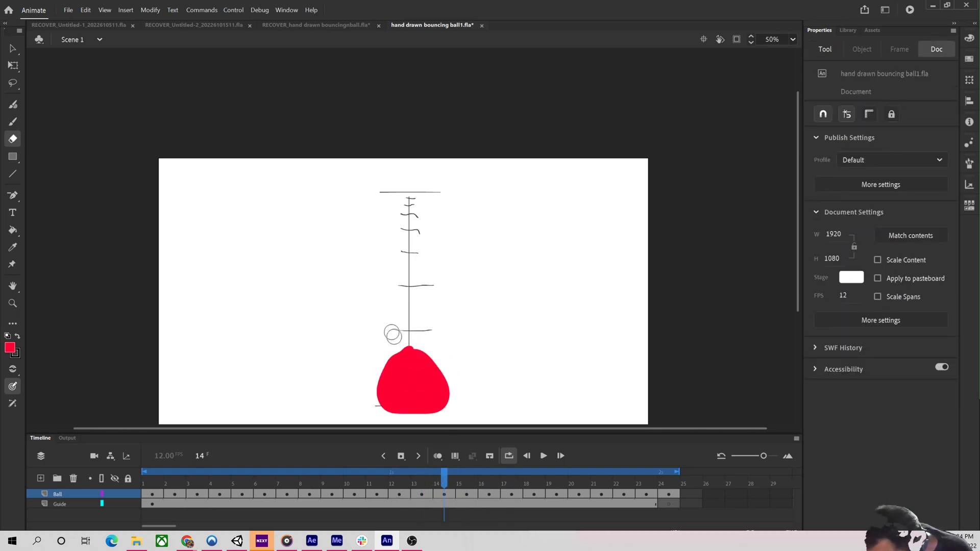
{"action": "left_click_drag", "start_coordinate": [393, 334], "coordinate": [416, 339]}
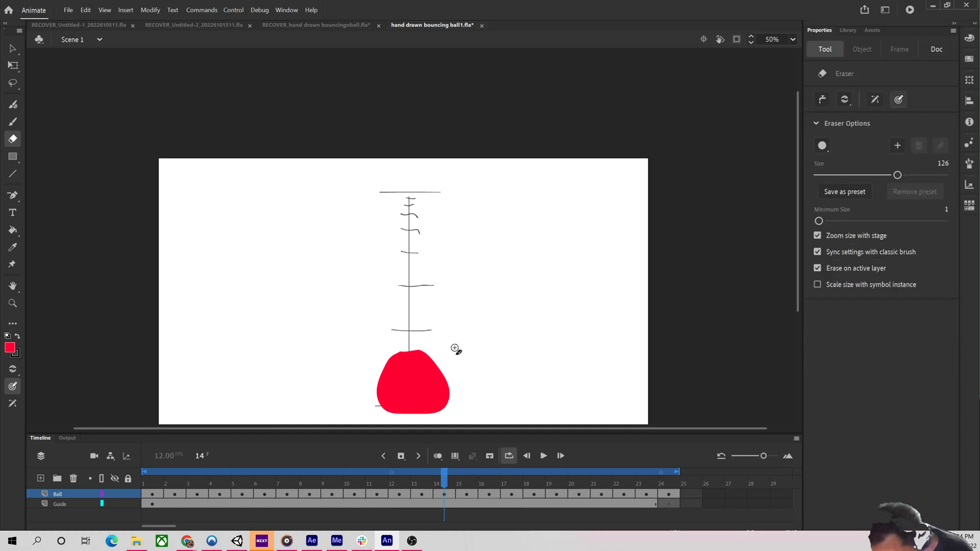
{"action": "left_click_drag", "start_coordinate": [444, 482], "coordinate": [476, 509]}
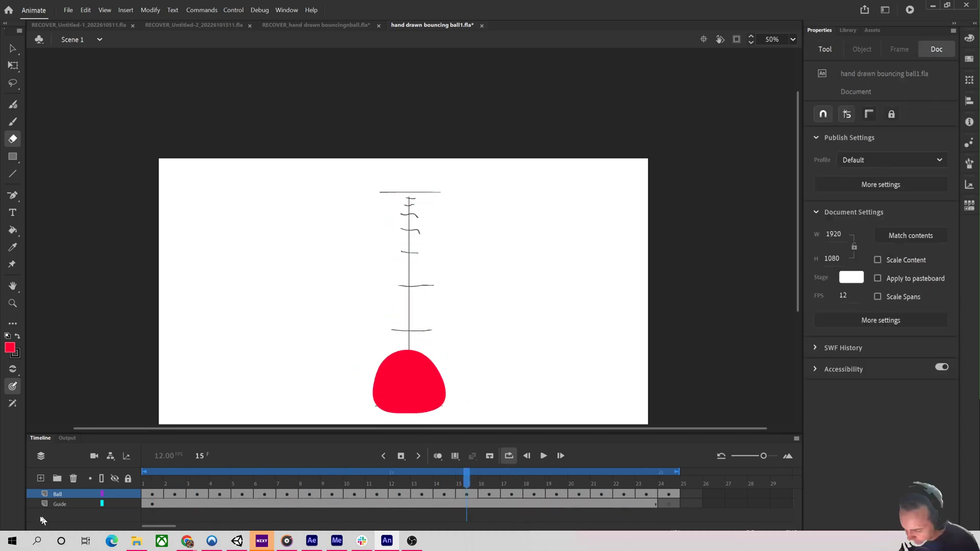
Hide the Guide layer and play the animation to preview it.
{"action": "left_click", "coordinate": [114, 503]}
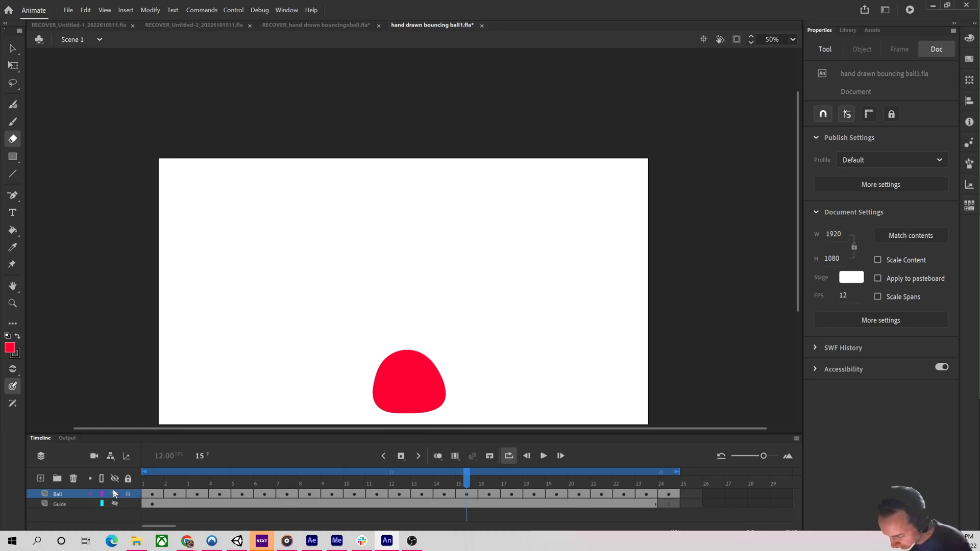
{"action": "key", "text": "Return"}
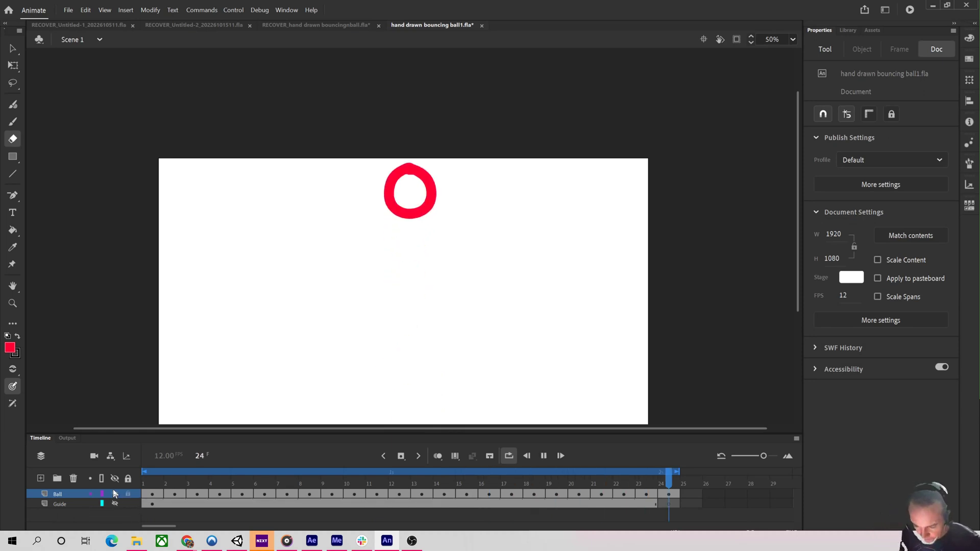
{"action": "key", "text": "Return"}
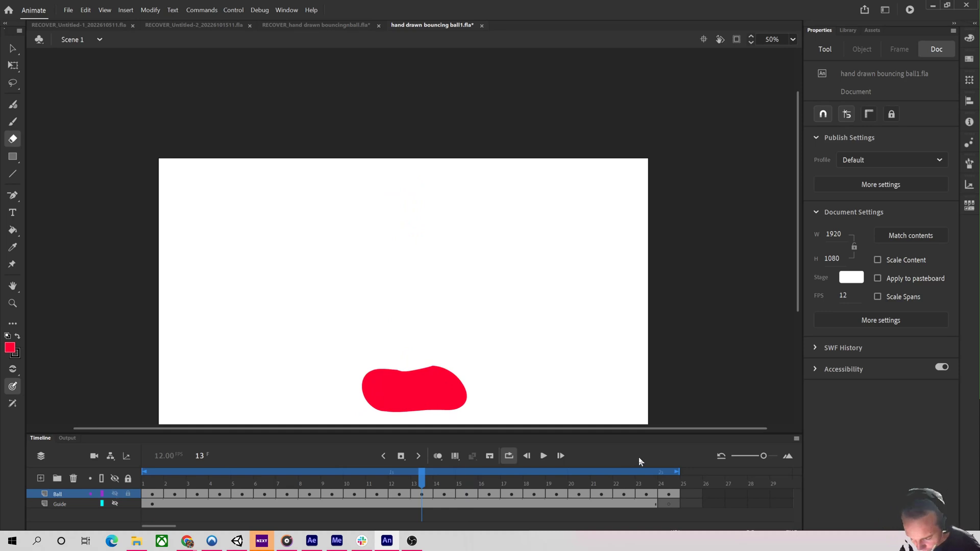
Fill the ball outline on frame 24 red with the Paint Bucket.
{"action": "left_click_drag", "start_coordinate": [641, 482], "coordinate": [661, 481]}
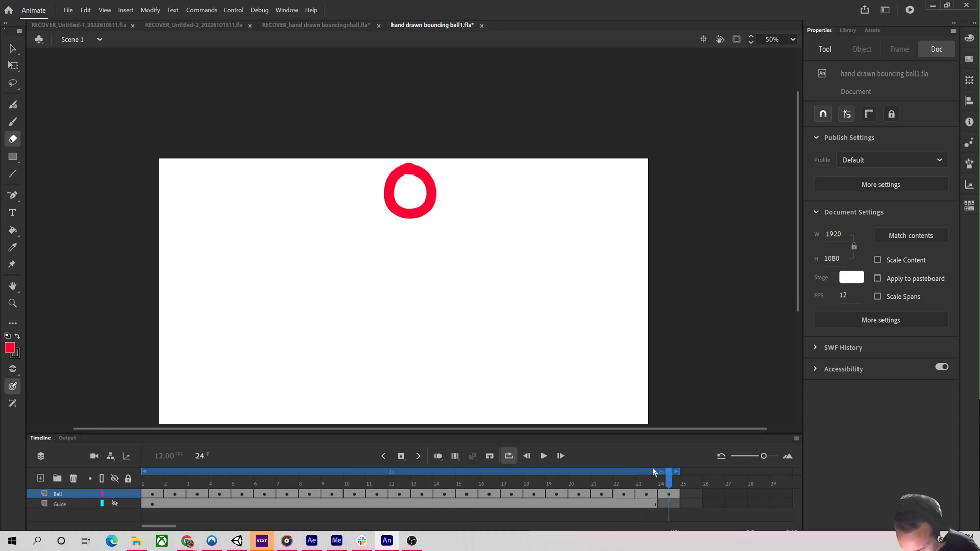
{"action": "left_click", "coordinate": [13, 230]}
{"action": "left_click", "coordinate": [414, 189]}
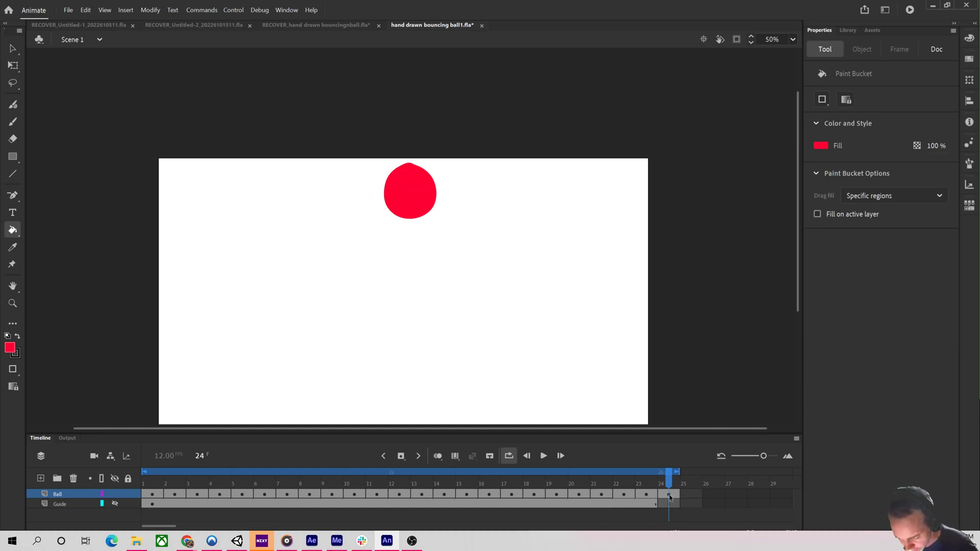
Play the animation again and save the document.
{"action": "left_click", "coordinate": [544, 456]}
{"action": "left_click", "coordinate": [543, 456]}
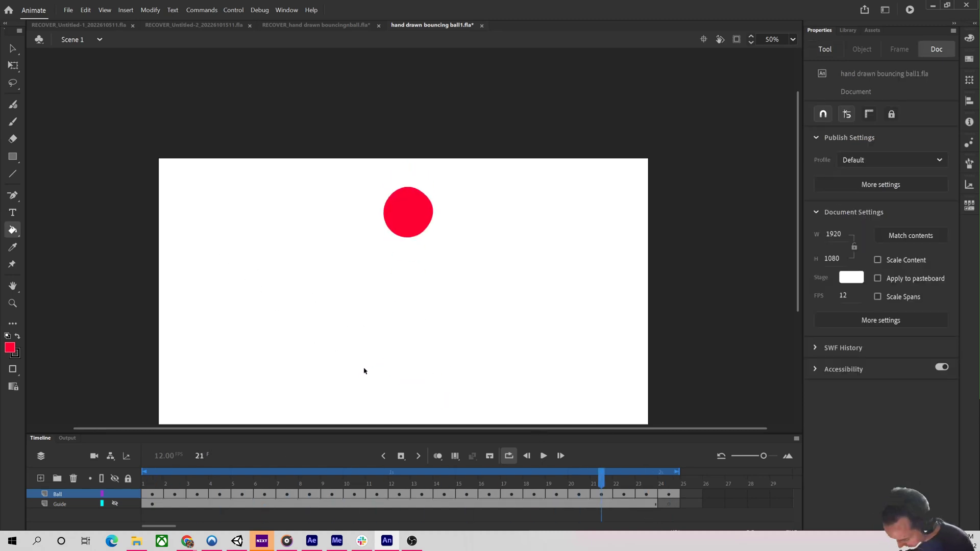
{"action": "key", "text": "ctrl+s"}
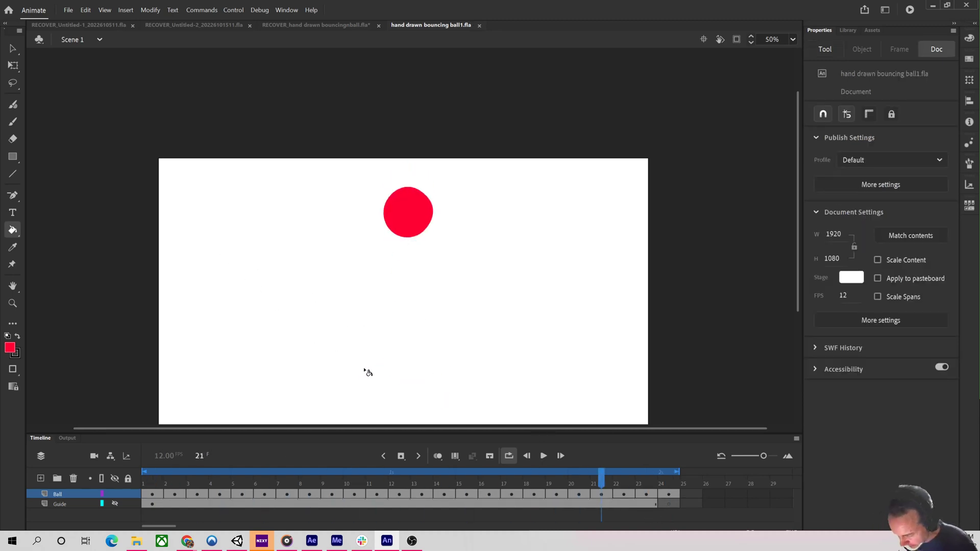
Add a new layer and name it highlight.
{"action": "left_click", "coordinate": [40, 478]}
{"action": "left_click", "coordinate": [66, 495]}
{"action": "double_click", "coordinate": [66, 494]}
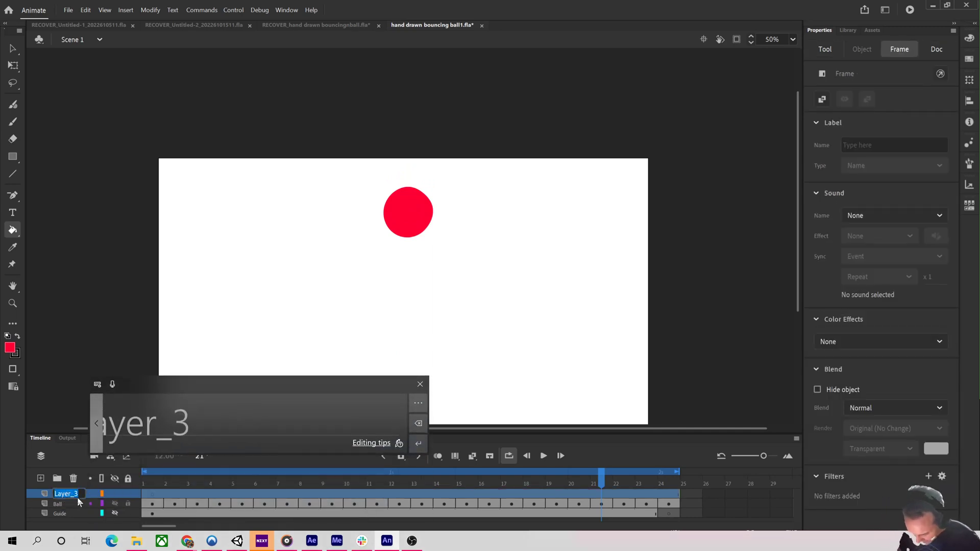
{"action": "type", "text": "highlight"}
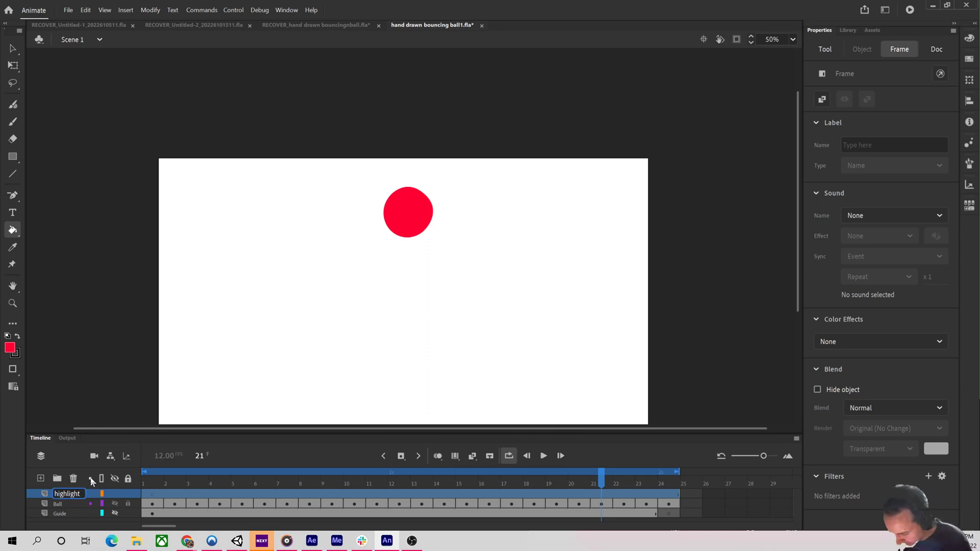
Add another new layer and name it action_lines.
{"action": "left_click", "coordinate": [35, 476]}
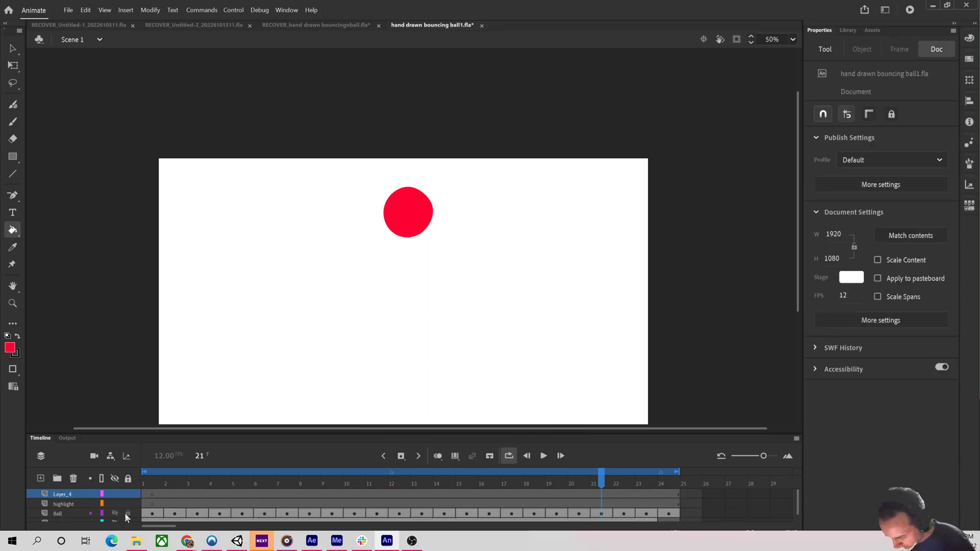
{"action": "left_click", "coordinate": [66, 493]}
{"action": "double_click", "coordinate": [65, 495]}
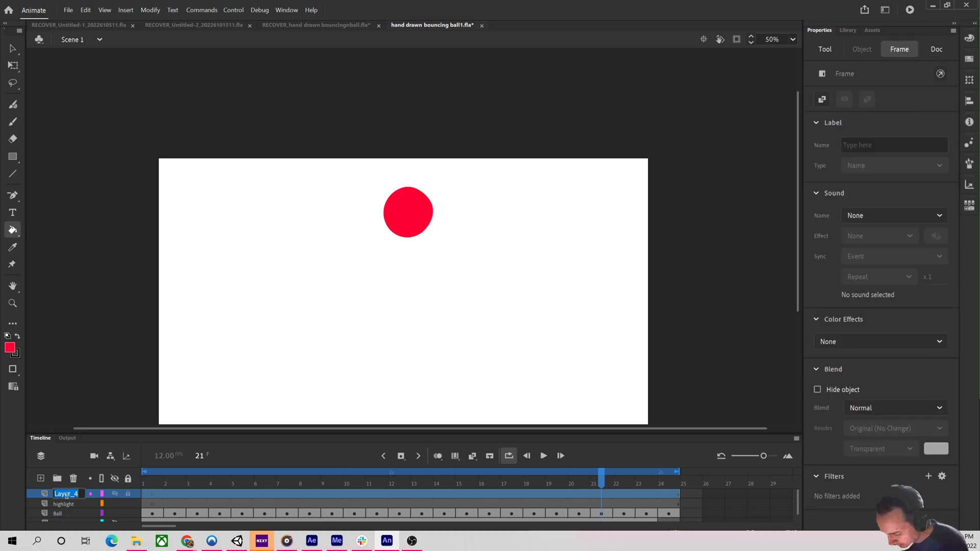
{"action": "type", "text": "action li"}
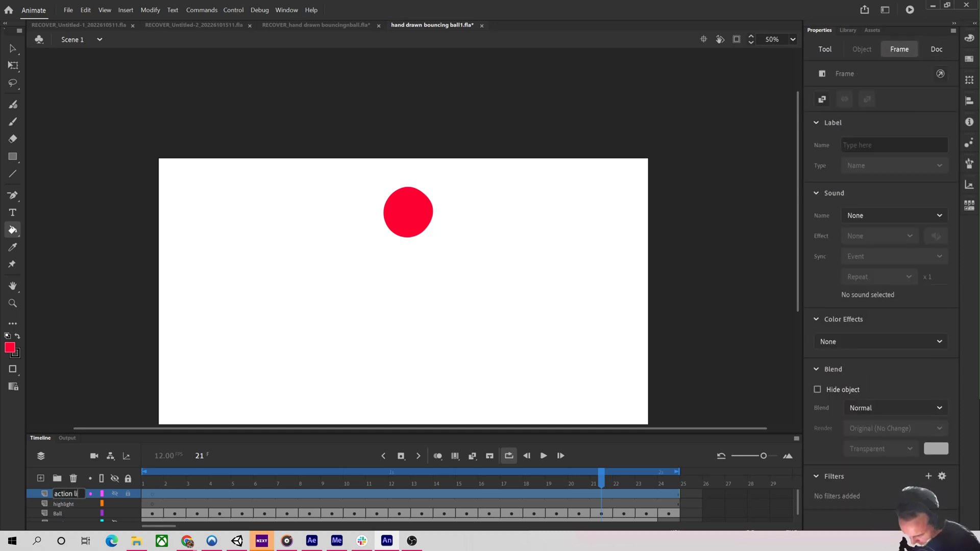
{"action": "type", "text": "nes"}
{"action": "key", "text": "Return"}
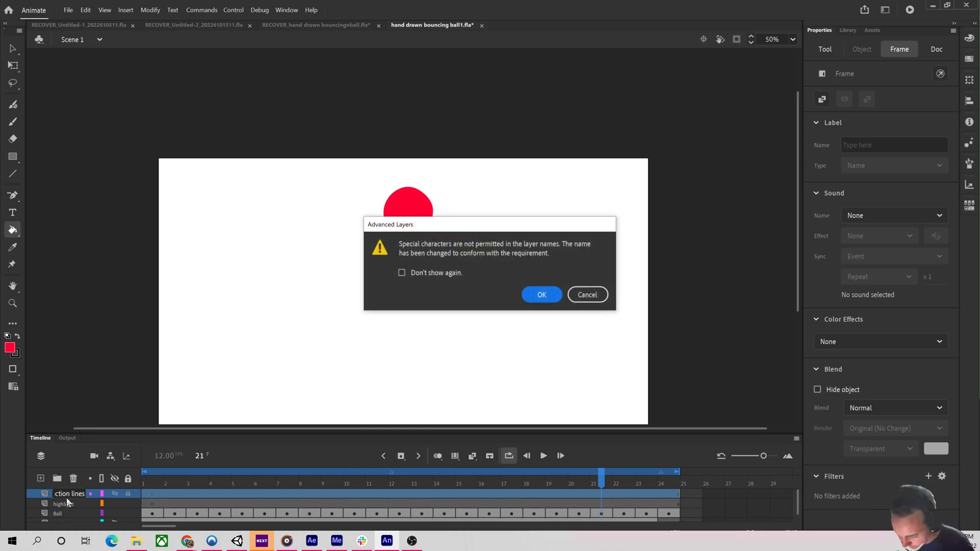
{"action": "left_click", "coordinate": [544, 296]}
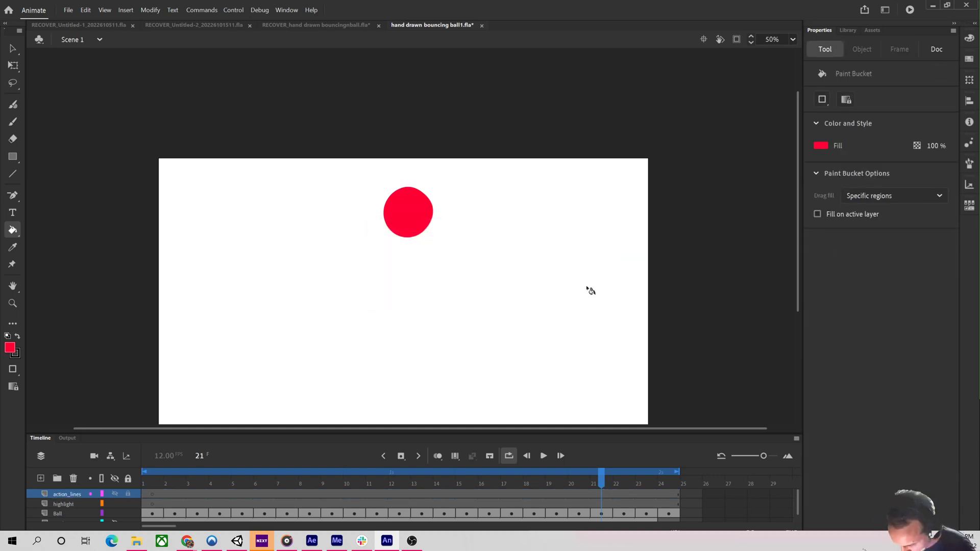
Convert frames 1 through 24 of the highlight layer to blank keyframes.
{"action": "left_click_drag", "start_coordinate": [246, 467], "coordinate": [152, 469]}
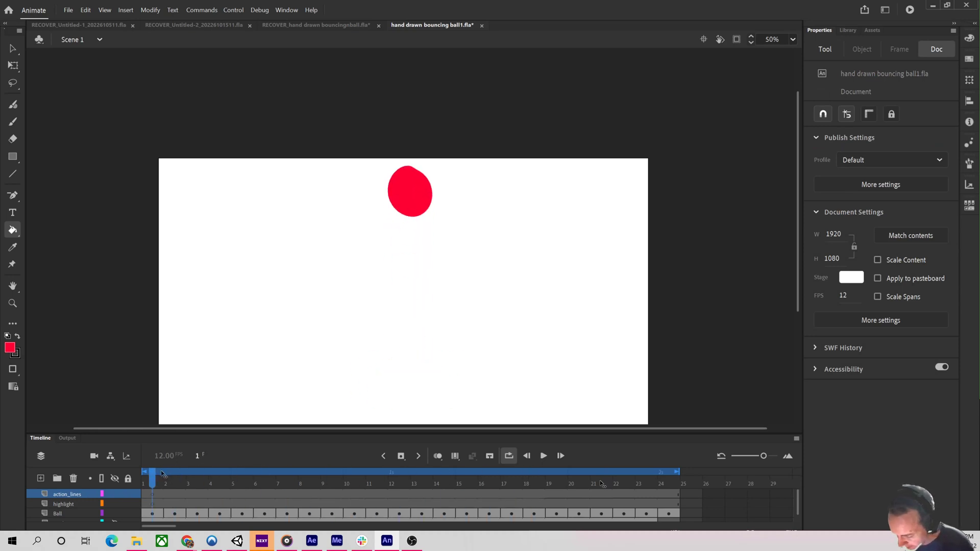
{"action": "left_click", "coordinate": [153, 505]}
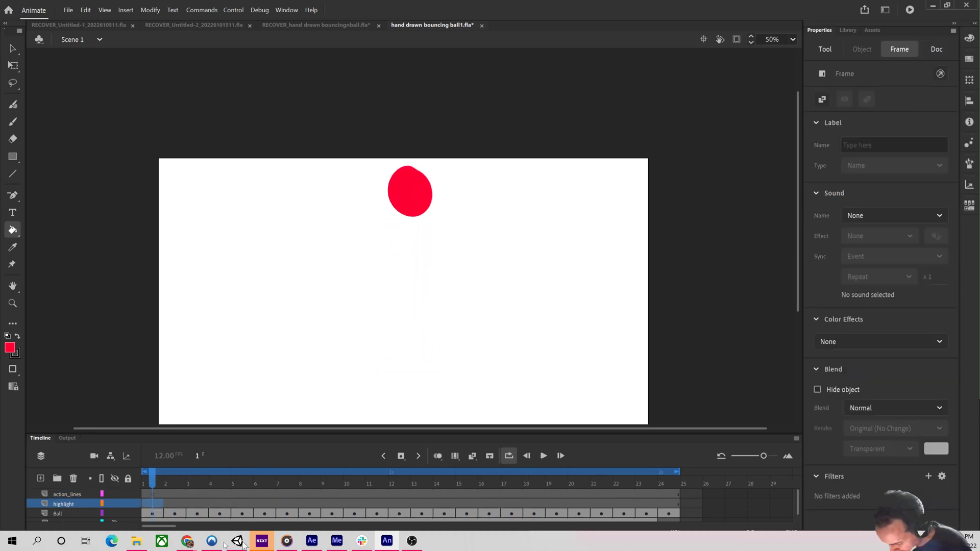
{"action": "left_click", "coordinate": [599, 515]}
{"action": "key", "text": "ctrl+z"}
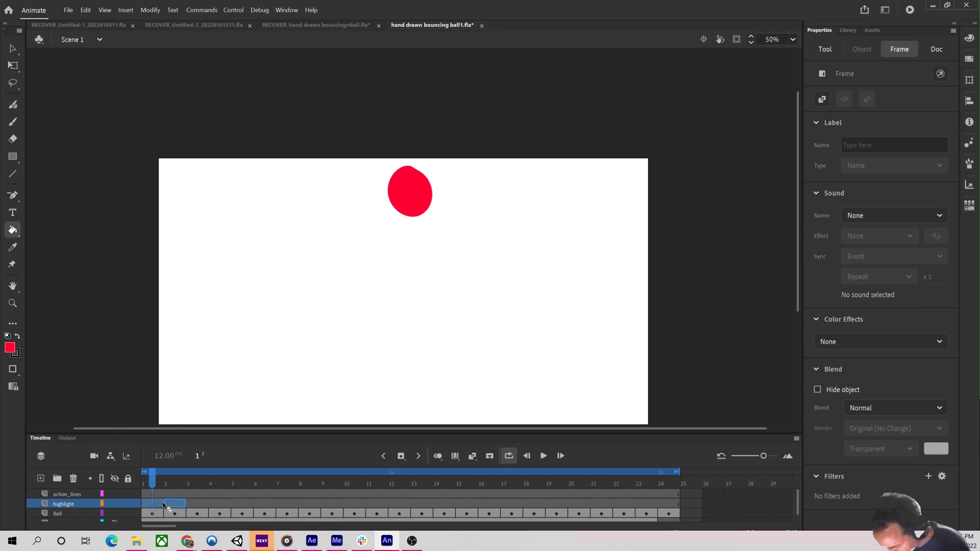
{"action": "left_click_drag", "start_coordinate": [162, 503], "coordinate": [424, 502]}
{"action": "key", "text": "ctrl+z"}
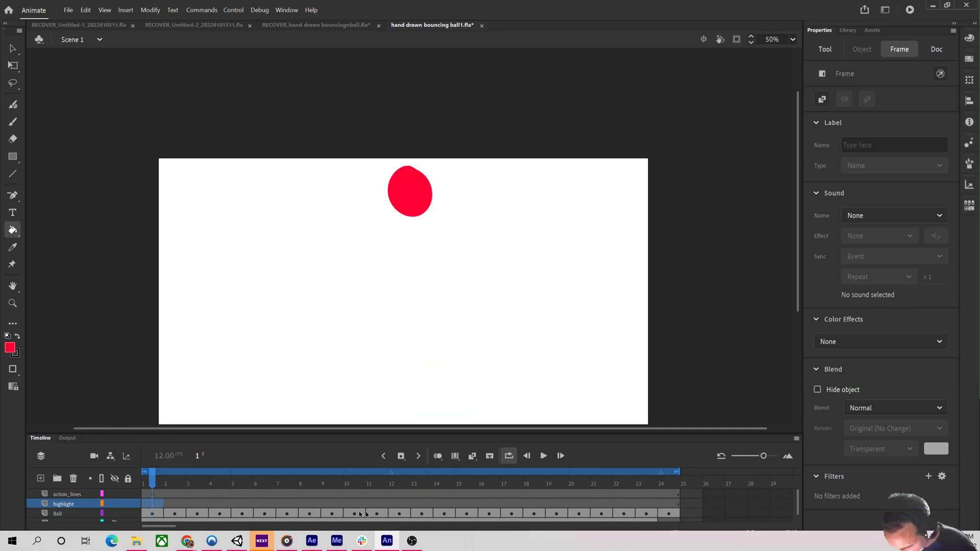
{"action": "left_click", "coordinate": [173, 506]}
{"action": "left_click", "coordinate": [156, 505]}
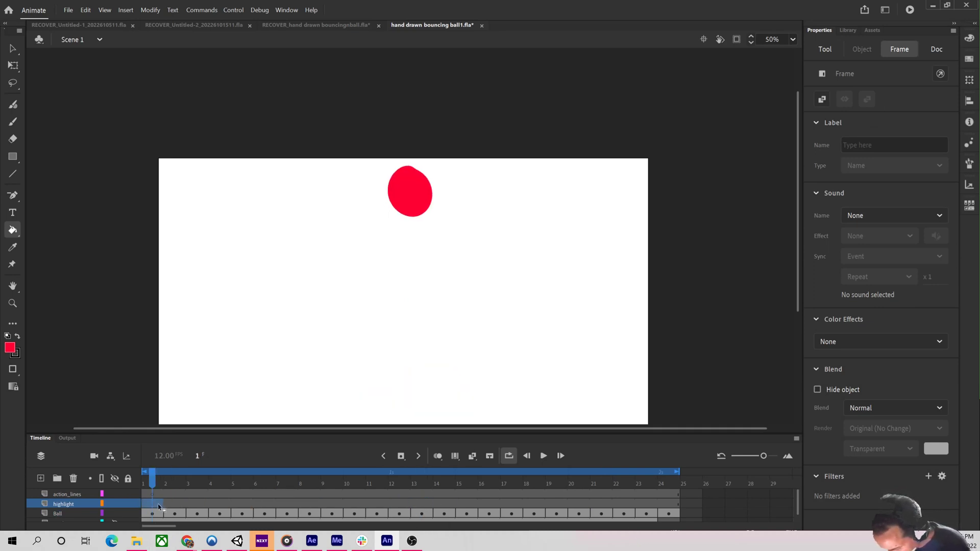
{"action": "left_click", "coordinate": [672, 505], "text": "shift"}
{"action": "right_click", "coordinate": [662, 502]}
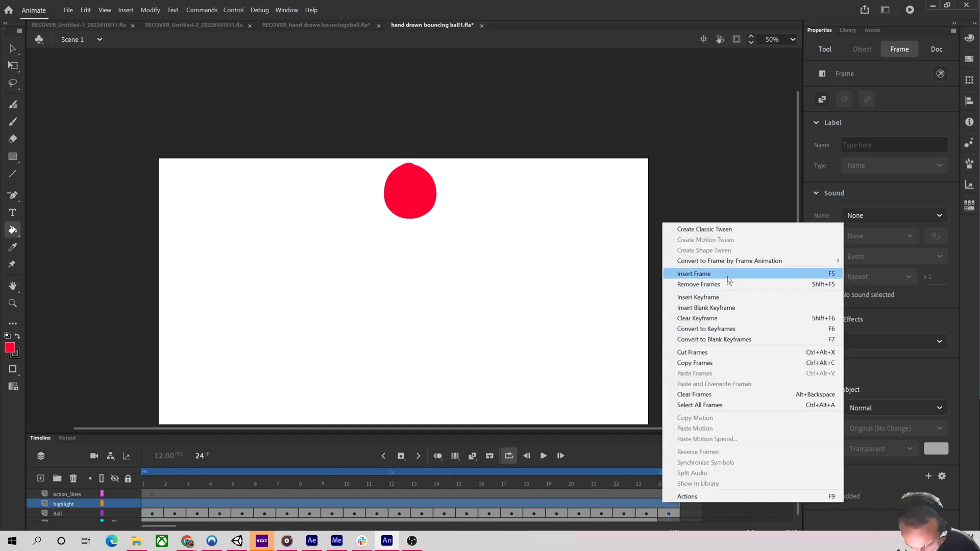
{"action": "left_click", "coordinate": [733, 330]}
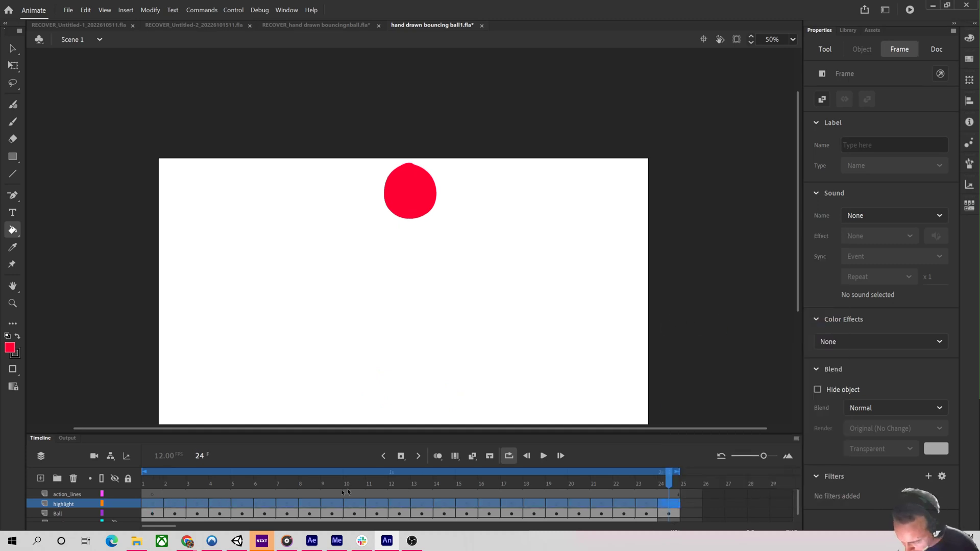
Go to frame 1 and pick the Fluid Brush with a light gray fill at size 20.
{"action": "left_click_drag", "start_coordinate": [327, 484], "coordinate": [152, 484]}
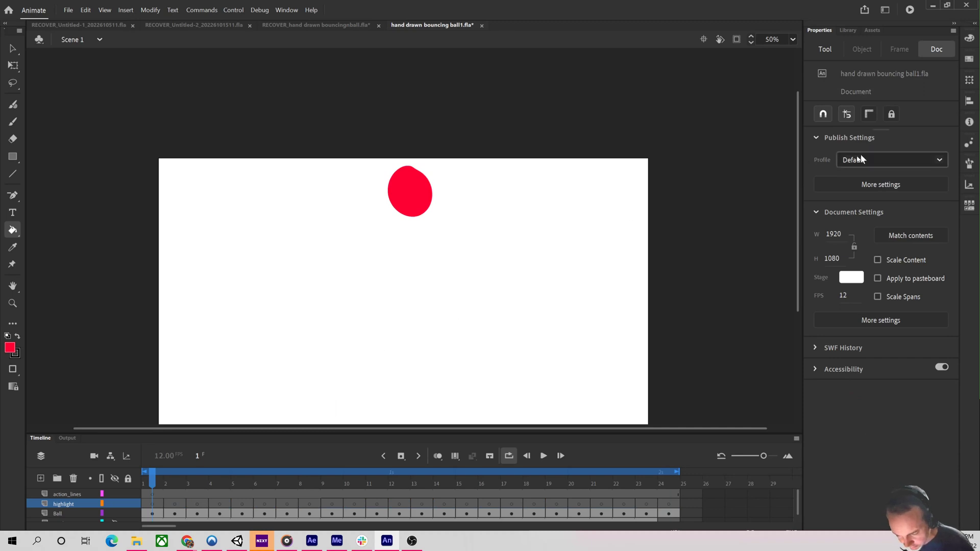
{"action": "left_click", "coordinate": [13, 104]}
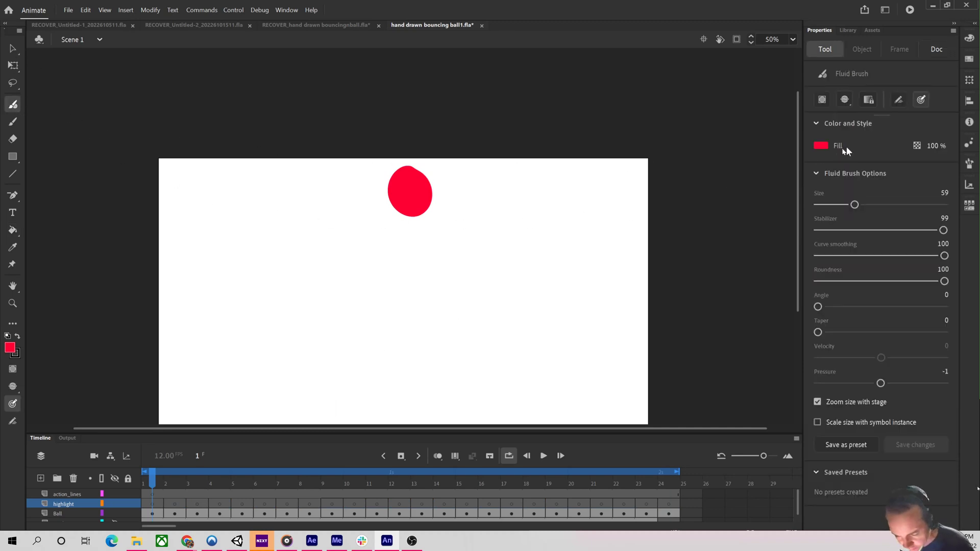
{"action": "left_click", "coordinate": [821, 146]}
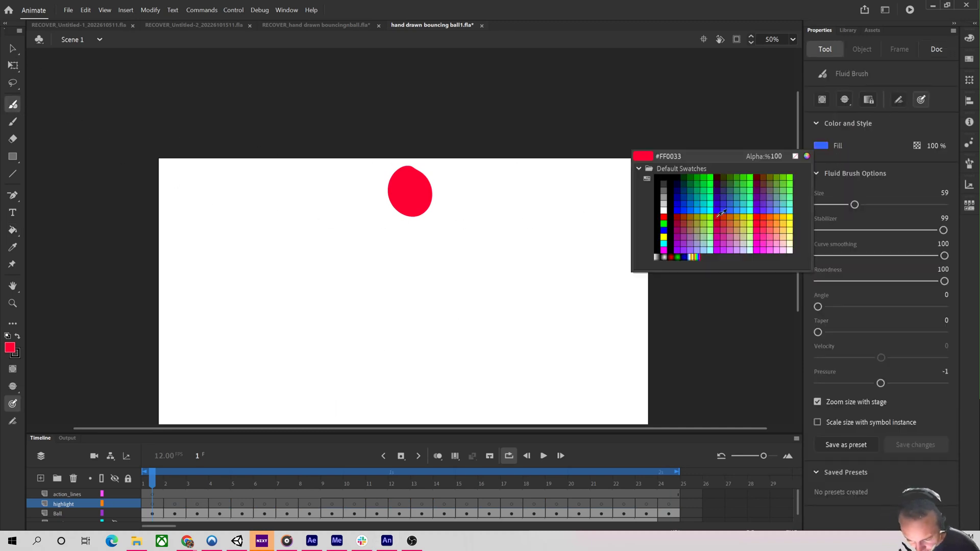
{"action": "left_click", "coordinate": [664, 202]}
{"action": "left_click_drag", "start_coordinate": [854, 205], "coordinate": [830, 205]}
Try painting a gray highlight on the frame 1 ball, undoing the strokes.
{"action": "left_click_drag", "start_coordinate": [482, 184], "coordinate": [479, 204]}
{"action": "key", "text": "ctrl+z"}
{"action": "left_click_drag", "start_coordinate": [397, 178], "coordinate": [395, 182]}
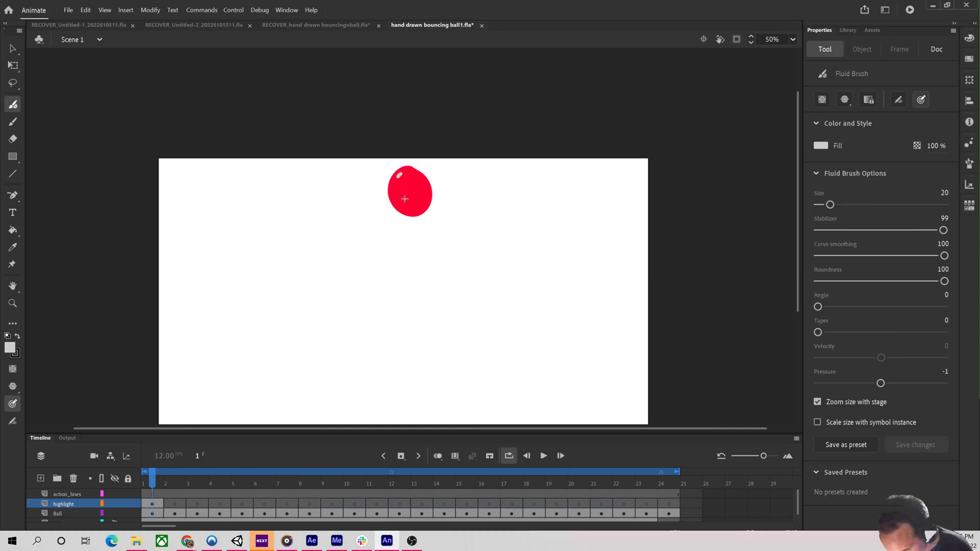
{"action": "key", "text": "ctrl+z"}
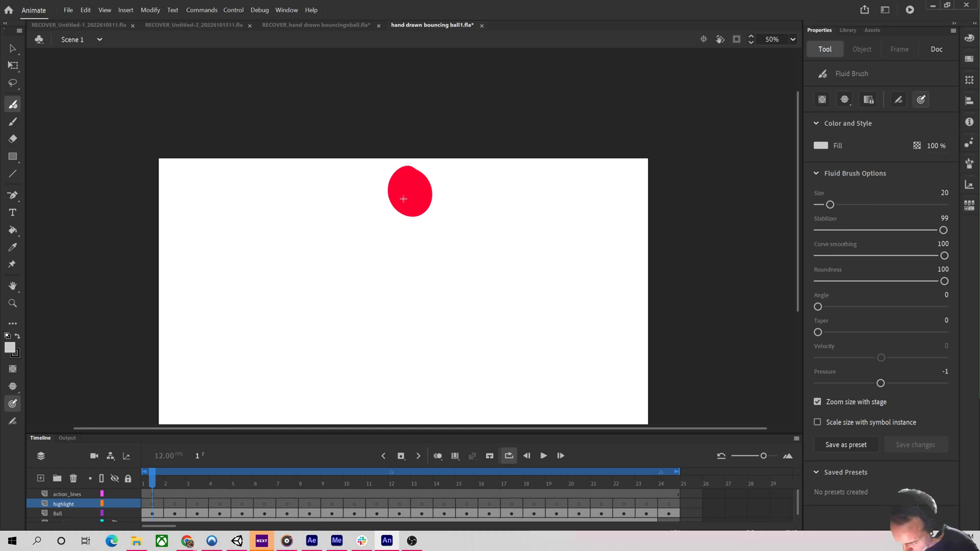
Switch the brush fill to white and paint a small curved highlight on the frame 1 ball's upper left.
{"action": "left_click", "coordinate": [820, 146]}
{"action": "left_click", "coordinate": [664, 210]}
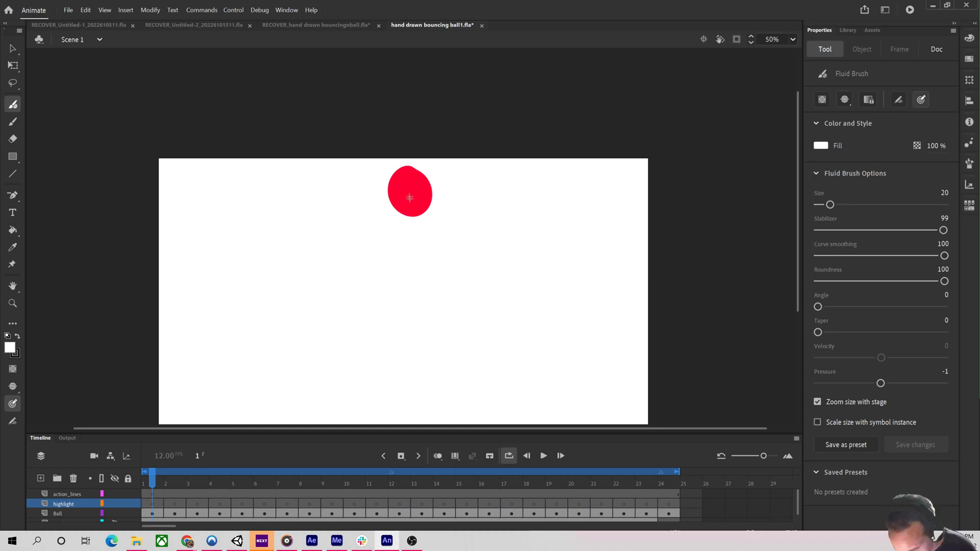
{"action": "left_click_drag", "start_coordinate": [398, 182], "coordinate": [404, 174]}
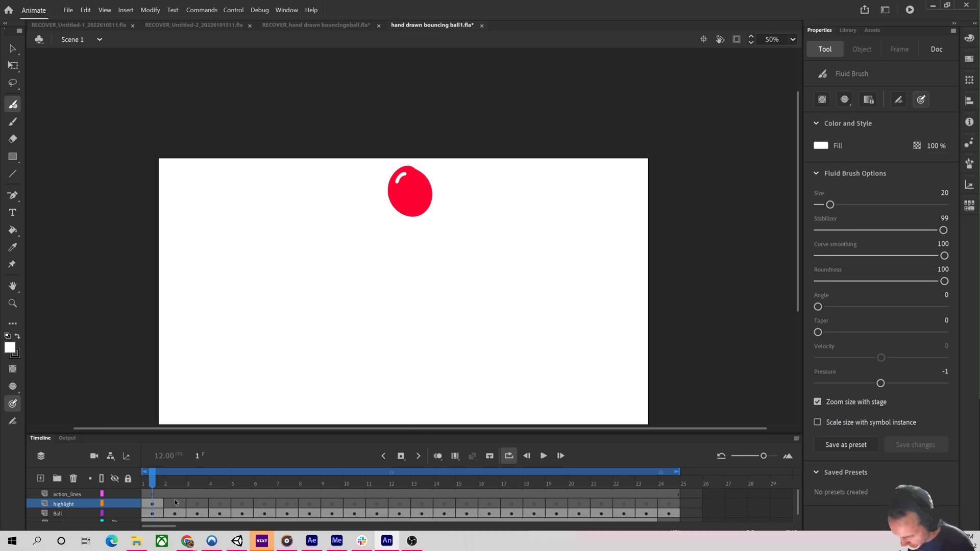
Move to frame 2 and paint a matching white highlight on the ball's upper left, redrawing it once.
{"action": "key", "text": "period"}
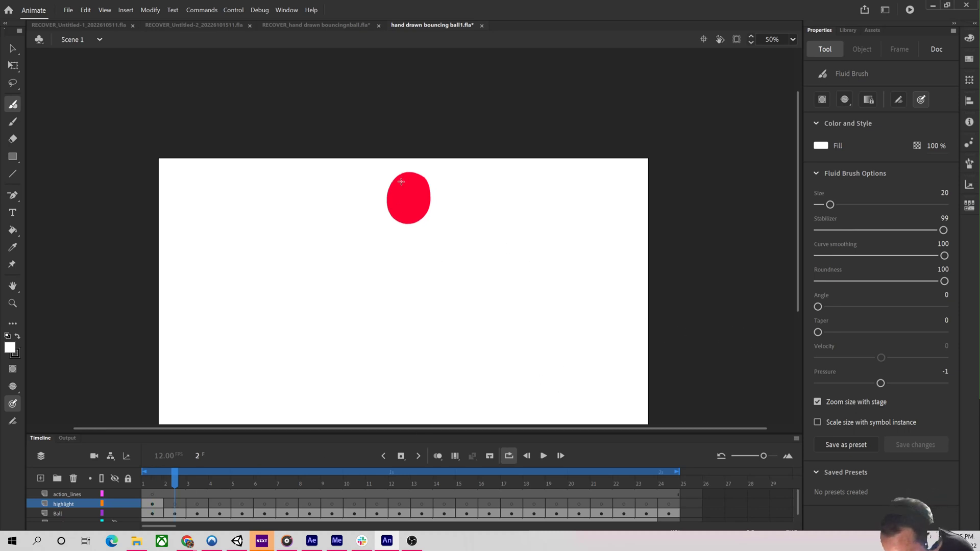
{"action": "left_click_drag", "start_coordinate": [403, 180], "coordinate": [395, 188]}
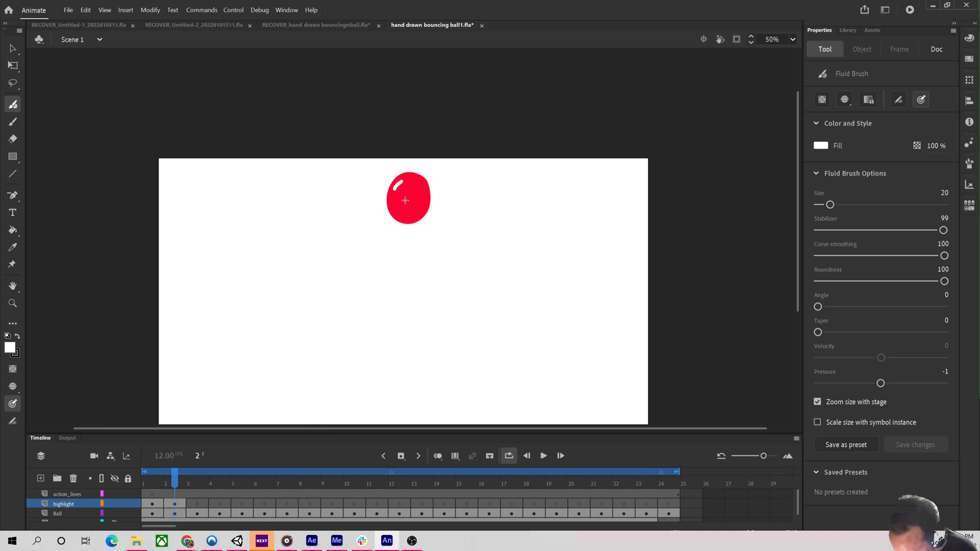
{"action": "key", "text": "ctrl+z"}
{"action": "left_click_drag", "start_coordinate": [403, 181], "coordinate": [396, 189]}
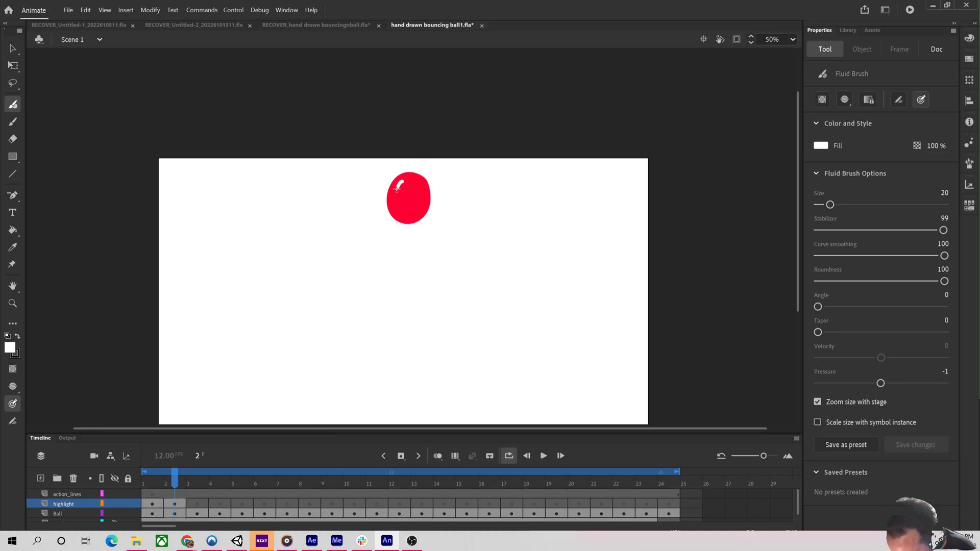
Move to frame 3 and paint a white highlight on the ball's upper left.
{"action": "key", "text": "period"}
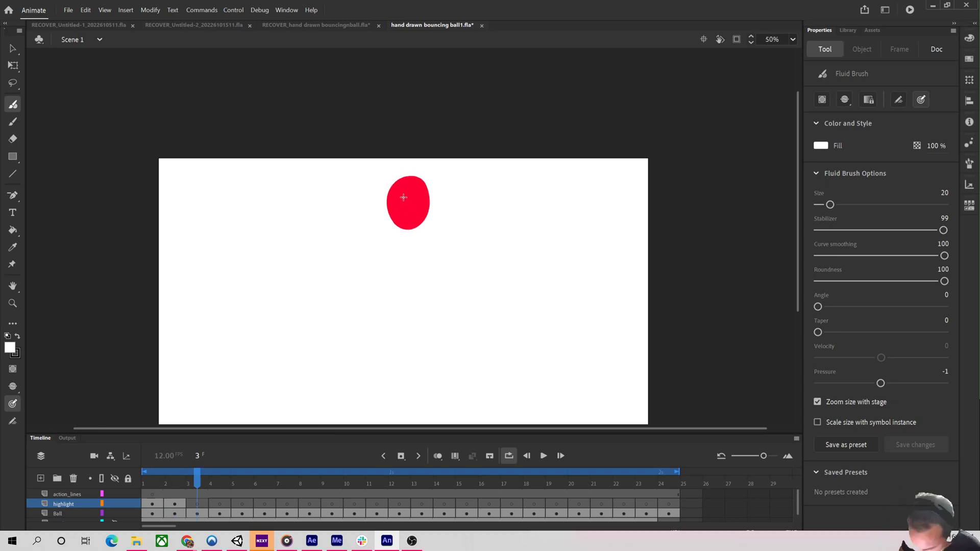
{"action": "left_click_drag", "start_coordinate": [402, 186], "coordinate": [400, 268]}
Step forward to frame 8 and paint a white highlight along the stretched ball's left side, redrawing it once.
{"action": "key", "text": "period"}
{"action": "key", "text": "period"}
{"action": "key", "text": "period"}
{"action": "key", "text": "period"}
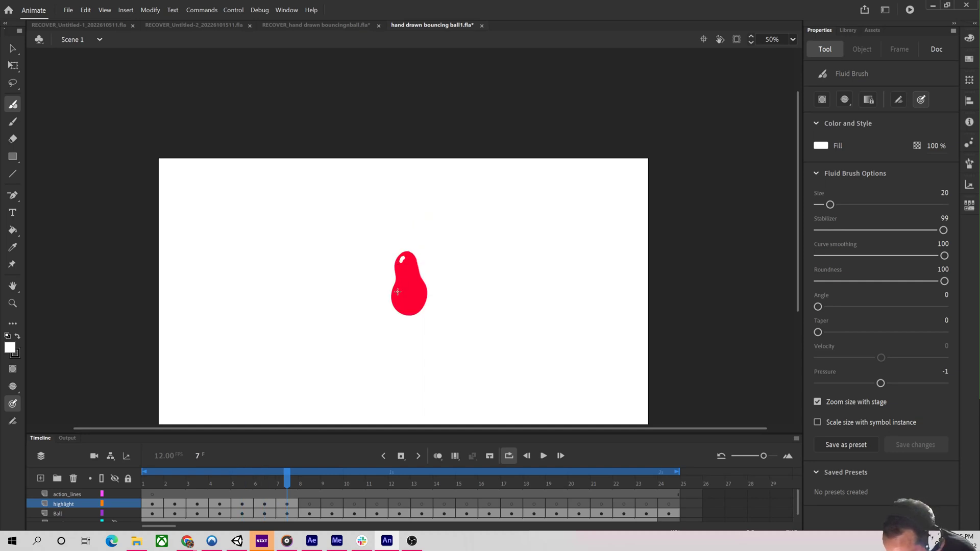
{"action": "key", "text": "period"}
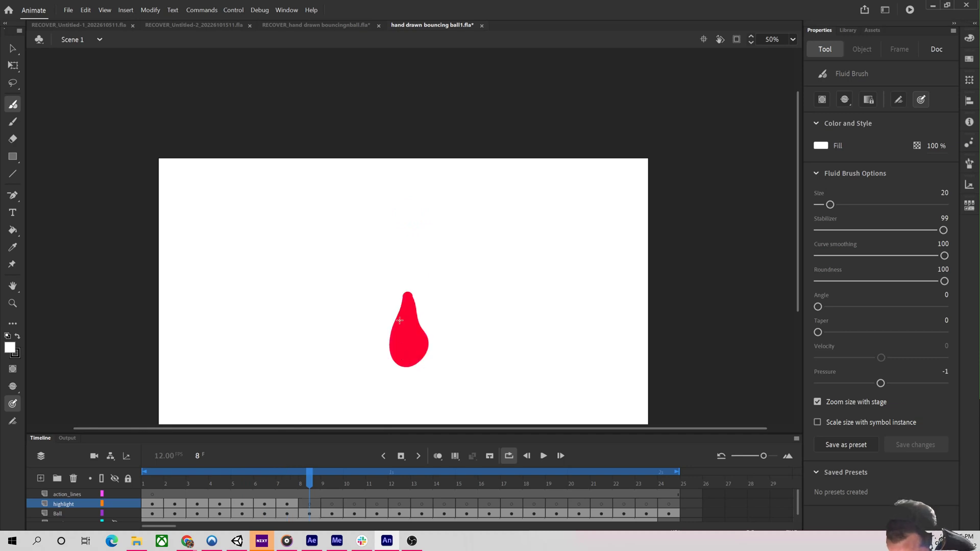
{"action": "mouse_move", "coordinate": [403, 313]}
{"action": "left_mouse_down"}
{"action": "mouse_move", "coordinate": [393, 348]}
{"action": "mouse_move", "coordinate": [395, 337]}
{"action": "mouse_move", "coordinate": [400, 357]}
{"action": "left_mouse_up"}
{"action": "key", "text": "ctrl+z"}
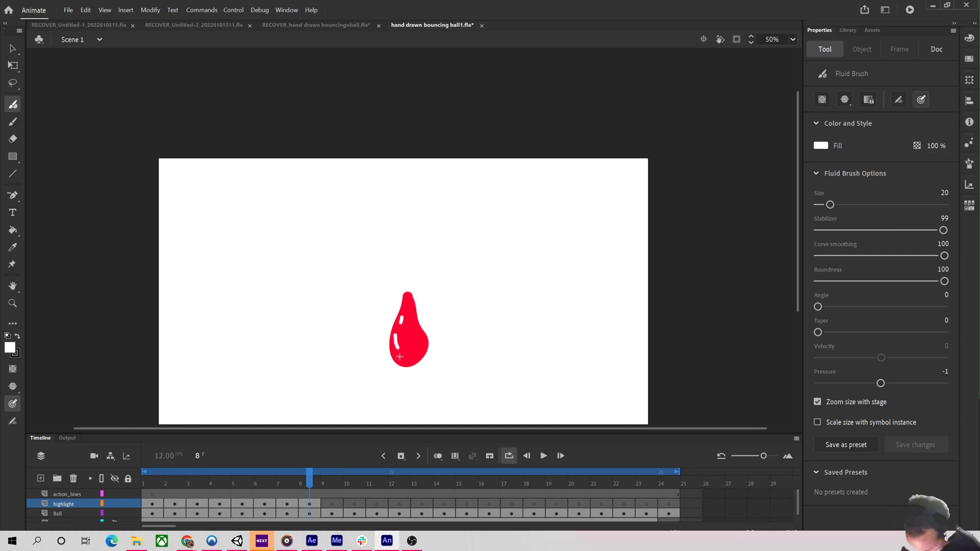
Paint white highlights on the ball's upper left on frames 9 and 10.
{"action": "key", "text": "period"}
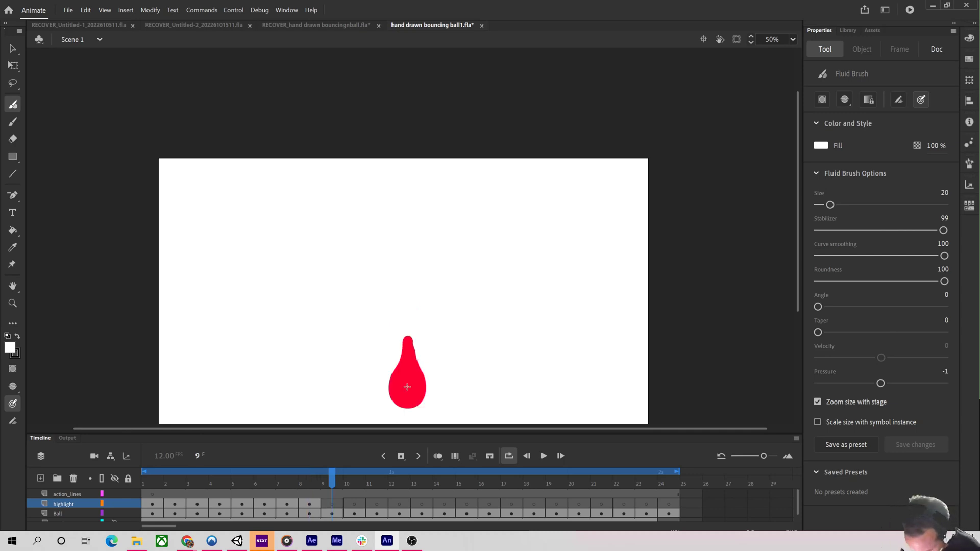
{"action": "left_click_drag", "start_coordinate": [398, 373], "coordinate": [395, 384]}
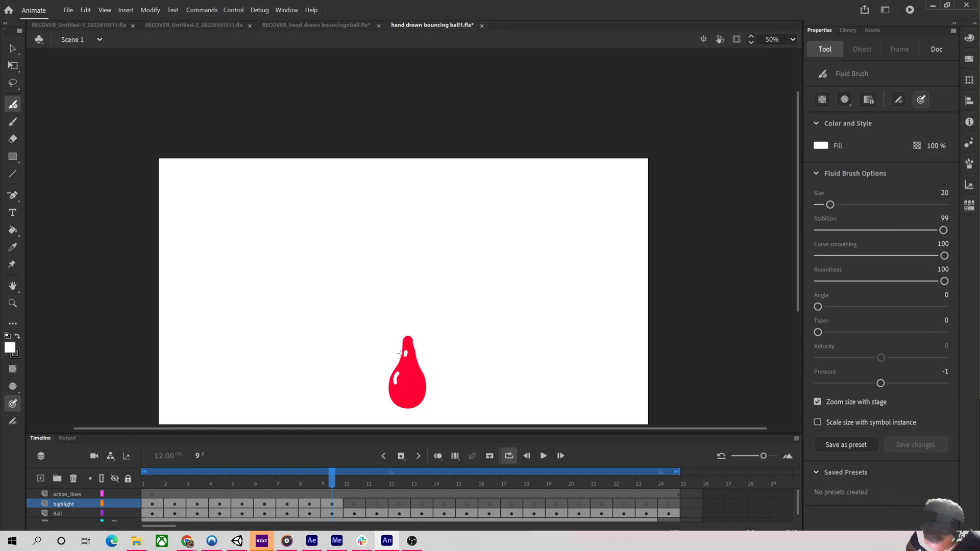
{"action": "key", "text": "period"}
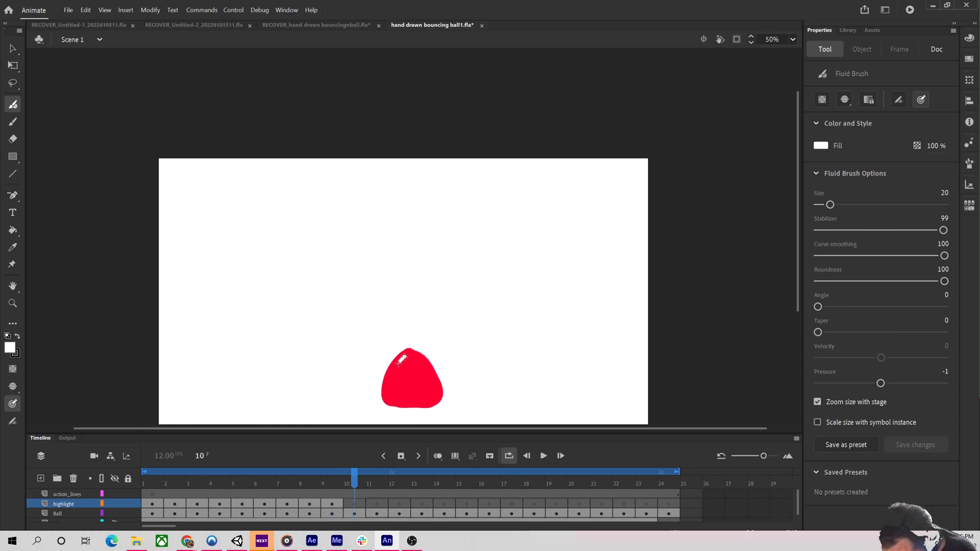
{"action": "mouse_move", "coordinate": [400, 362]}
{"action": "left_mouse_down"}
{"action": "mouse_move", "coordinate": [390, 382]}
{"action": "mouse_move", "coordinate": [369, 362]}
{"action": "left_mouse_up"}
Add a white highlight to the squashed ball's right bump on frame 12 and to frame 13's upper left.
{"action": "key", "text": "period"}
{"action": "key", "text": "period"}
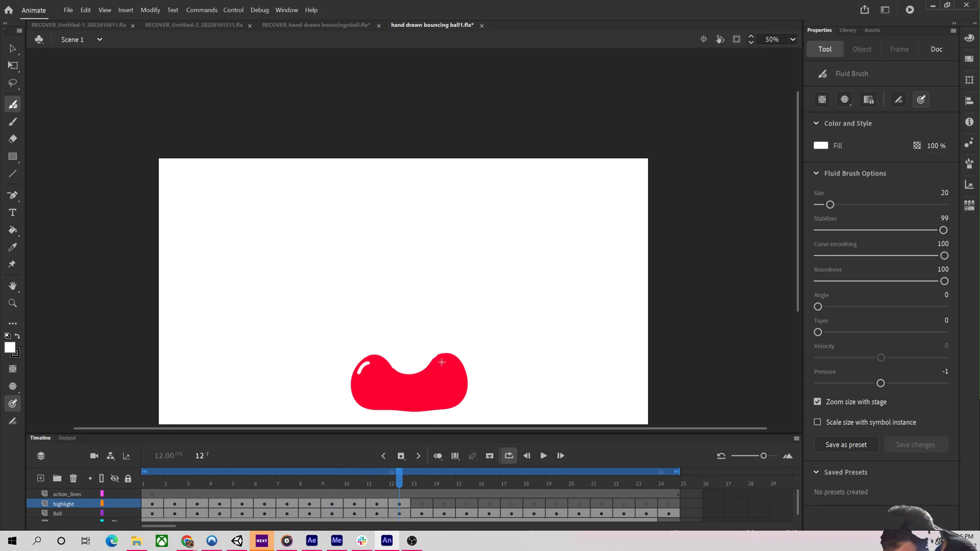
{"action": "left_click", "coordinate": [441, 361]}
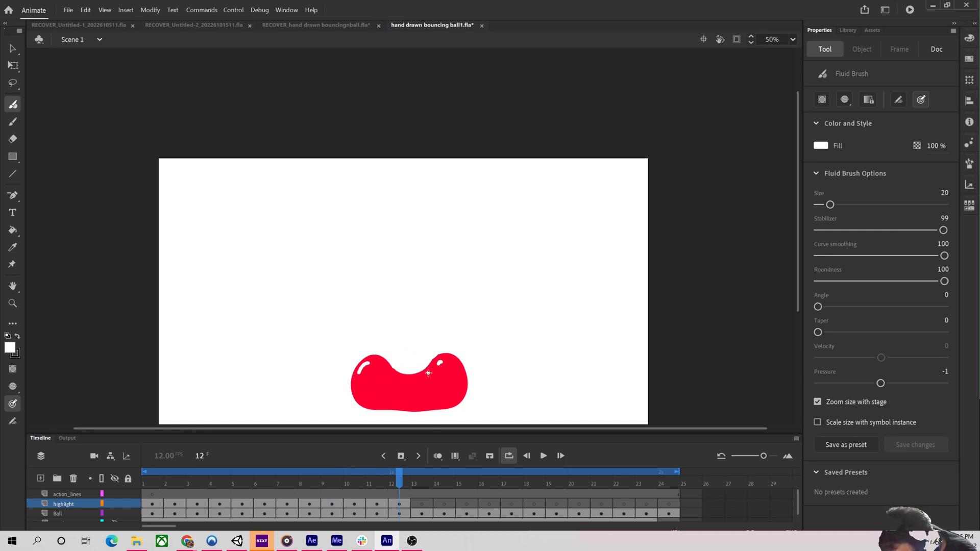
{"action": "key", "text": "period"}
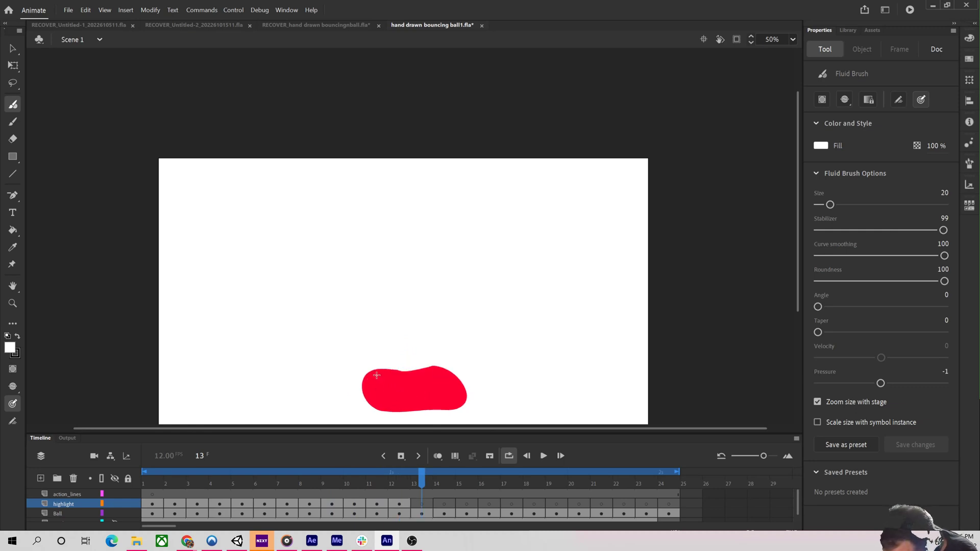
{"action": "left_click_drag", "start_coordinate": [372, 382], "coordinate": [387, 373]}
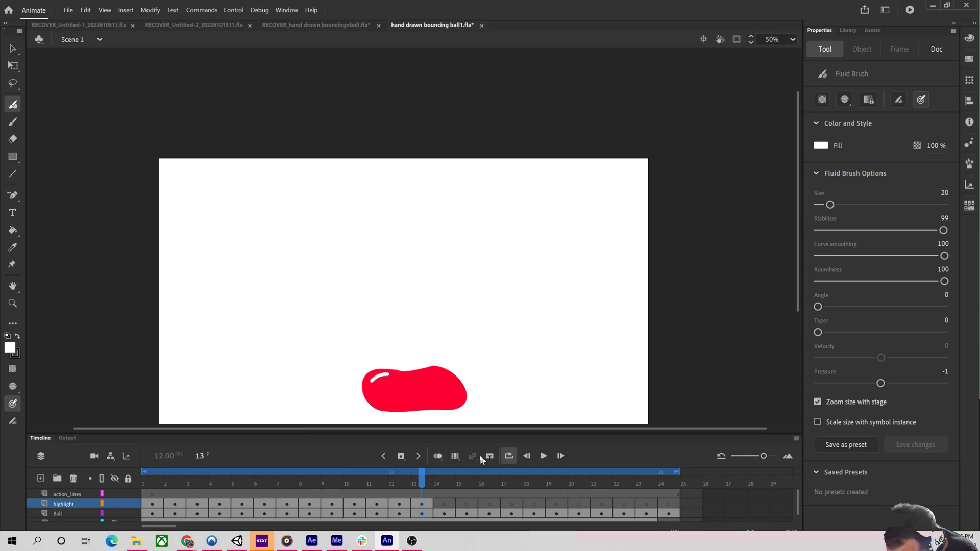
Paint white highlights on the ball's upper left on frames 14 and 17.
{"action": "key", "text": "period"}
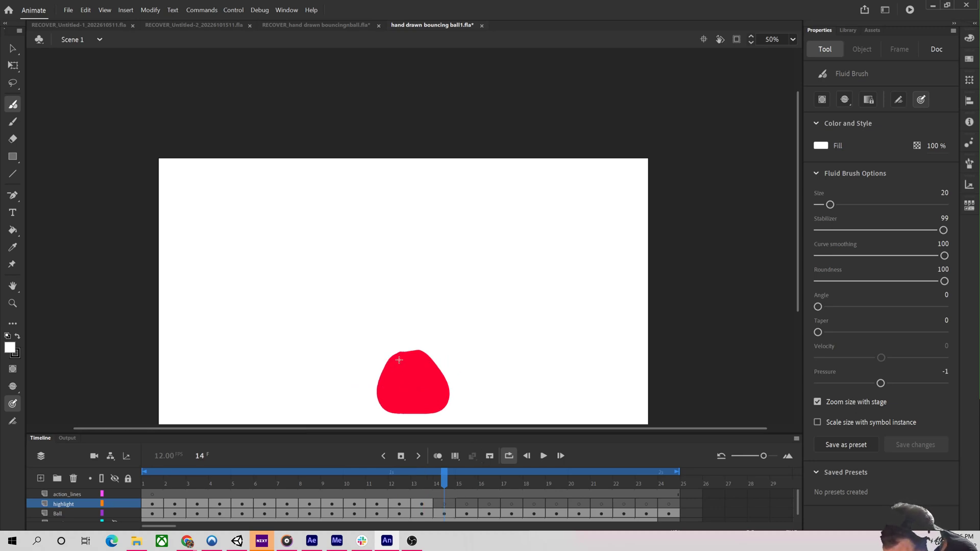
{"action": "left_click_drag", "start_coordinate": [399, 360], "coordinate": [388, 369]}
{"action": "key", "text": "period"}
{"action": "key", "text": "period"}
{"action": "key", "text": "period"}
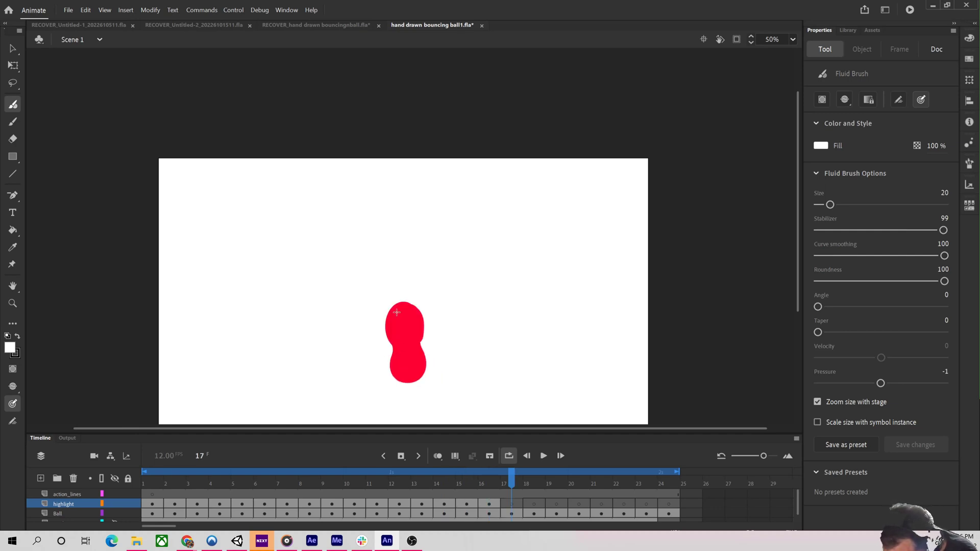
{"action": "left_click_drag", "start_coordinate": [397, 307], "coordinate": [392, 322]}
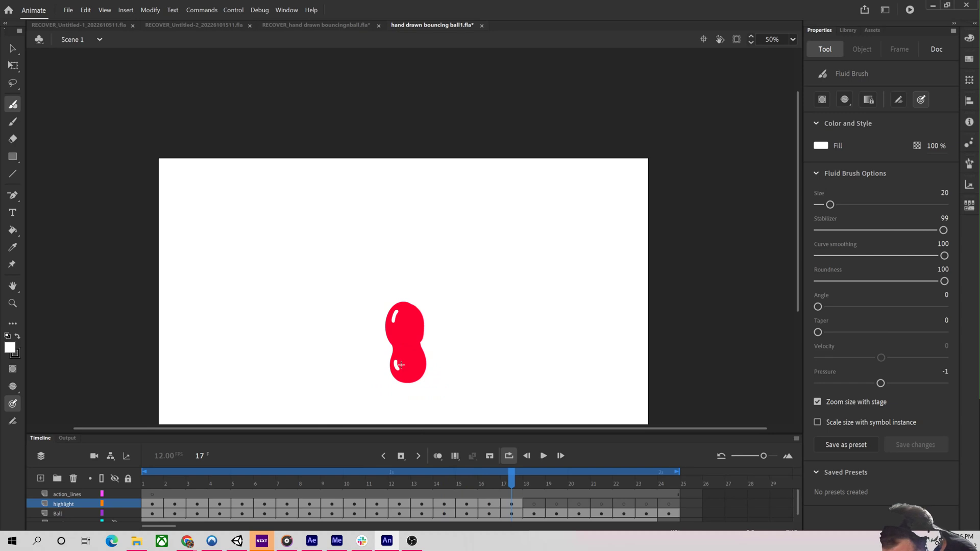
Paint white highlights on the ball's upper left on frames 18 through 20.
{"action": "key", "text": "period"}
{"action": "left_click_drag", "start_coordinate": [400, 268], "coordinate": [396, 280]}
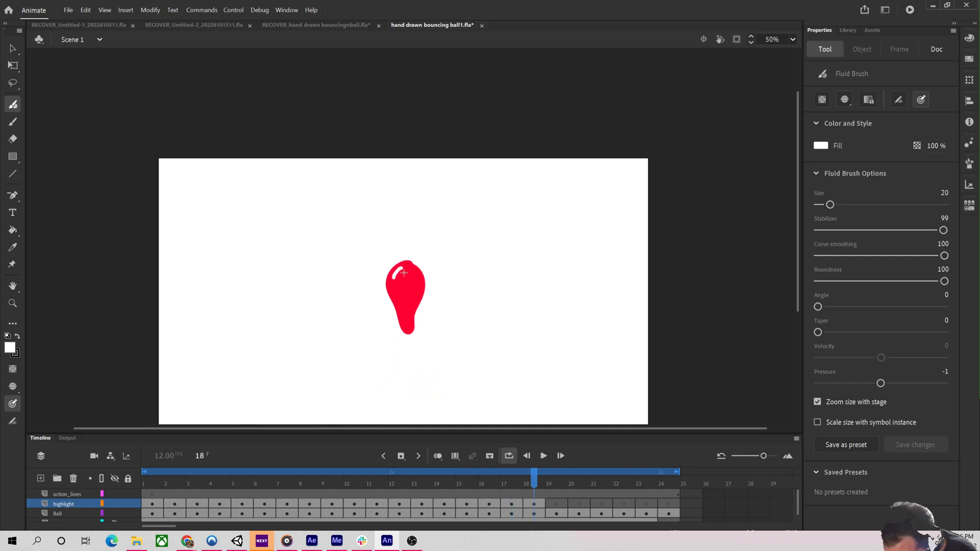
{"action": "key", "text": "period"}
{"action": "left_click_drag", "start_coordinate": [401, 236], "coordinate": [397, 248]}
{"action": "key", "text": "period"}
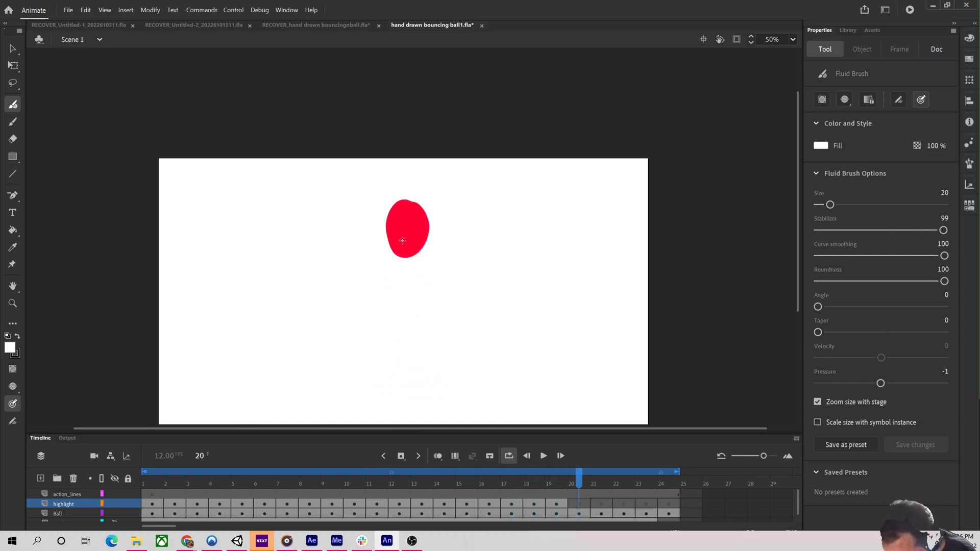
{"action": "mouse_move", "coordinate": [401, 209]}
{"action": "left_mouse_down"}
{"action": "mouse_move", "coordinate": [396, 222]}
{"action": "mouse_move", "coordinate": [394, 188]}
{"action": "left_mouse_up"}
Step through to frame 24 and play back the animation.
{"action": "key", "text": "period"}
{"action": "key", "text": "period"}
{"action": "key", "text": "period"}
{"action": "key", "text": "period"}
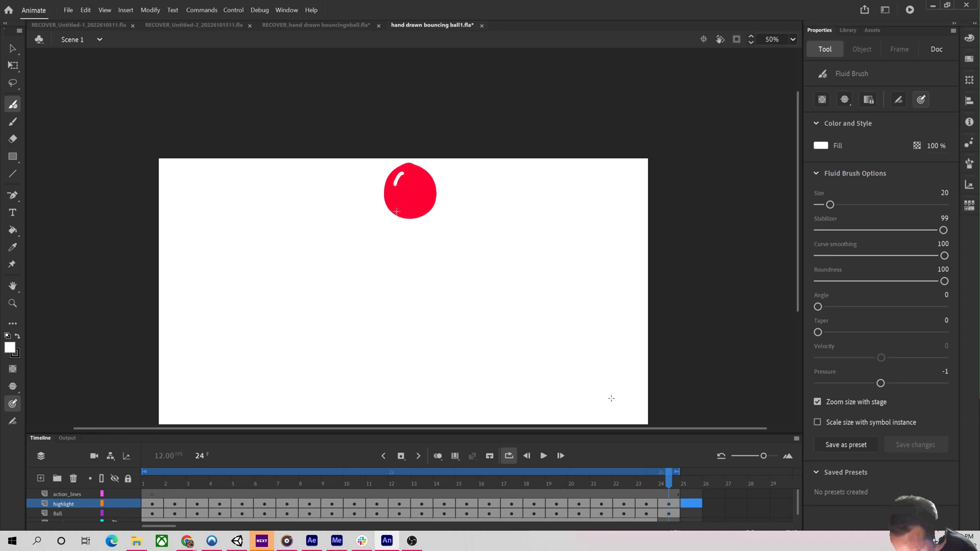
{"action": "key", "text": "Return"}
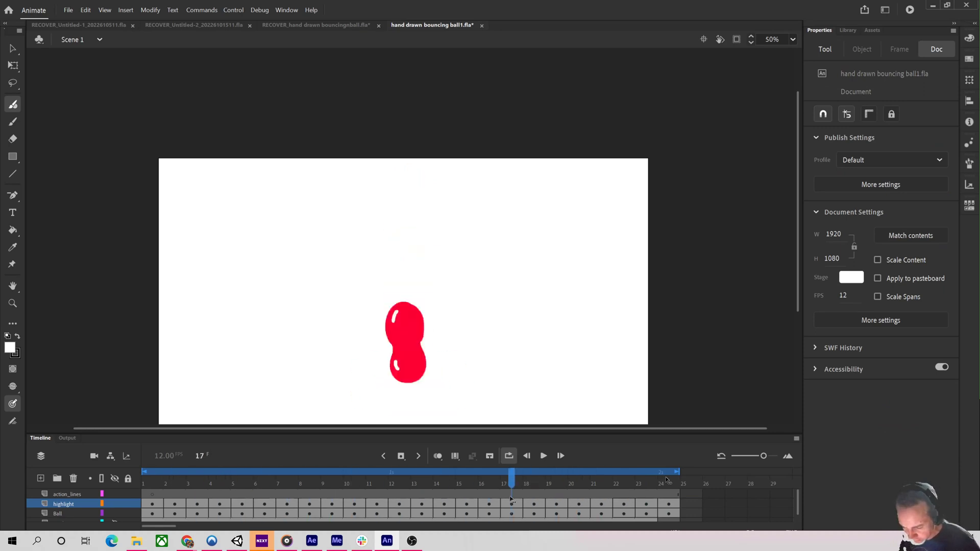
Convert frames 1 to 24 of the action_lines layer to blank keyframes and return to frame 1.
{"action": "left_click", "coordinate": [153, 494]}
{"action": "left_click", "coordinate": [666, 495], "text": "shift"}
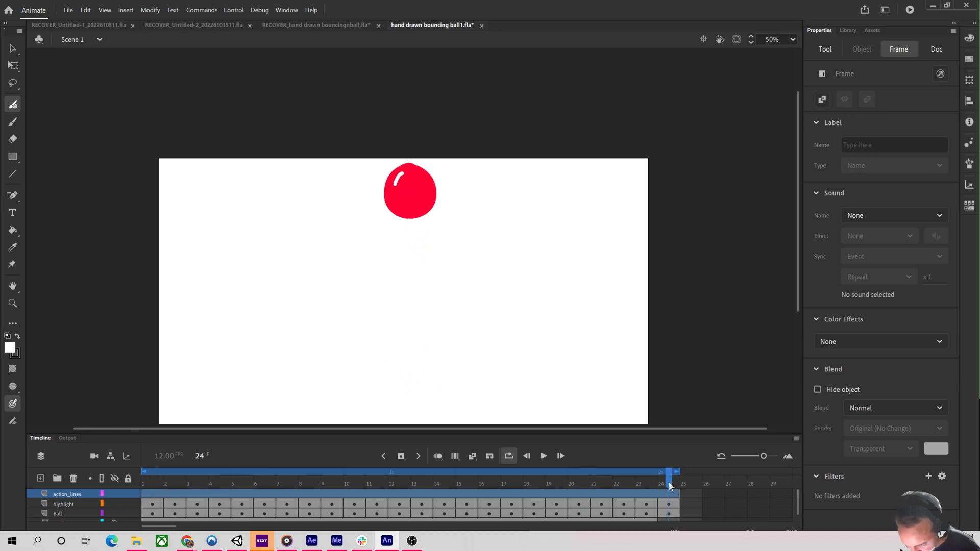
{"action": "right_click", "coordinate": [669, 496]}
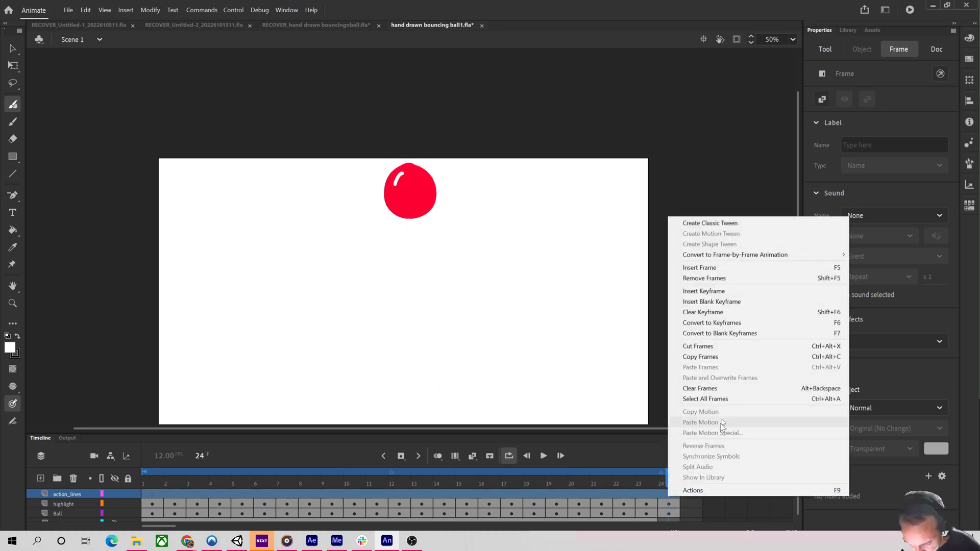
{"action": "left_click", "coordinate": [736, 323]}
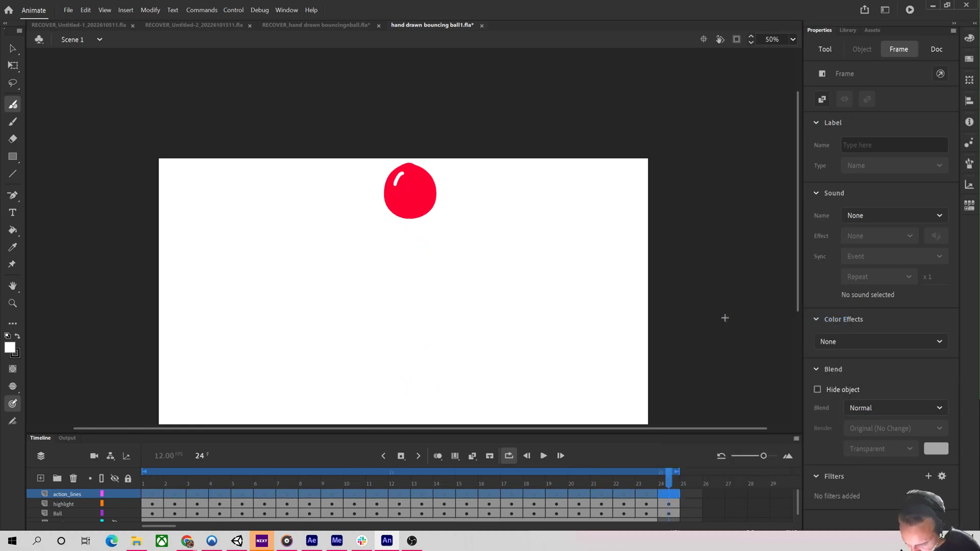
{"action": "left_click_drag", "start_coordinate": [151, 484], "coordinate": [94, 488]}
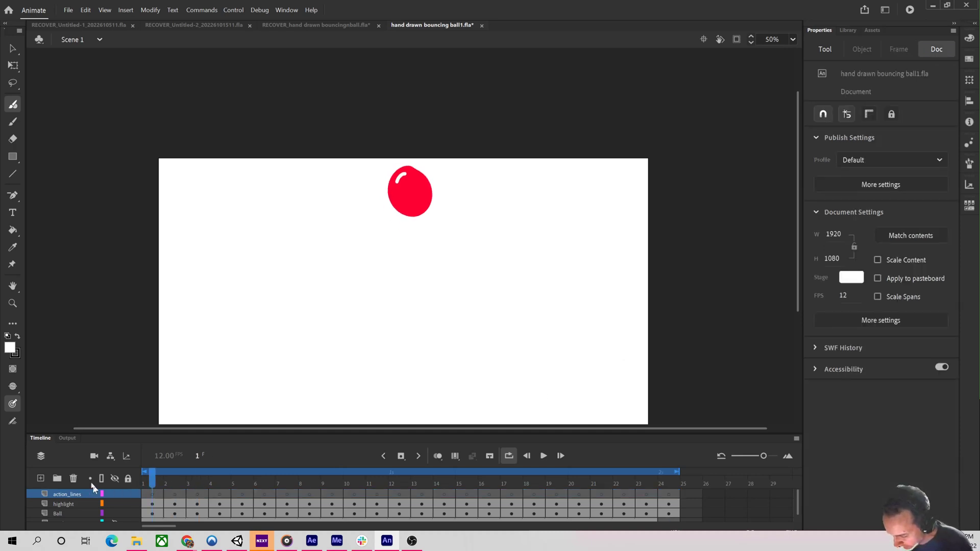
Switch to the Classic Brush with a black fill and a slanted brush shape.
{"action": "left_click", "coordinate": [12, 121]}
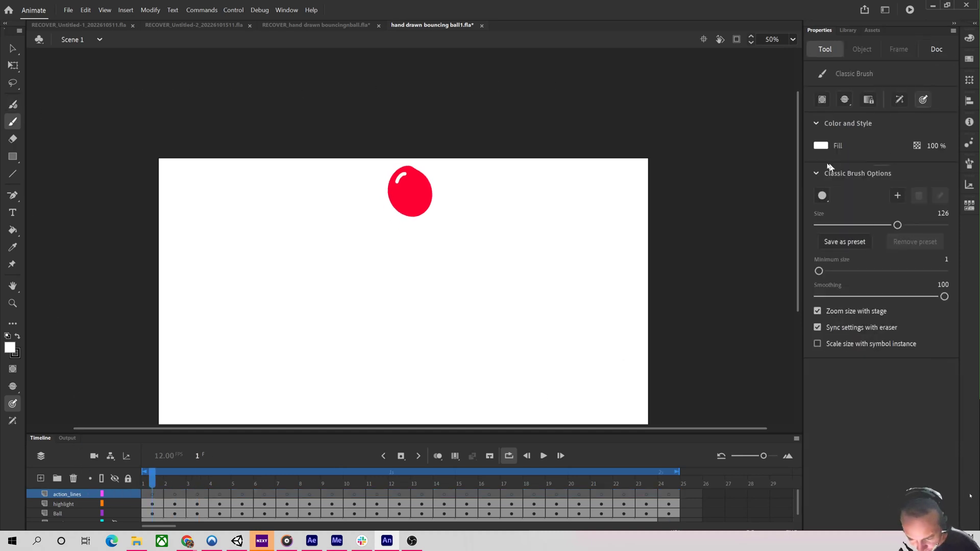
{"action": "left_click", "coordinate": [822, 146]}
{"action": "left_click", "coordinate": [667, 181]}
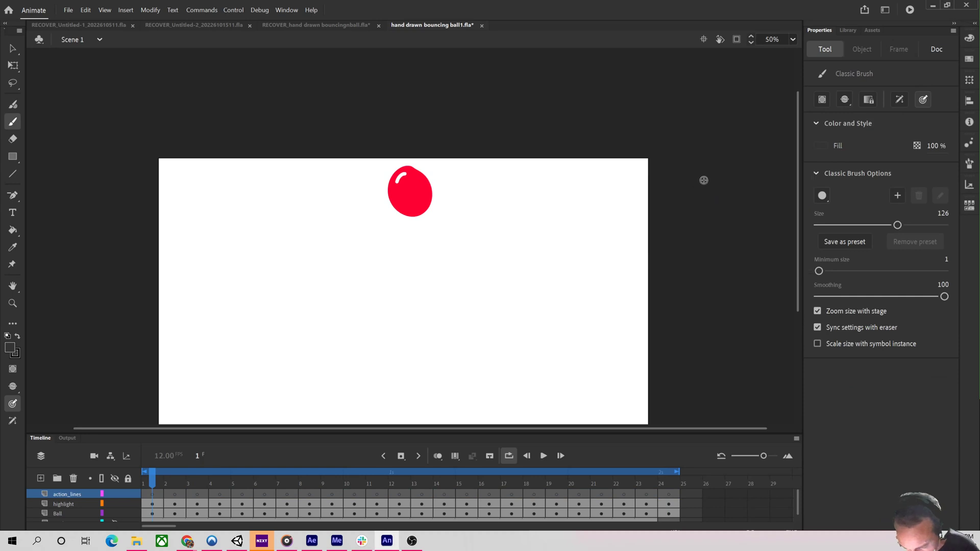
{"action": "left_click", "coordinate": [822, 199]}
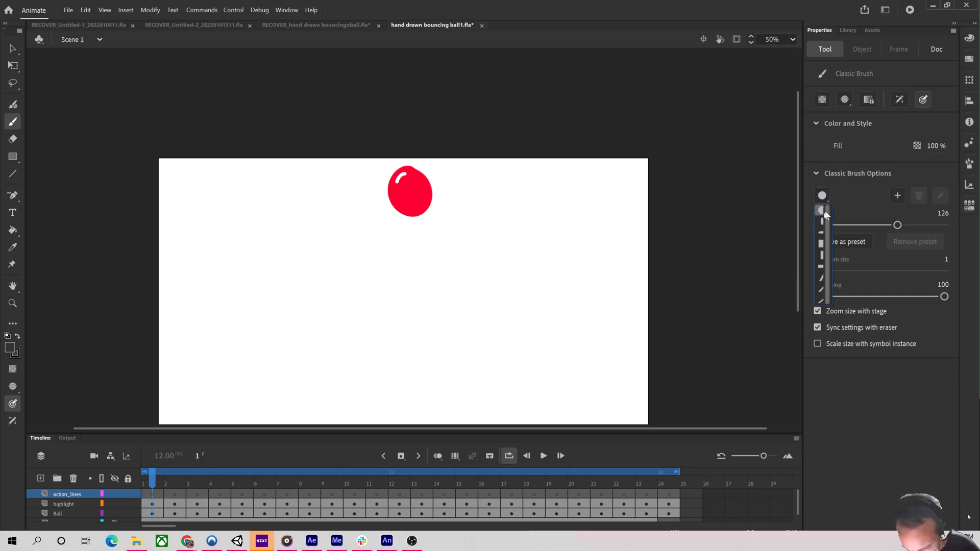
{"action": "left_click", "coordinate": [820, 291]}
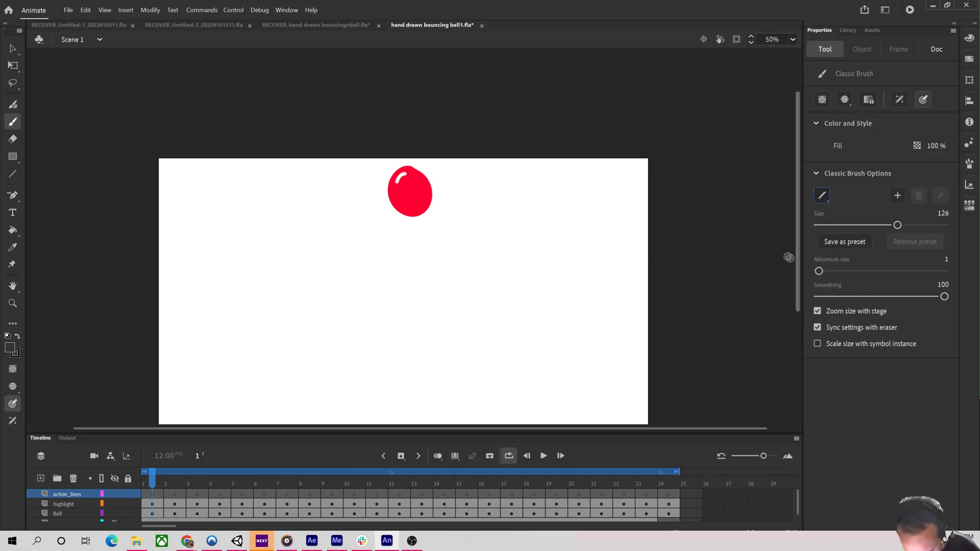
Set the Classic Brush size to 8 and draw a short vertical action line right of the ball, redrawing it twice.
{"action": "mouse_move", "coordinate": [578, 226]}
{"action": "left_mouse_down"}
{"action": "mouse_move", "coordinate": [562, 283]}
{"action": "mouse_move", "coordinate": [564, 337]}
{"action": "left_mouse_up"}
{"action": "key", "text": "ctrl+z"}
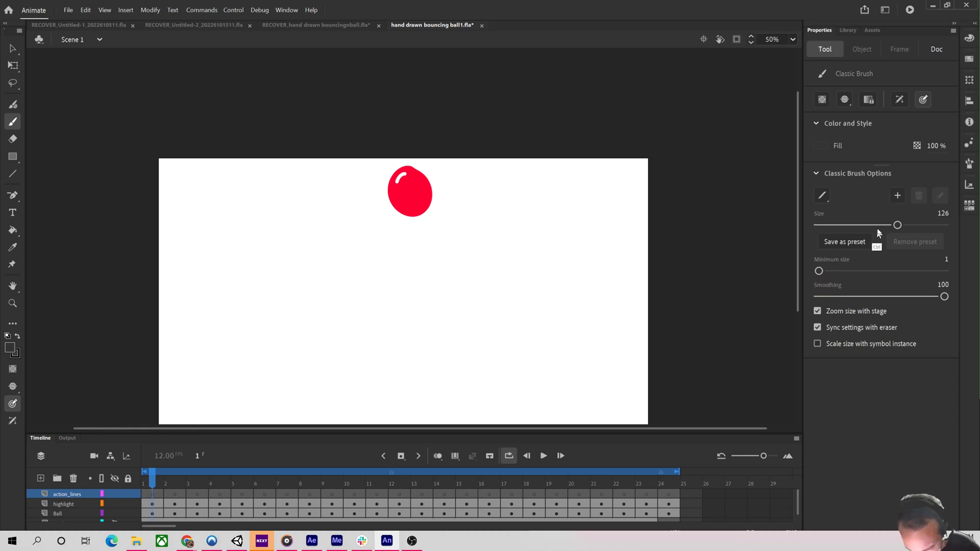
{"action": "left_click_drag", "start_coordinate": [888, 225], "coordinate": [822, 225]}
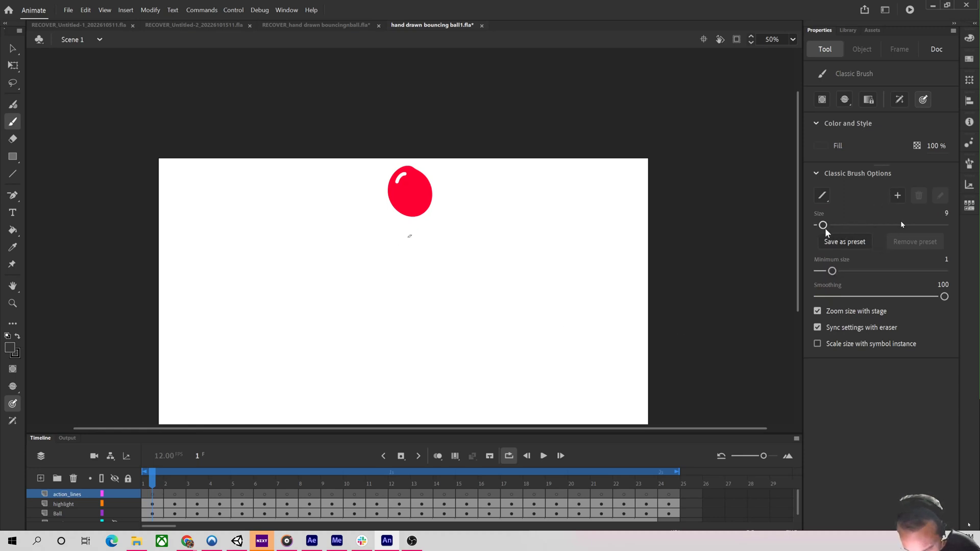
{"action": "left_click_drag", "start_coordinate": [571, 226], "coordinate": [566, 301]}
{"action": "key", "text": "ctrl+z"}
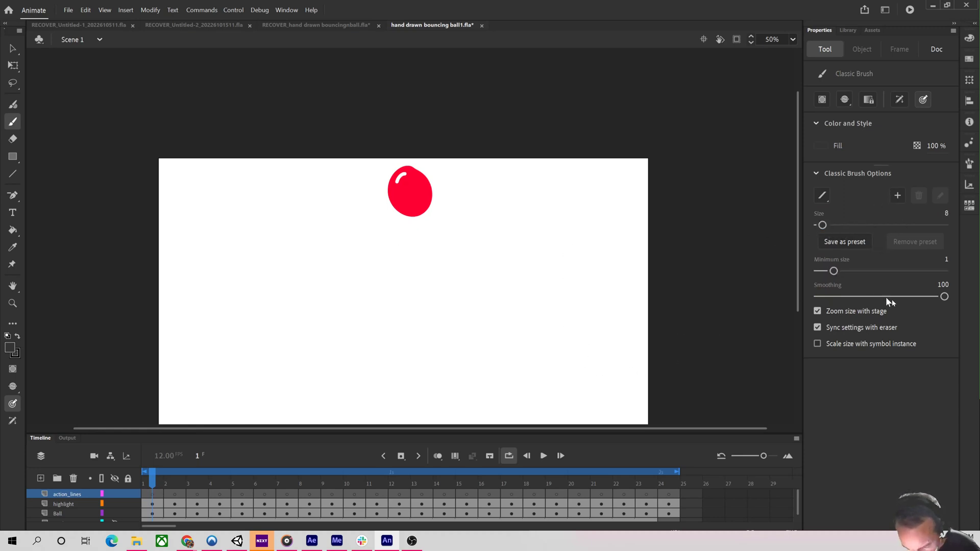
{"action": "left_click_drag", "start_coordinate": [590, 241], "coordinate": [589, 265]}
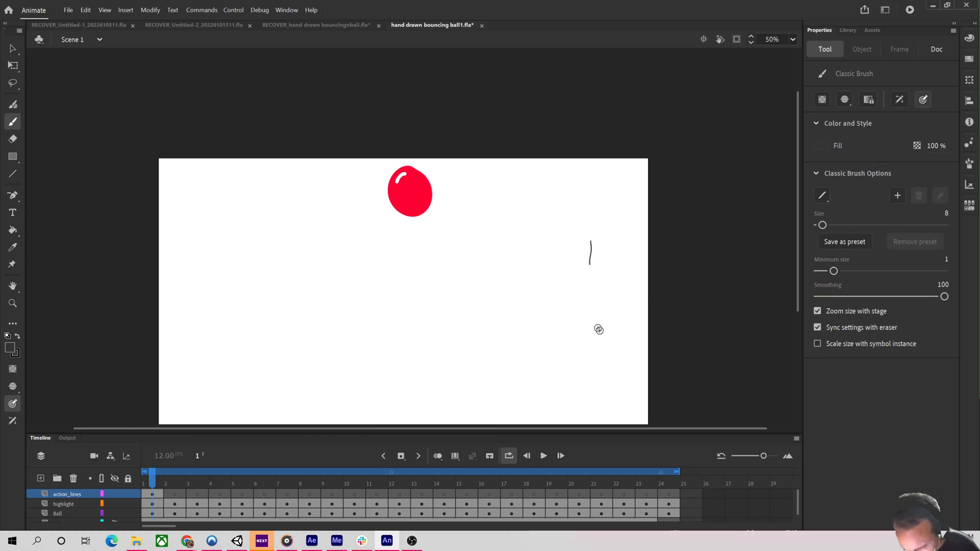
Switch to the Fluid Brush and try a longer action line, undoing it along with the earlier line.
{"action": "left_click", "coordinate": [14, 105]}
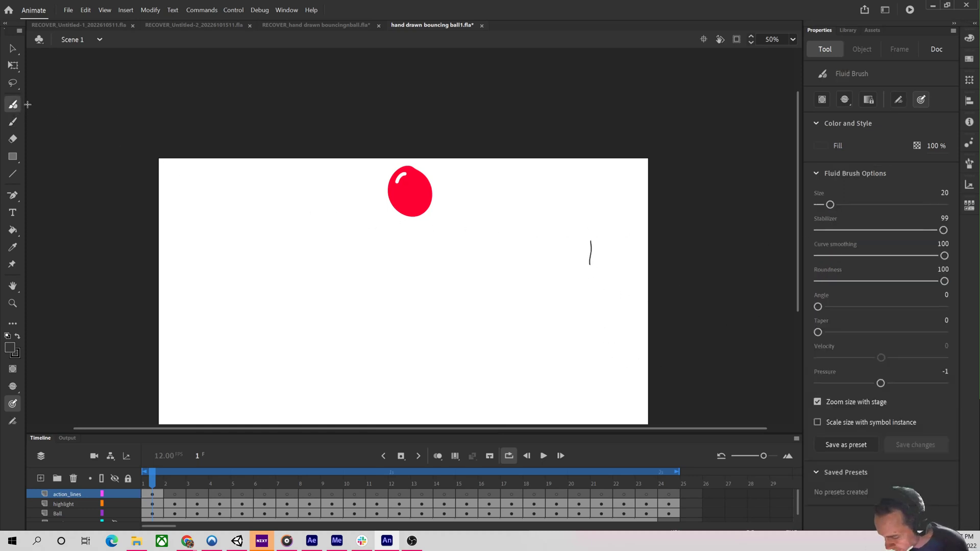
{"action": "left_click_drag", "start_coordinate": [604, 215], "coordinate": [606, 306]}
{"action": "key", "text": "ctrl+z"}
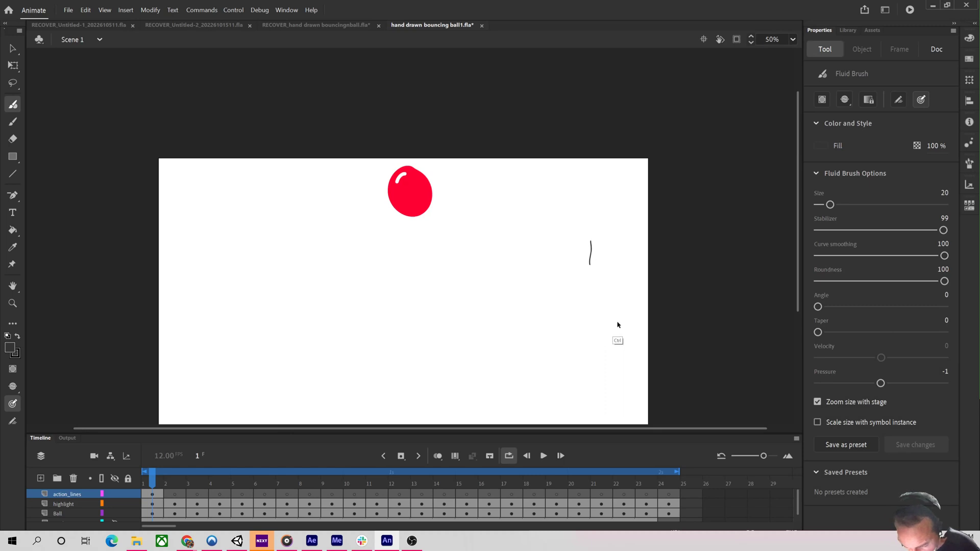
{"action": "key", "text": "ctrl+z"}
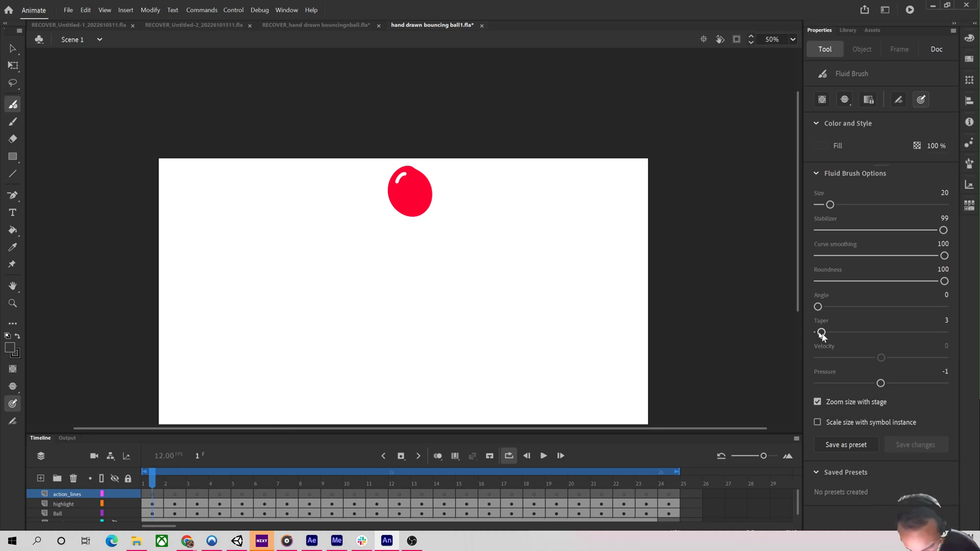
Set the Fluid Brush taper to 91 and try a short tapered action line, undoing it.
{"action": "left_click_drag", "start_coordinate": [818, 332], "coordinate": [933, 332]}
{"action": "left_click_drag", "start_coordinate": [580, 226], "coordinate": [578, 252]}
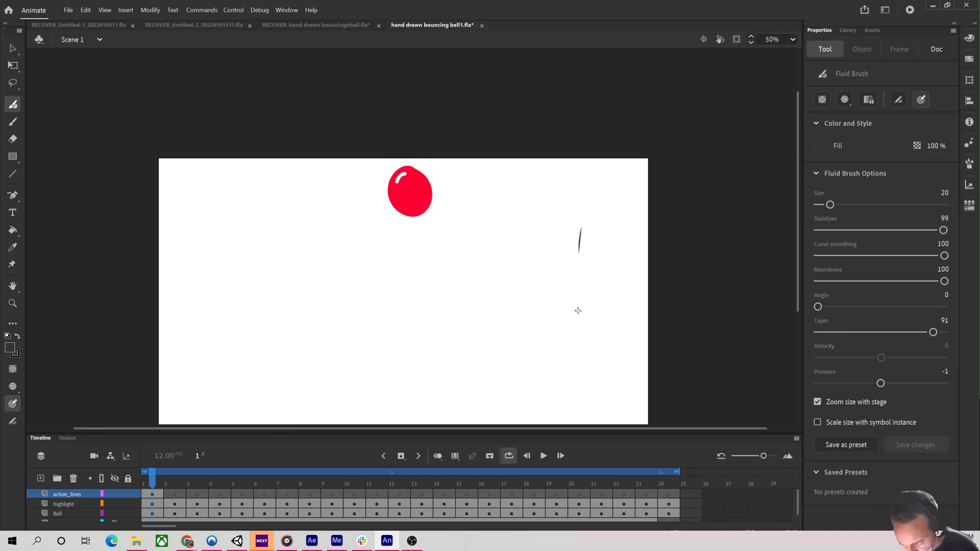
{"action": "key", "text": "ctrl+z"}
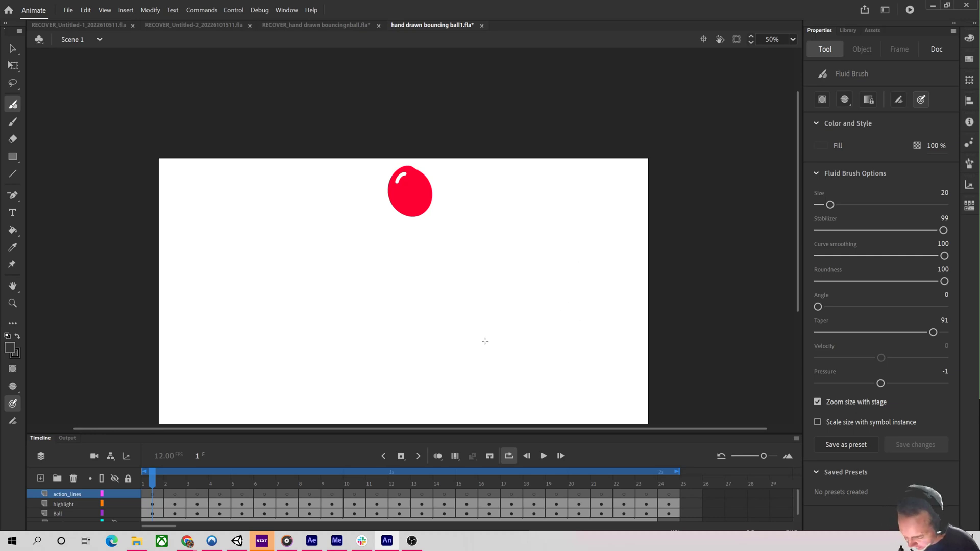
Go to frame 6 and draw tapered action lines above and to the right of the falling ball.
{"action": "left_click_drag", "start_coordinate": [148, 482], "coordinate": [272, 468]}
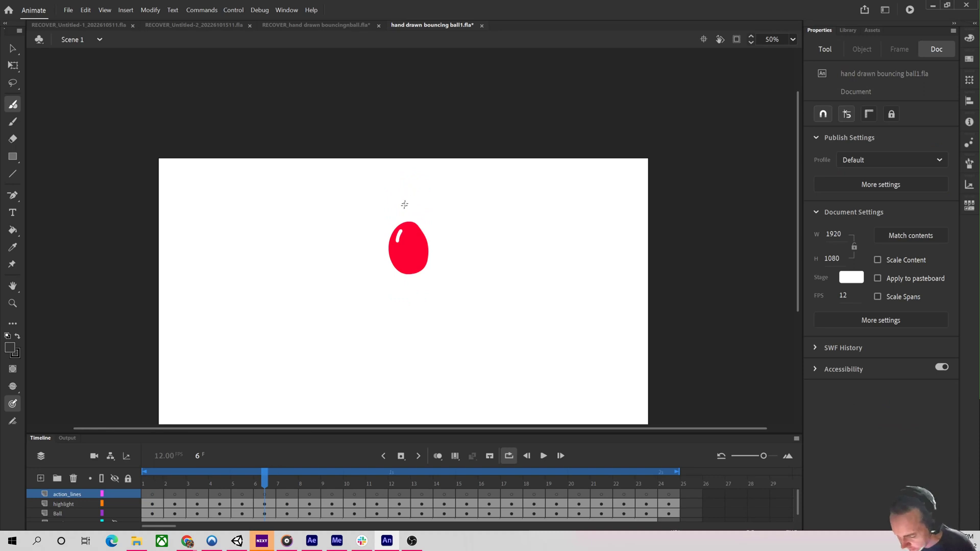
{"action": "mouse_move", "coordinate": [391, 225]}
{"action": "left_mouse_down"}
{"action": "mouse_move", "coordinate": [408, 200]}
{"action": "mouse_move", "coordinate": [409, 180]}
{"action": "left_mouse_up"}
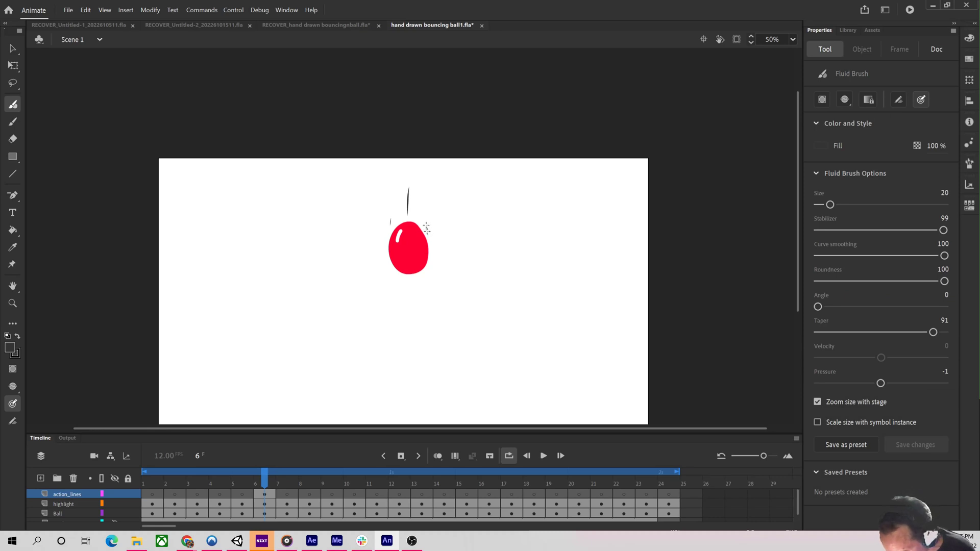
{"action": "left_click_drag", "start_coordinate": [426, 234], "coordinate": [429, 211]}
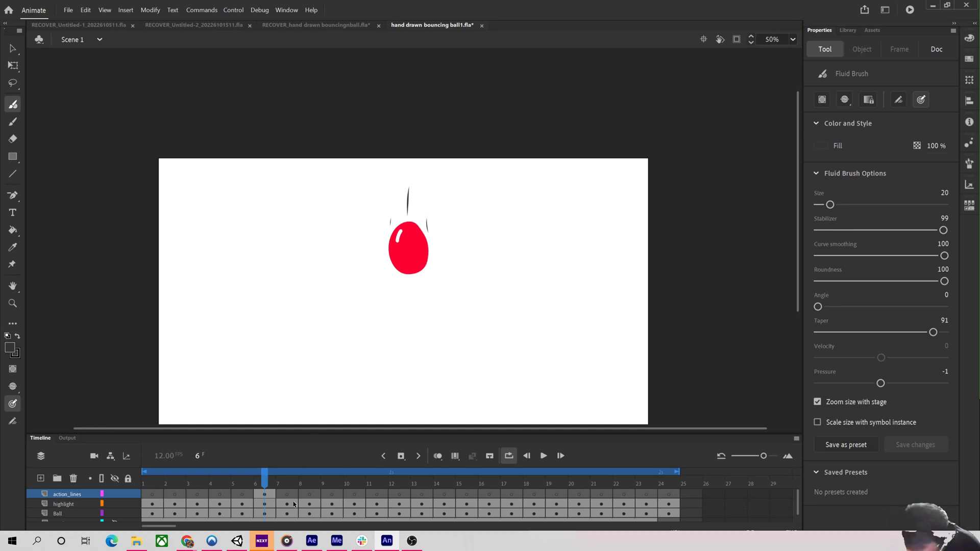
Draw trailing action lines above and beside the falling ball on frames 7 and 8.
{"action": "key", "text": "."}
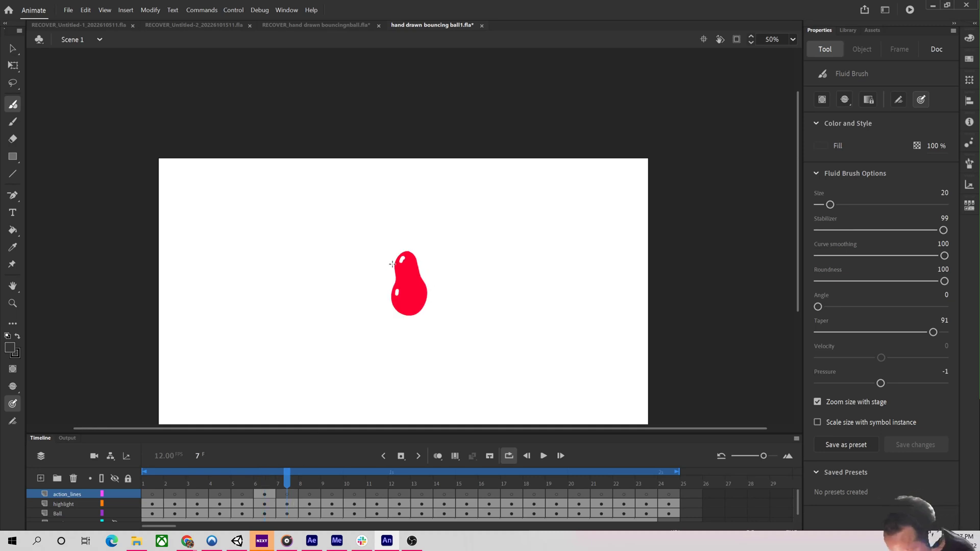
{"action": "left_click_drag", "start_coordinate": [390, 247], "coordinate": [389, 240]}
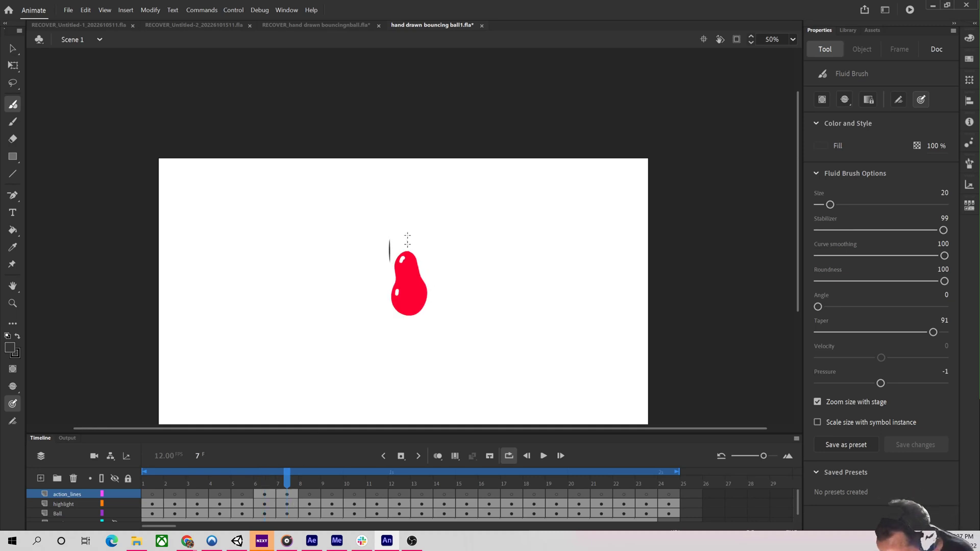
{"action": "left_click_drag", "start_coordinate": [407, 205], "coordinate": [407, 204]}
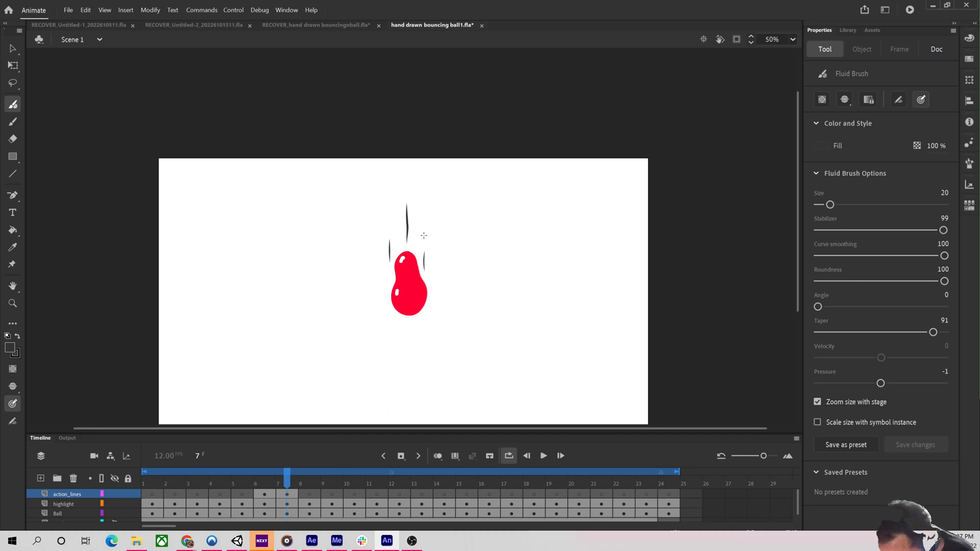
{"action": "key", "text": "."}
{"action": "mouse_move", "coordinate": [394, 279]}
{"action": "left_mouse_down"}
{"action": "mouse_move", "coordinate": [391, 232]}
{"action": "mouse_move", "coordinate": [409, 256]}
{"action": "mouse_move", "coordinate": [409, 233]}
{"action": "left_mouse_up"}
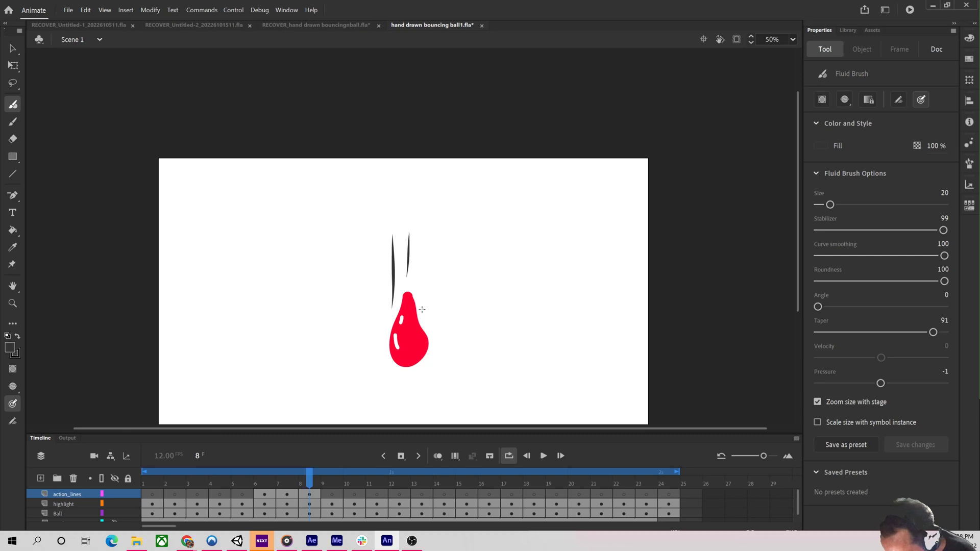
{"action": "left_click_drag", "start_coordinate": [425, 279], "coordinate": [425, 277]}
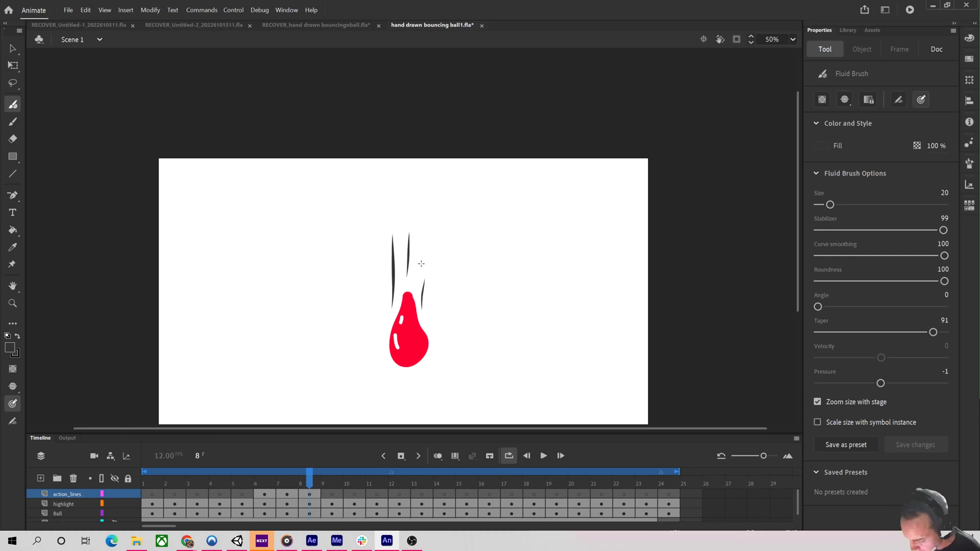
On frame 9, undo a stray mark and draw two long trailing lines above the ball plus a short line beside it.
{"action": "key", "text": "period"}
{"action": "left_click_drag", "start_coordinate": [392, 345], "coordinate": [392, 348]}
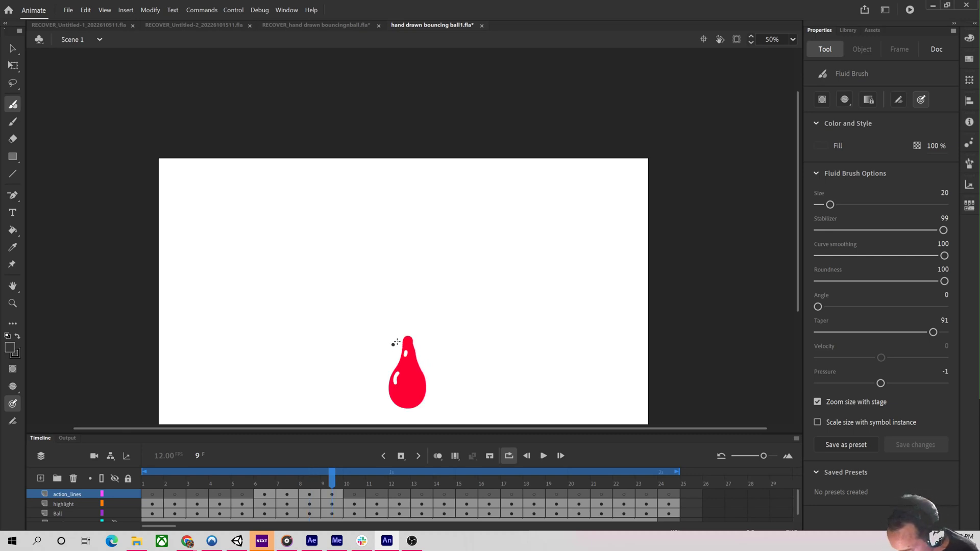
{"action": "key", "text": "ctrl+z"}
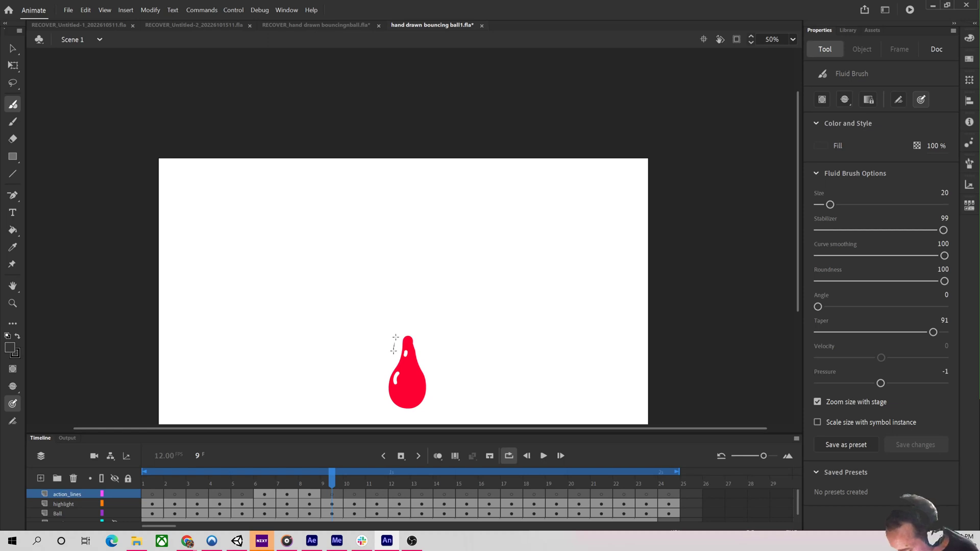
{"action": "left_click_drag", "start_coordinate": [395, 337], "coordinate": [397, 263]}
{"action": "left_click_drag", "start_coordinate": [409, 318], "coordinate": [409, 265]}
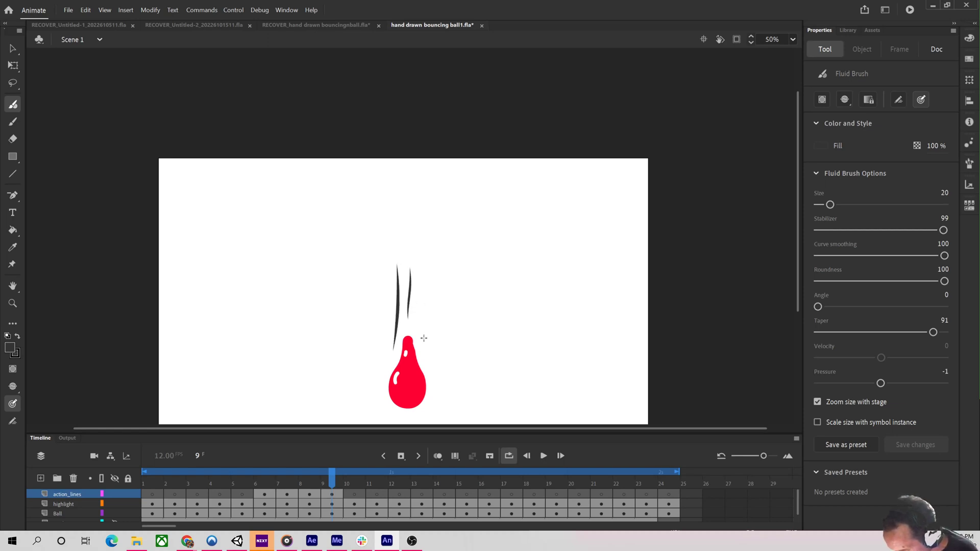
{"action": "left_click_drag", "start_coordinate": [423, 350], "coordinate": [422, 330]}
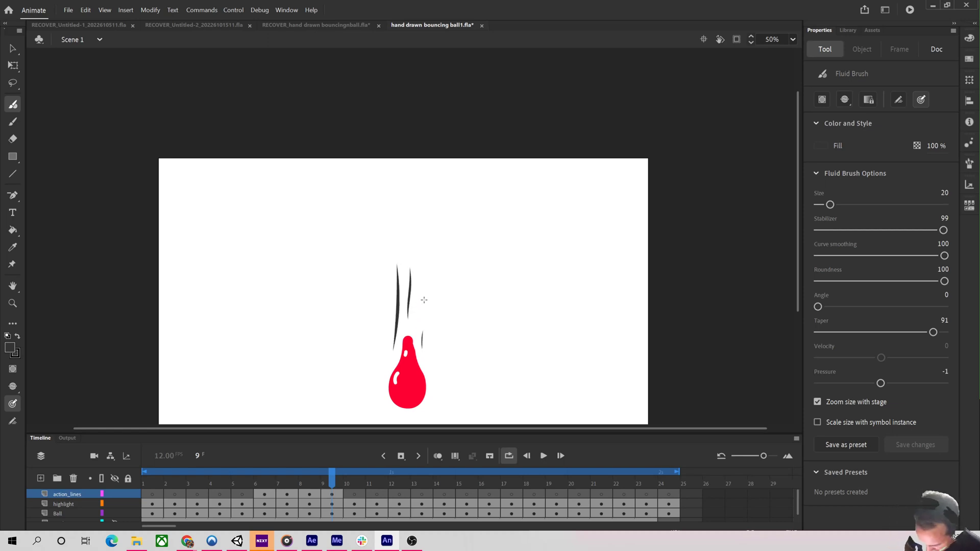
Draw short diagonal action lines on frame 10 and curved lines on both sides of the squashed ball on frame 11.
{"action": "key", "text": "period"}
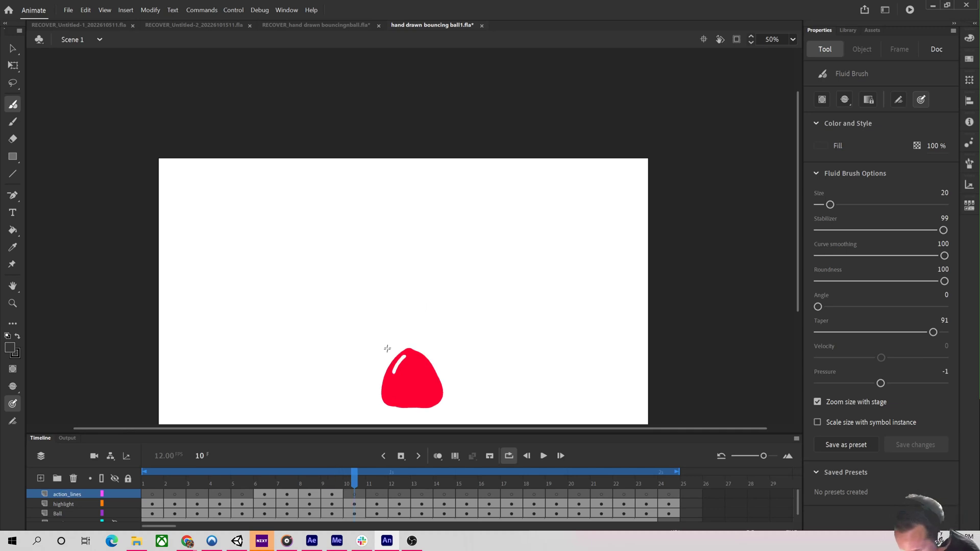
{"action": "left_click_drag", "start_coordinate": [376, 360], "coordinate": [413, 308]}
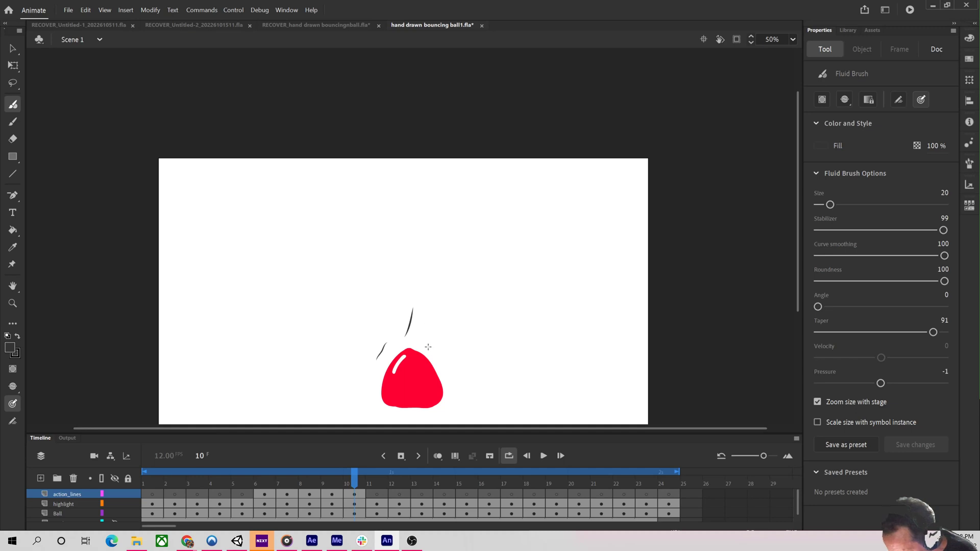
{"action": "key", "text": "period"}
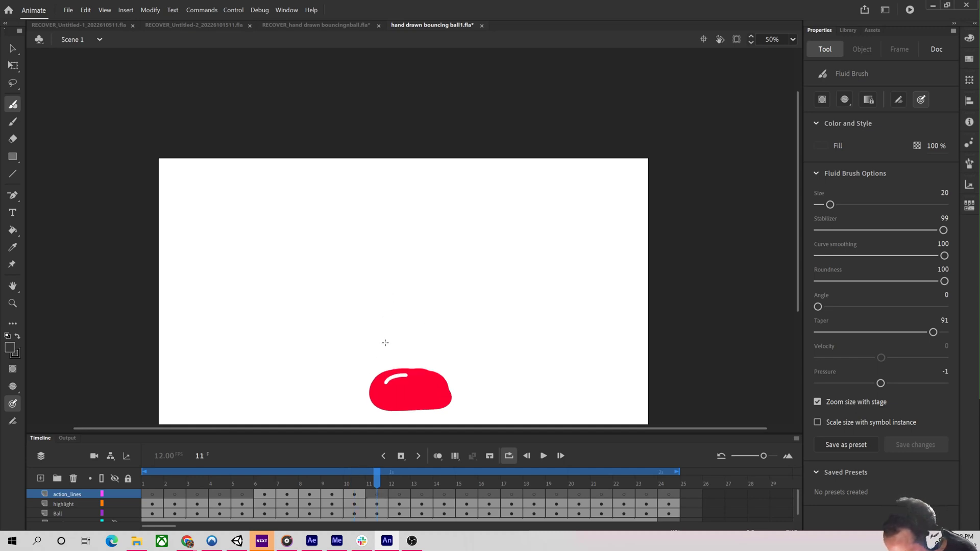
{"action": "left_click_drag", "start_coordinate": [378, 358], "coordinate": [370, 378]}
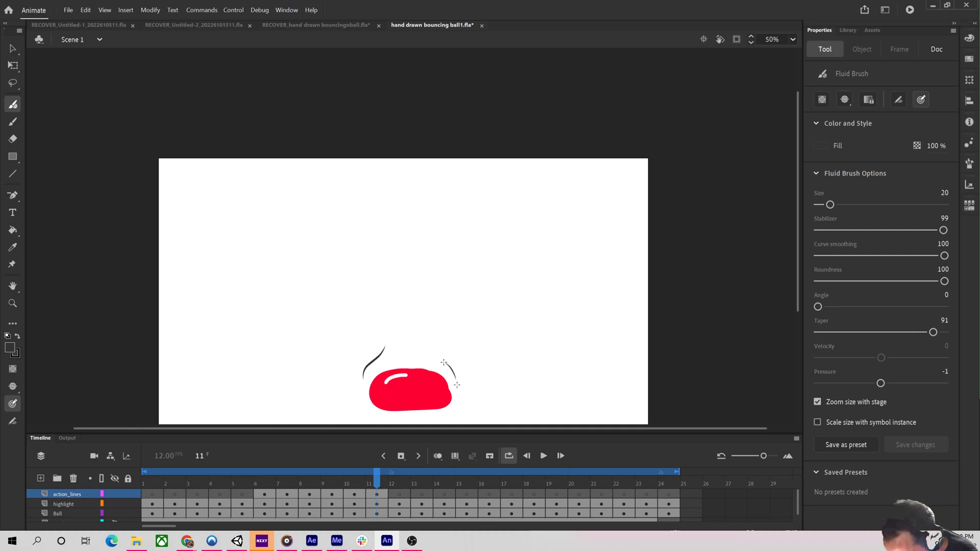
{"action": "left_click_drag", "start_coordinate": [457, 385], "coordinate": [461, 391]}
Draw curved impact lines on both sides of the squashed ball on frame 12, redrawing the right one.
{"action": "key", "text": "period"}
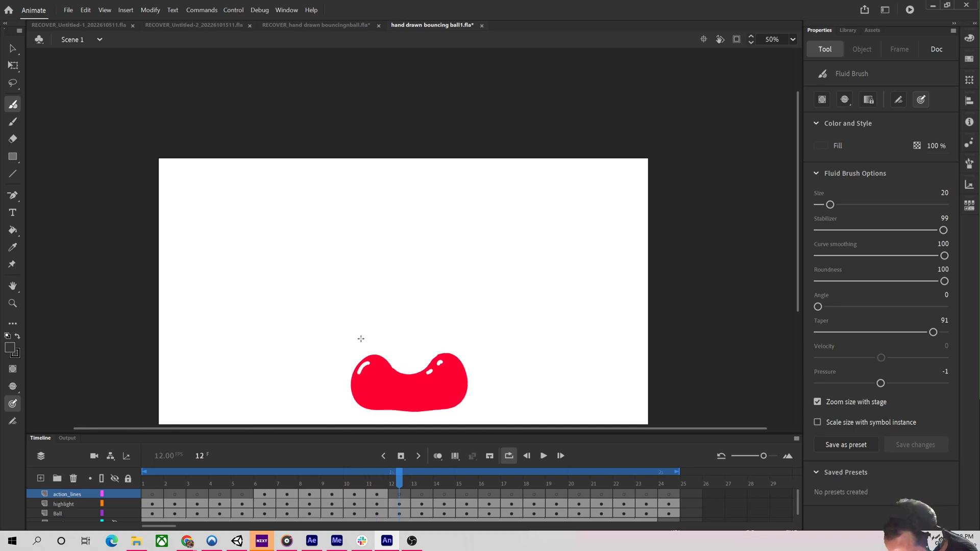
{"action": "left_click_drag", "start_coordinate": [358, 333], "coordinate": [332, 360]}
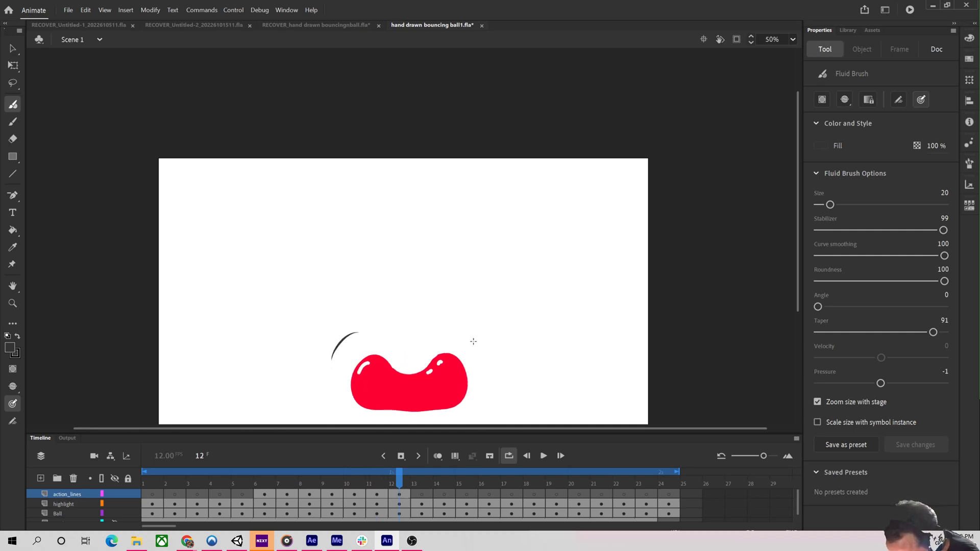
{"action": "mouse_move", "coordinate": [470, 343]}
{"action": "left_mouse_down"}
{"action": "mouse_move", "coordinate": [491, 364]}
{"action": "mouse_move", "coordinate": [487, 377]}
{"action": "left_mouse_up"}
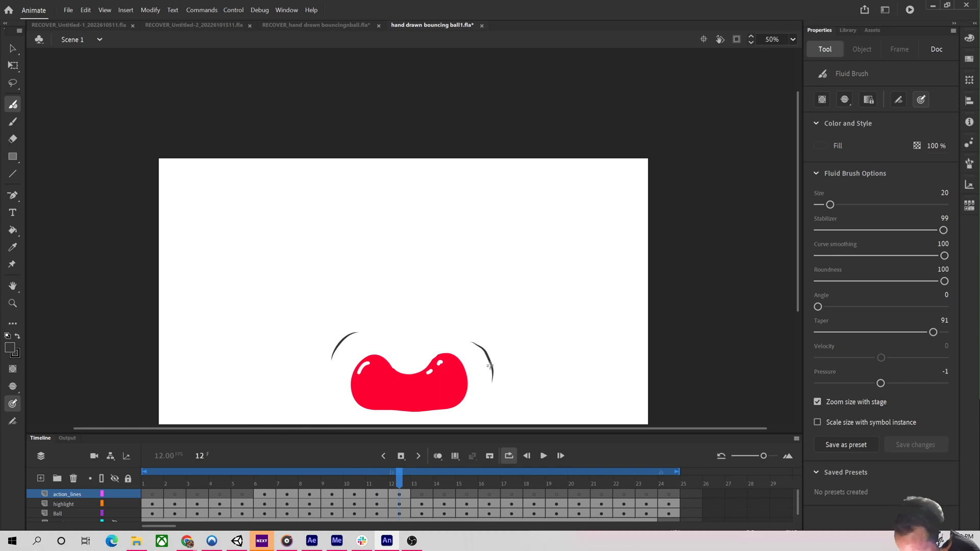
{"action": "key", "text": "ctrl+z"}
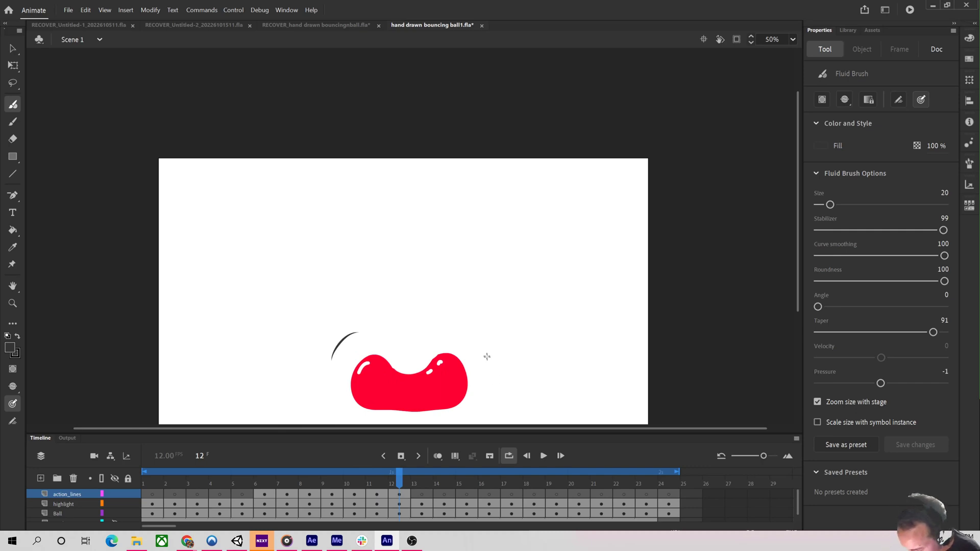
{"action": "left_click_drag", "start_coordinate": [483, 341], "coordinate": [489, 369]}
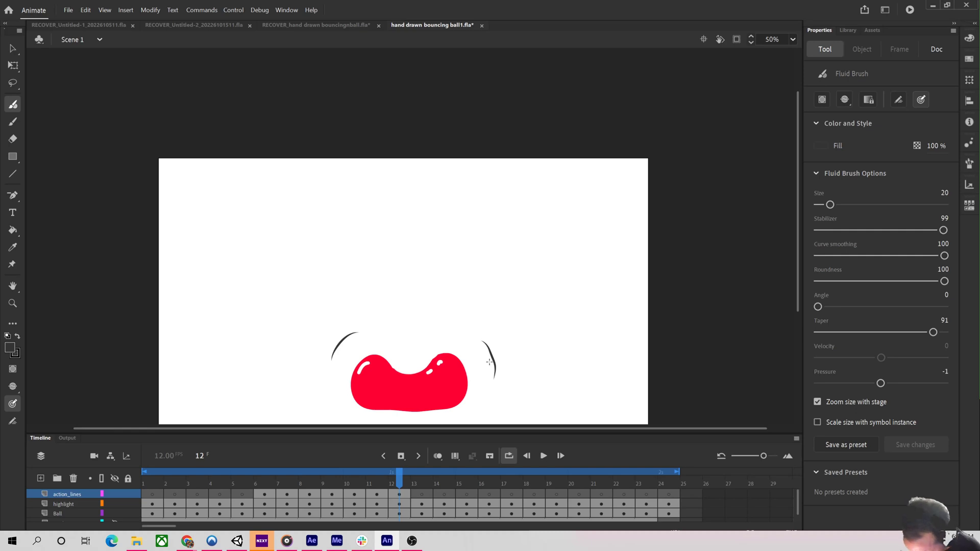
{"action": "key", "text": "period"}
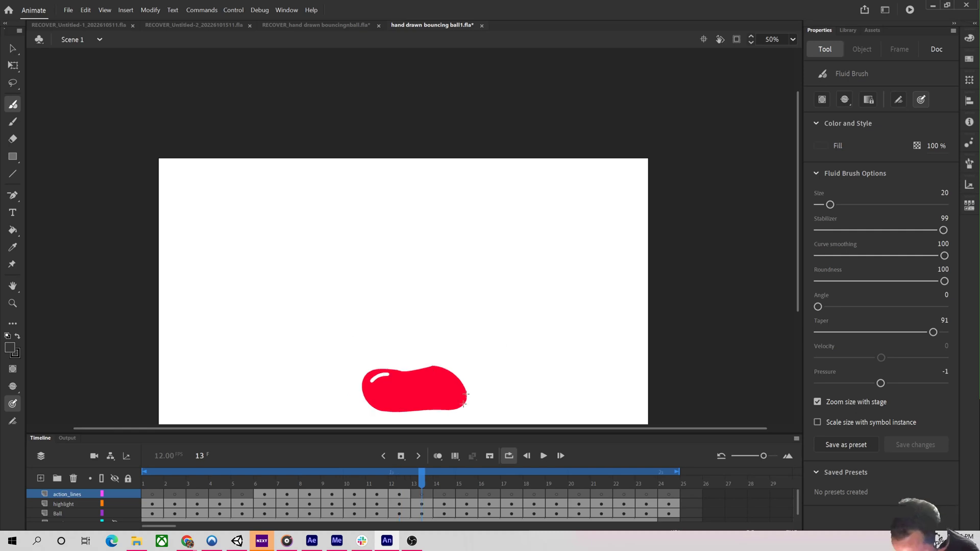
Turn on onion skinning and draw curved action lines on both sides of the ball on frame 13, undoing stray marks.
{"action": "left_click", "coordinate": [437, 455]}
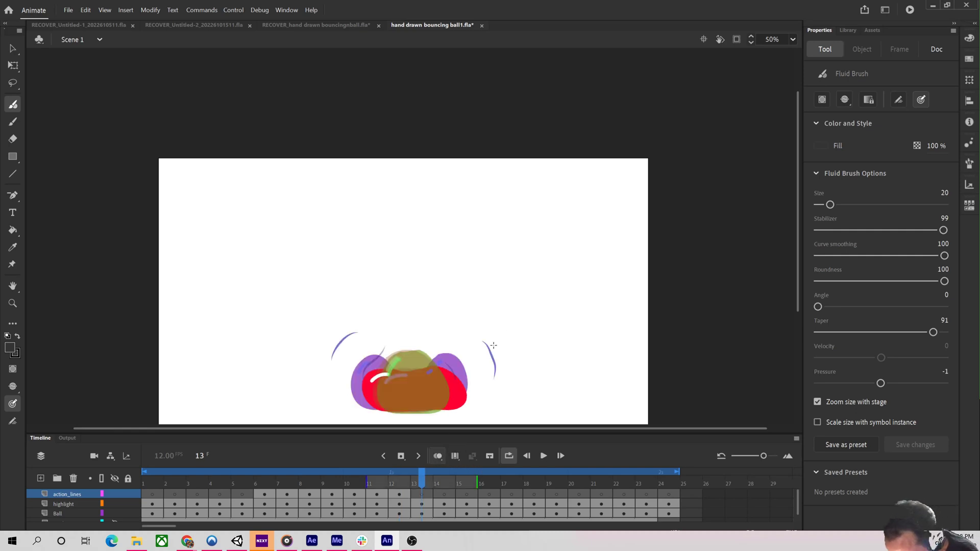
{"action": "key", "text": "ctrl+z"}
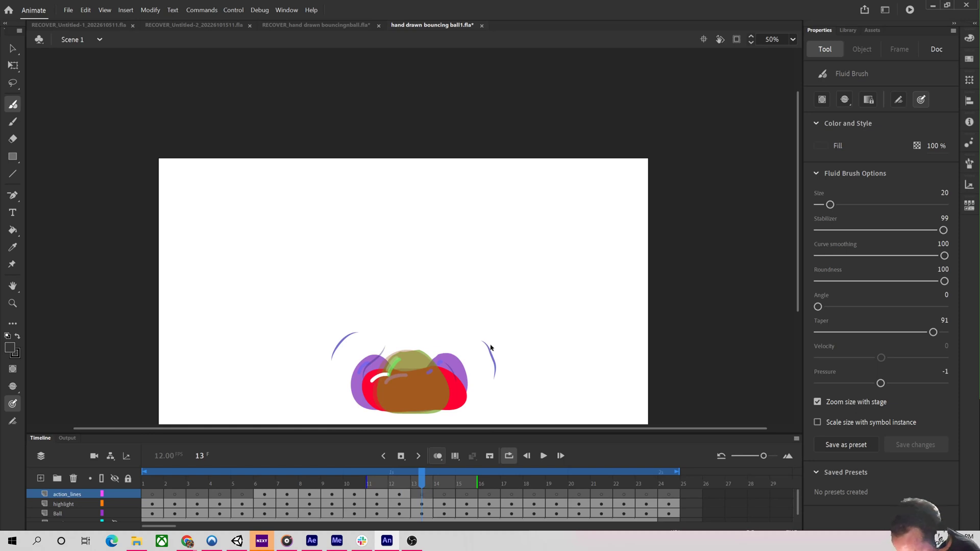
{"action": "left_click_drag", "start_coordinate": [498, 366], "coordinate": [498, 368]}
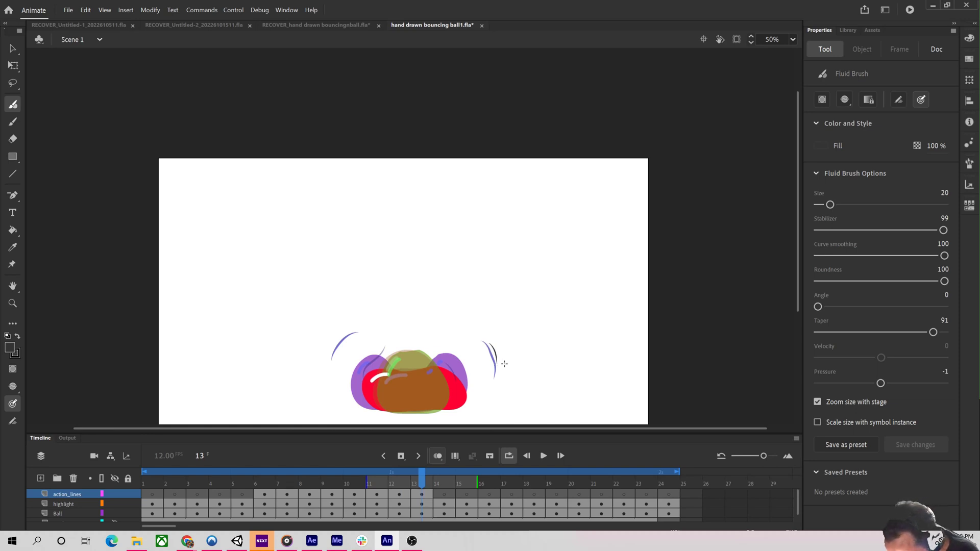
{"action": "key", "text": "ctrl+z"}
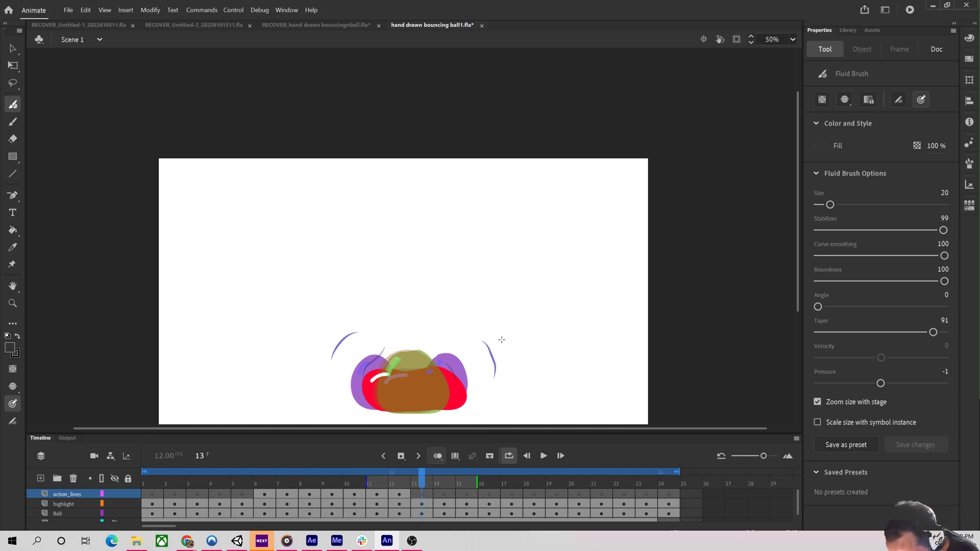
{"action": "left_click_drag", "start_coordinate": [502, 341], "coordinate": [506, 359]}
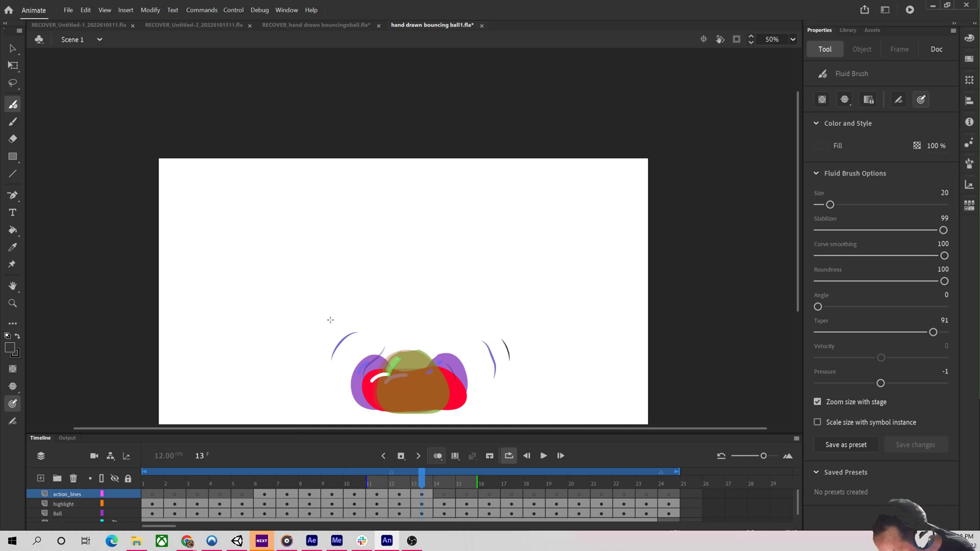
{"action": "left_click_drag", "start_coordinate": [316, 332], "coordinate": [316, 330]}
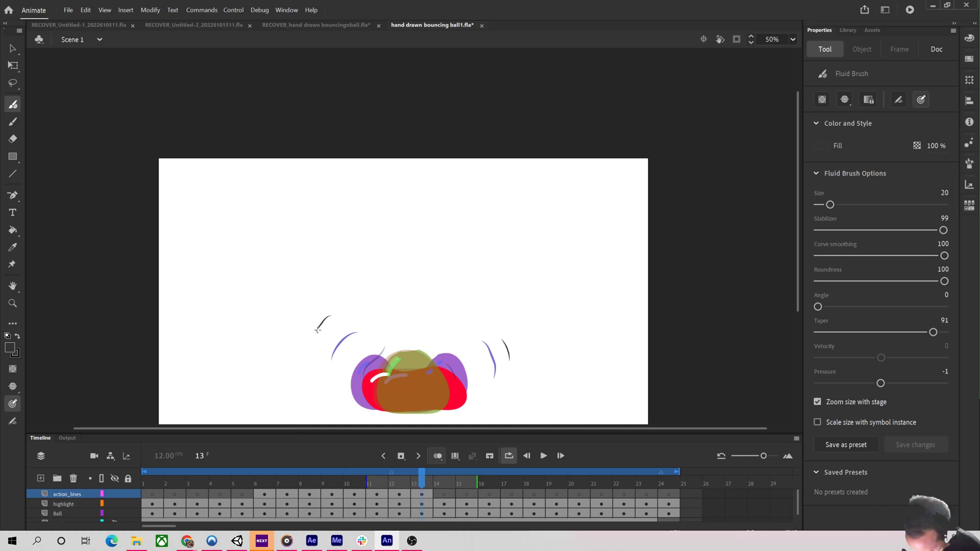
{"action": "key", "text": "period"}
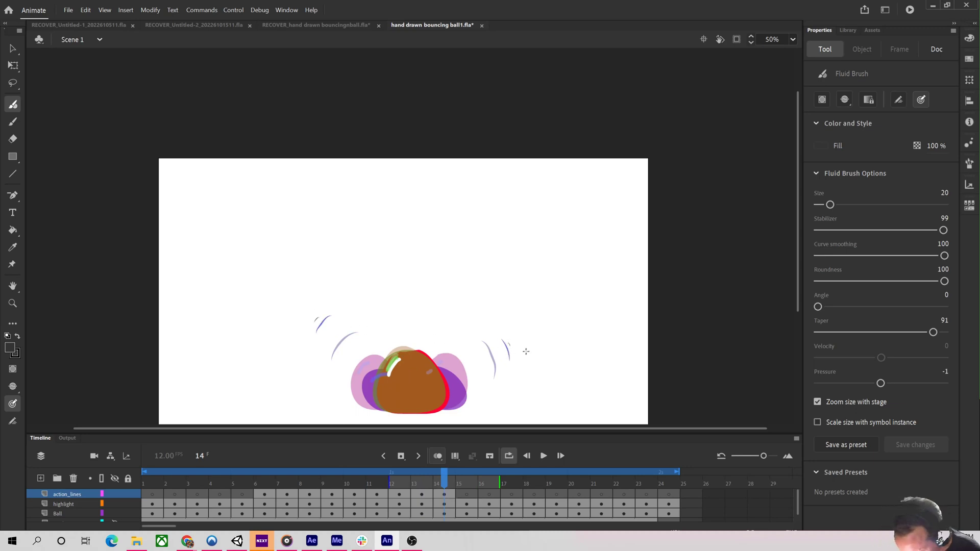
Move to frame 17 and draw a short action line left of the rising ball.
{"action": "key", "text": "period"}
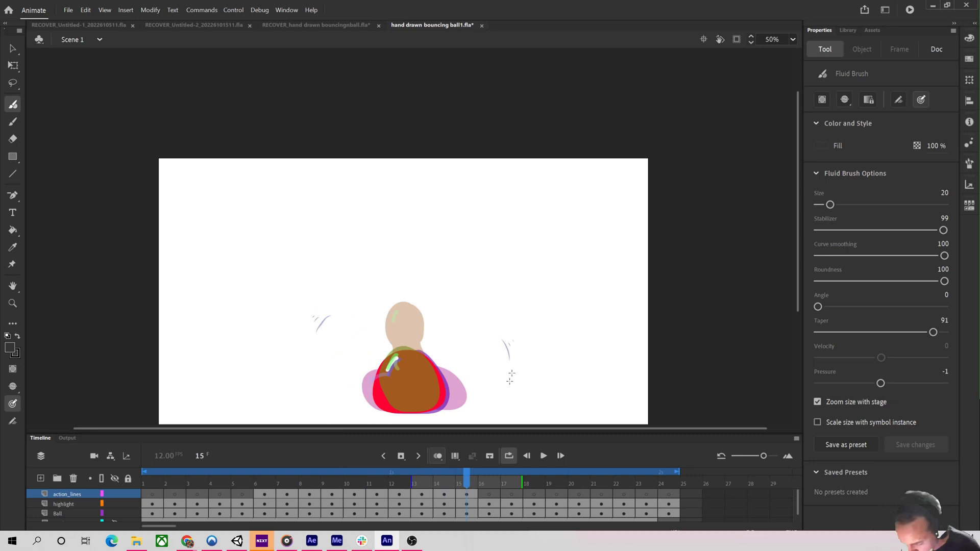
{"action": "mouse_move", "coordinate": [467, 485]}
{"action": "left_mouse_down"}
{"action": "mouse_move", "coordinate": [332, 483]}
{"action": "mouse_move", "coordinate": [506, 480]}
{"action": "left_mouse_up"}
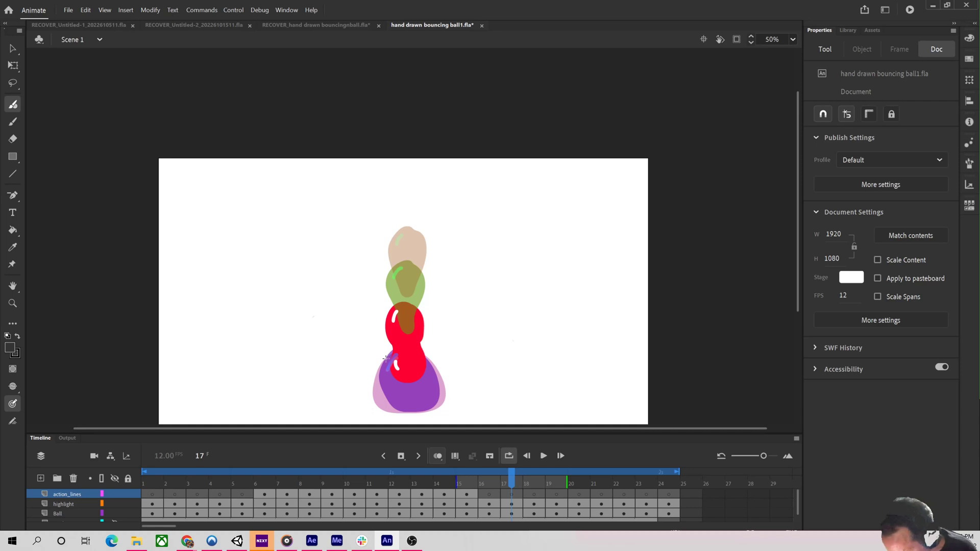
{"action": "left_click_drag", "start_coordinate": [384, 356], "coordinate": [383, 371]}
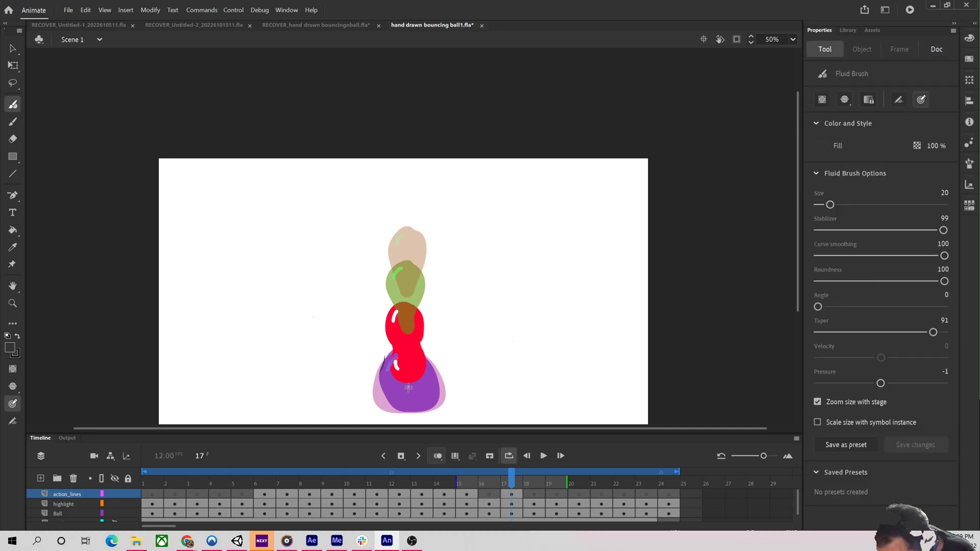
Draw trailing action lines below the rising ball on frames 18 and 19.
{"action": "left_click", "coordinate": [528, 473]}
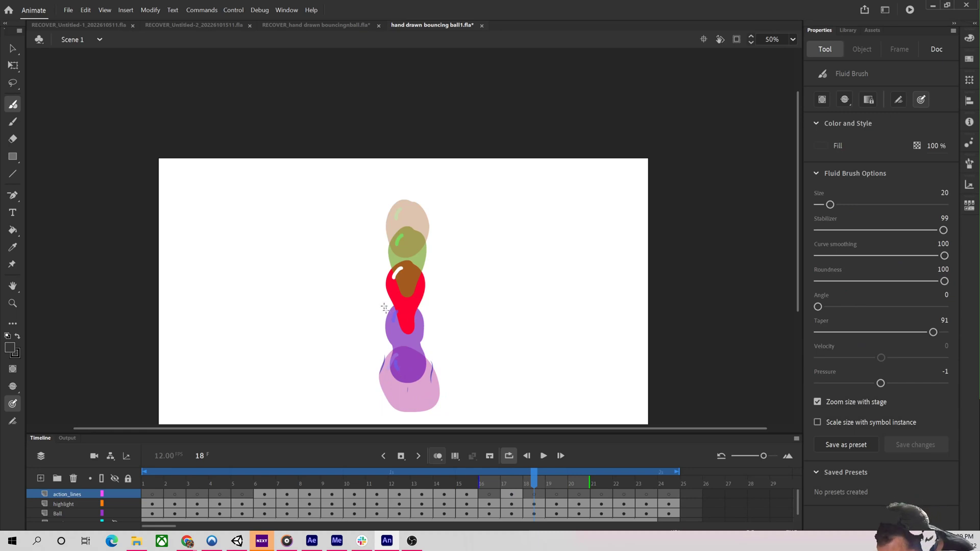
{"action": "mouse_move", "coordinate": [383, 307]}
{"action": "left_mouse_down"}
{"action": "mouse_move", "coordinate": [388, 329]}
{"action": "mouse_move", "coordinate": [421, 341]}
{"action": "left_mouse_up"}
{"action": "left_click", "coordinate": [551, 487]}
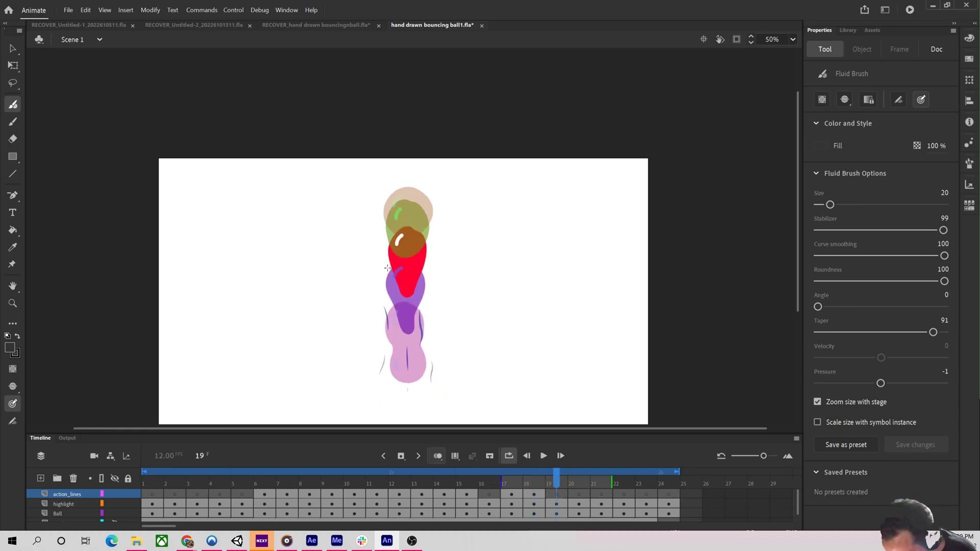
{"action": "left_click_drag", "start_coordinate": [387, 266], "coordinate": [391, 319]}
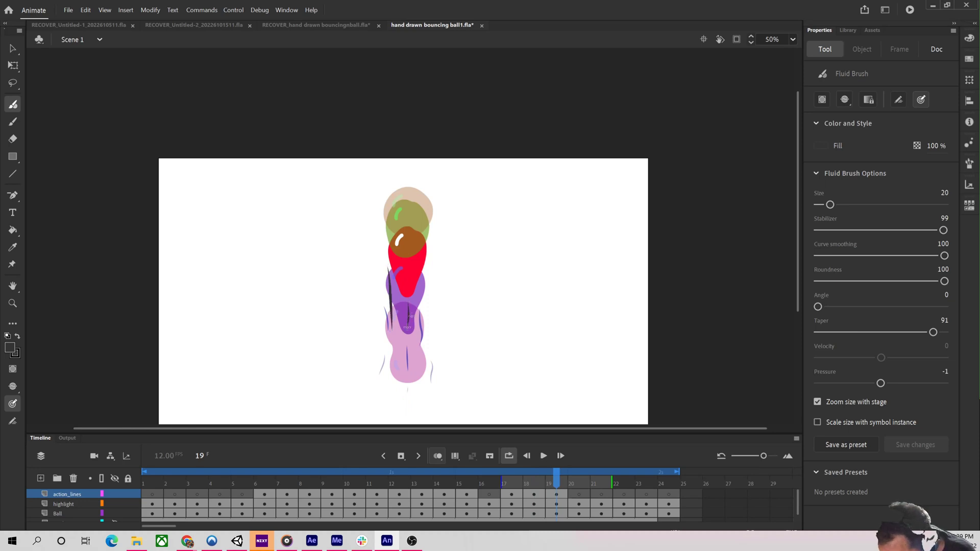
Draw short action lines beside the rising ball on frames 19 and 20.
{"action": "left_click_drag", "start_coordinate": [426, 276], "coordinate": [422, 312]}
{"action": "key", "text": "period"}
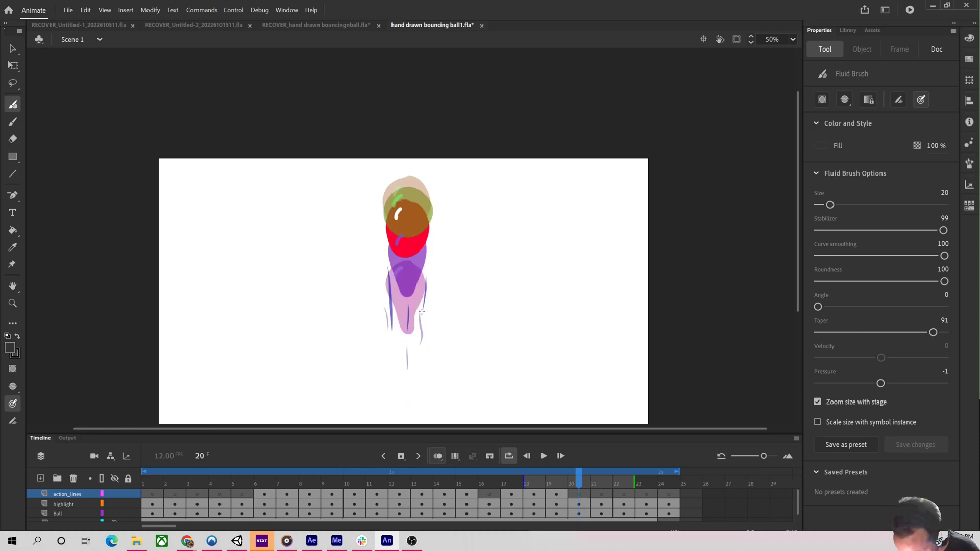
{"action": "left_click_drag", "start_coordinate": [380, 240], "coordinate": [387, 266]}
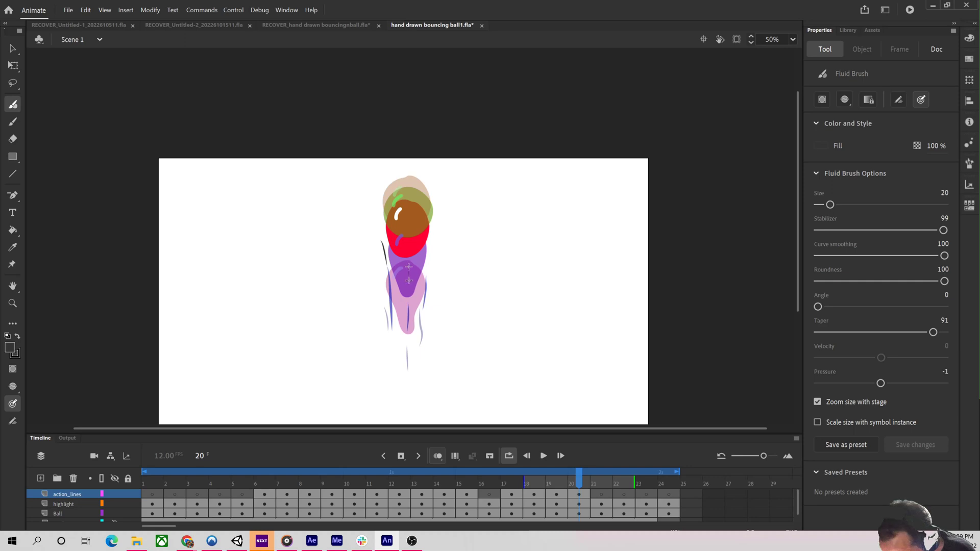
{"action": "key", "text": "period"}
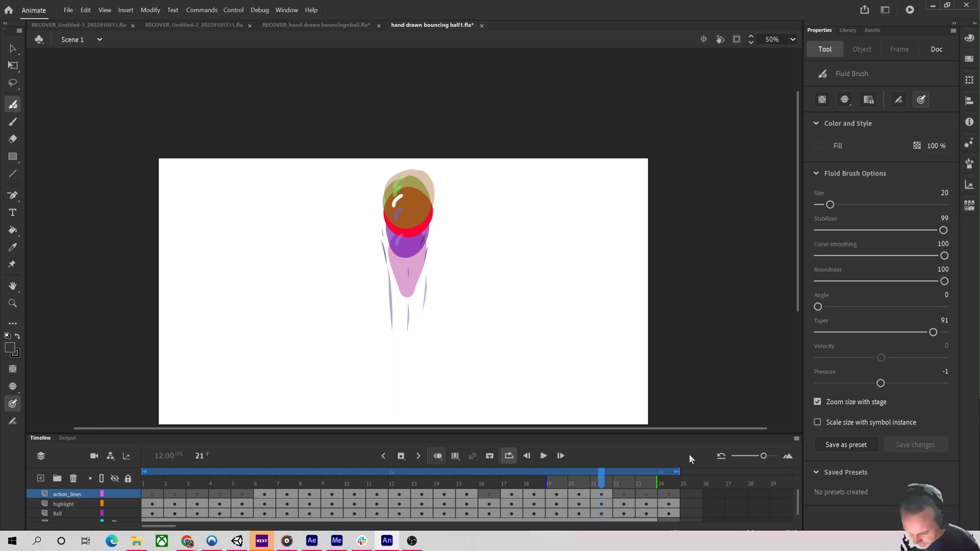
Turn off onion skinning and play back the animation.
{"action": "key", "text": "Return"}
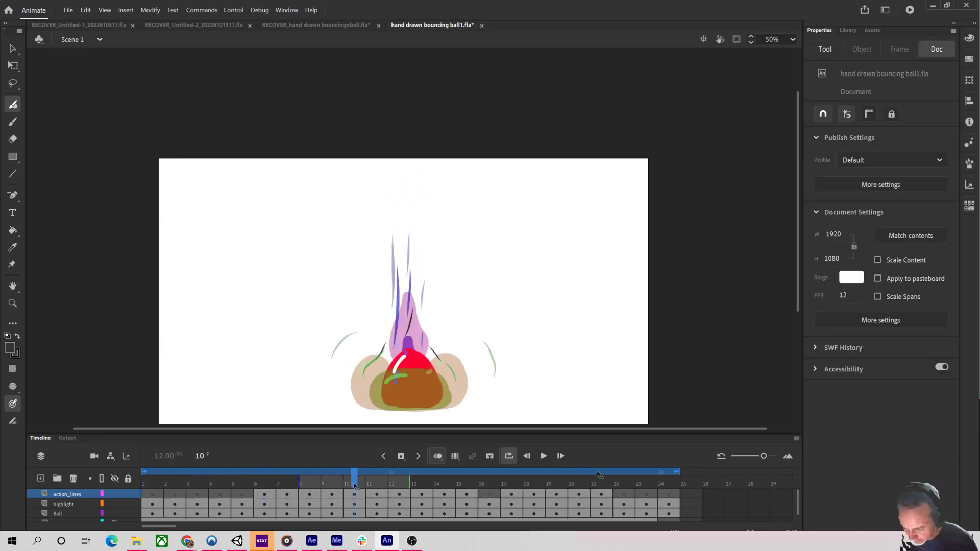
{"action": "left_click", "coordinate": [437, 455]}
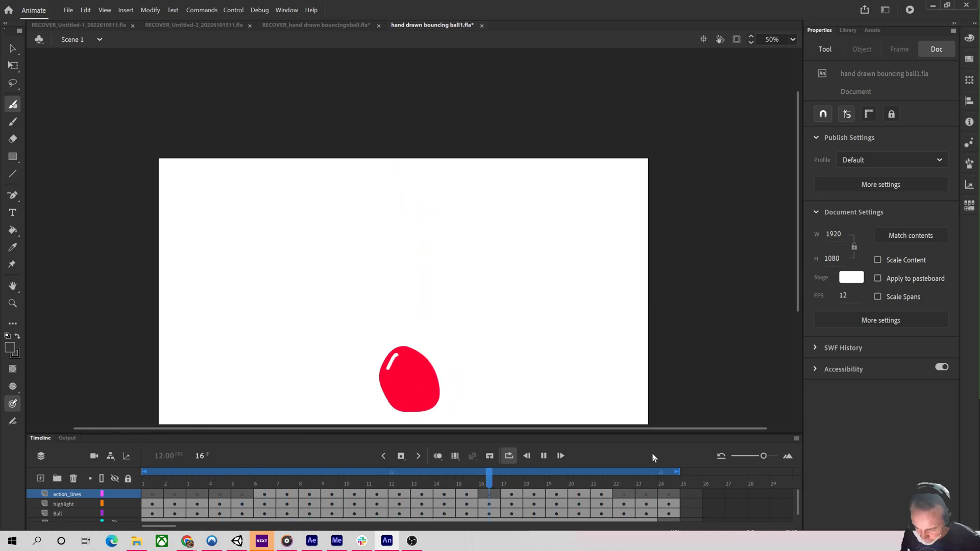
{"action": "key", "text": "Return"}
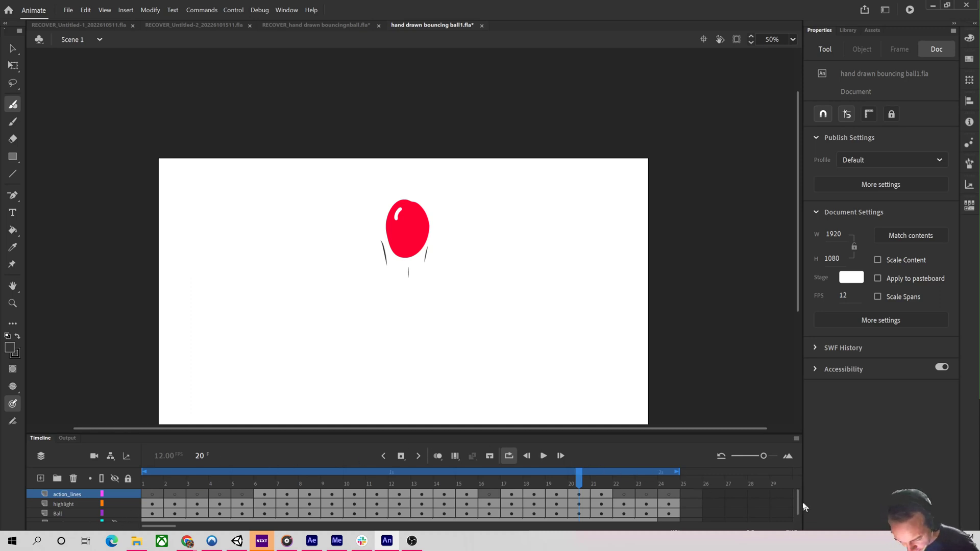
Try to nudge the ball on frame 20 of the Ball layer with the Free Transform tool, then undo it.
{"action": "scroll", "coordinate": [798, 510], "scroll_direction": "down", "scroll_amount": 1}
{"action": "left_click", "coordinate": [70, 505]}
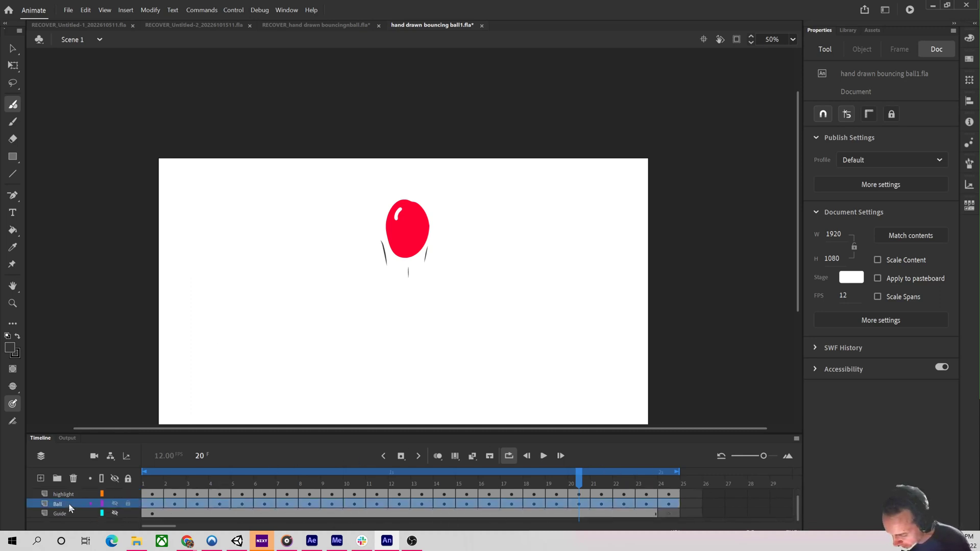
{"action": "left_click", "coordinate": [578, 505]}
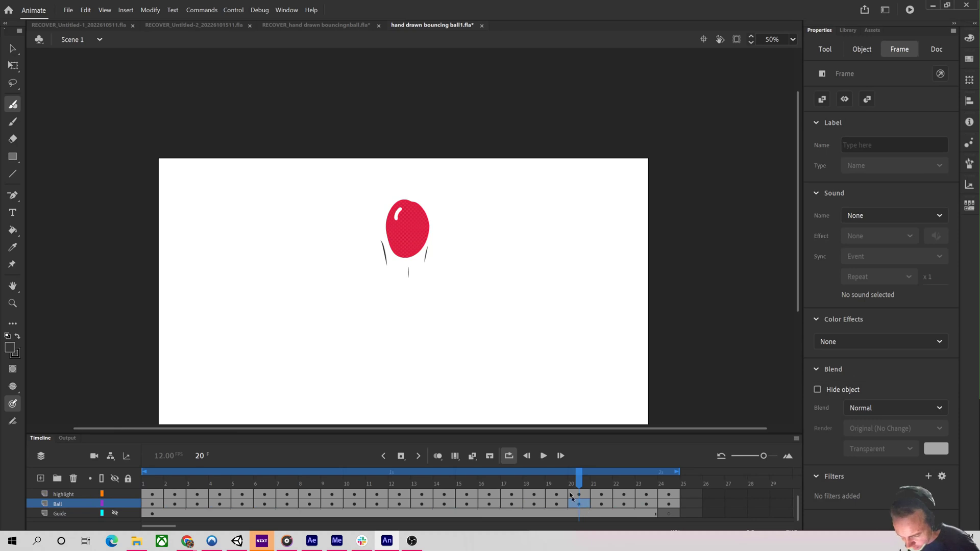
{"action": "left_click", "coordinate": [13, 49]}
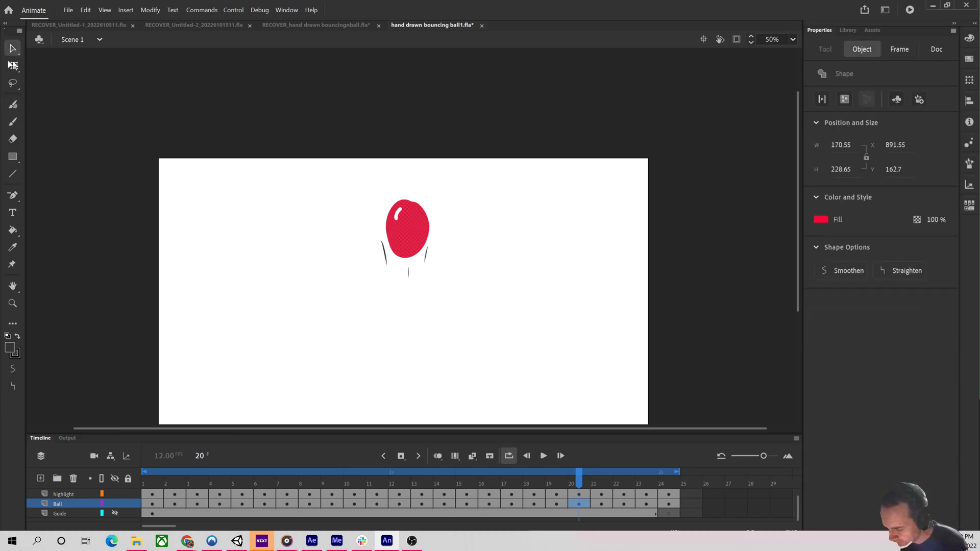
{"action": "left_click", "coordinate": [13, 65]}
{"action": "left_click_drag", "start_coordinate": [411, 219], "coordinate": [411, 224]}
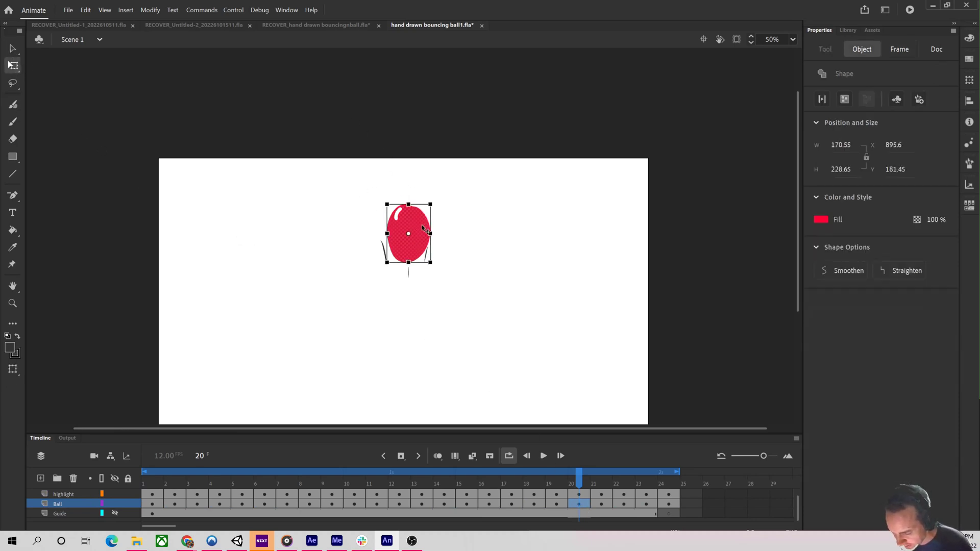
{"action": "key", "text": "ctrl+z"}
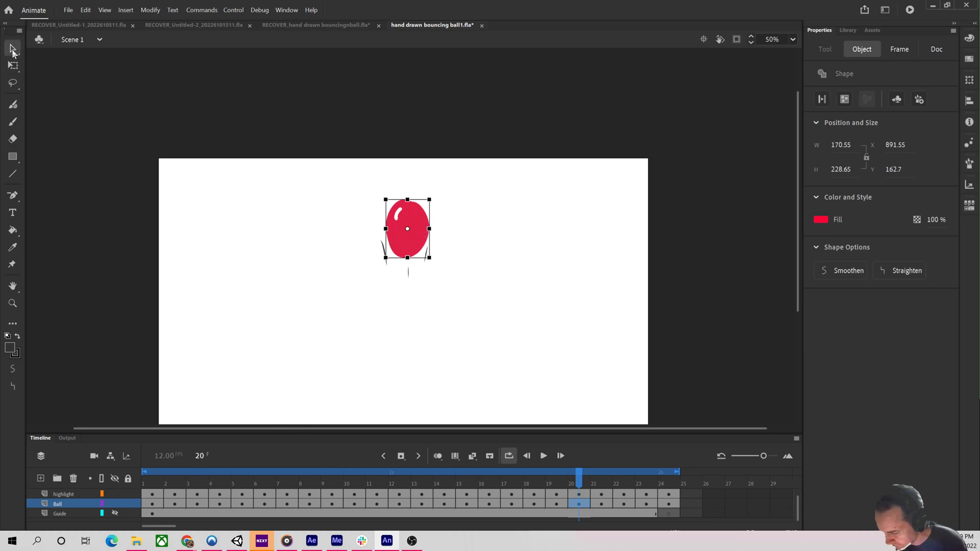
Remove the short vertical action line below the ball on frame 20.
{"action": "left_click", "coordinate": [14, 83]}
{"action": "mouse_move", "coordinate": [427, 186]}
{"action": "left_mouse_down"}
{"action": "mouse_move", "coordinate": [407, 173]}
{"action": "mouse_move", "coordinate": [416, 178]}
{"action": "left_mouse_up"}
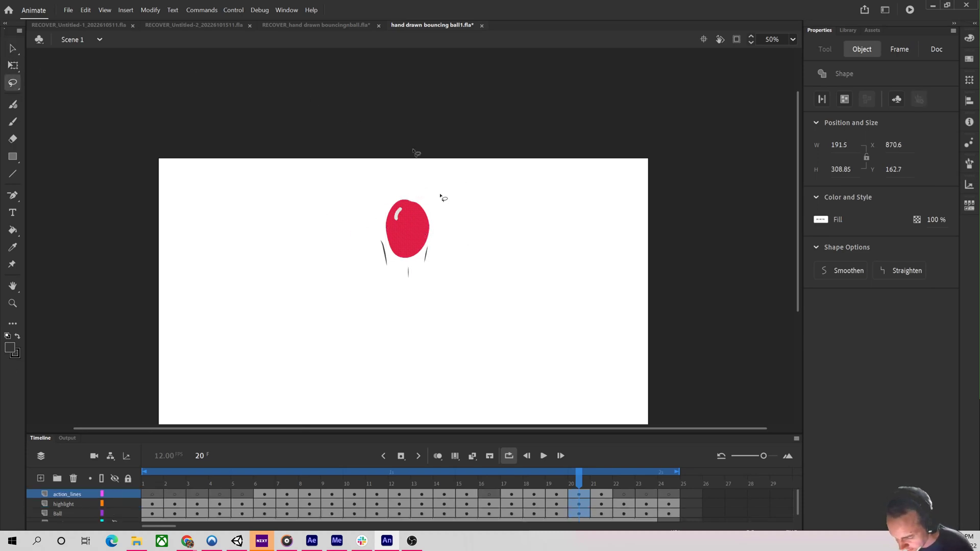
{"action": "left_click", "coordinate": [148, 10]}
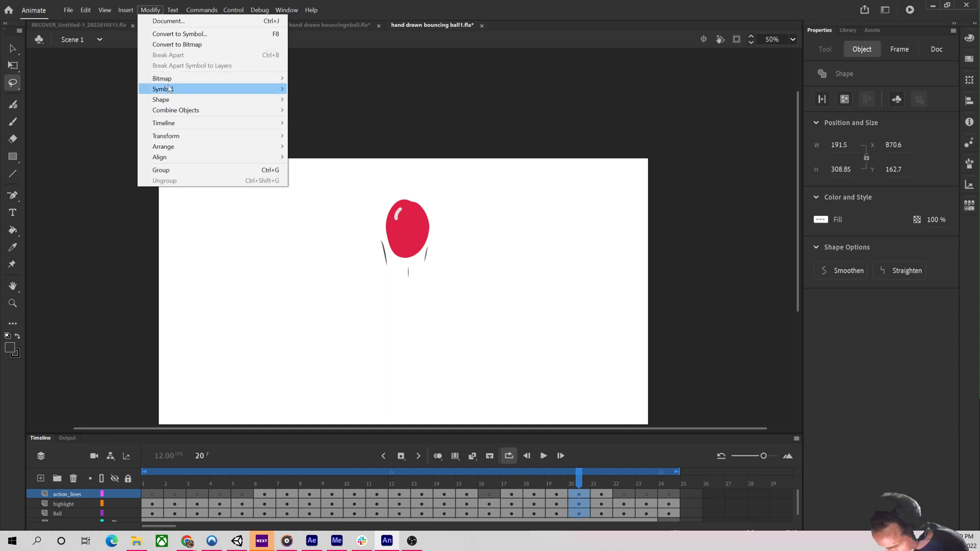
{"action": "mouse_move", "coordinate": [223, 101]}
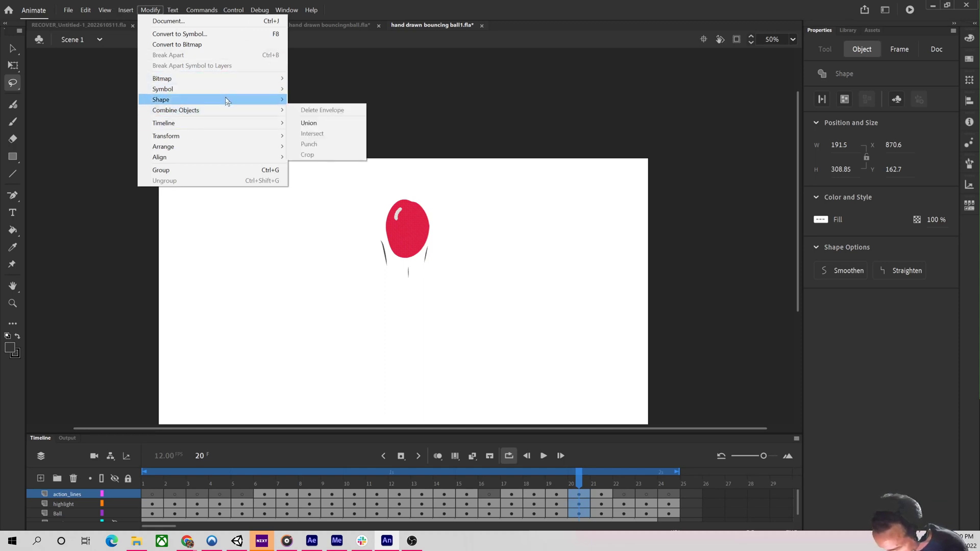
{"action": "left_click", "coordinate": [345, 104]}
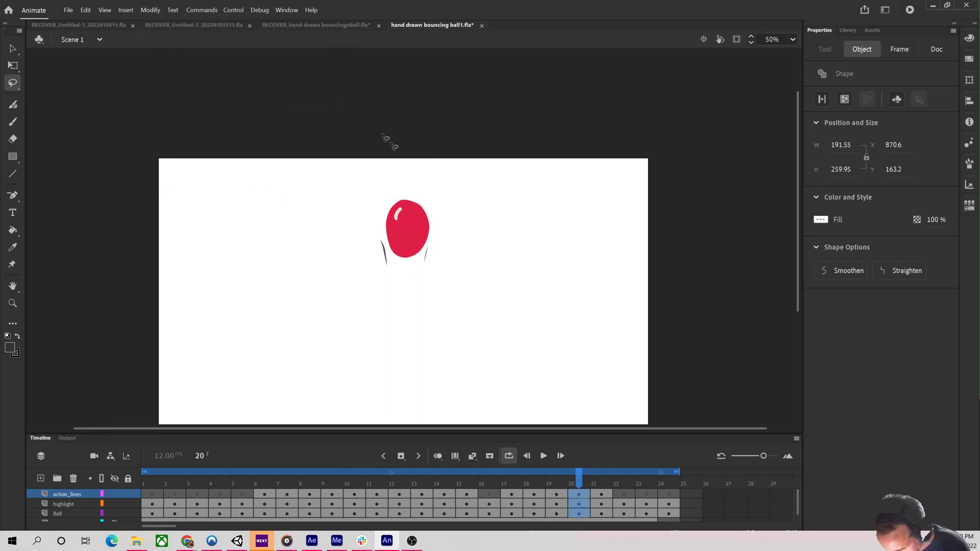
Play the animation from frame 1 and stop at frame 21.
{"action": "key", "text": "Return"}
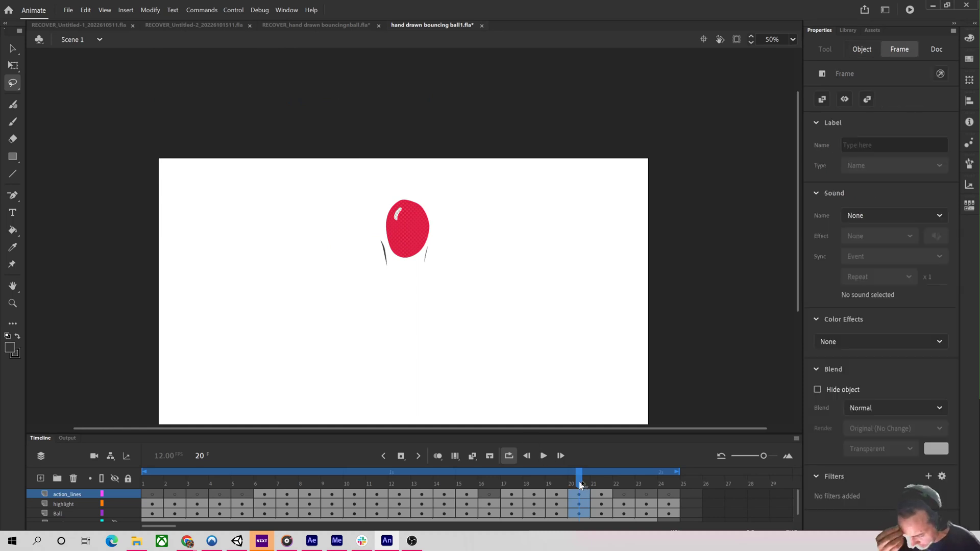
{"action": "left_click_drag", "start_coordinate": [650, 450], "coordinate": [137, 480]}
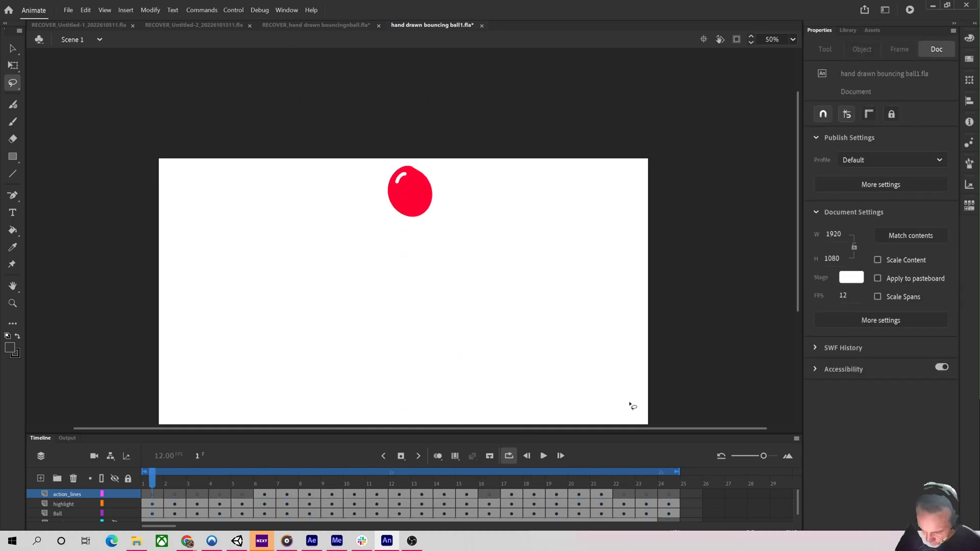
{"action": "key", "text": "Return"}
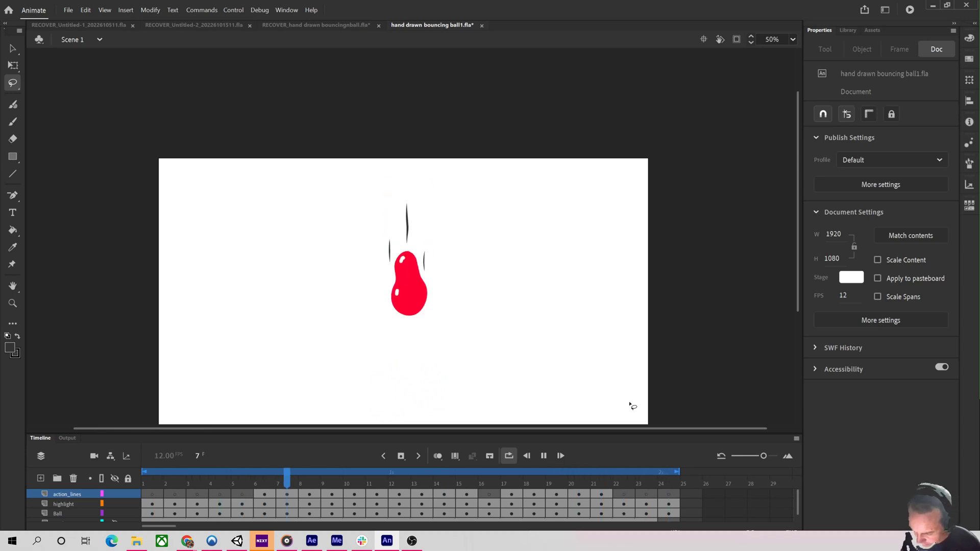
{"action": "left_click", "coordinate": [599, 484]}
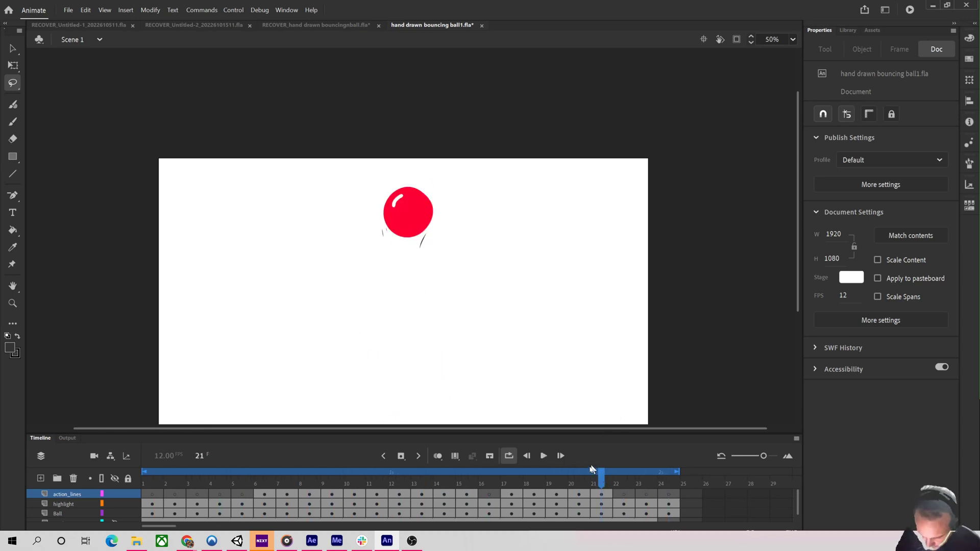
Save the animation file.
{"action": "left_click", "coordinate": [68, 9]}
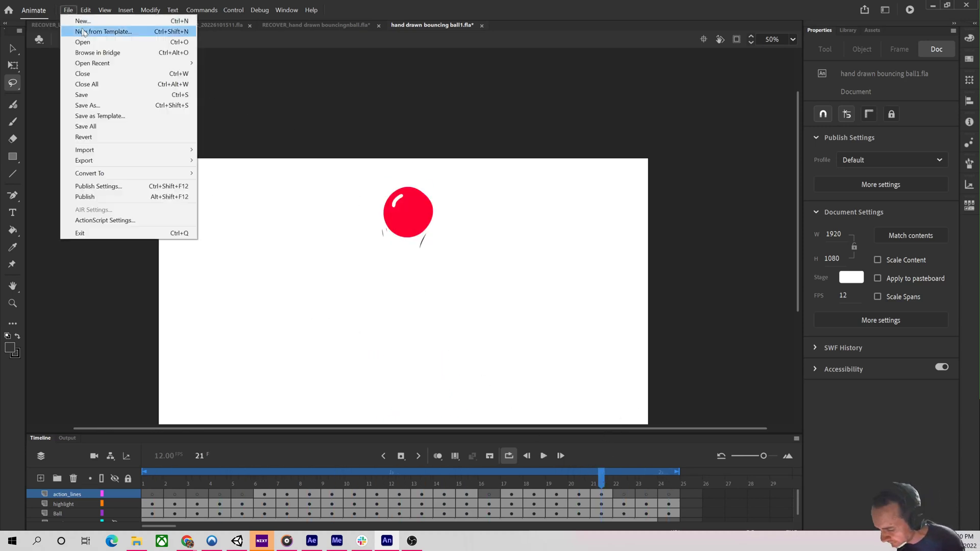
{"action": "left_click", "coordinate": [119, 94]}
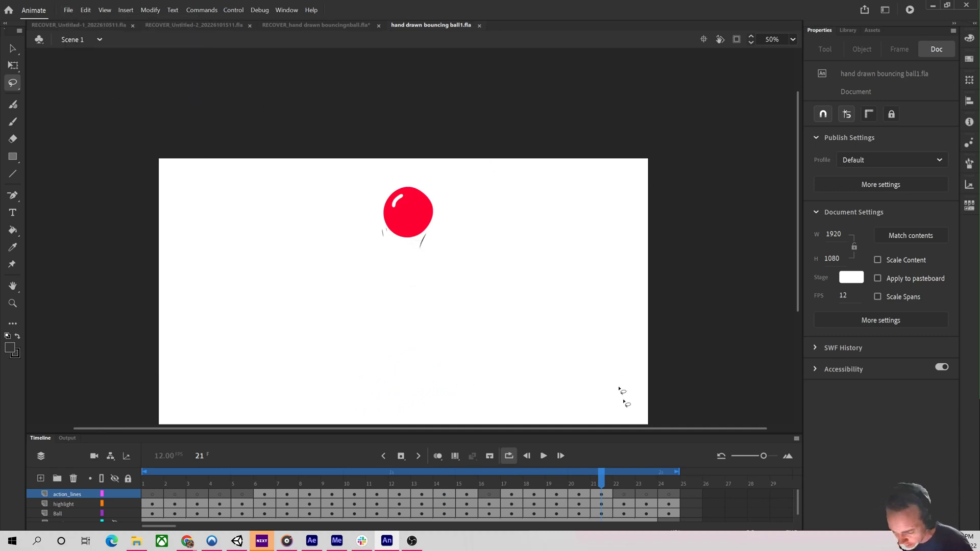
Scrub the timeline and play the animation again.
{"action": "left_click", "coordinate": [615, 483]}
{"action": "left_click_drag", "start_coordinate": [614, 482], "coordinate": [390, 468]}
{"action": "key", "text": "Return"}
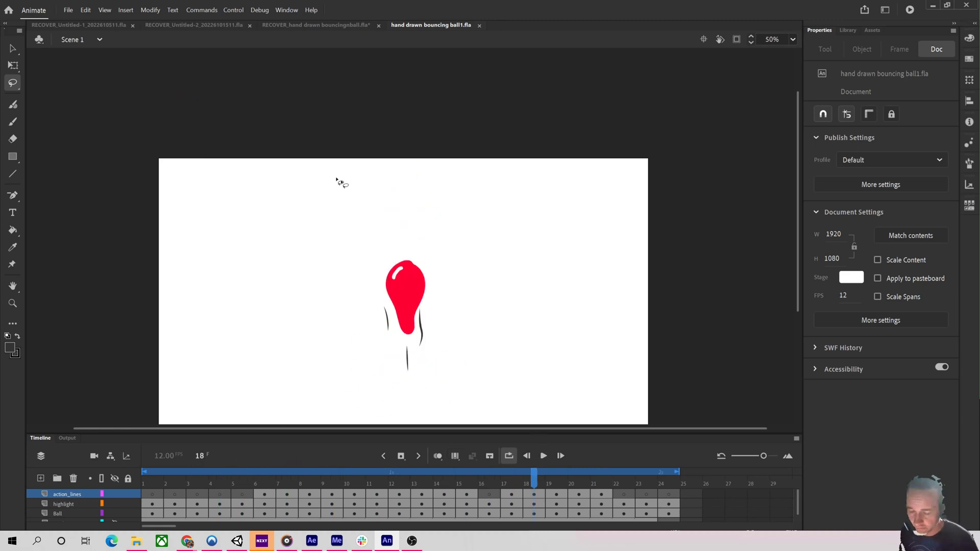
Open Export Video/Media and choose PNG format with the PNG Sequence with Alpha (Match Source) preset.
{"action": "left_click", "coordinate": [82, 11]}
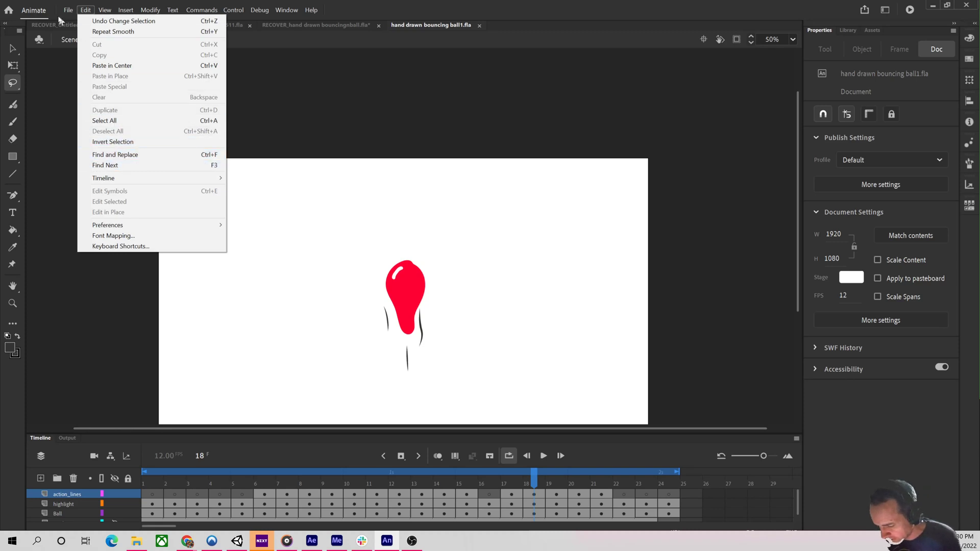
{"action": "mouse_move", "coordinate": [68, 10]}
{"action": "mouse_move", "coordinate": [131, 160]}
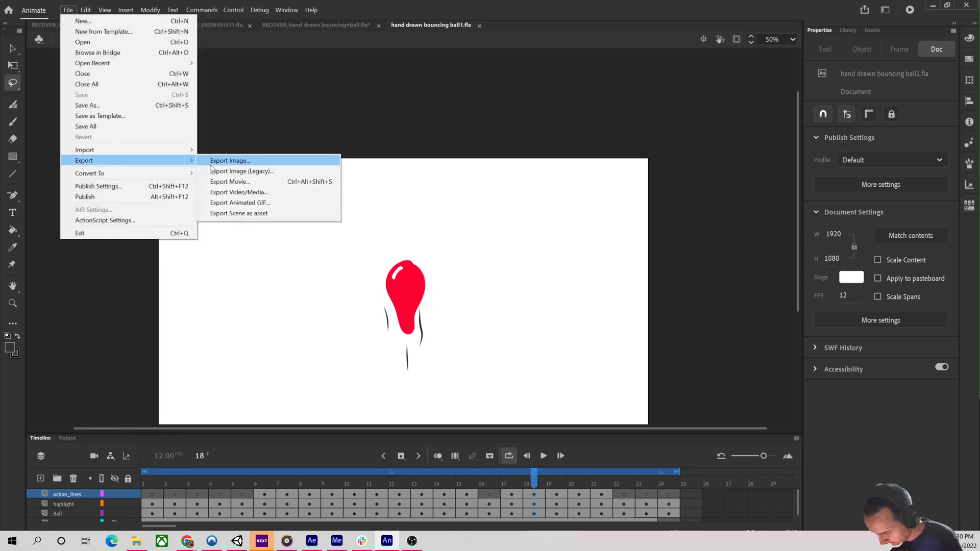
{"action": "left_click", "coordinate": [277, 194]}
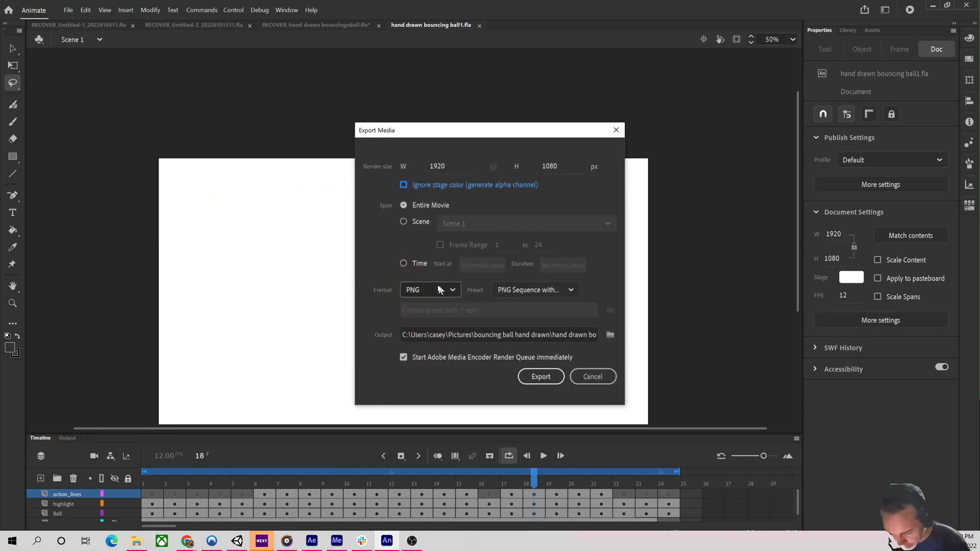
{"action": "left_click", "coordinate": [427, 288]}
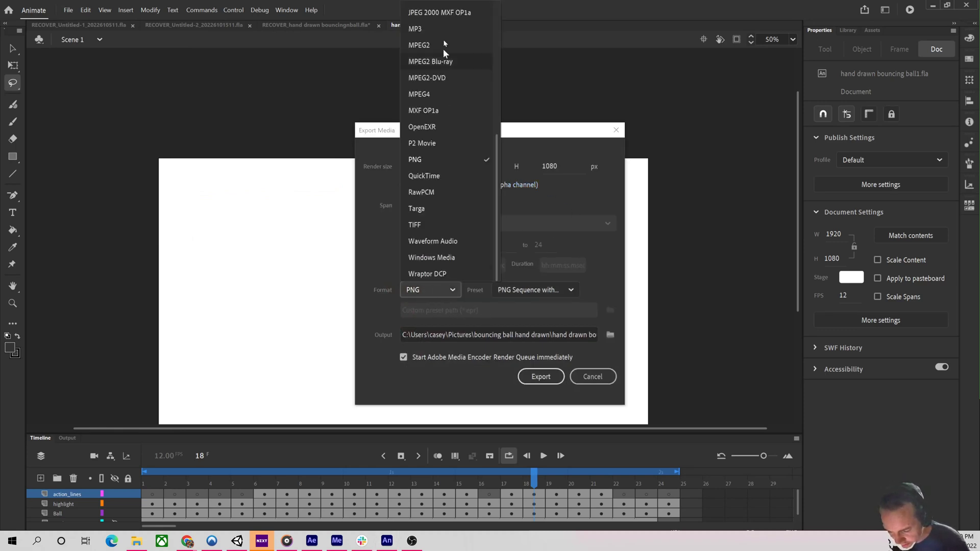
{"action": "left_click", "coordinate": [432, 157]}
{"action": "left_click", "coordinate": [535, 290]}
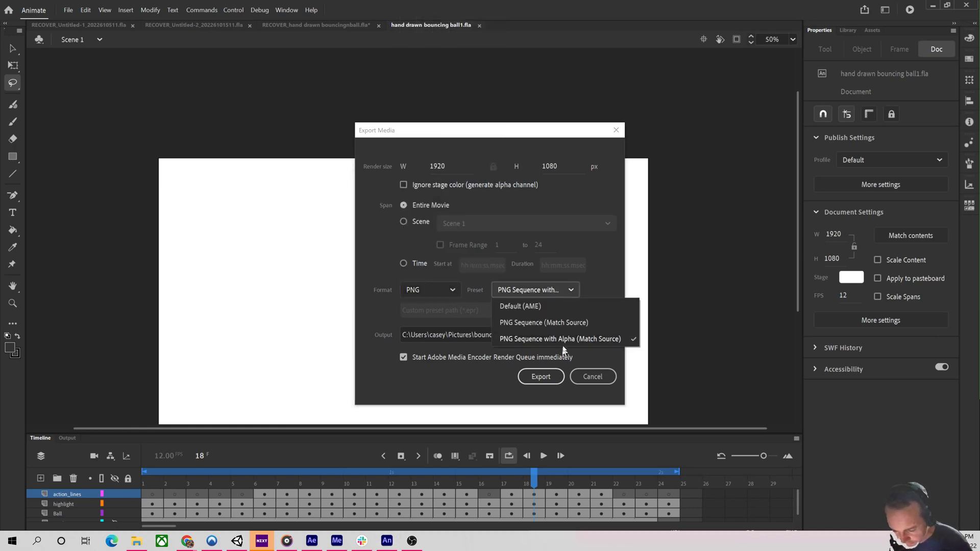
{"action": "left_click", "coordinate": [584, 339]}
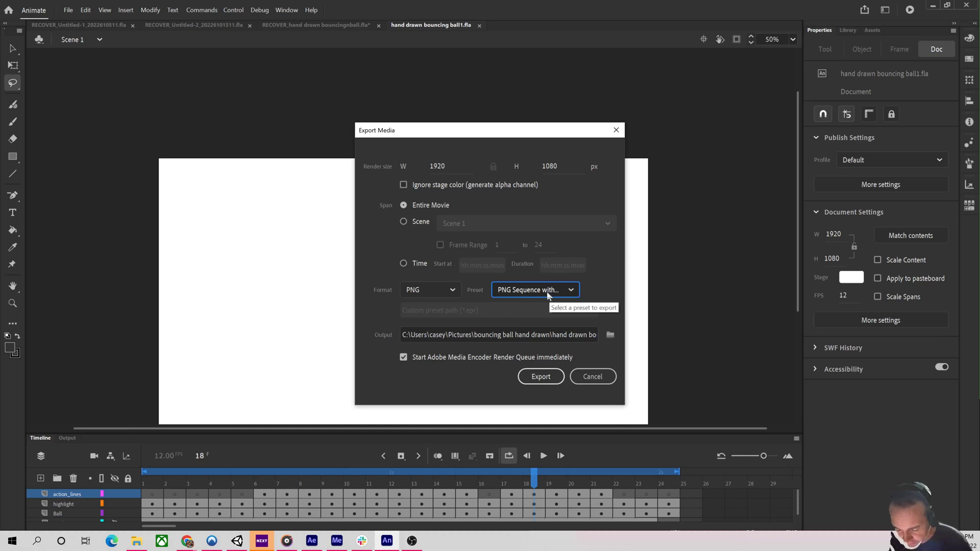
Set the output file name to hand drawn bouncing Cartoon.
{"action": "left_click", "coordinate": [582, 339]}
{"action": "key", "text": "super+h"}
{"action": "left_click_drag", "start_coordinate": [579, 336], "coordinate": [598, 336]}
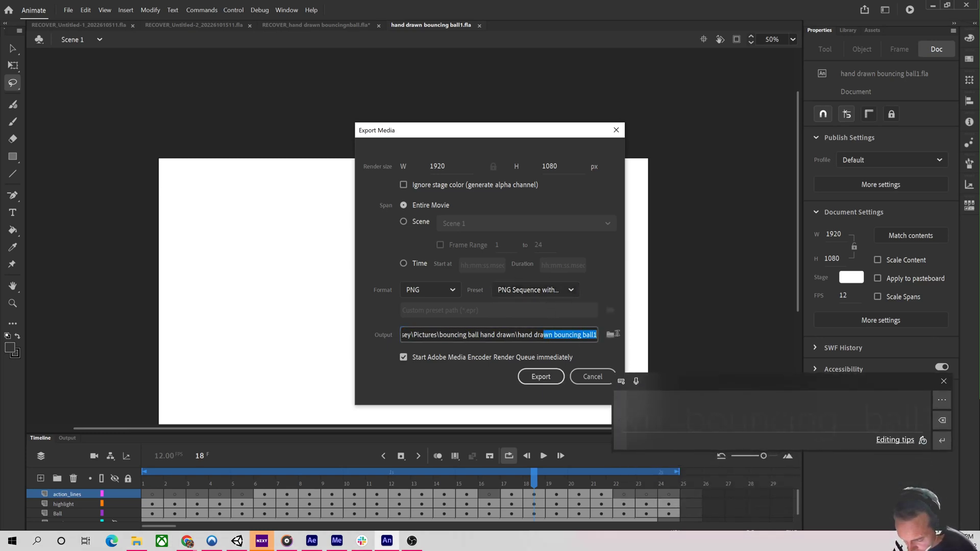
{"action": "left_click", "coordinate": [590, 336]}
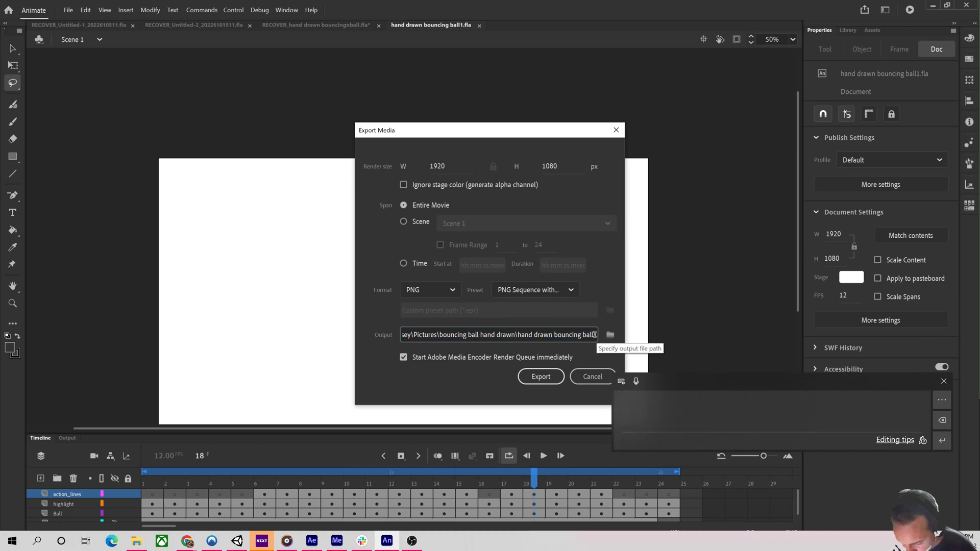
{"action": "left_click", "coordinate": [594, 329]}
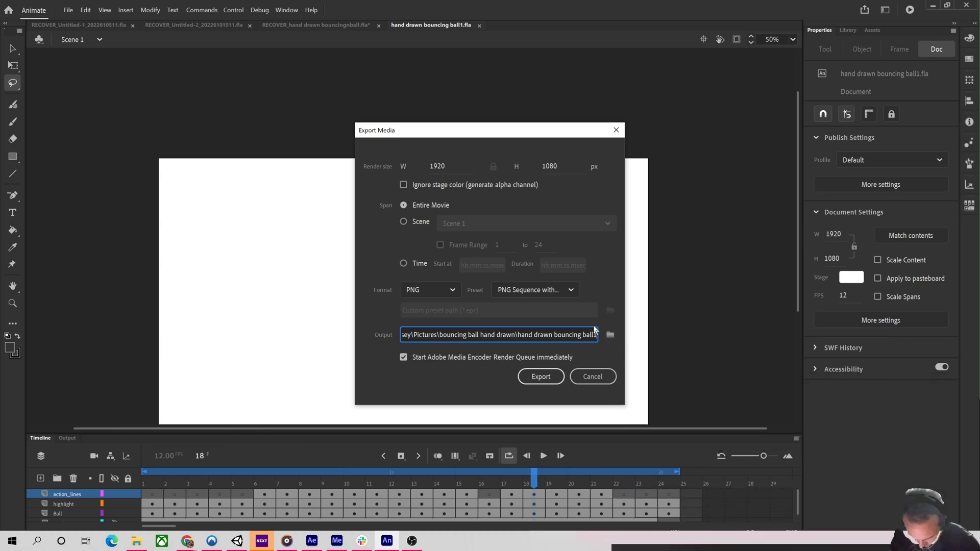
{"action": "left_click", "coordinate": [595, 336]}
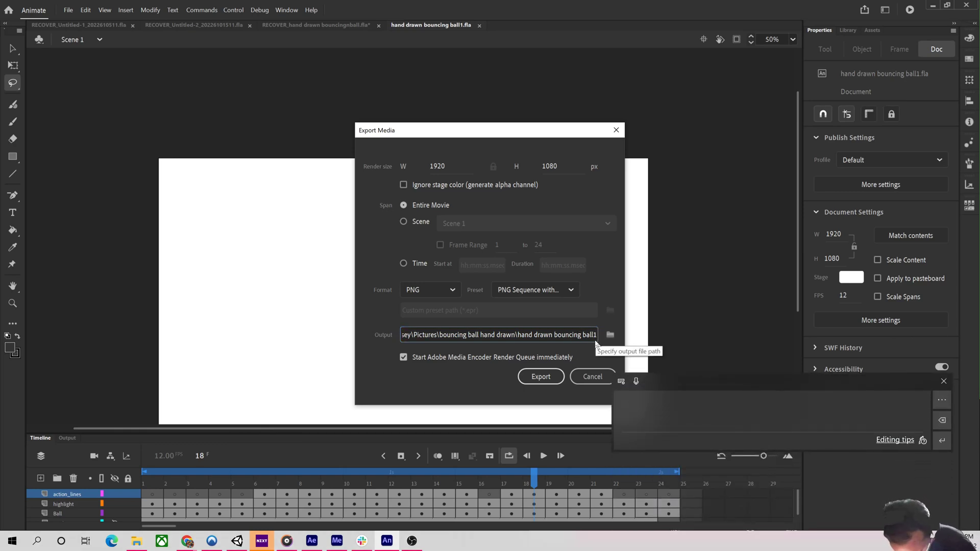
{"action": "key", "text": "BackSpace"}
{"action": "key", "text": "BackSpace"}
{"action": "key", "text": "BackSpace"}
{"action": "key", "text": "BackSpace"}
{"action": "key", "text": "BackSpace"}
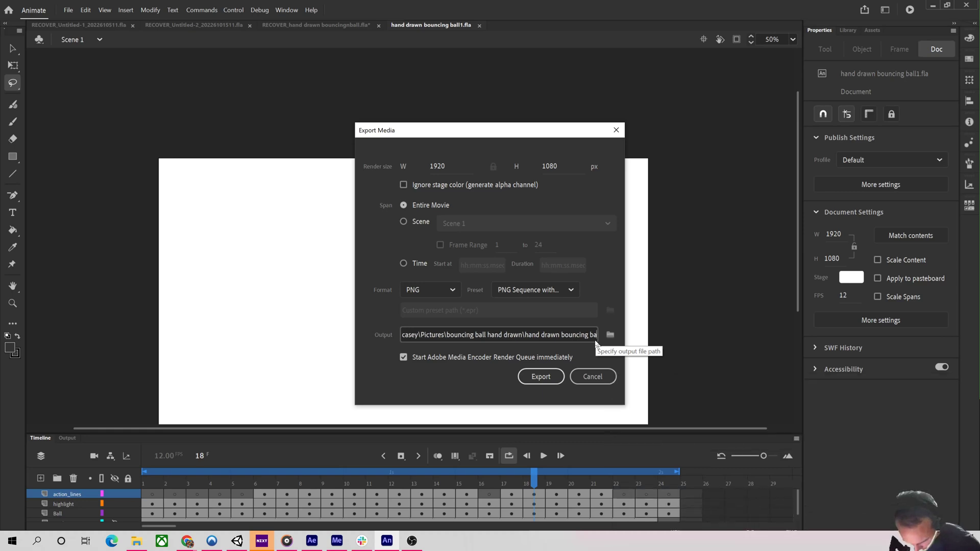
{"action": "type", "text": "Carton"}
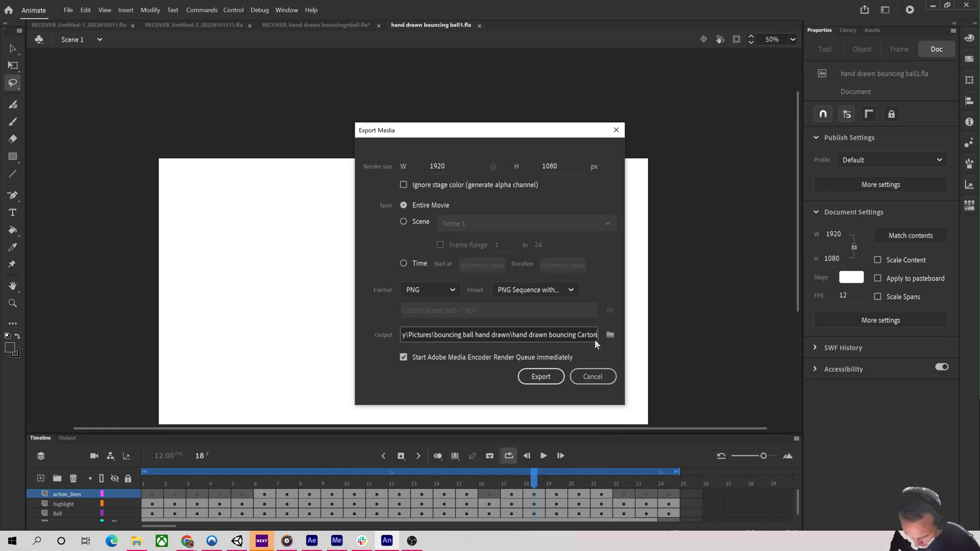
{"action": "key", "text": "BackSpace"}
{"action": "type", "text": "on"}
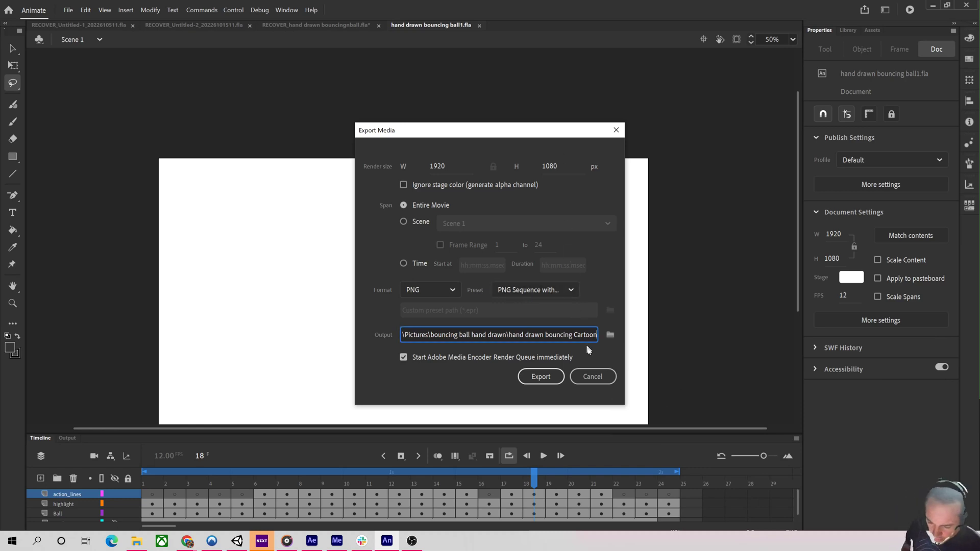
Export the PNG sequence and dismiss the completion message.
{"action": "left_click", "coordinate": [543, 376]}
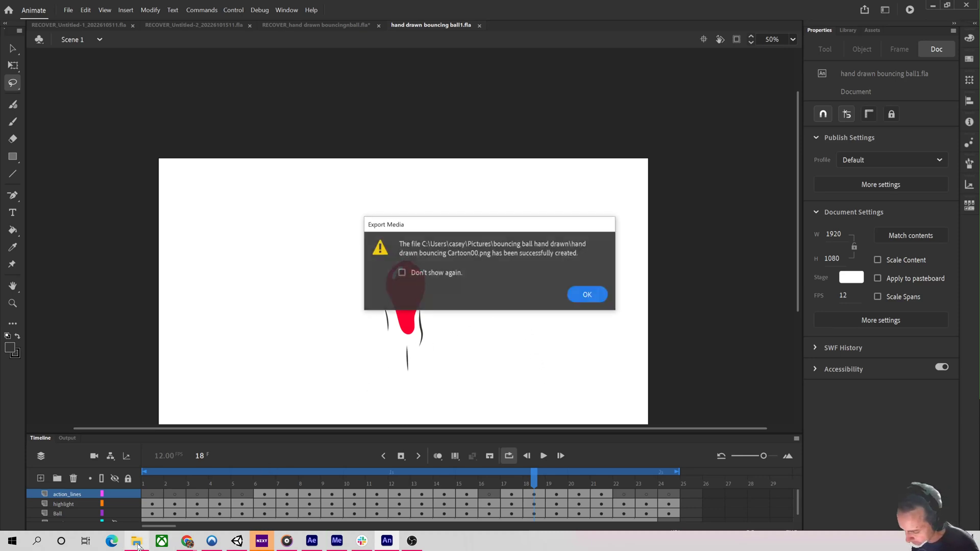
{"action": "left_click", "coordinate": [586, 294]}
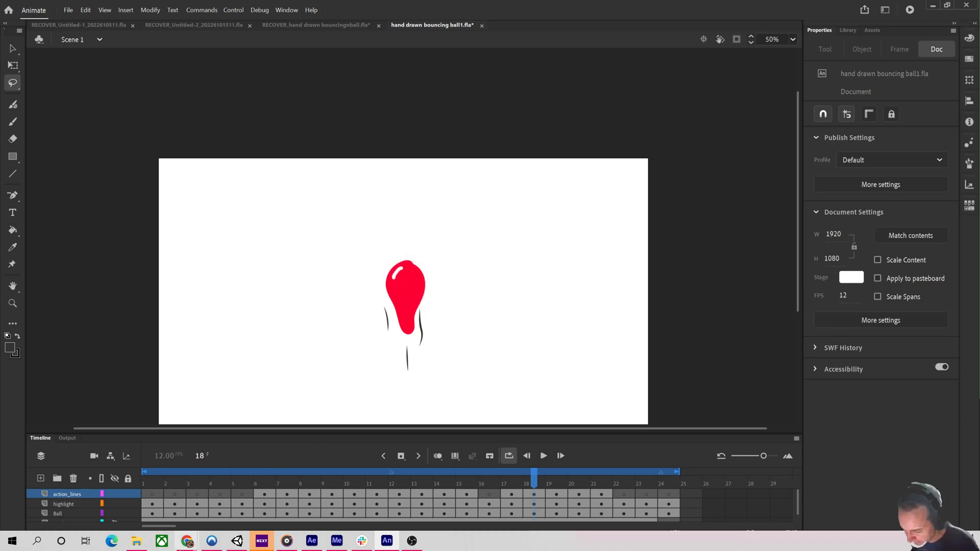
Browse in File Explorer to the bouncing ball hand drawn folder in Pictures to examine the exported PNG frames, then close it.
{"action": "left_click", "coordinate": [137, 541]}
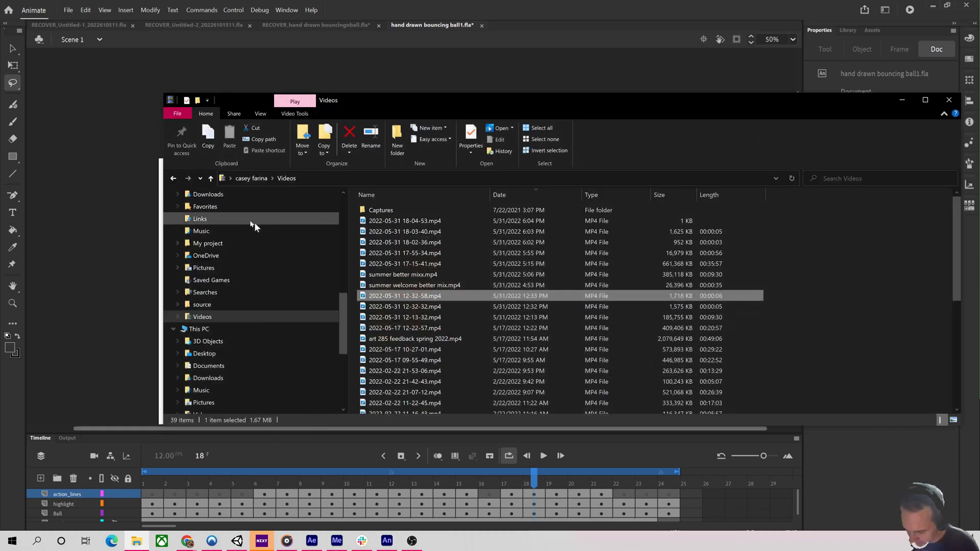
{"action": "scroll", "coordinate": [245, 222], "scroll_direction": "up", "scroll_amount": 10}
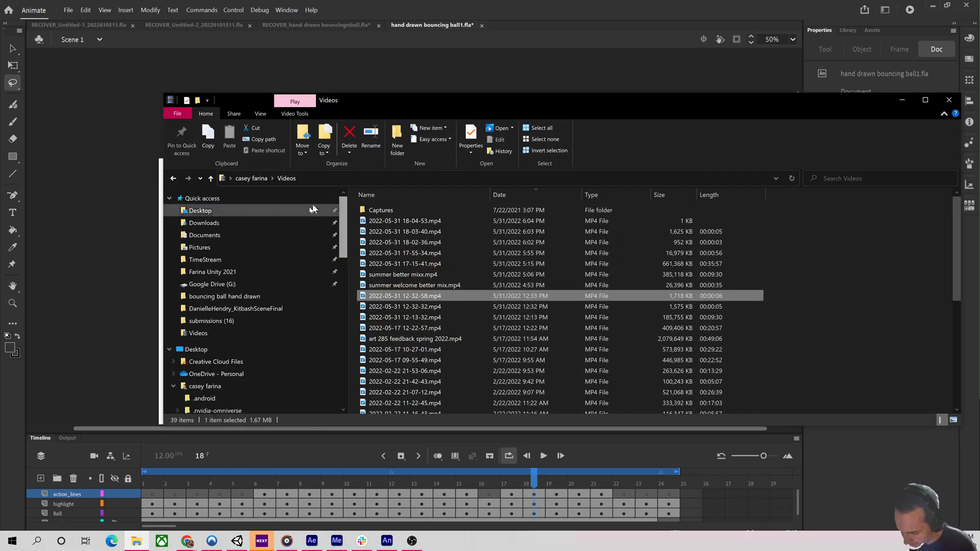
{"action": "left_click", "coordinate": [233, 234]}
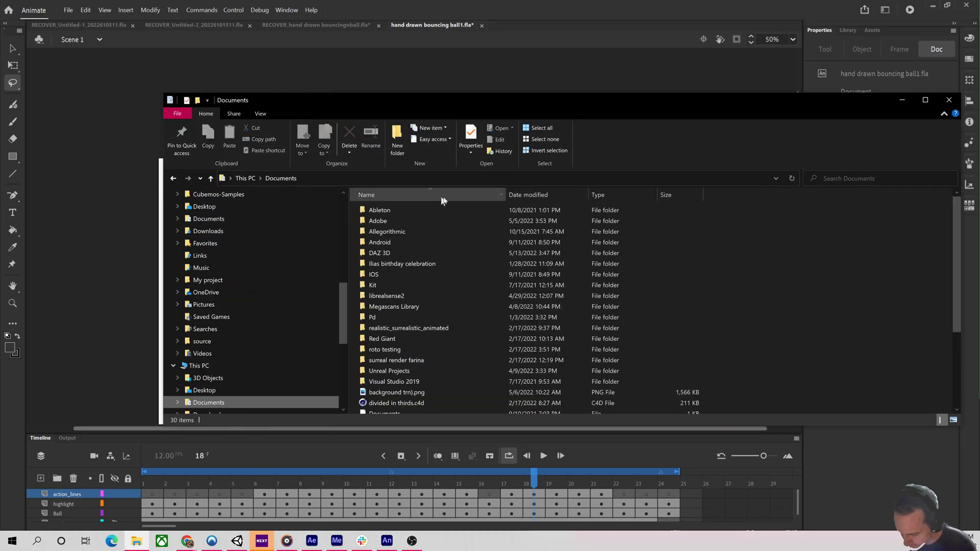
{"action": "left_click", "coordinate": [533, 195]}
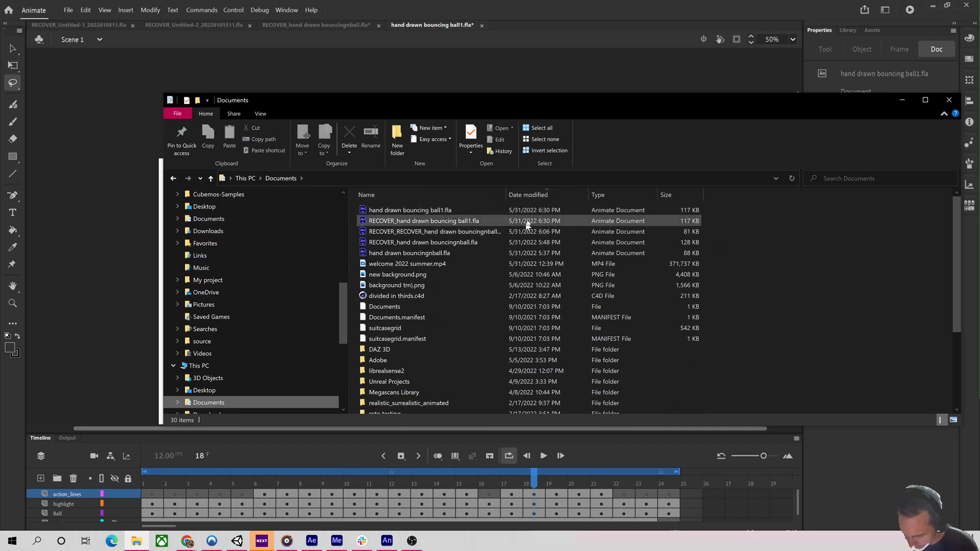
{"action": "left_click", "coordinate": [538, 197]}
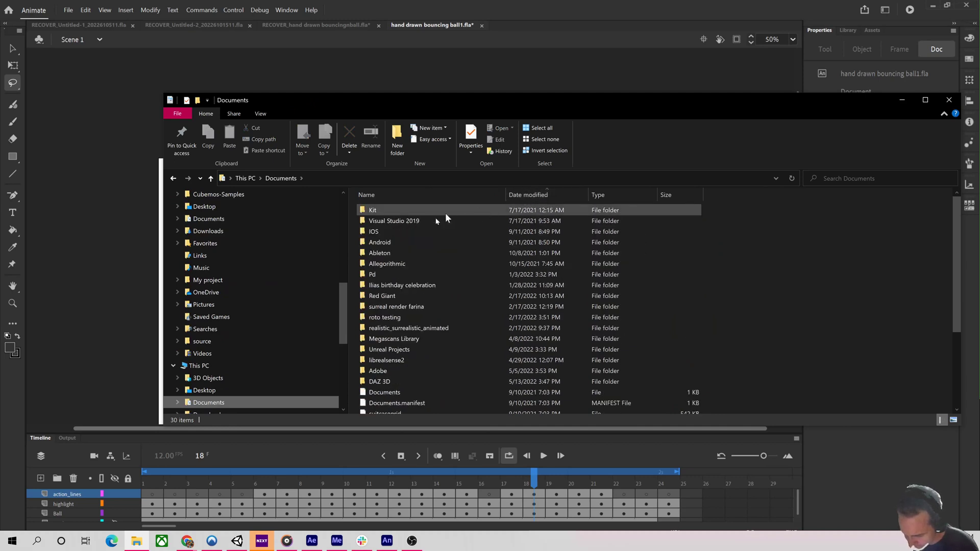
{"action": "left_click", "coordinate": [249, 306]}
{"action": "double_click", "coordinate": [396, 216]}
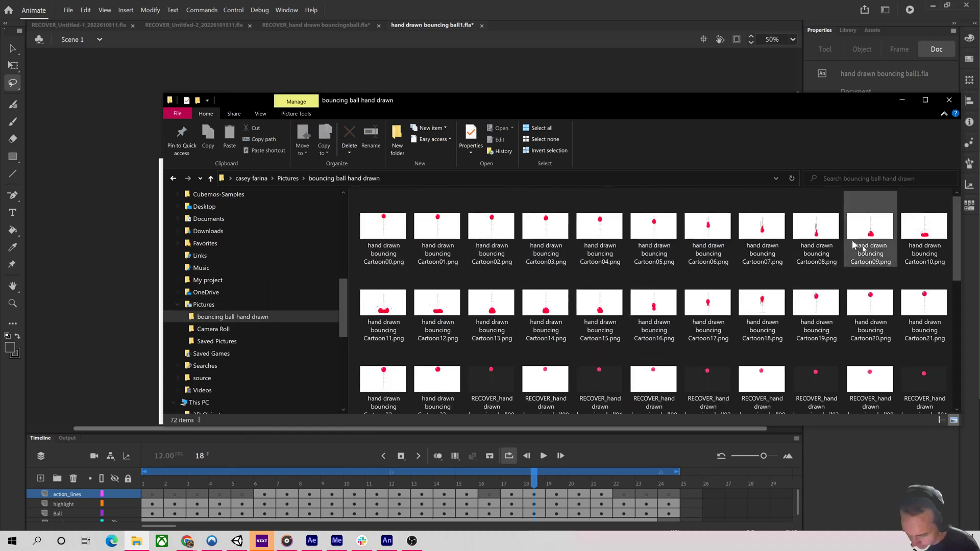
{"action": "left_click_drag", "start_coordinate": [956, 271], "coordinate": [957, 350]}
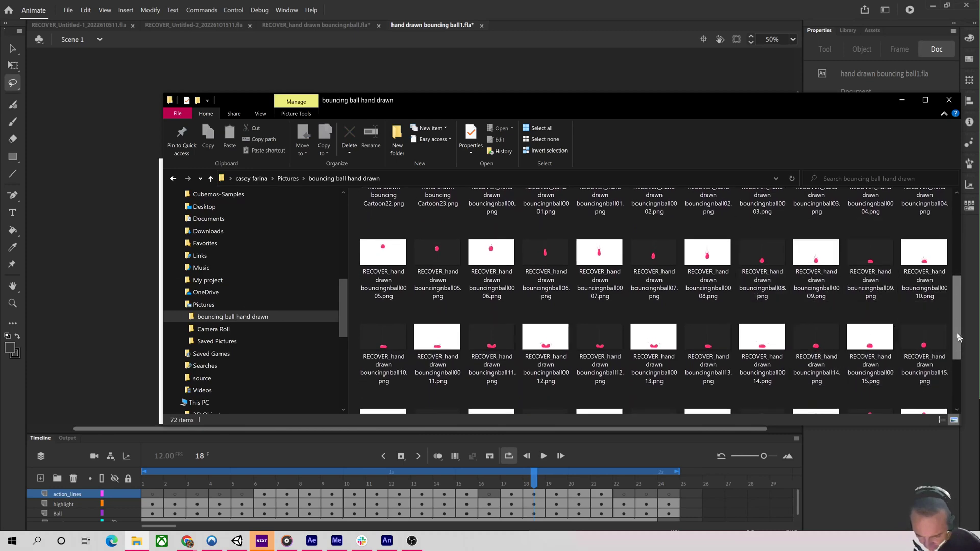
{"action": "scroll", "coordinate": [949, 366], "scroll_direction": "down", "scroll_amount": 2}
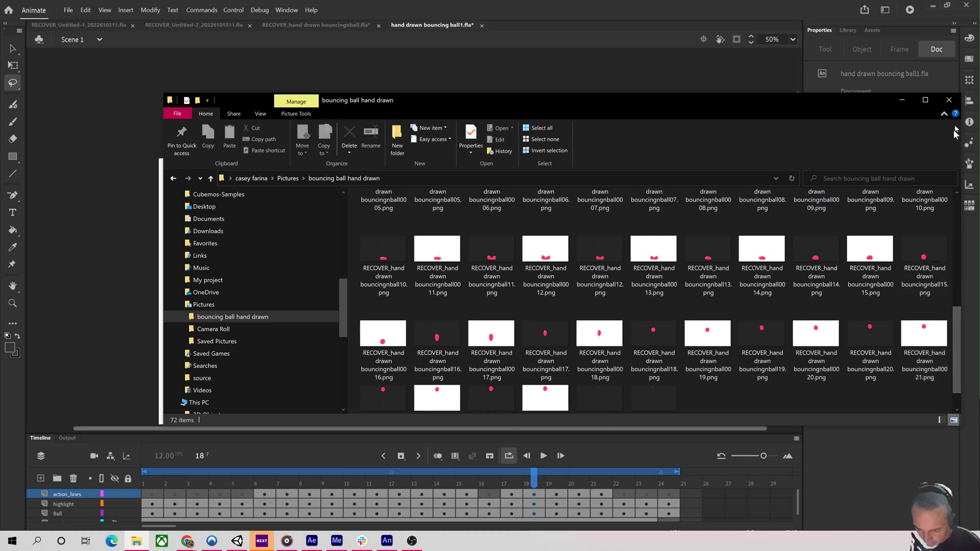
{"action": "left_click", "coordinate": [949, 99]}
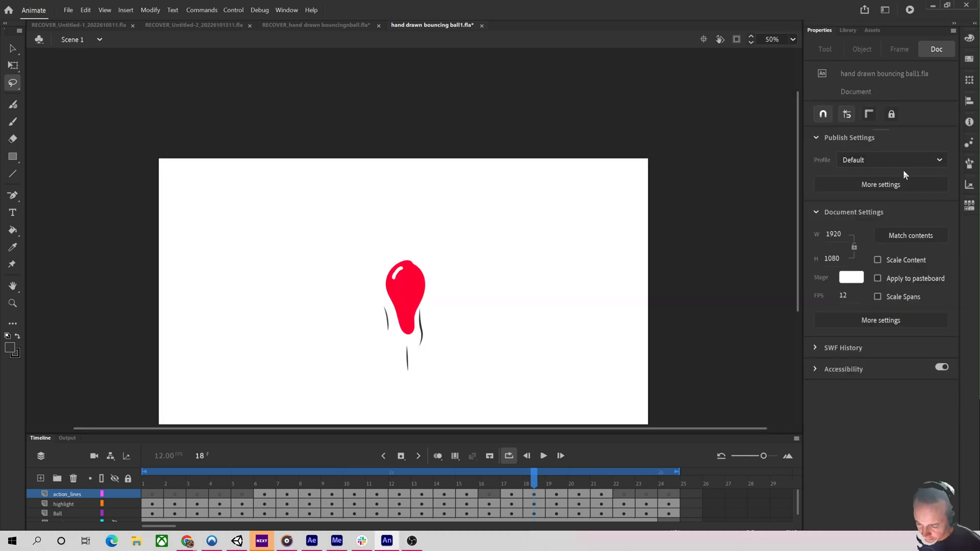
Scrub through the timeline and play the animation to review the bounce motion.
{"action": "left_click_drag", "start_coordinate": [539, 482], "coordinate": [158, 482]}
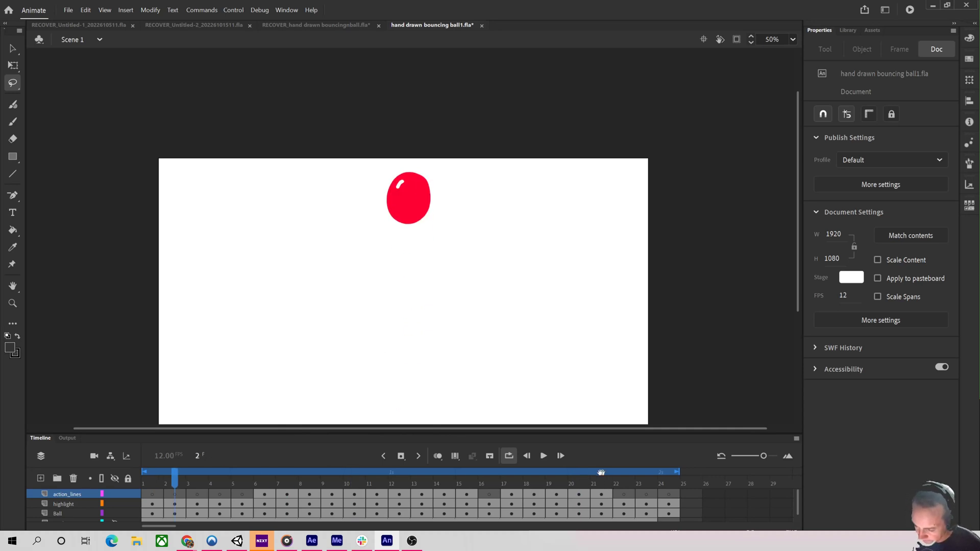
{"action": "key", "text": "Return"}
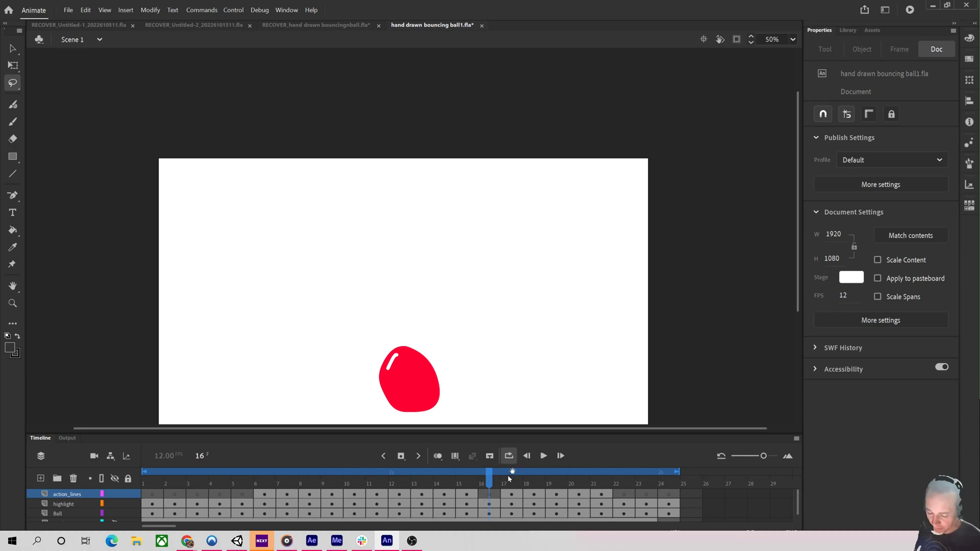
{"action": "key", "text": "Return"}
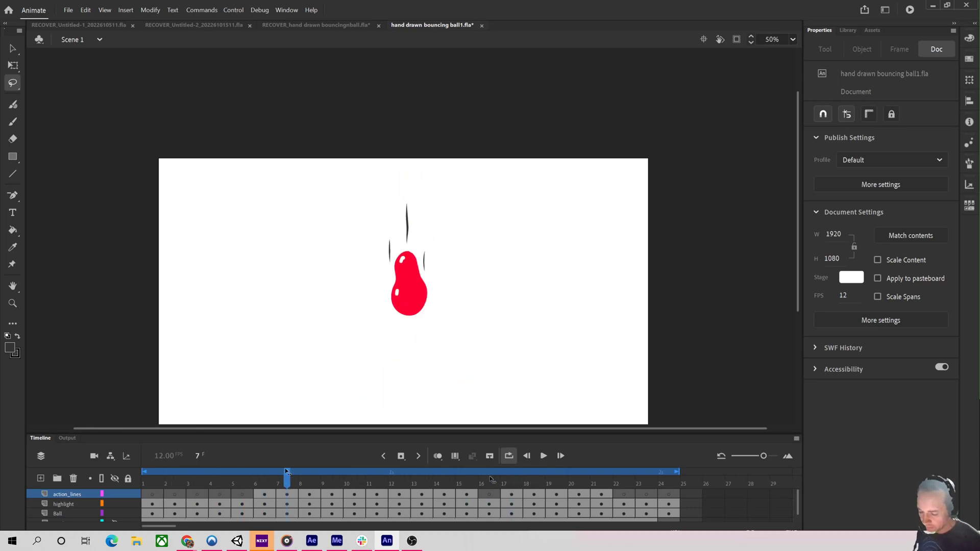
{"action": "mouse_move", "coordinate": [365, 481]}
{"action": "left_mouse_down"}
{"action": "mouse_move", "coordinate": [377, 479]}
{"action": "mouse_move", "coordinate": [244, 479]}
{"action": "mouse_move", "coordinate": [573, 478]}
{"action": "mouse_move", "coordinate": [317, 489]}
{"action": "mouse_move", "coordinate": [173, 480]}
{"action": "mouse_move", "coordinate": [558, 480]}
{"action": "mouse_move", "coordinate": [346, 483]}
{"action": "mouse_move", "coordinate": [465, 487]}
{"action": "mouse_move", "coordinate": [219, 479]}
{"action": "mouse_move", "coordinate": [580, 469]}
{"action": "mouse_move", "coordinate": [495, 460]}
{"action": "mouse_move", "coordinate": [506, 461]}
{"action": "left_mouse_up"}
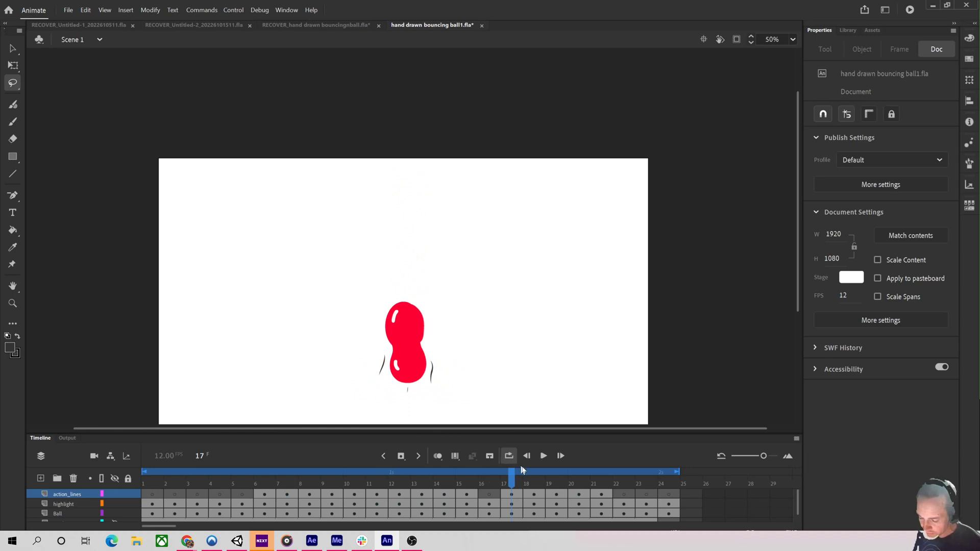
Switch to the Eraser on the Ball layer and set the eraser size to 52.
{"action": "left_click", "coordinate": [13, 105]}
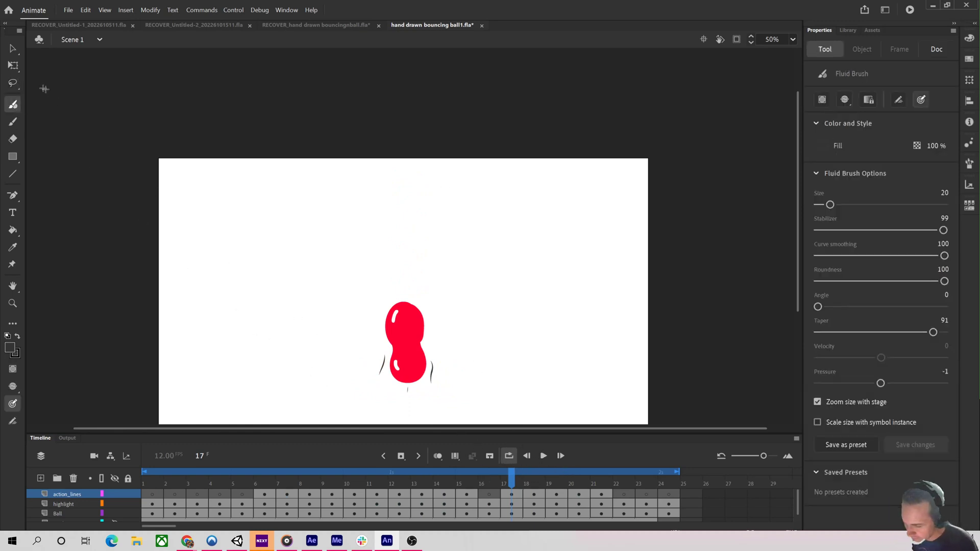
{"action": "left_click", "coordinate": [14, 140]}
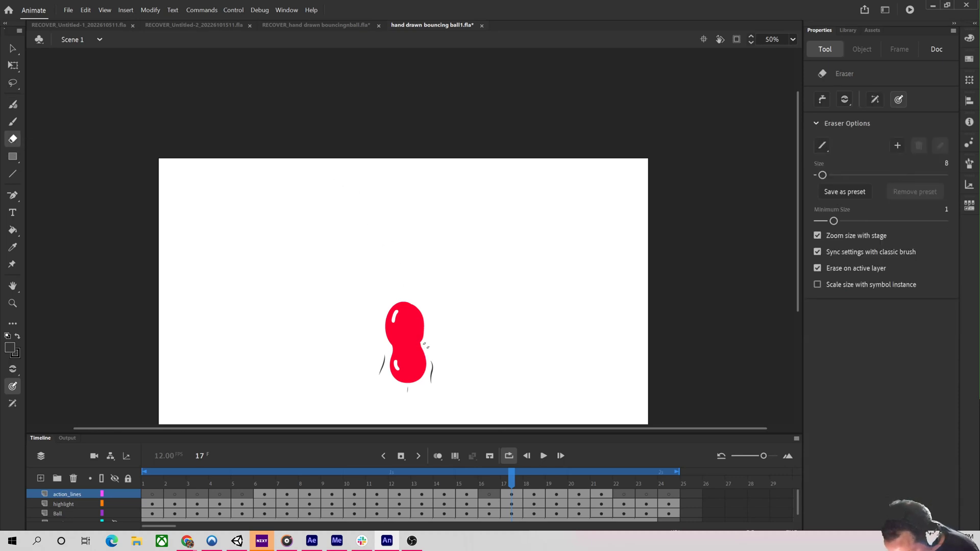
{"action": "left_click", "coordinate": [77, 513]}
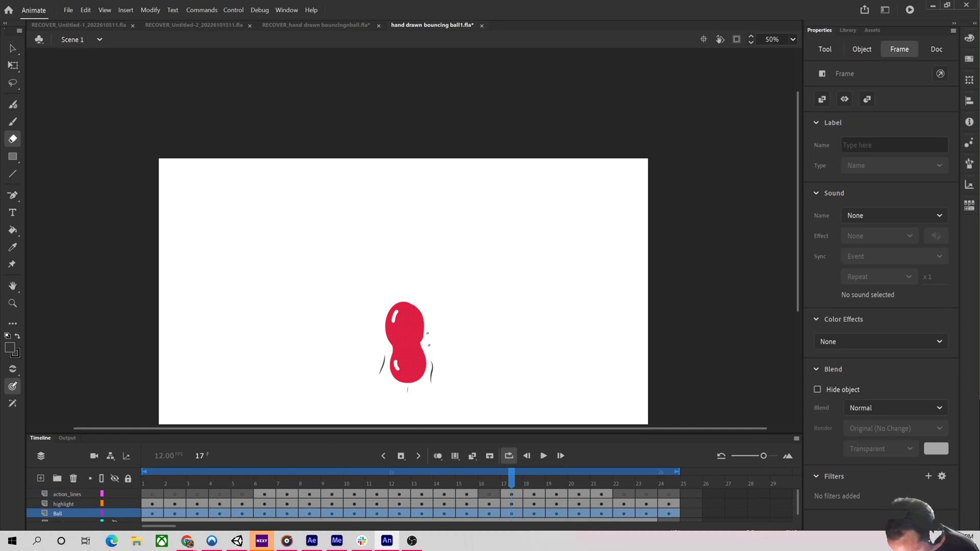
{"action": "left_click", "coordinate": [459, 343]}
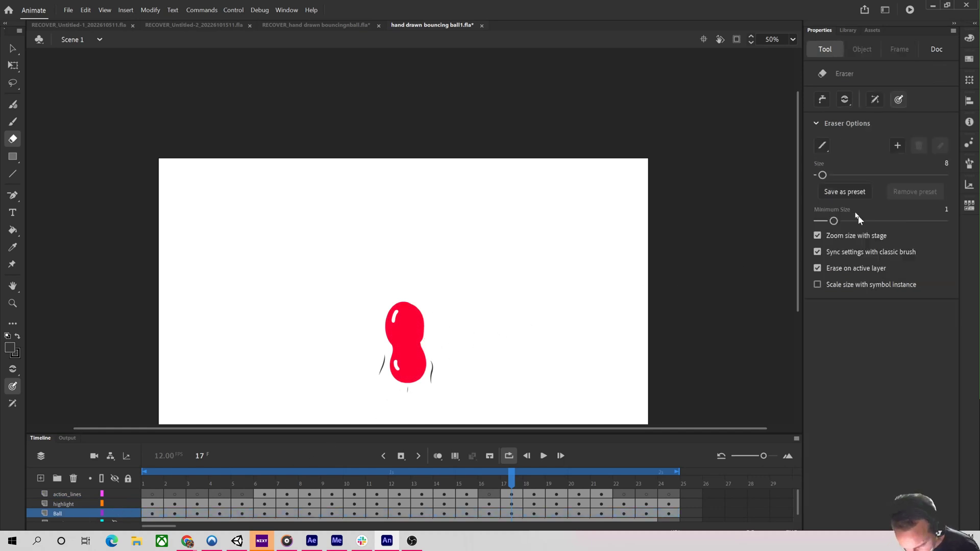
{"action": "left_click", "coordinate": [850, 177]}
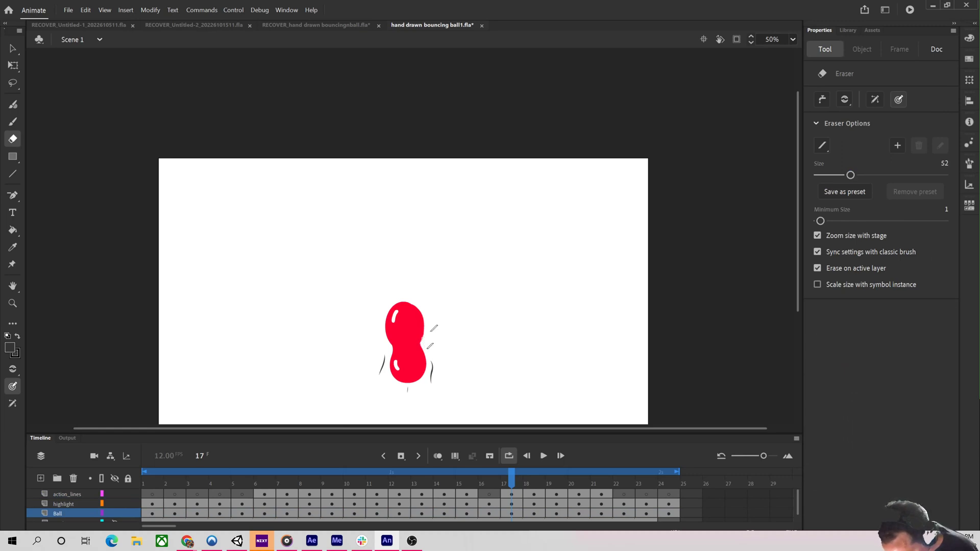
Play the animation and scrub back through the early frames to review the fall.
{"action": "key", "text": "Return"}
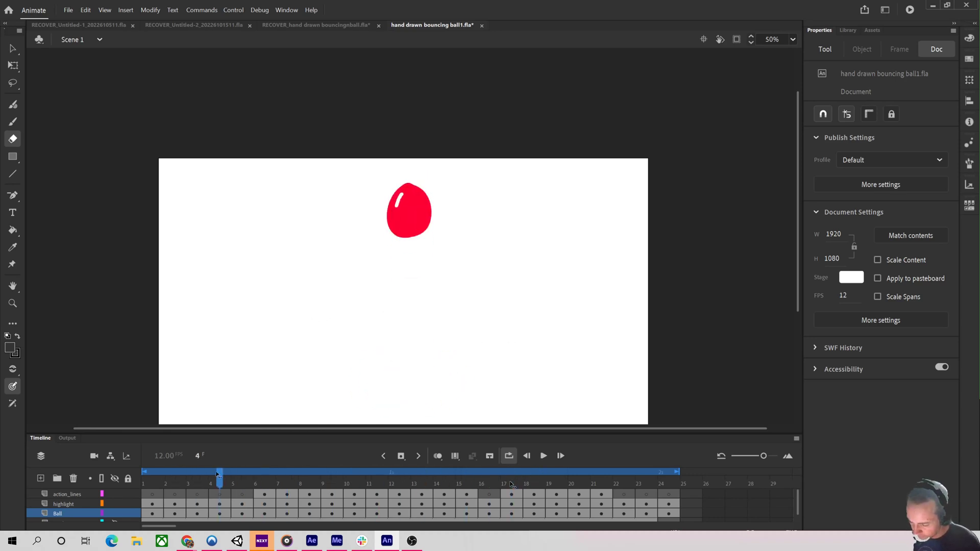
{"action": "left_click_drag", "start_coordinate": [217, 475], "coordinate": [293, 474]}
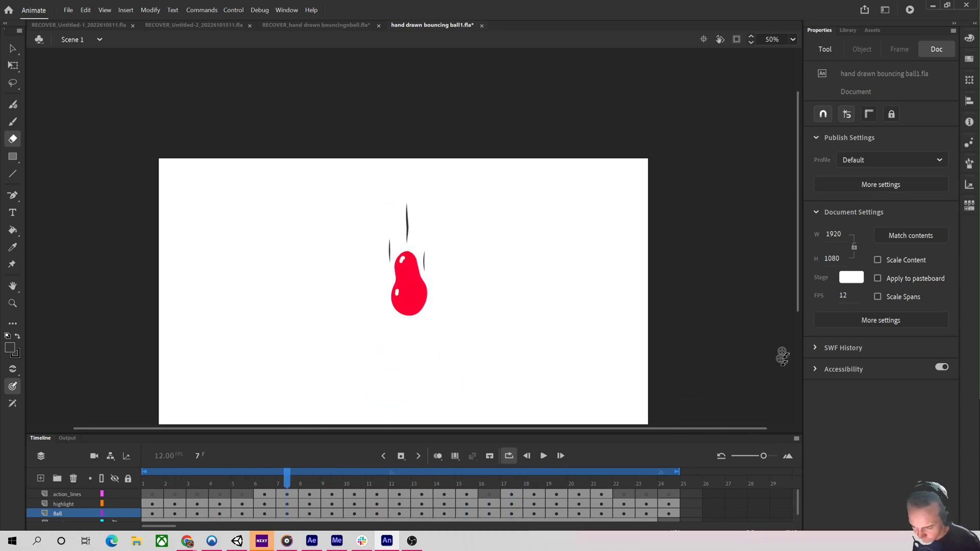
{"action": "left_click_drag", "start_coordinate": [799, 311], "coordinate": [792, 381]}
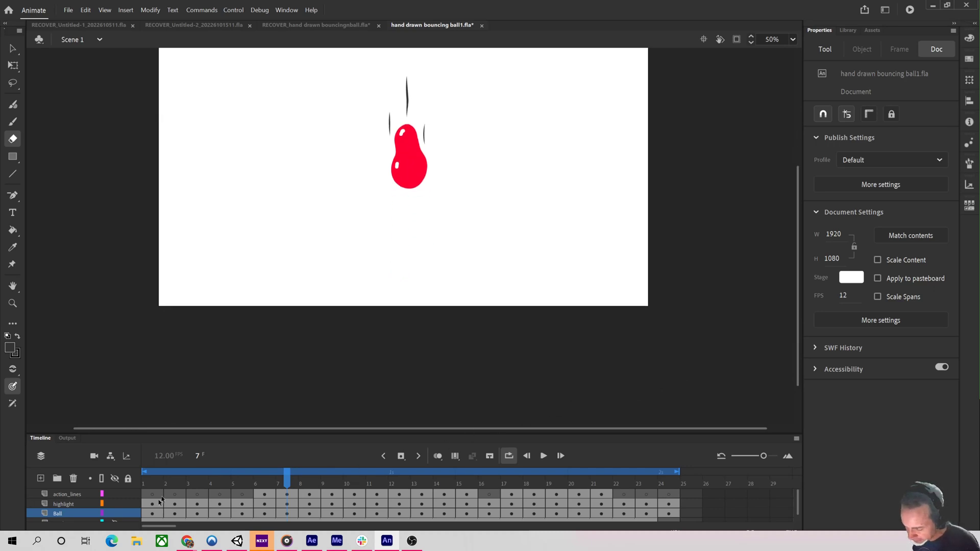
{"action": "left_click_drag", "start_coordinate": [798, 270], "coordinate": [794, 218]}
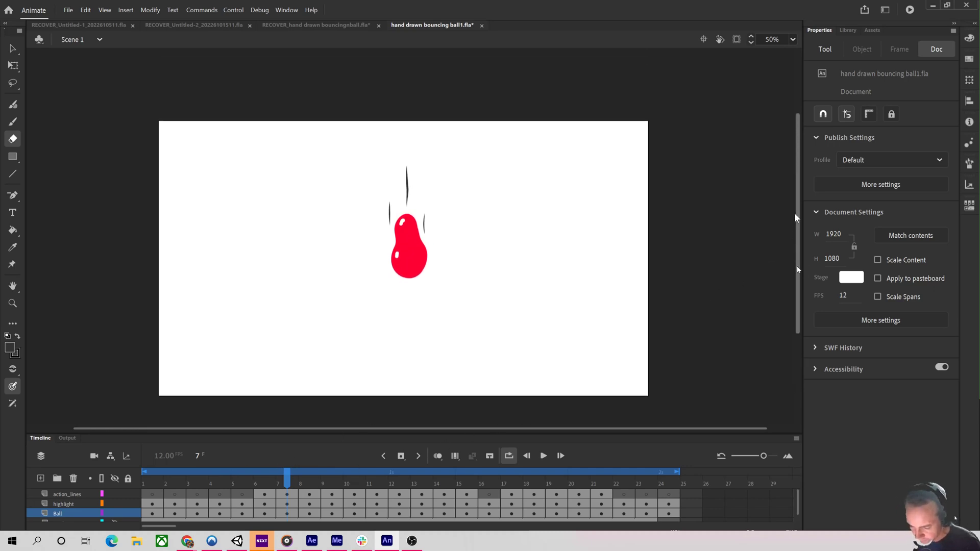
{"action": "left_click_drag", "start_coordinate": [287, 476], "coordinate": [232, 469]}
Show and then hide the Guide layer to check the guide lines against the ball.
{"action": "left_click_drag", "start_coordinate": [794, 500], "coordinate": [797, 517]}
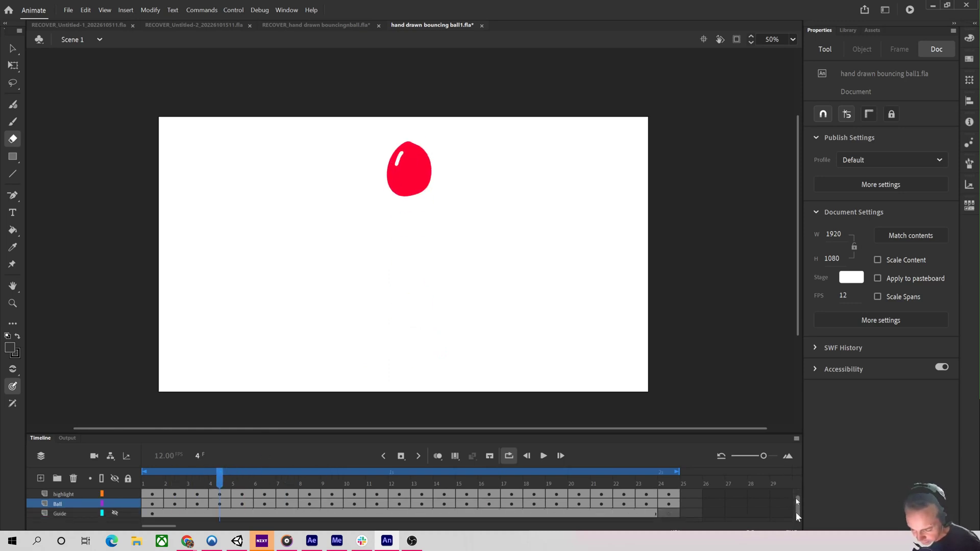
{"action": "left_click", "coordinate": [85, 514]}
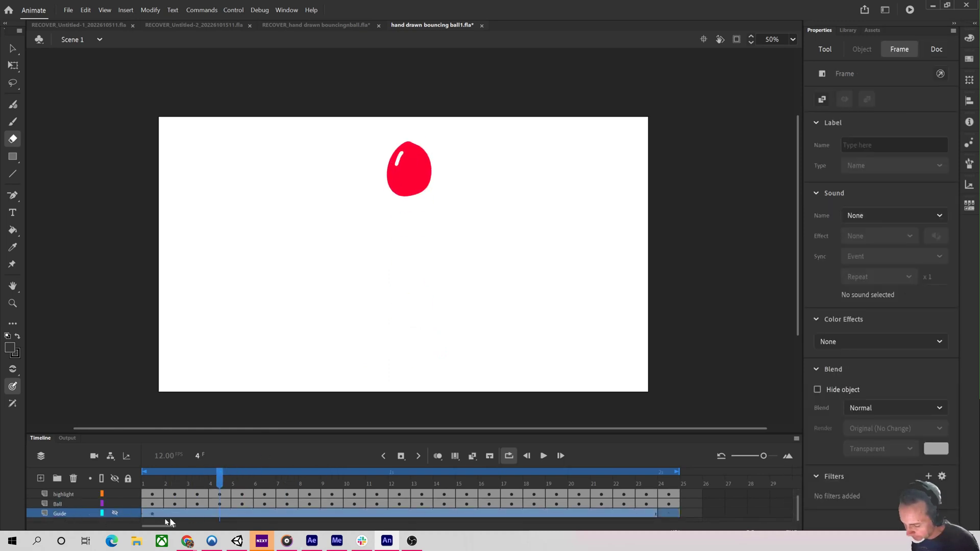
{"action": "left_click", "coordinate": [115, 513]}
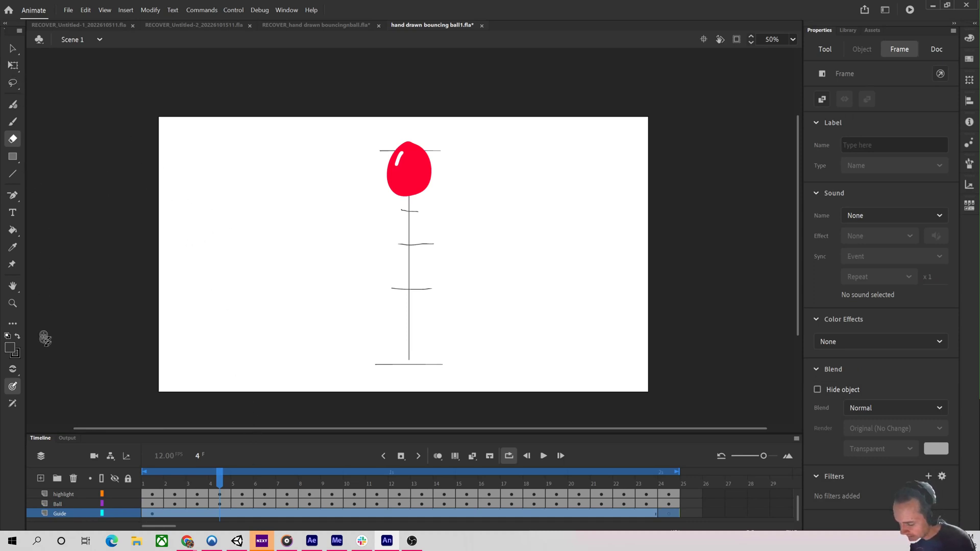
{"action": "left_click", "coordinate": [115, 513]}
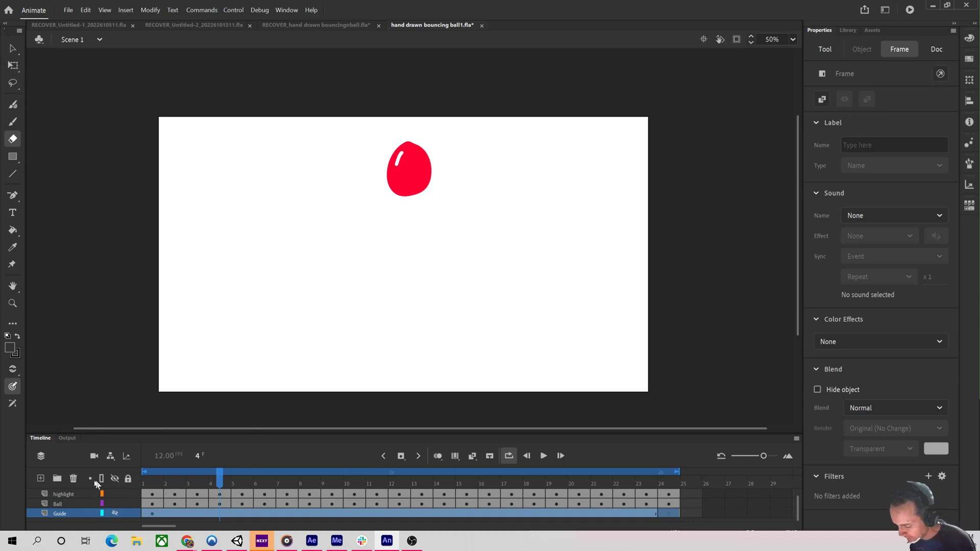
Add a new layer and hand-write an 'Ex Cartoon Movement' diagram with a bracketed line and circled ends using the Classic Brush.
{"action": "left_click", "coordinate": [40, 479]}
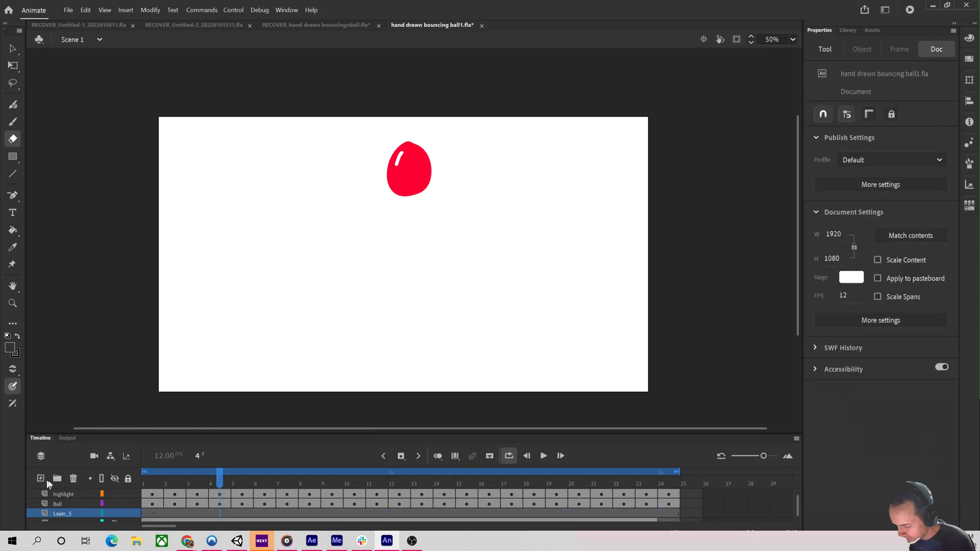
{"action": "left_click", "coordinate": [14, 121]}
{"action": "mouse_move", "coordinate": [212, 292]}
{"action": "left_mouse_down"}
{"action": "mouse_move", "coordinate": [263, 285]}
{"action": "mouse_move", "coordinate": [565, 299]}
{"action": "mouse_move", "coordinate": [562, 325]}
{"action": "left_mouse_up"}
{"action": "mouse_move", "coordinate": [542, 220]}
{"action": "left_mouse_down"}
{"action": "mouse_move", "coordinate": [563, 198]}
{"action": "mouse_move", "coordinate": [564, 234]}
{"action": "mouse_move", "coordinate": [577, 277]}
{"action": "left_mouse_up"}
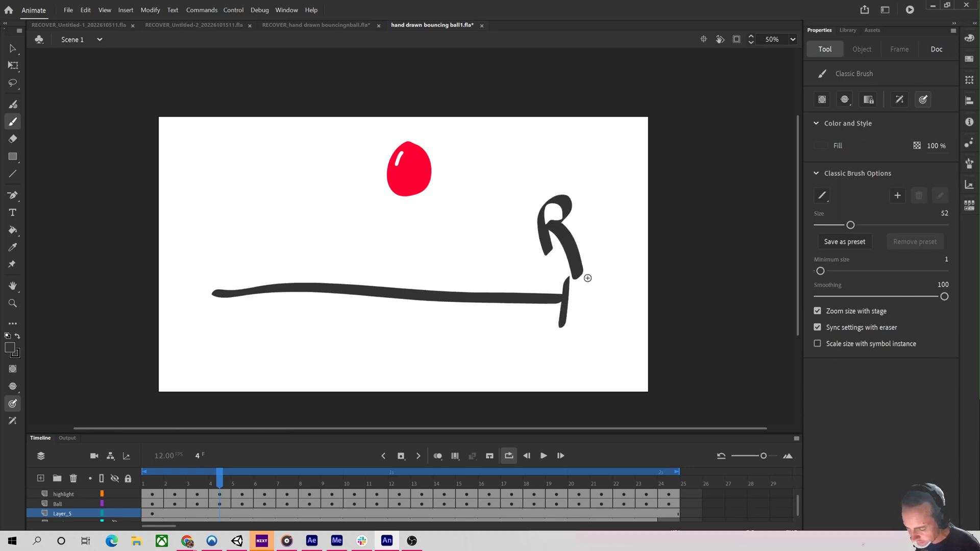
{"action": "left_click_drag", "start_coordinate": [209, 275], "coordinate": [207, 325]}
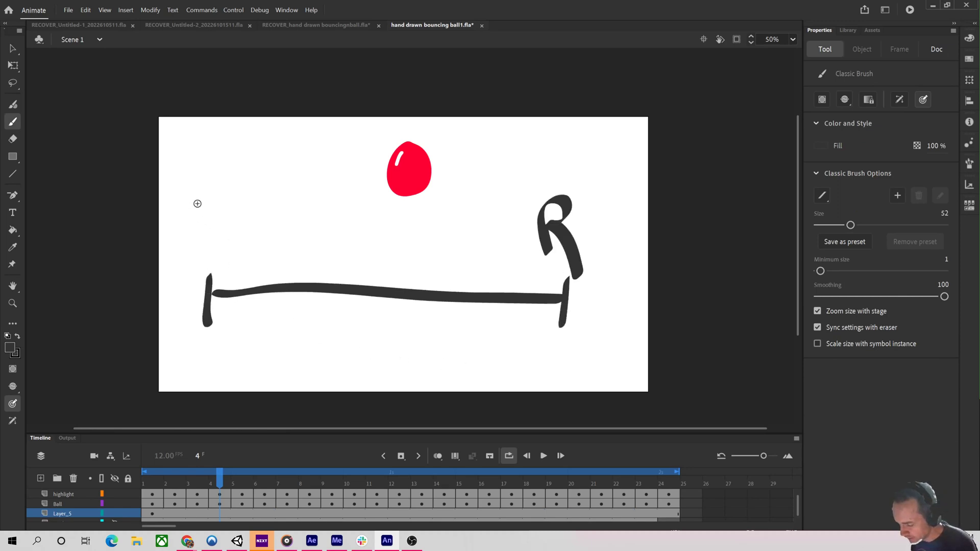
{"action": "mouse_move", "coordinate": [184, 179]}
{"action": "left_mouse_down"}
{"action": "mouse_move", "coordinate": [184, 219]}
{"action": "mouse_move", "coordinate": [206, 179]}
{"action": "left_mouse_up"}
{"action": "mouse_move", "coordinate": [185, 199]}
{"action": "left_mouse_down"}
{"action": "mouse_move", "coordinate": [202, 198]}
{"action": "mouse_move", "coordinate": [206, 218]}
{"action": "left_mouse_up"}
{"action": "left_click_drag", "start_coordinate": [217, 206], "coordinate": [233, 219]}
{"action": "mouse_move", "coordinate": [233, 201]}
{"action": "left_mouse_down"}
{"action": "mouse_move", "coordinate": [218, 221]}
{"action": "mouse_move", "coordinate": [219, 258]}
{"action": "mouse_move", "coordinate": [251, 235]}
{"action": "mouse_move", "coordinate": [265, 252]}
{"action": "mouse_move", "coordinate": [317, 258]}
{"action": "left_mouse_up"}
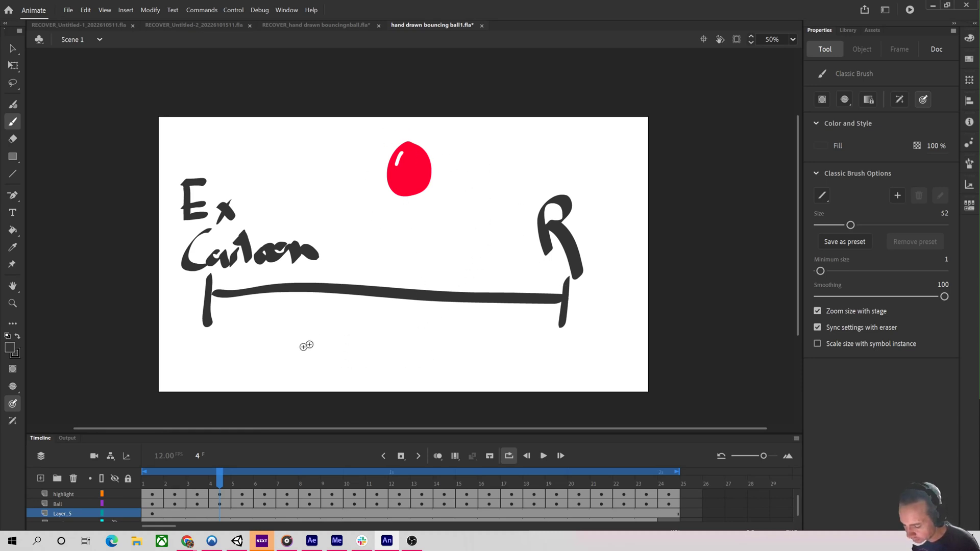
{"action": "mouse_move", "coordinate": [285, 322]}
{"action": "left_mouse_down"}
{"action": "mouse_move", "coordinate": [279, 371]}
{"action": "mouse_move", "coordinate": [341, 371]}
{"action": "mouse_move", "coordinate": [377, 344]}
{"action": "mouse_move", "coordinate": [426, 360]}
{"action": "mouse_move", "coordinate": [555, 352]}
{"action": "left_mouse_up"}
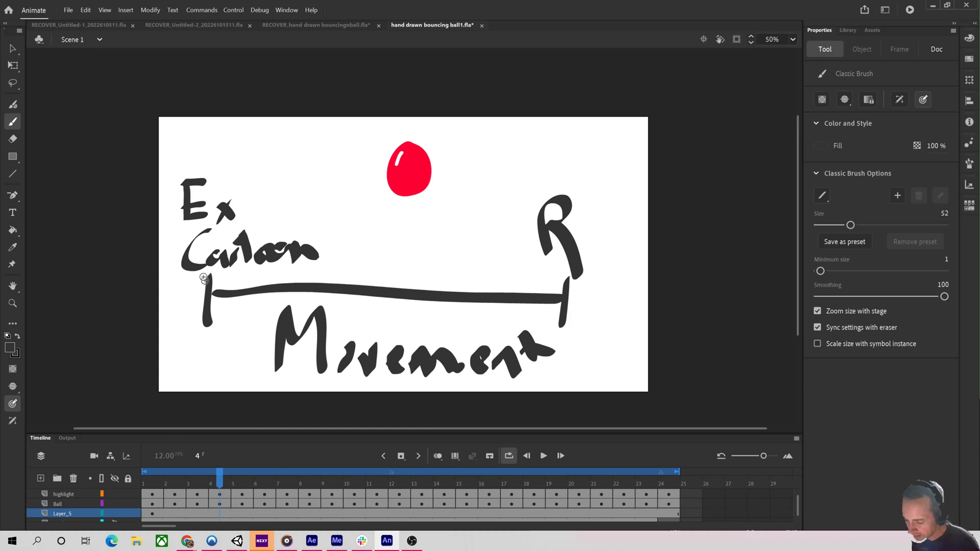
{"action": "mouse_move", "coordinate": [207, 249]}
{"action": "left_mouse_down"}
{"action": "mouse_move", "coordinate": [201, 339]}
{"action": "mouse_move", "coordinate": [236, 260]}
{"action": "left_mouse_up"}
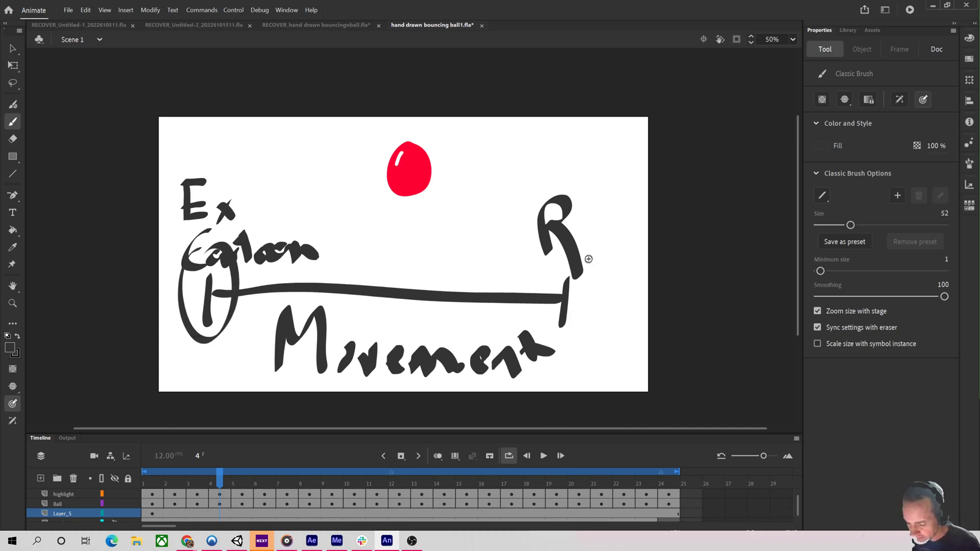
{"action": "mouse_move", "coordinate": [567, 258]}
{"action": "left_mouse_down"}
{"action": "mouse_move", "coordinate": [604, 271]}
{"action": "mouse_move", "coordinate": [570, 324]}
{"action": "left_mouse_up"}
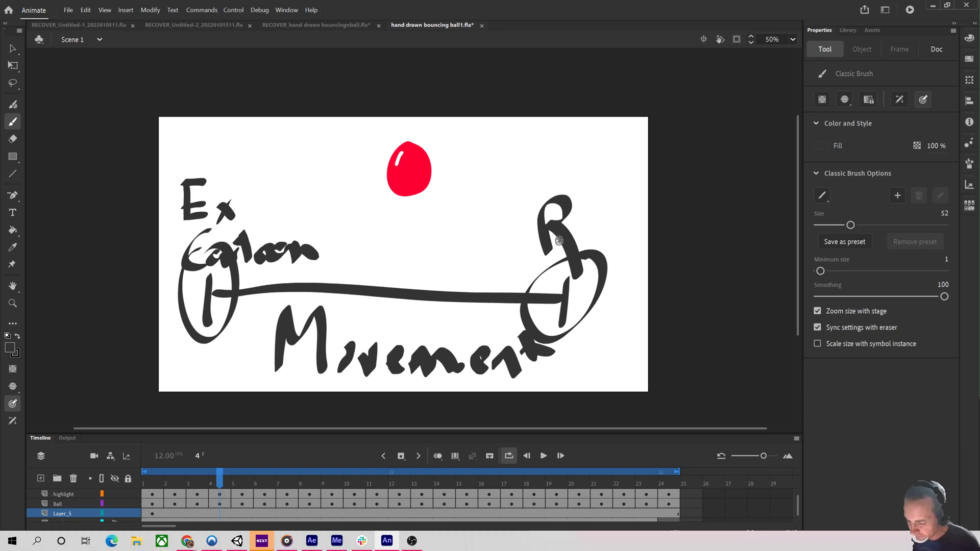
Hide the new drawing layer and scrub back to frame 2.
{"action": "left_click", "coordinate": [115, 514]}
{"action": "left_click_drag", "start_coordinate": [602, 484], "coordinate": [150, 482]}
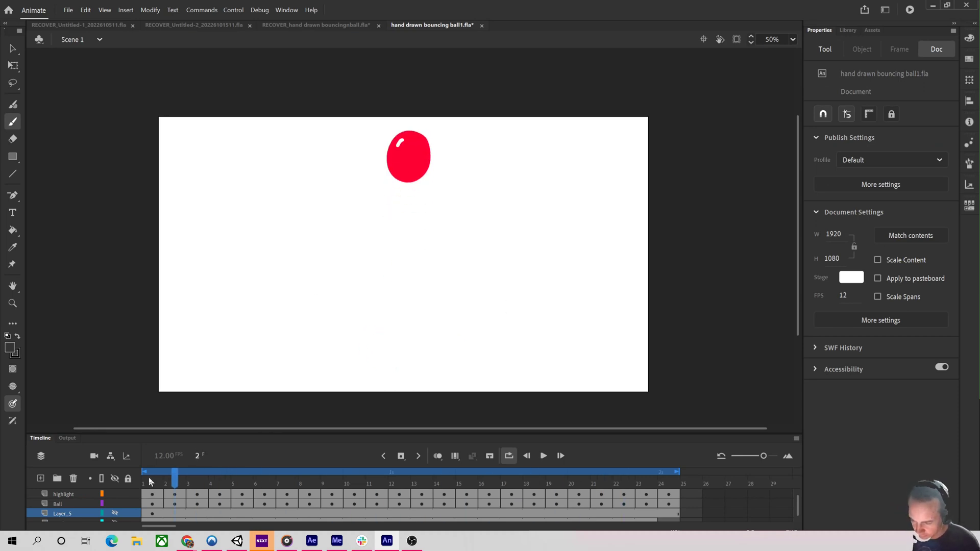